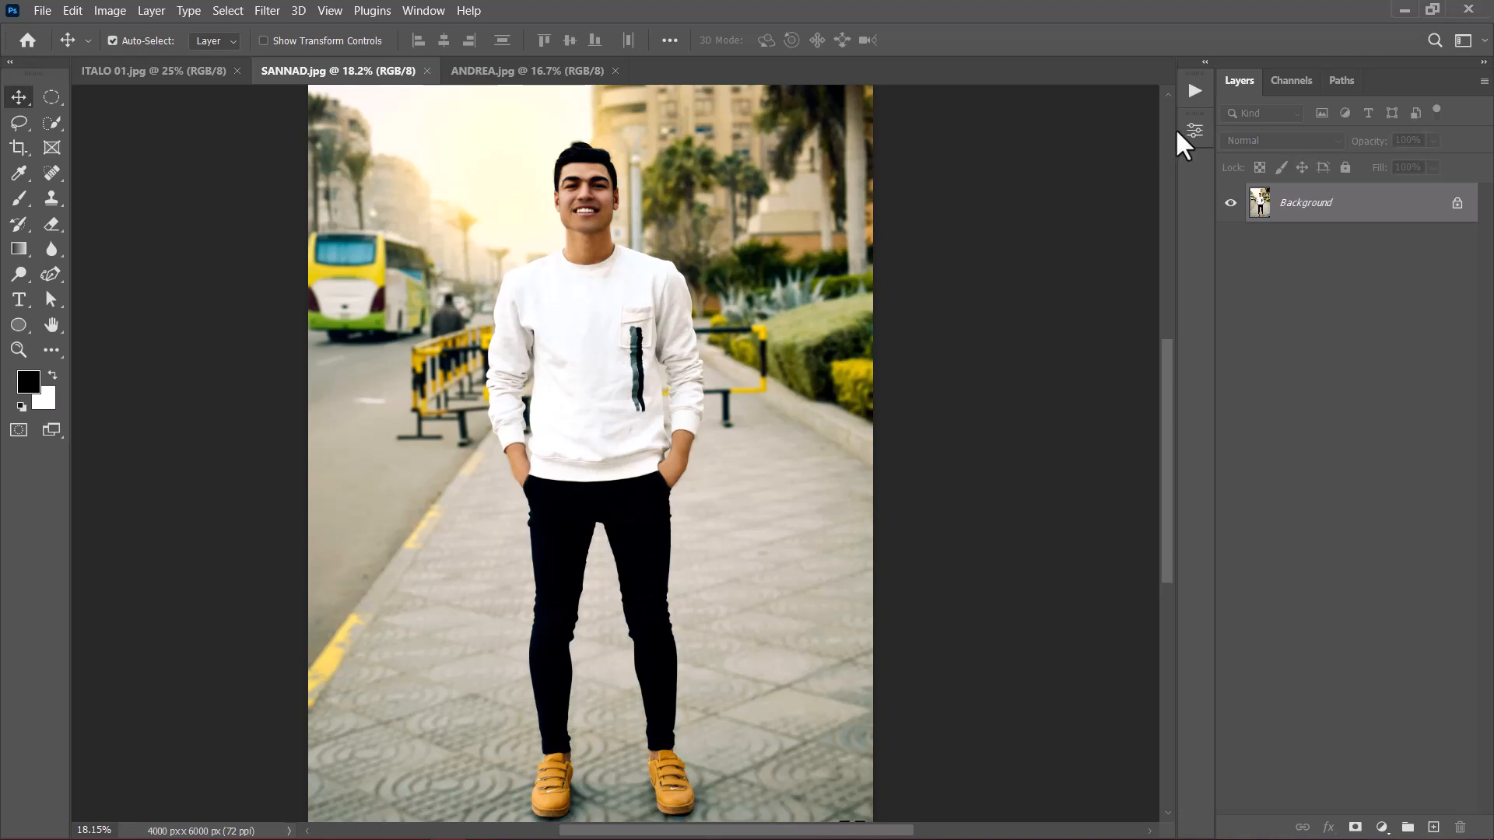
Step: Run the Remove Background Only action on SANNAD.jpg and on ANDREA.jpg
{"action": "left_click", "coordinate": [1195, 92]}
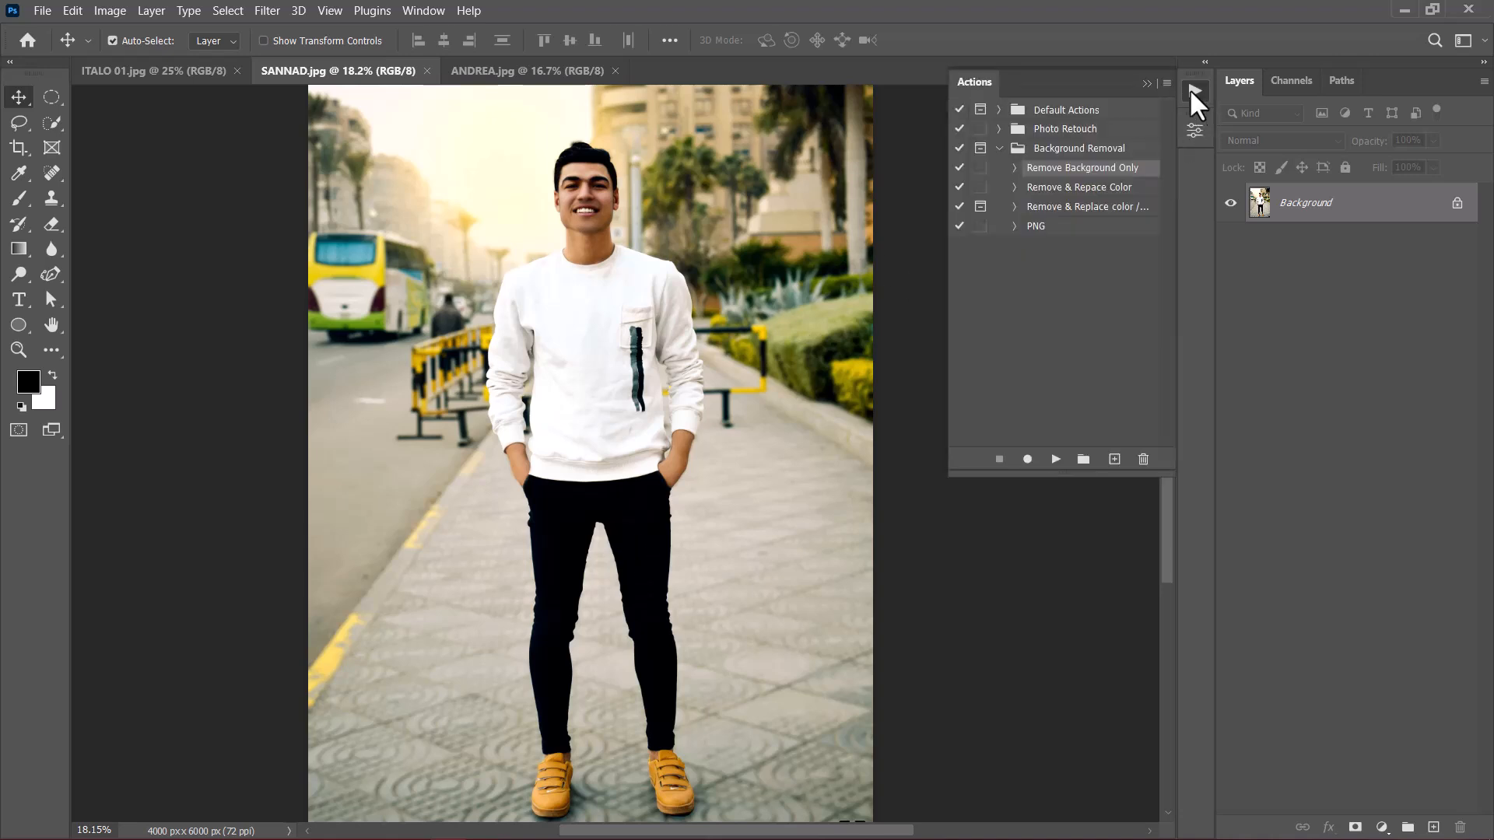
{"action": "left_click", "coordinate": [423, 13]}
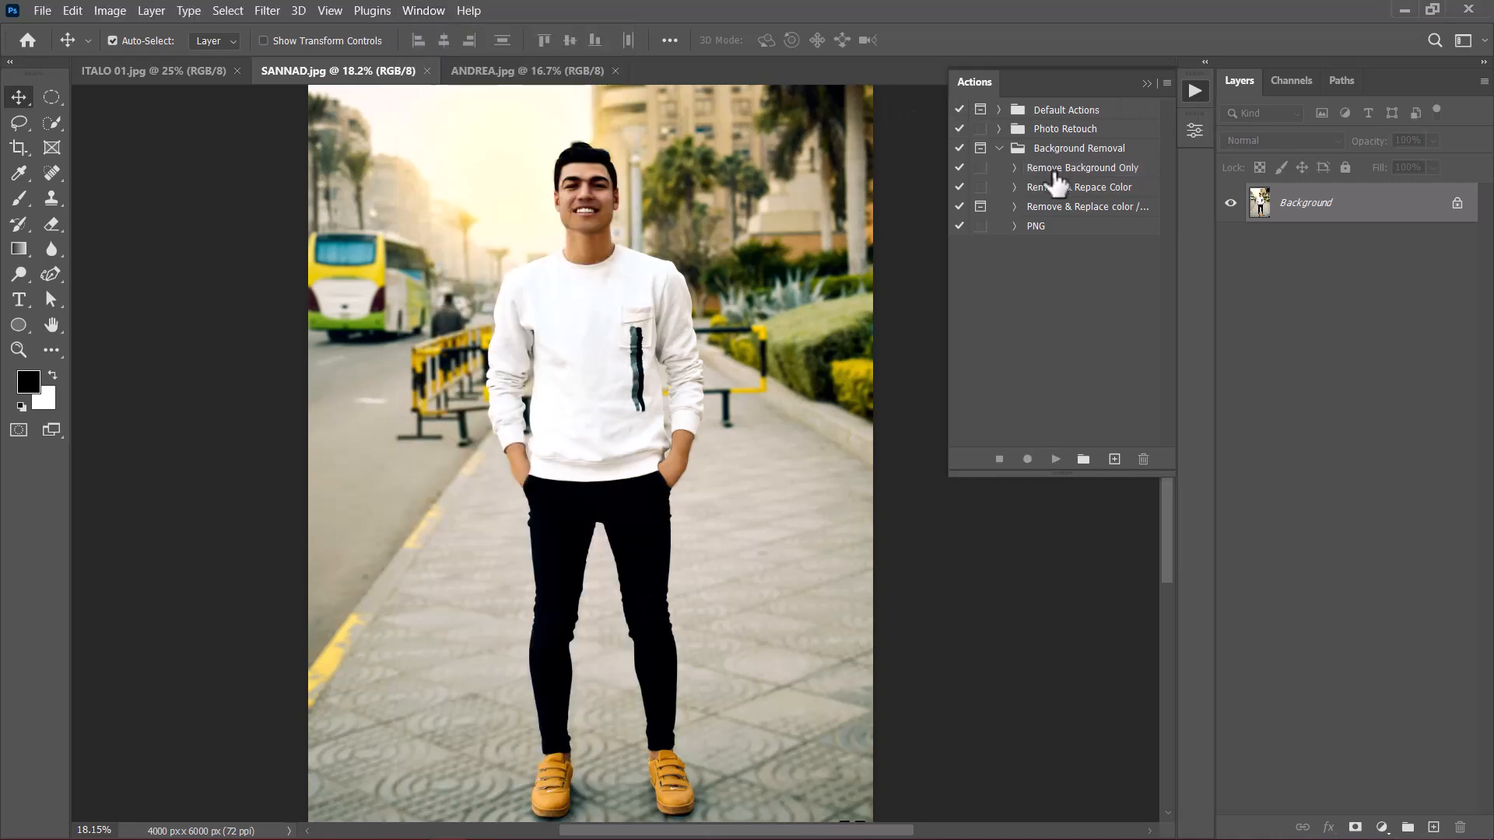
{"action": "left_click", "coordinate": [1056, 171]}
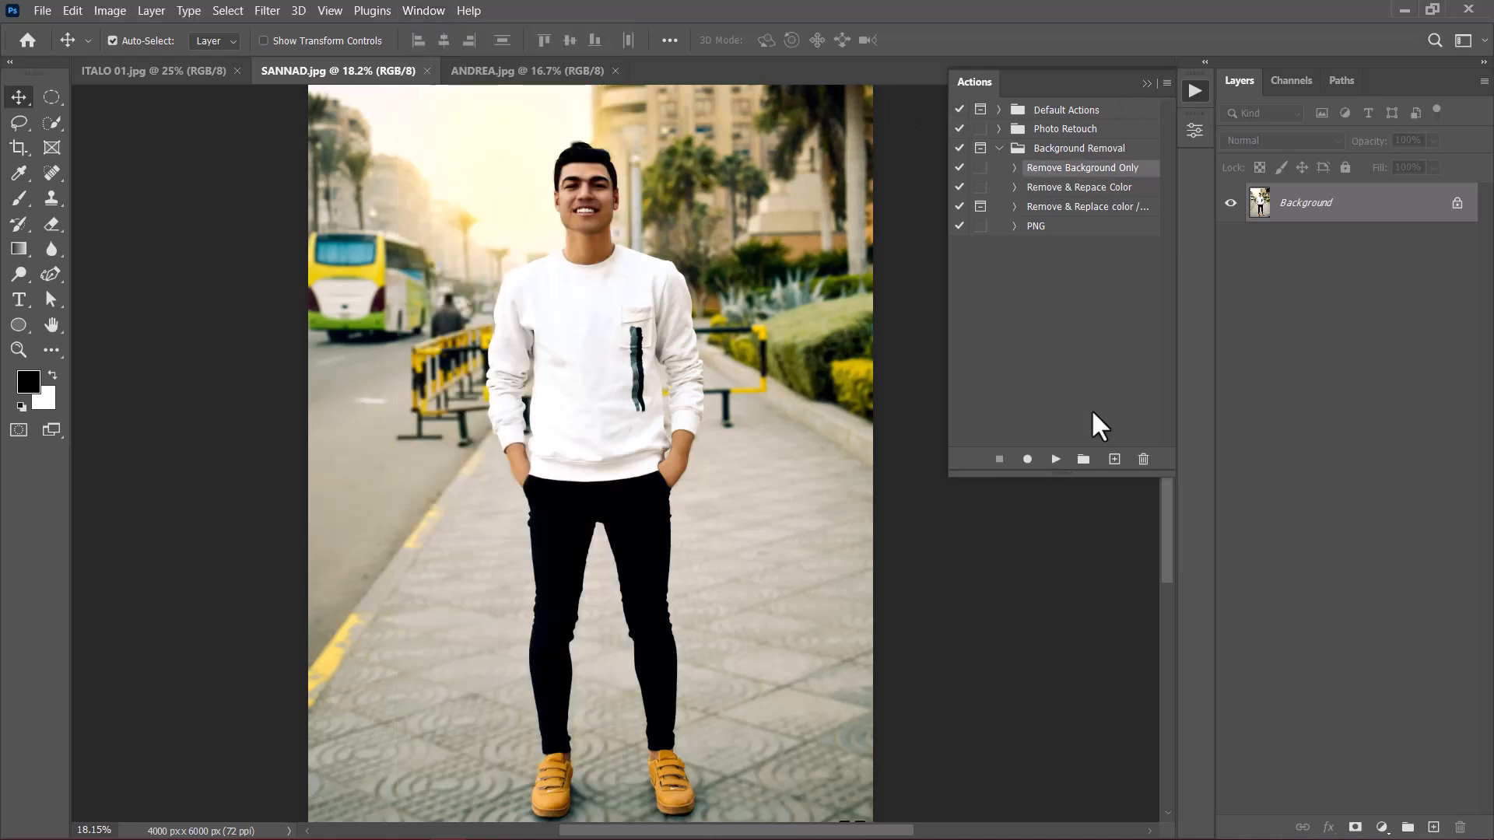
{"action": "left_click", "coordinate": [1056, 460]}
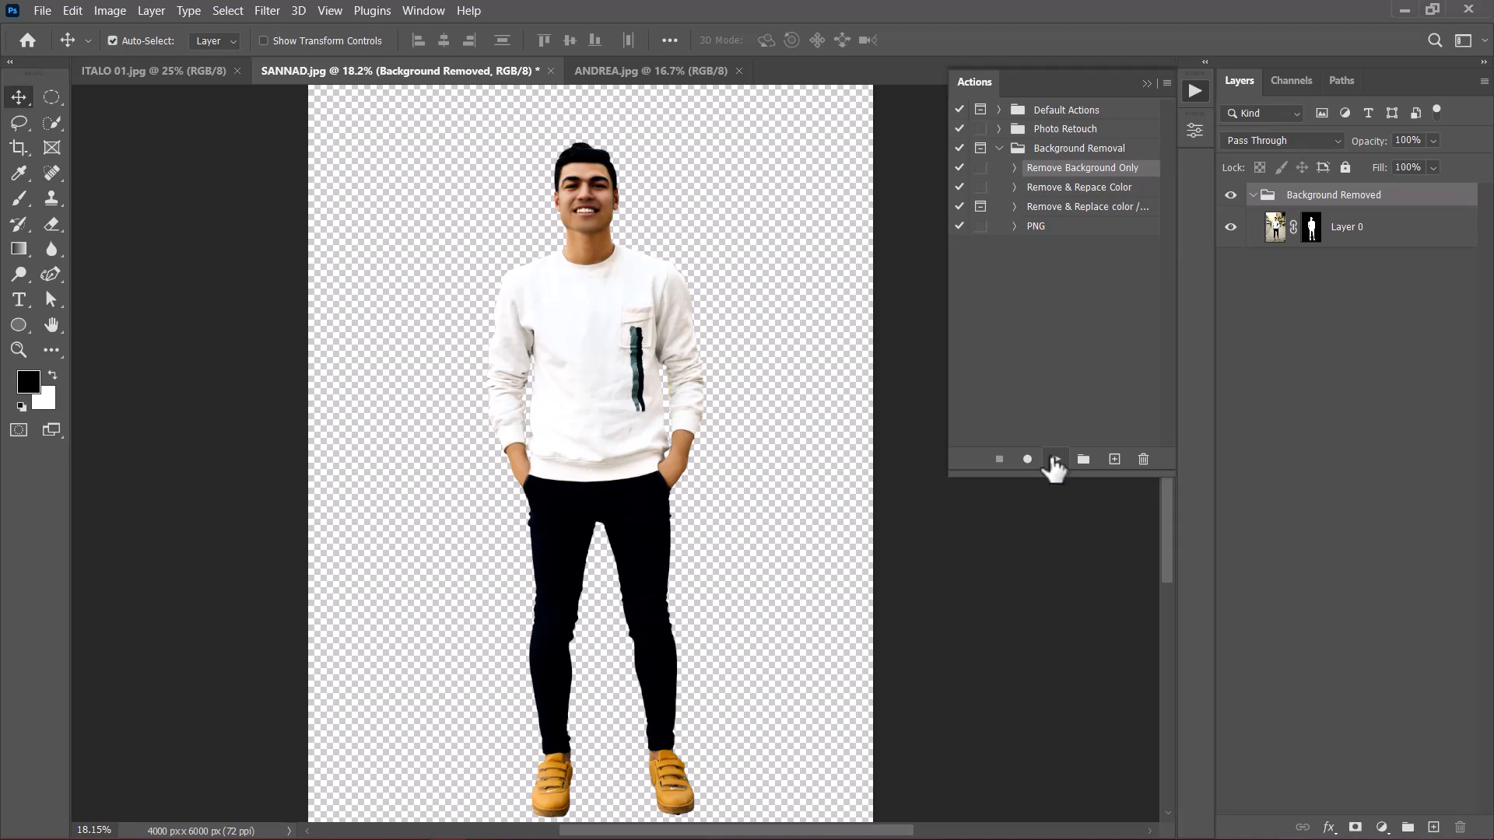
{"action": "left_click", "coordinate": [648, 73]}
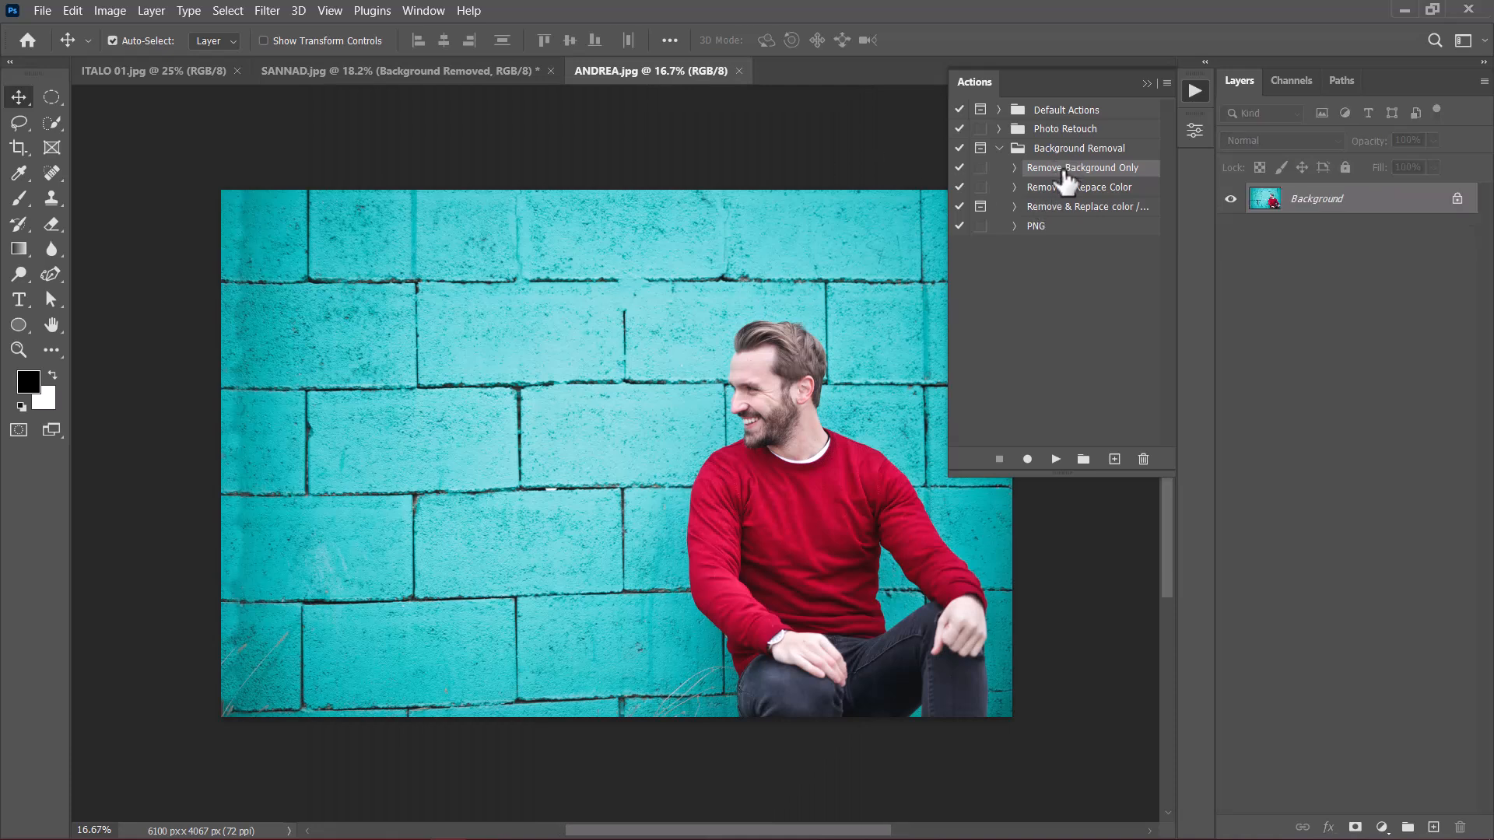
{"action": "left_click", "coordinate": [1056, 460]}
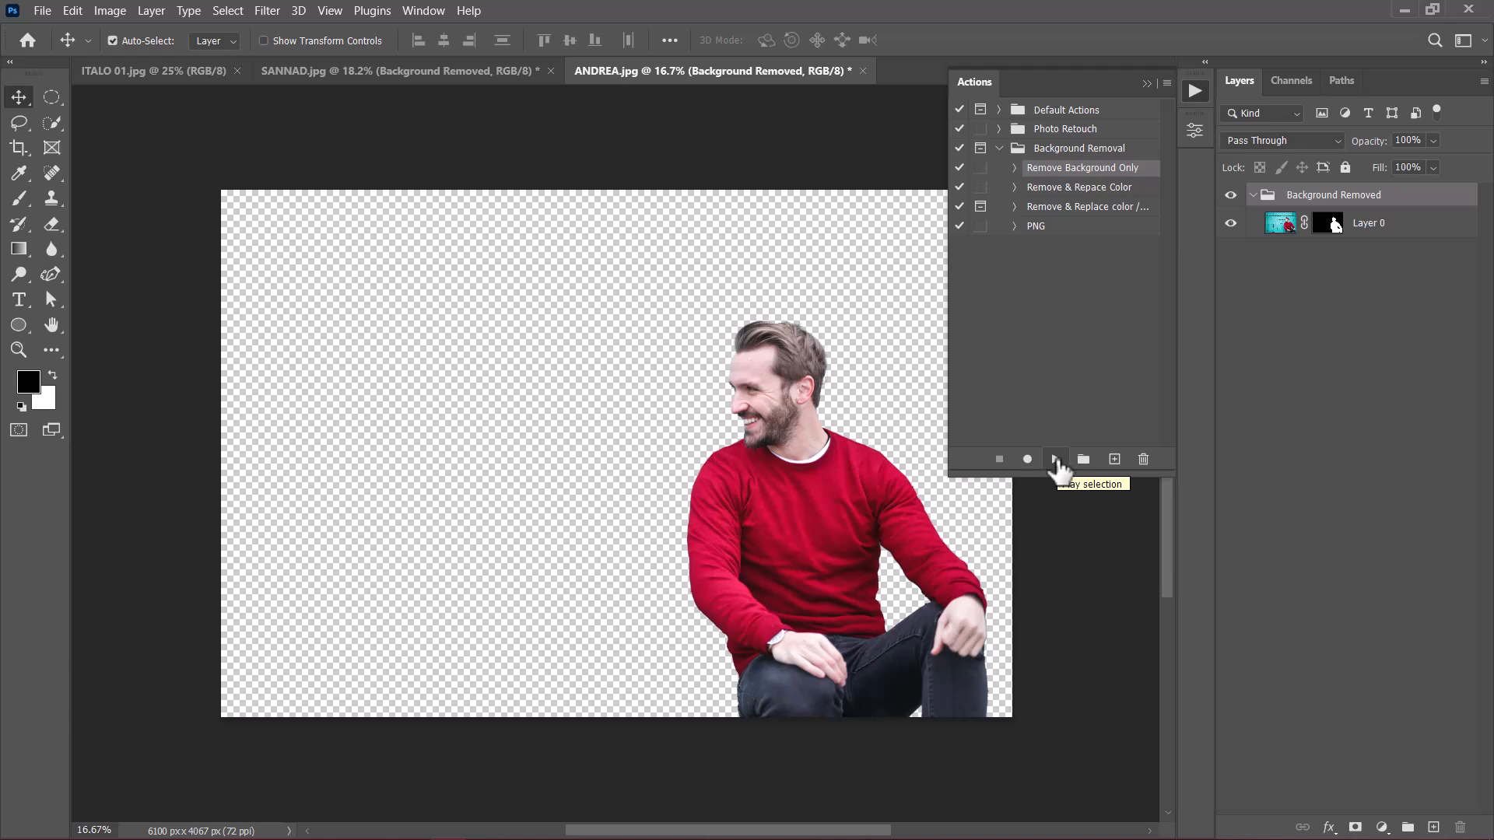
Step: Run the Remove & Repace Color action from the Background Removal set on ITALO 01.jpg
{"action": "left_click", "coordinate": [140, 74]}
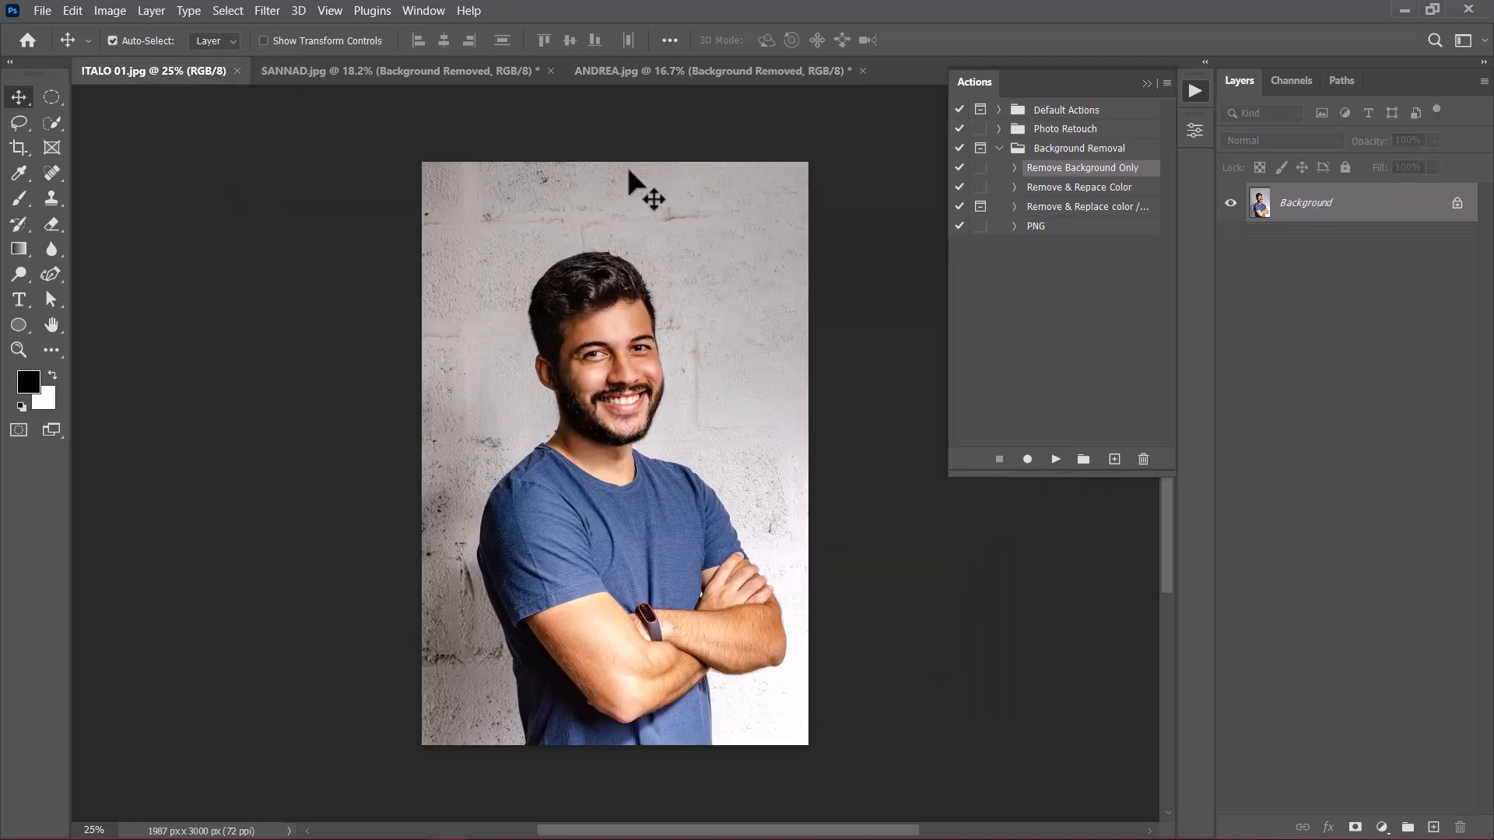
{"action": "left_click", "coordinate": [1091, 187]}
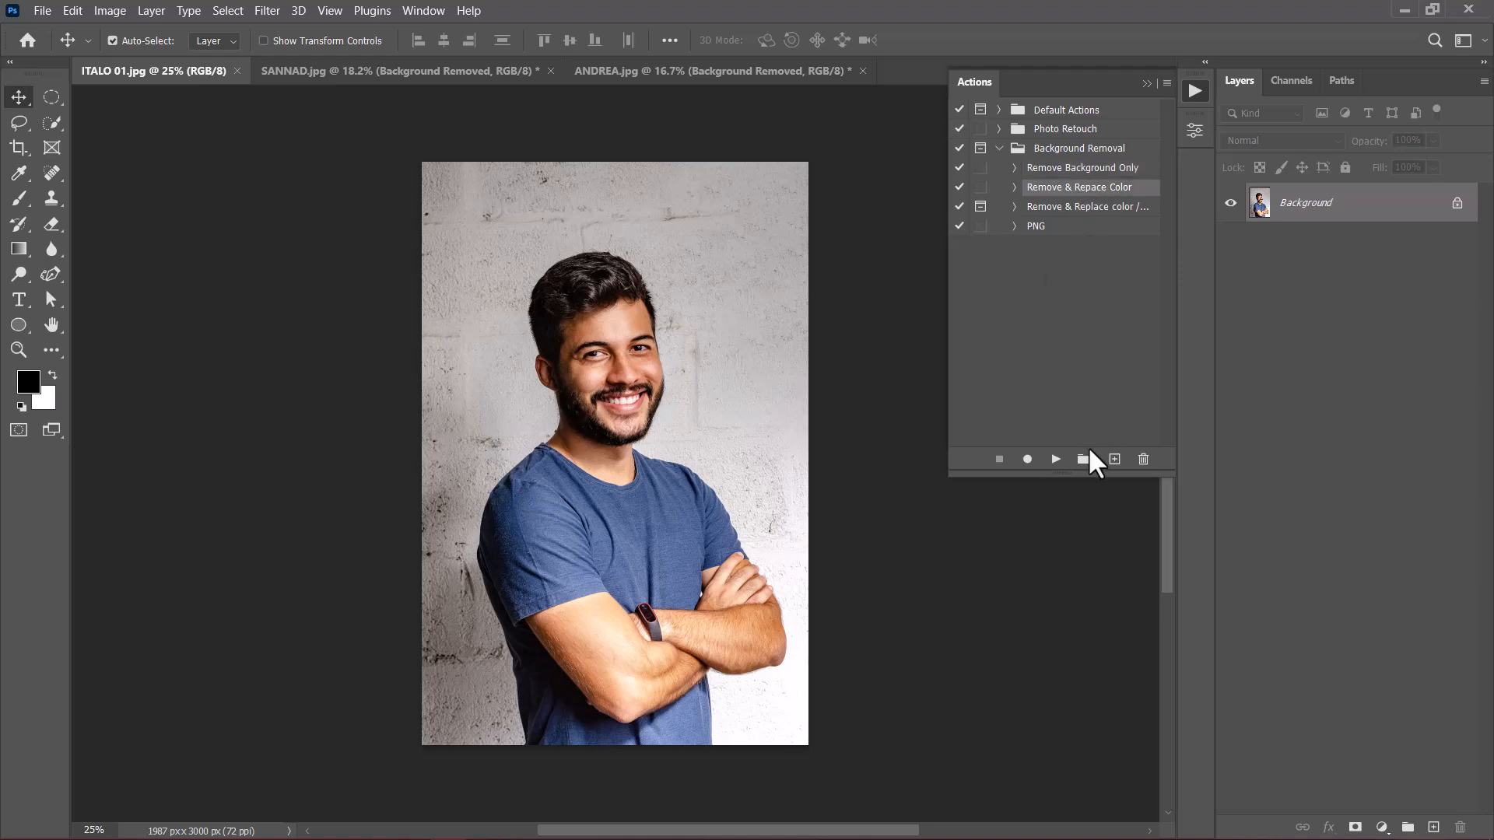
{"action": "left_click", "coordinate": [1055, 460]}
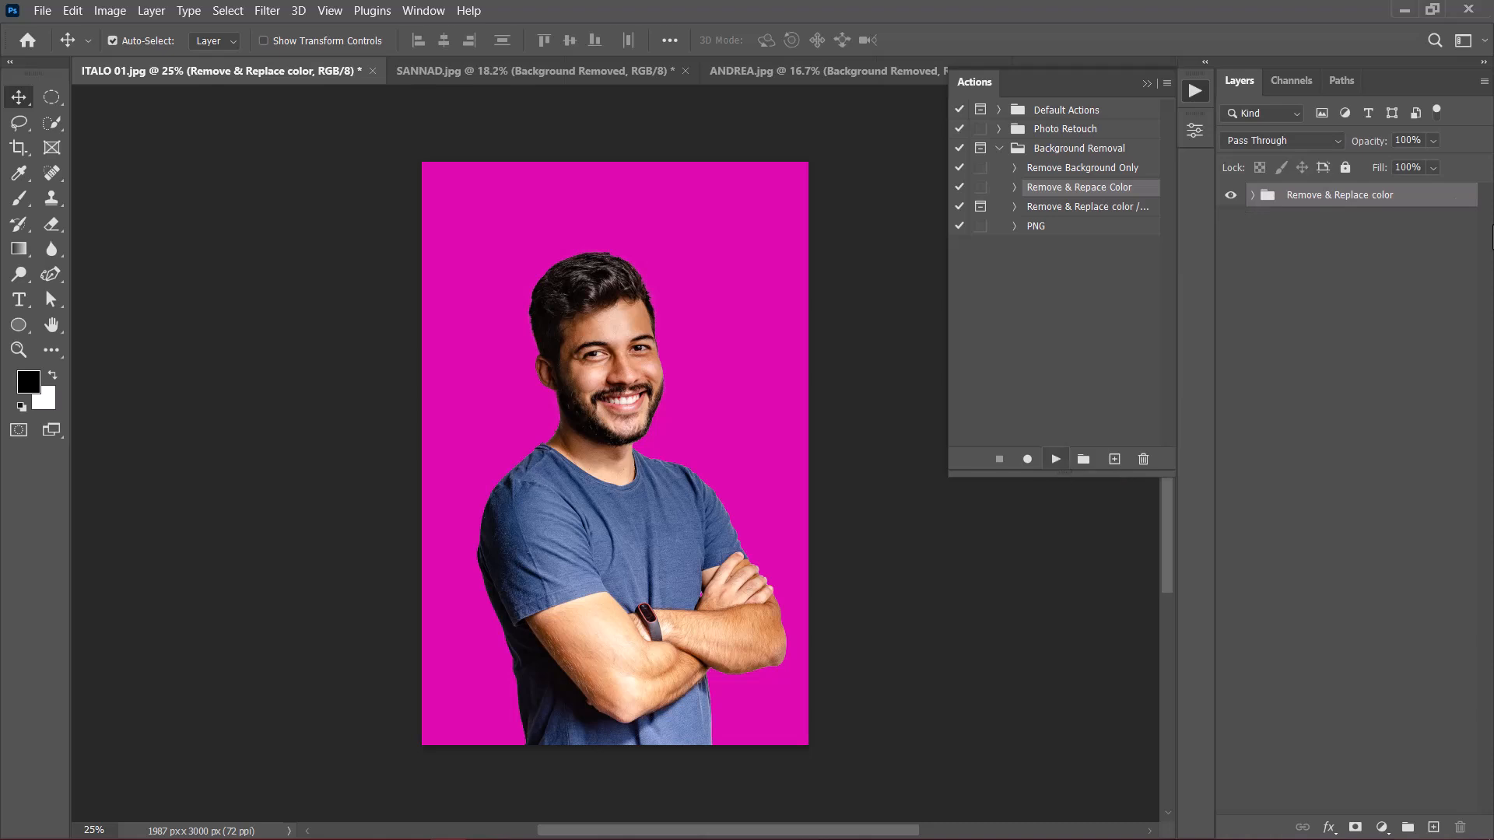
Step: Change the background fill layer inside the Remove & Replace color group to blue 0f0ade
{"action": "left_click", "coordinate": [1254, 194]}
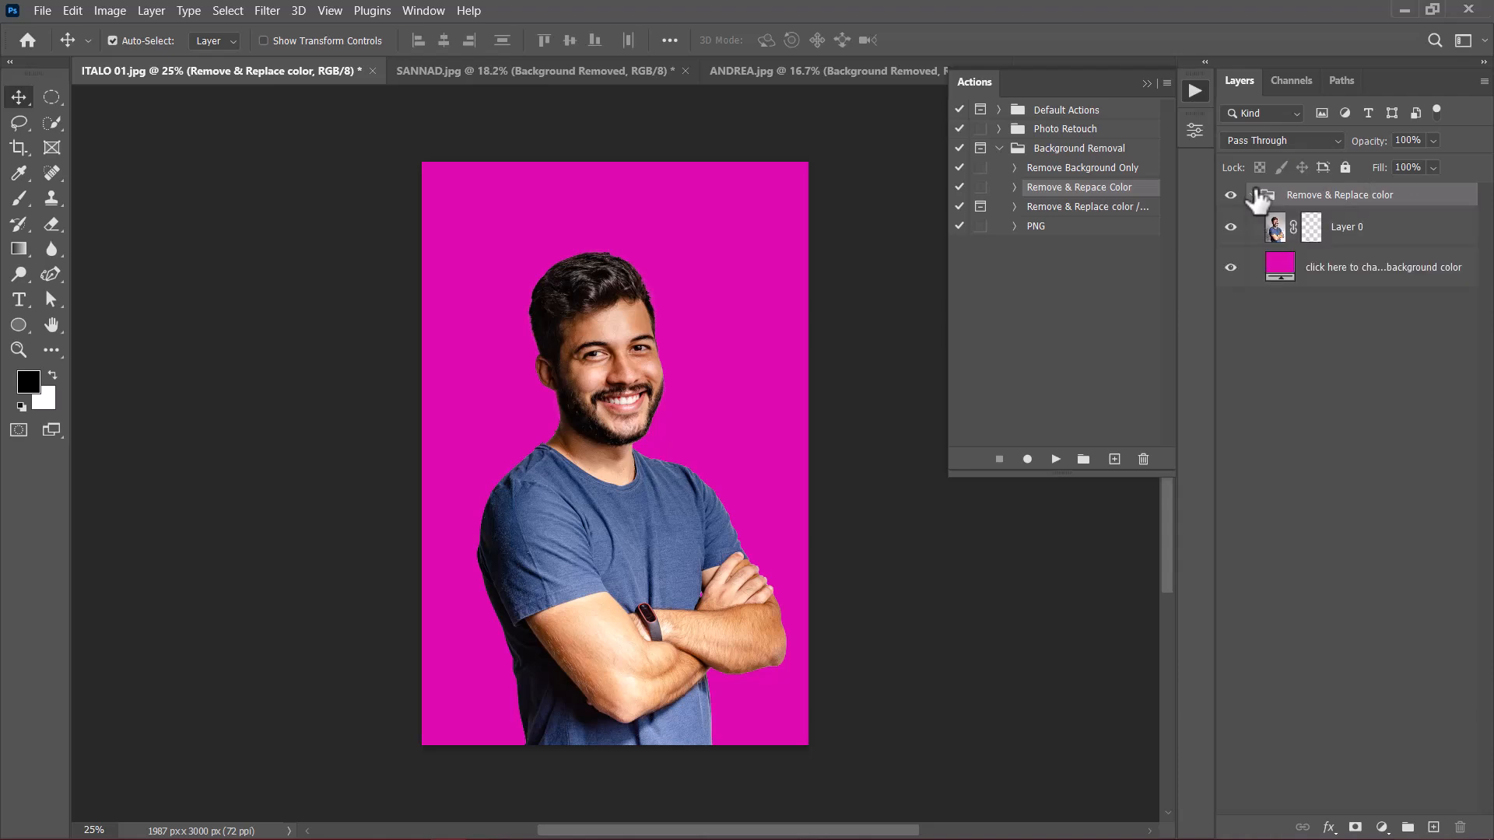
{"action": "left_click", "coordinate": [1283, 264]}
{"action": "double_click", "coordinate": [1281, 266]}
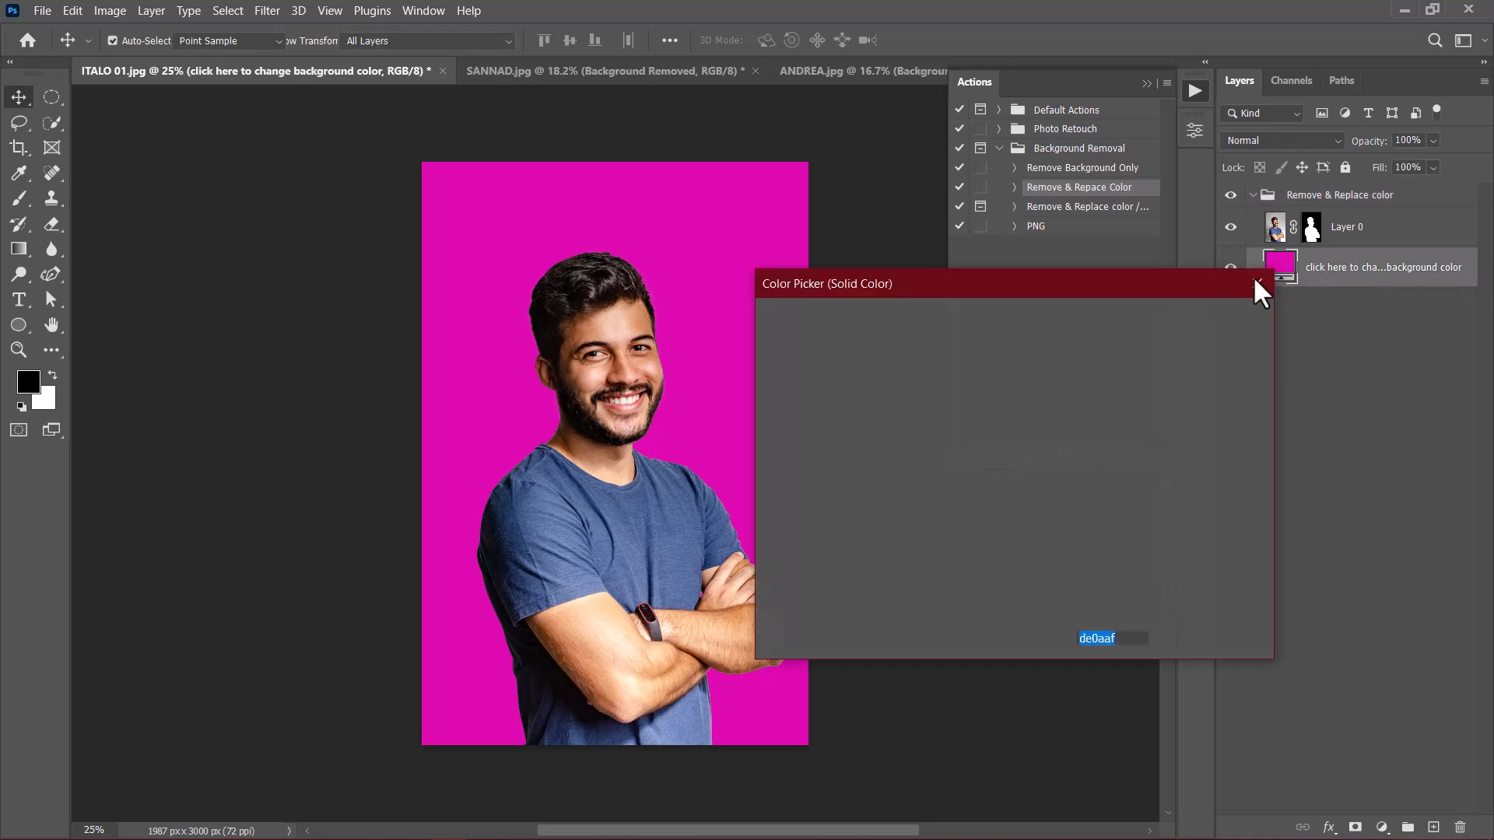
{"action": "left_click", "coordinate": [1042, 411]}
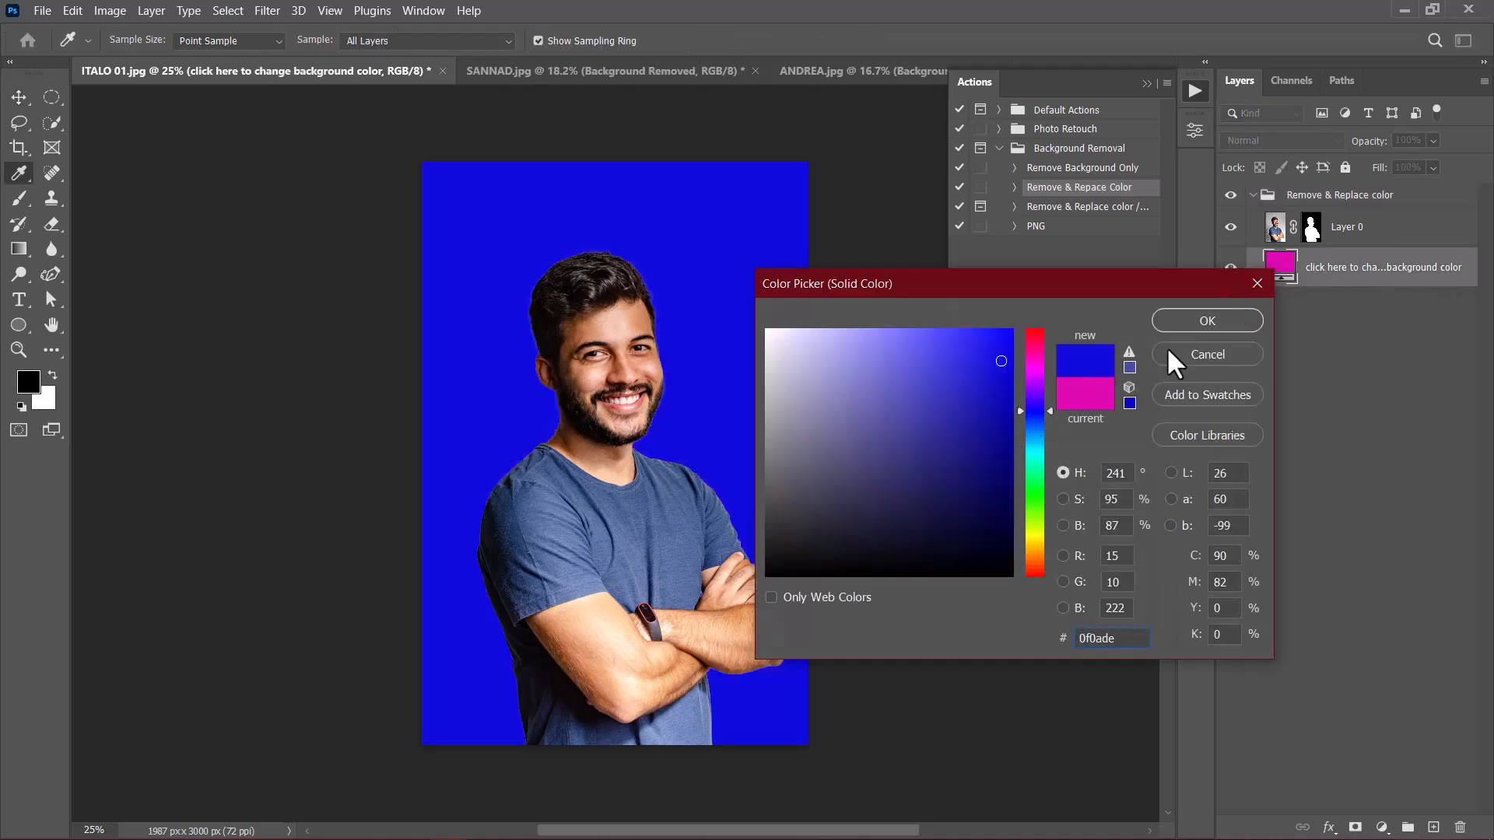
{"action": "left_click", "coordinate": [1208, 321]}
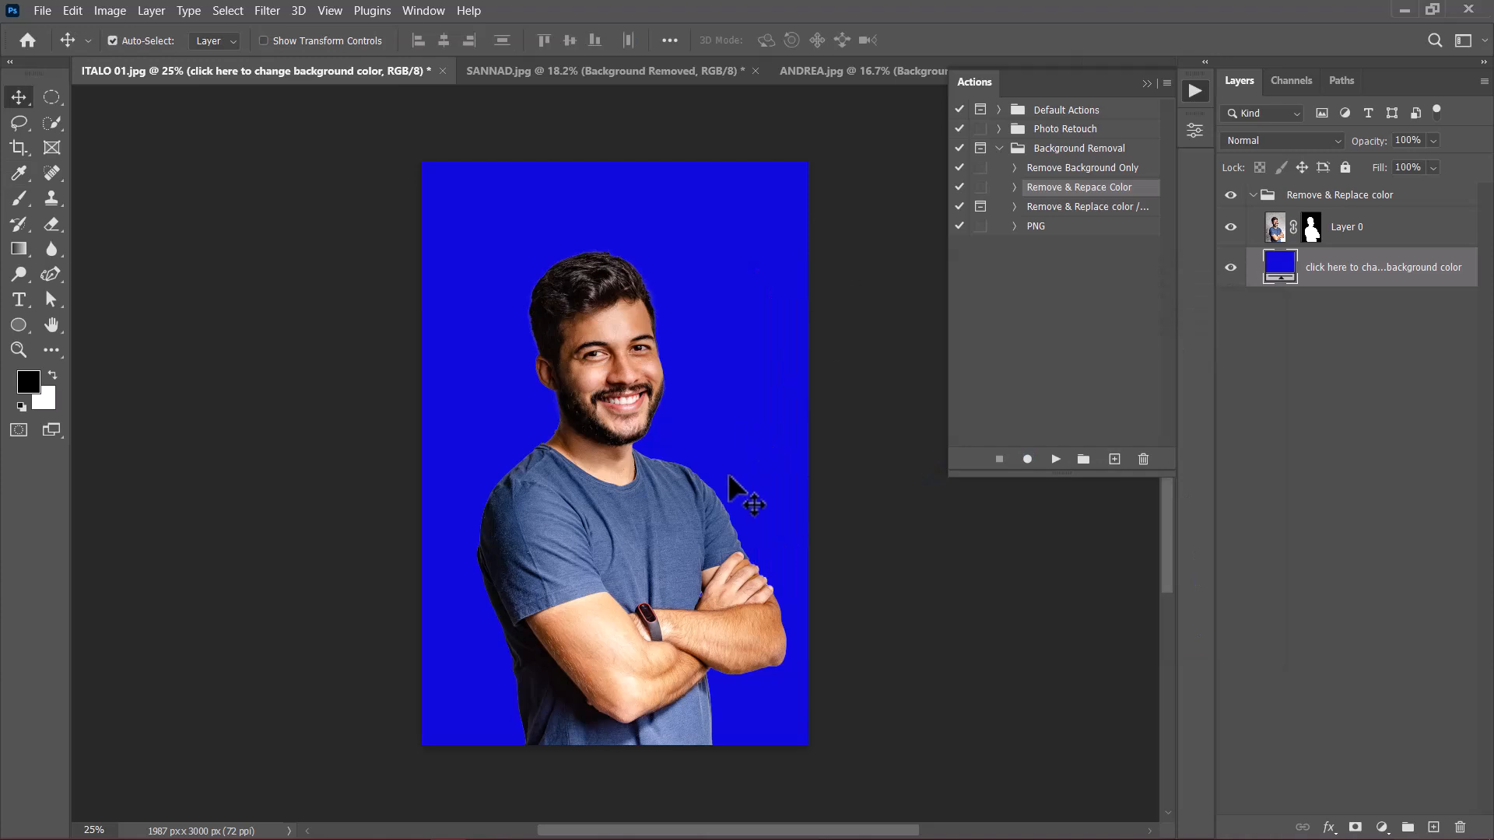
Step: Revert ITALO 01.jpg to its last saved state
{"action": "left_click", "coordinate": [38, 6]}
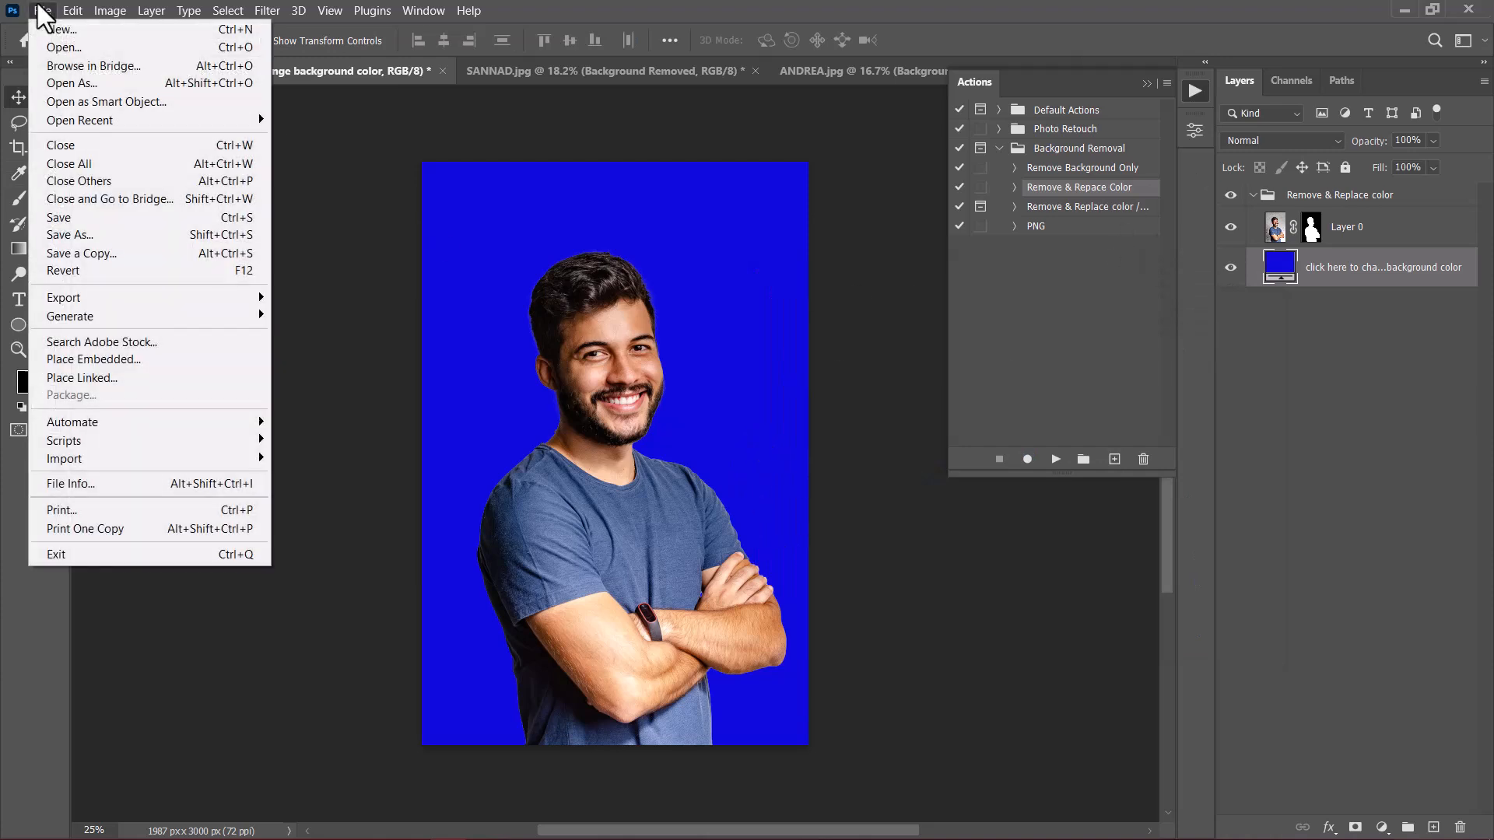
{"action": "left_click", "coordinate": [62, 267]}
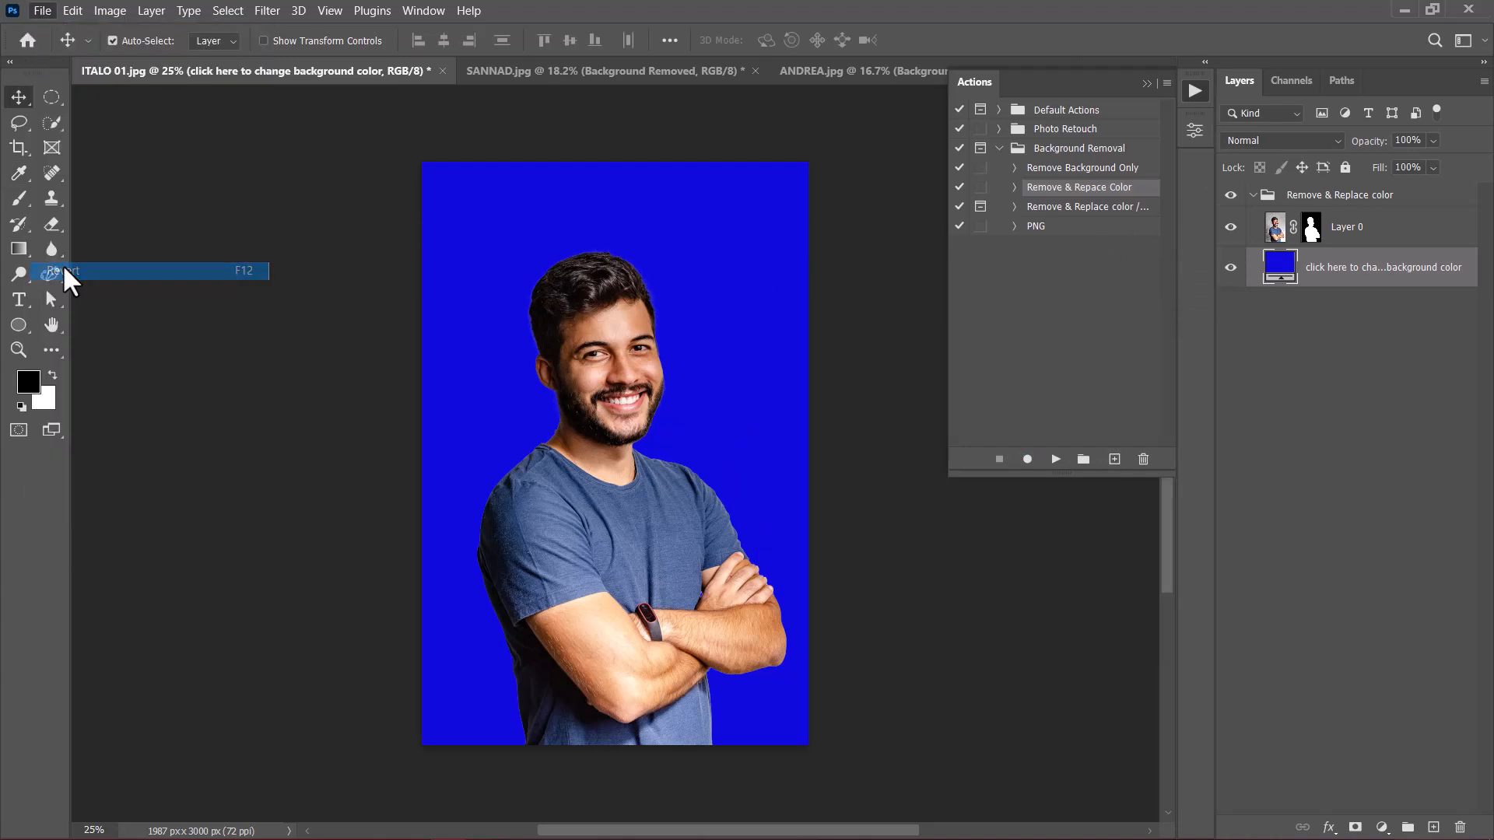
Step: Run the Remove & Replace color /... action on ITALO 01.jpg, naming the fill layer RED and setting its colour to de2a00
{"action": "left_click", "coordinate": [1086, 207]}
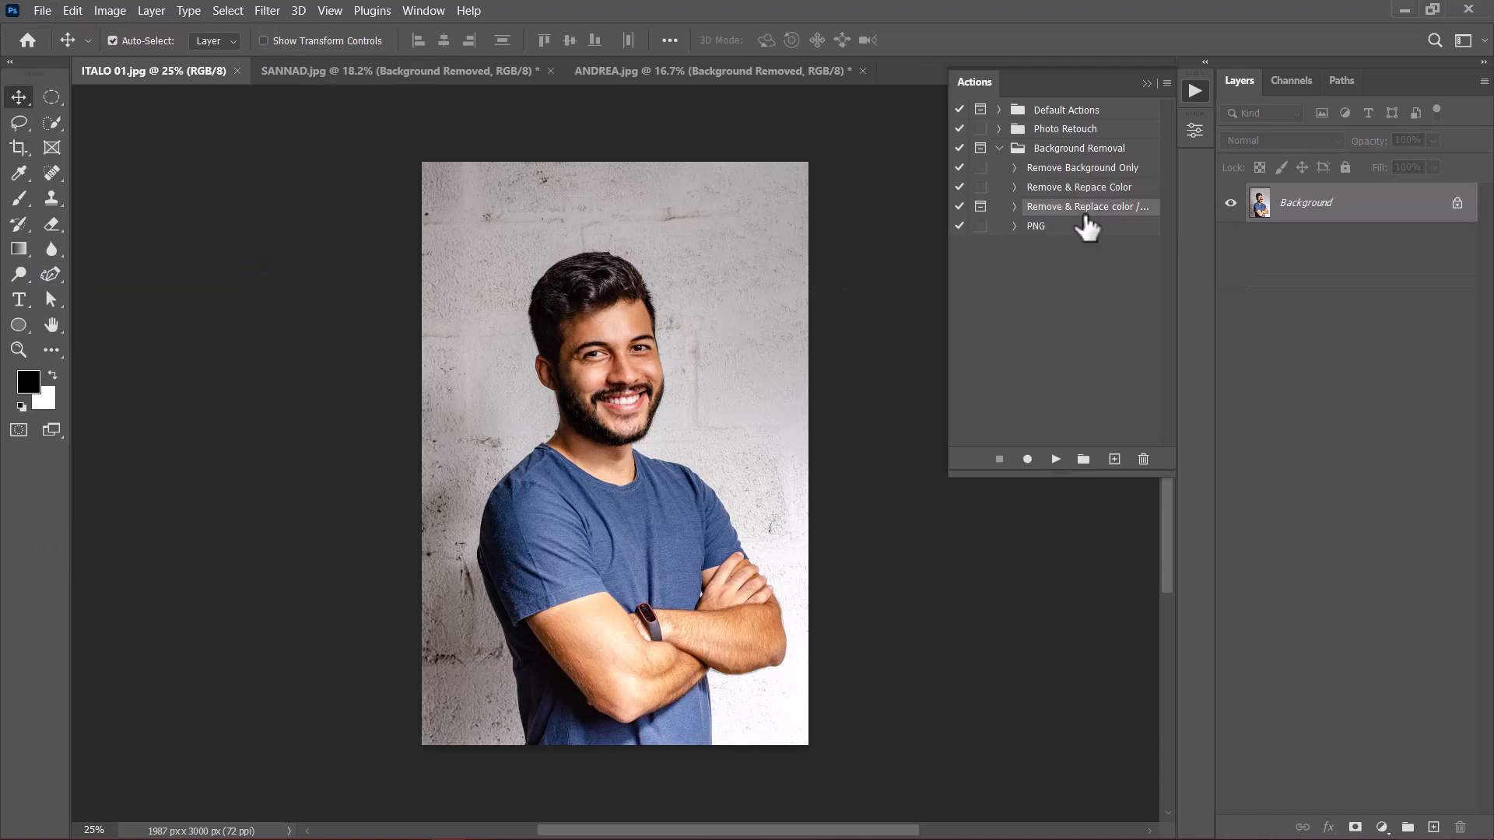
{"action": "left_click", "coordinate": [1056, 460]}
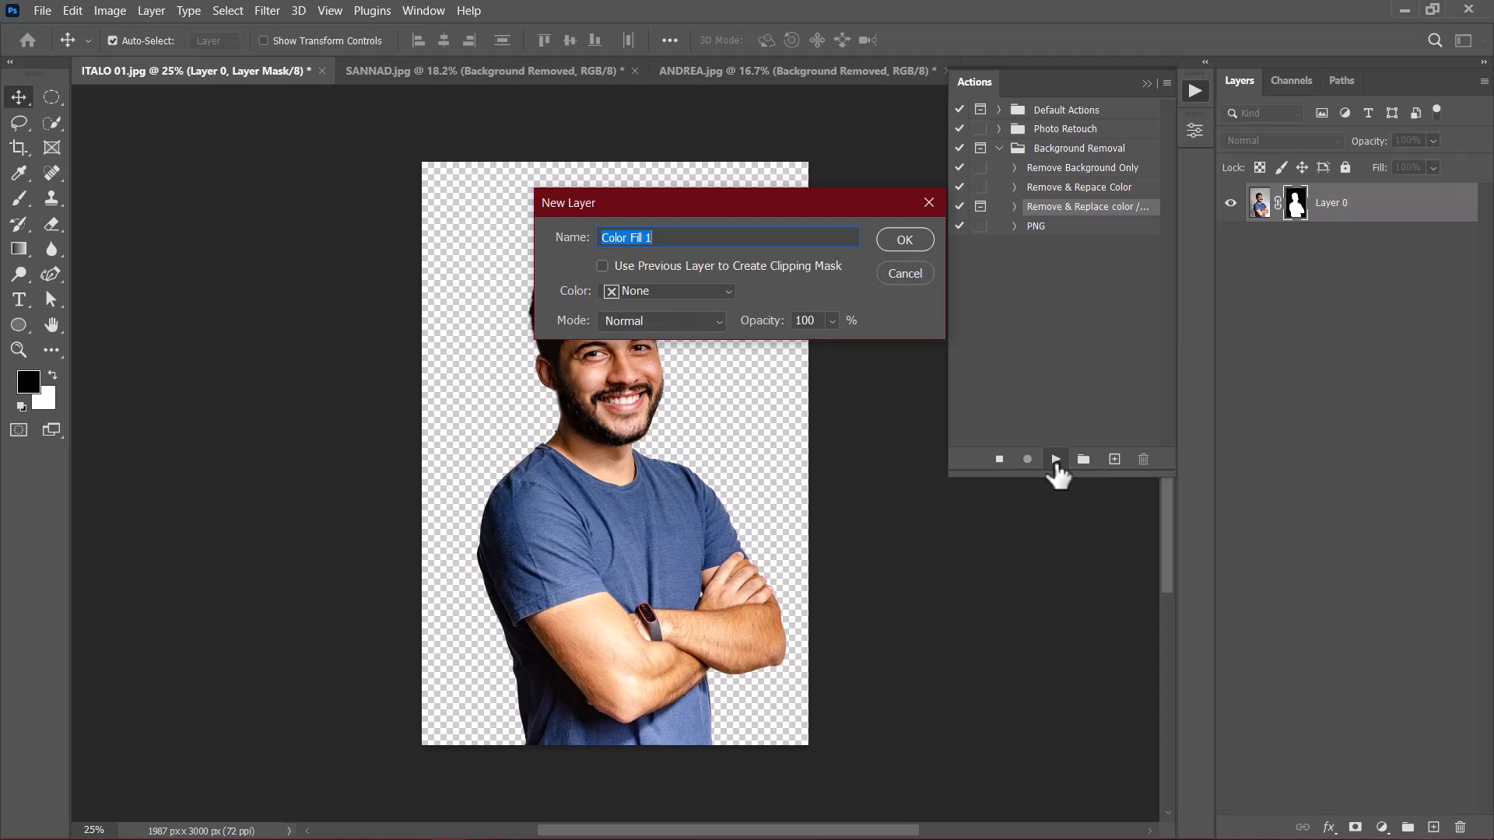
{"action": "type", "text": "RED"}
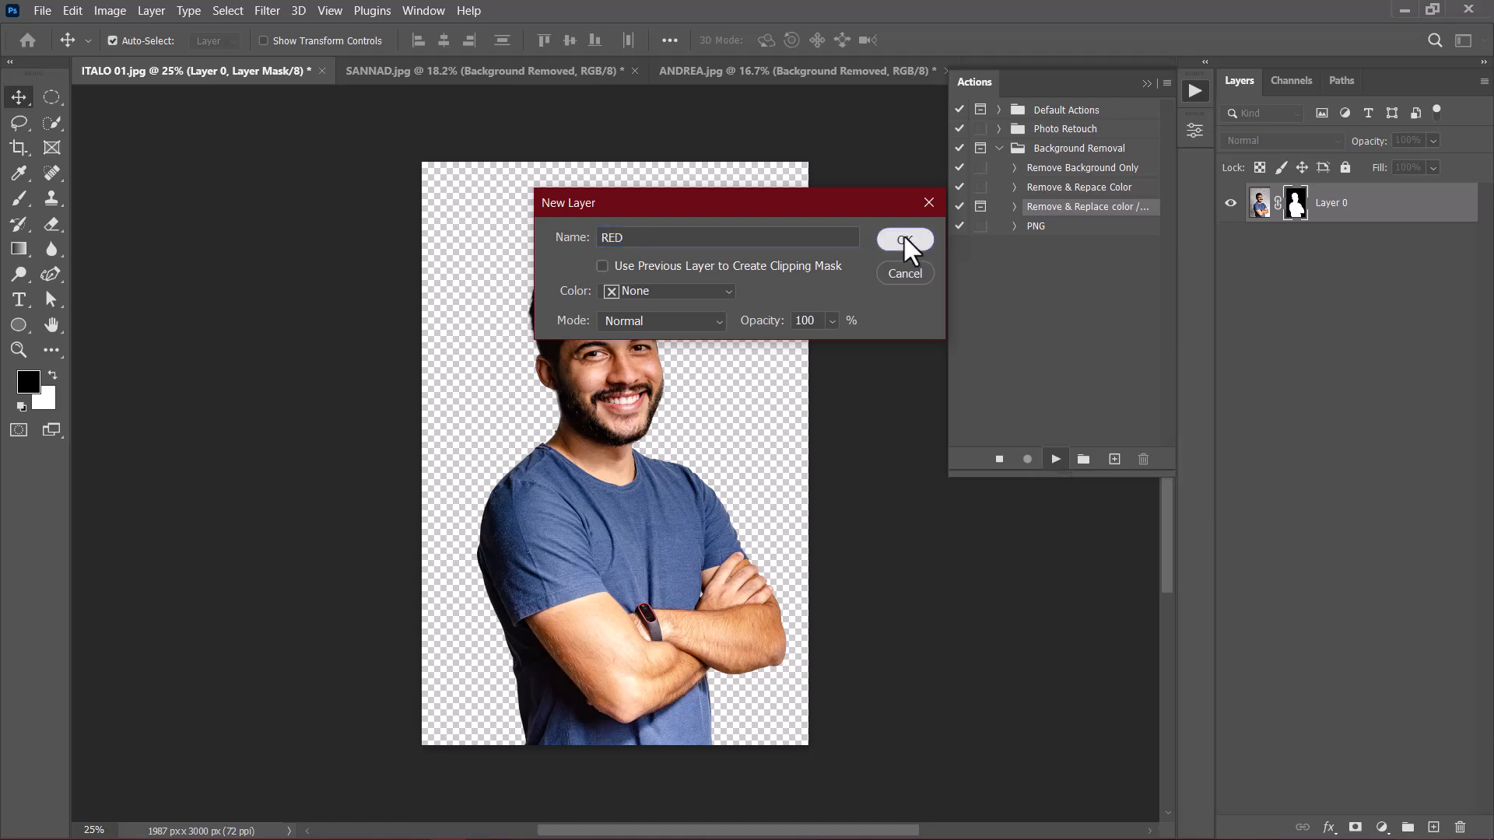
{"action": "left_click", "coordinate": [904, 237]}
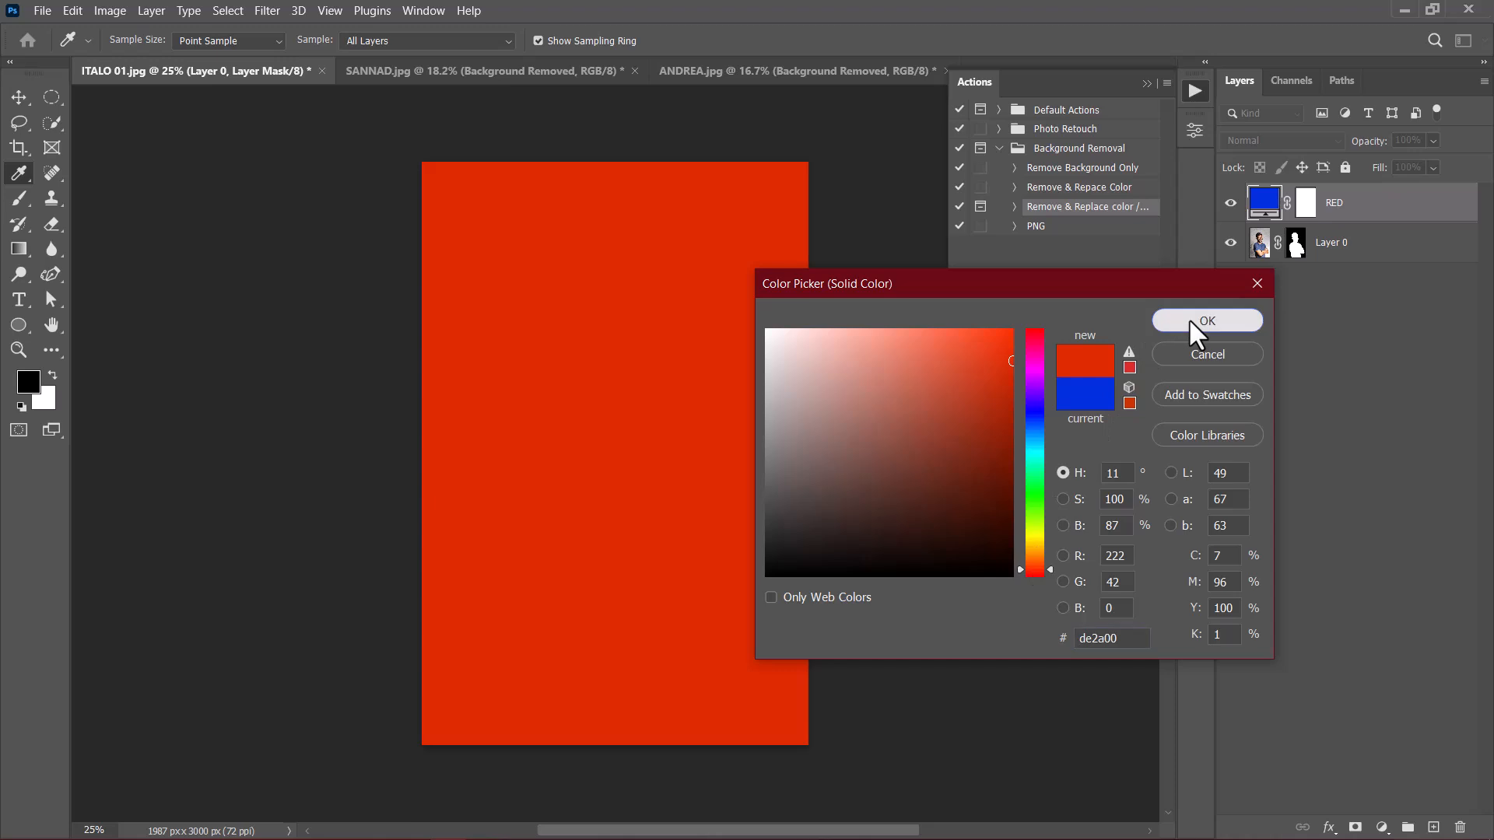
{"action": "left_click", "coordinate": [1189, 319]}
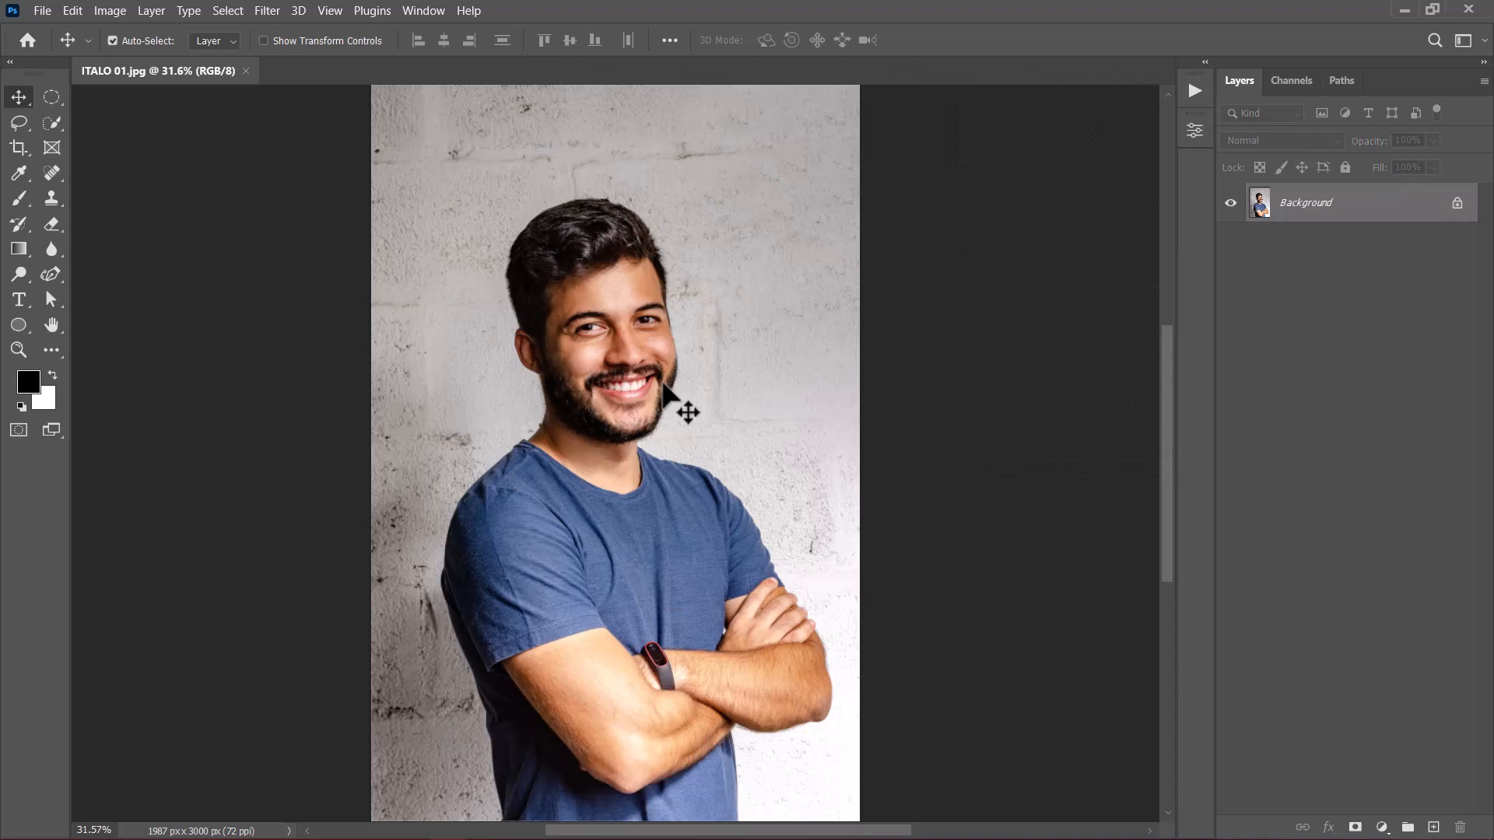
Step: Delete the existing Background Removal action set
{"action": "left_click", "coordinate": [1195, 91]}
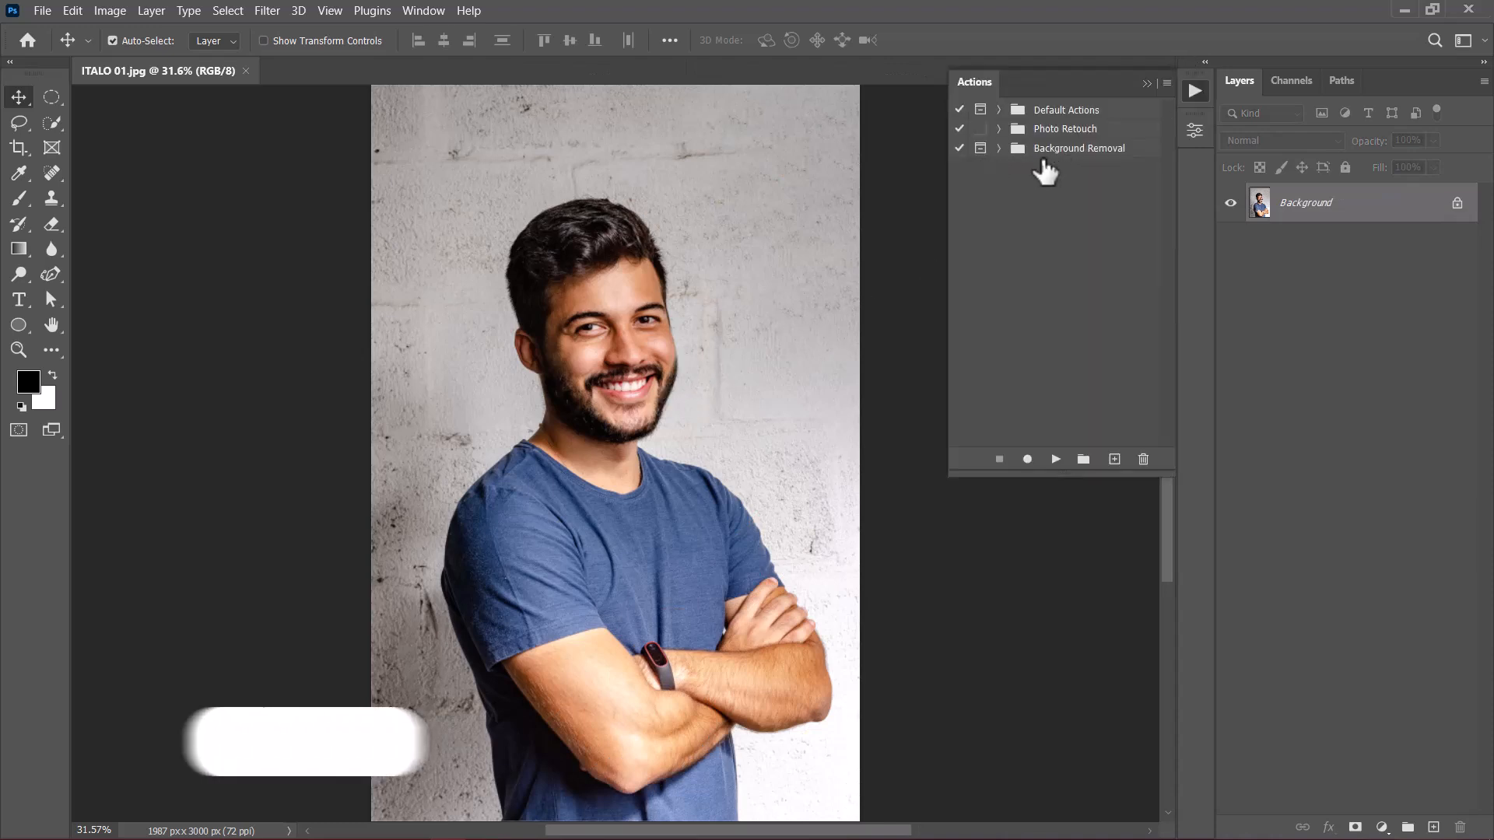
{"action": "left_click", "coordinate": [1051, 149]}
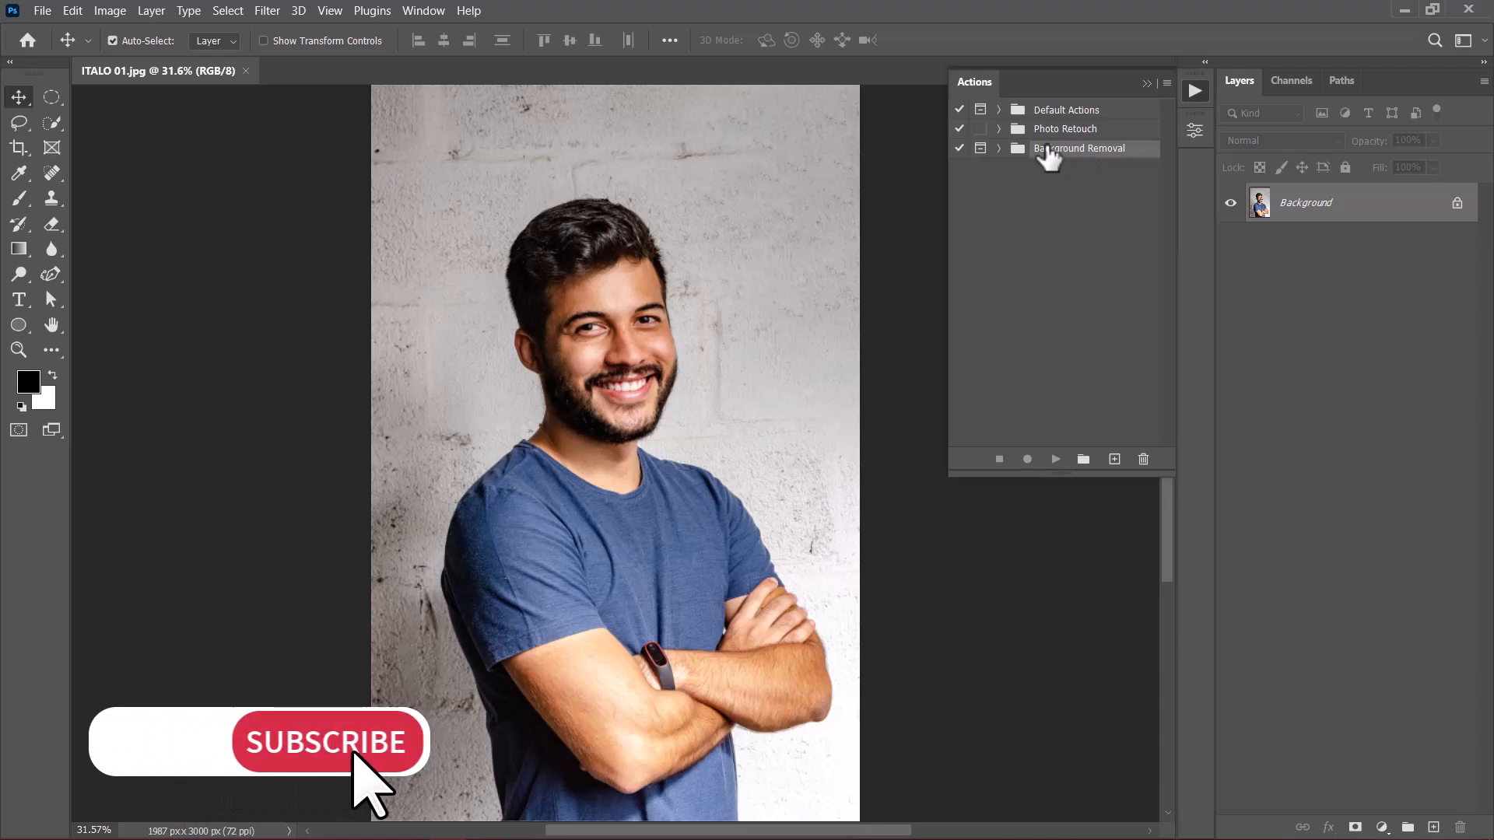
{"action": "left_click", "coordinate": [1144, 461]}
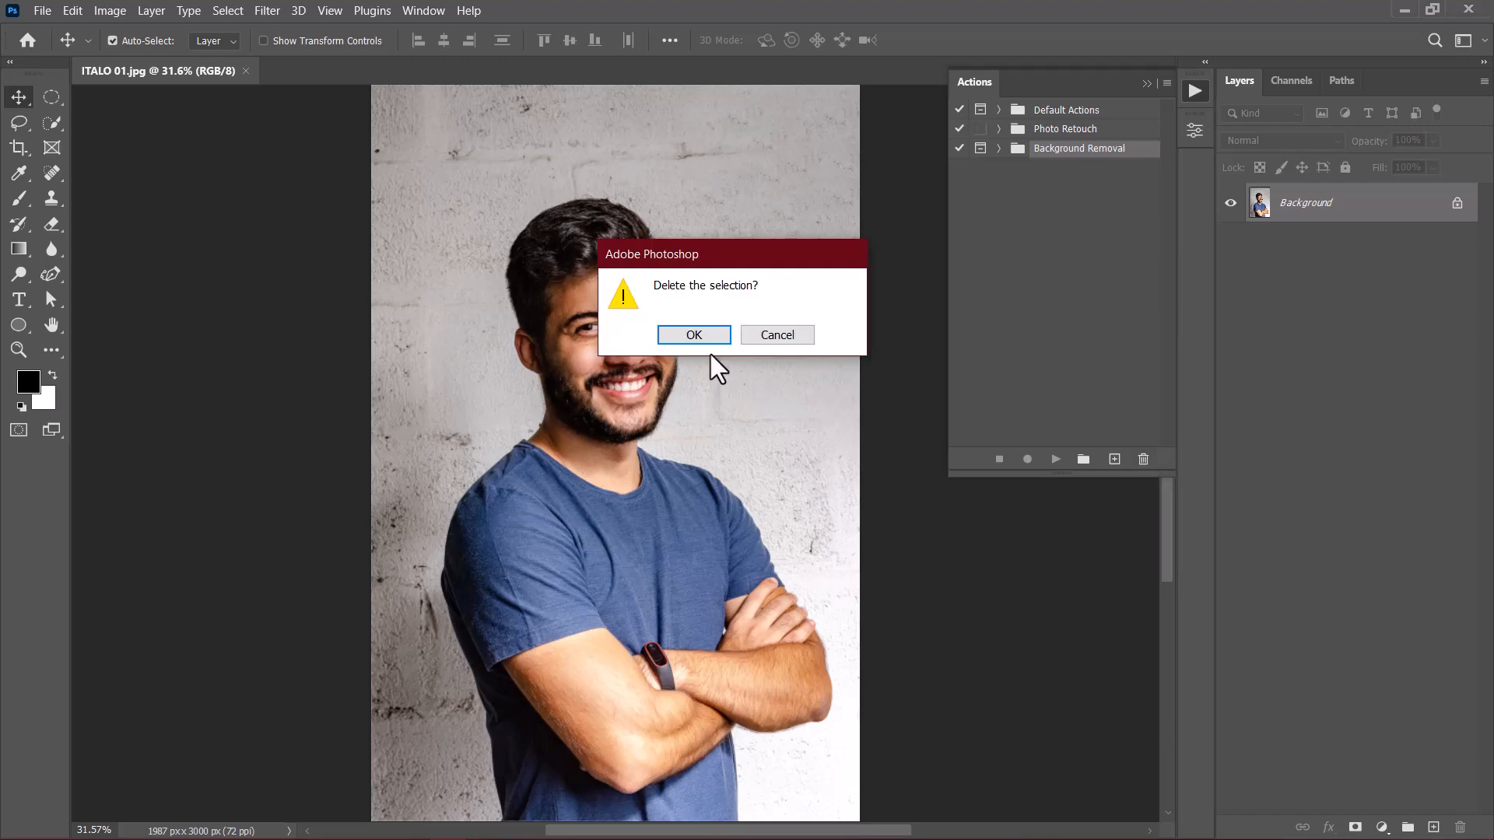
{"action": "left_click", "coordinate": [688, 336]}
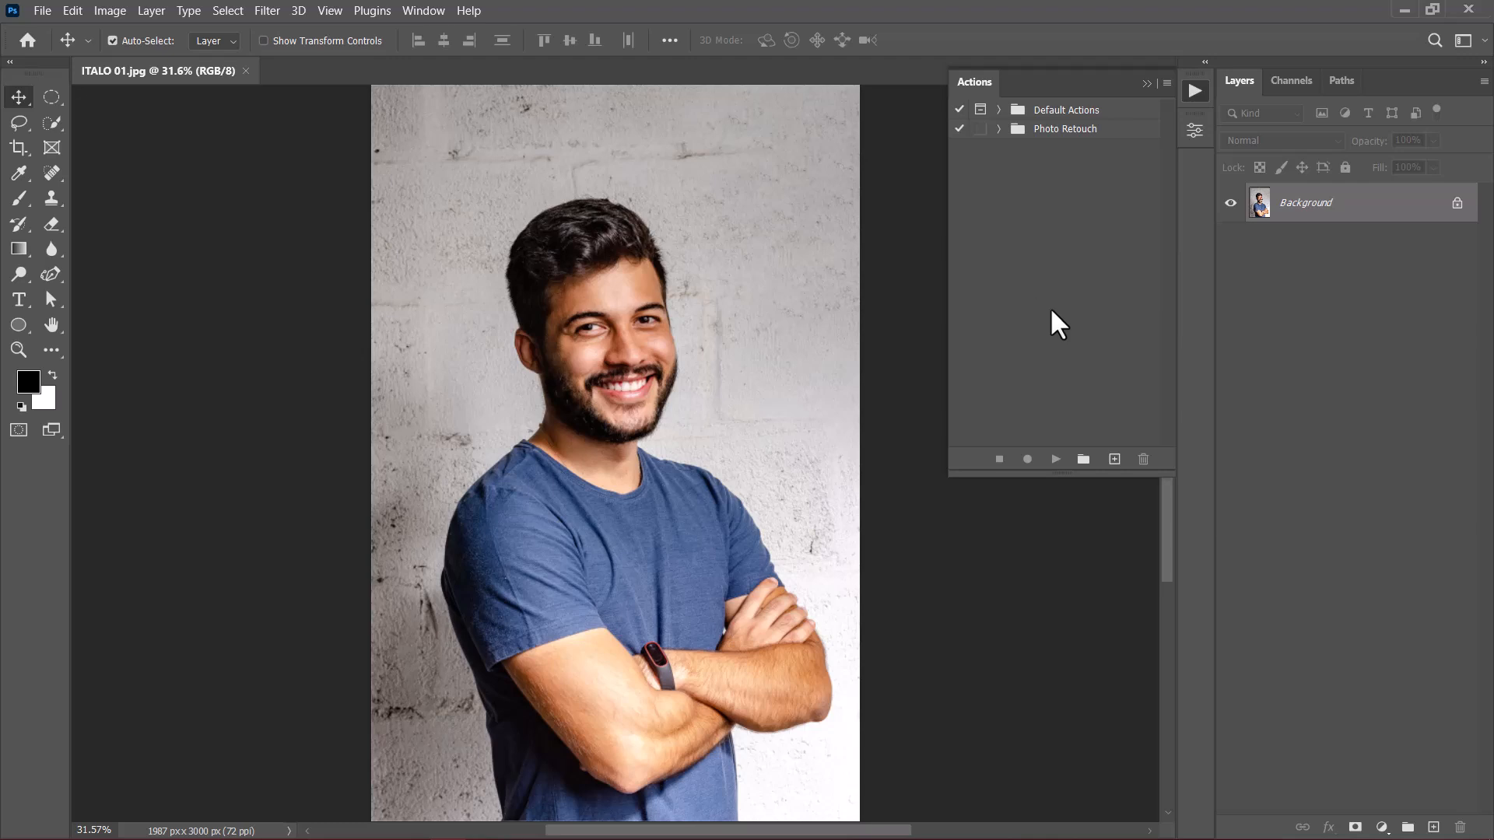
Step: Create a new action set named Background Removal
{"action": "left_click", "coordinate": [1084, 459]}
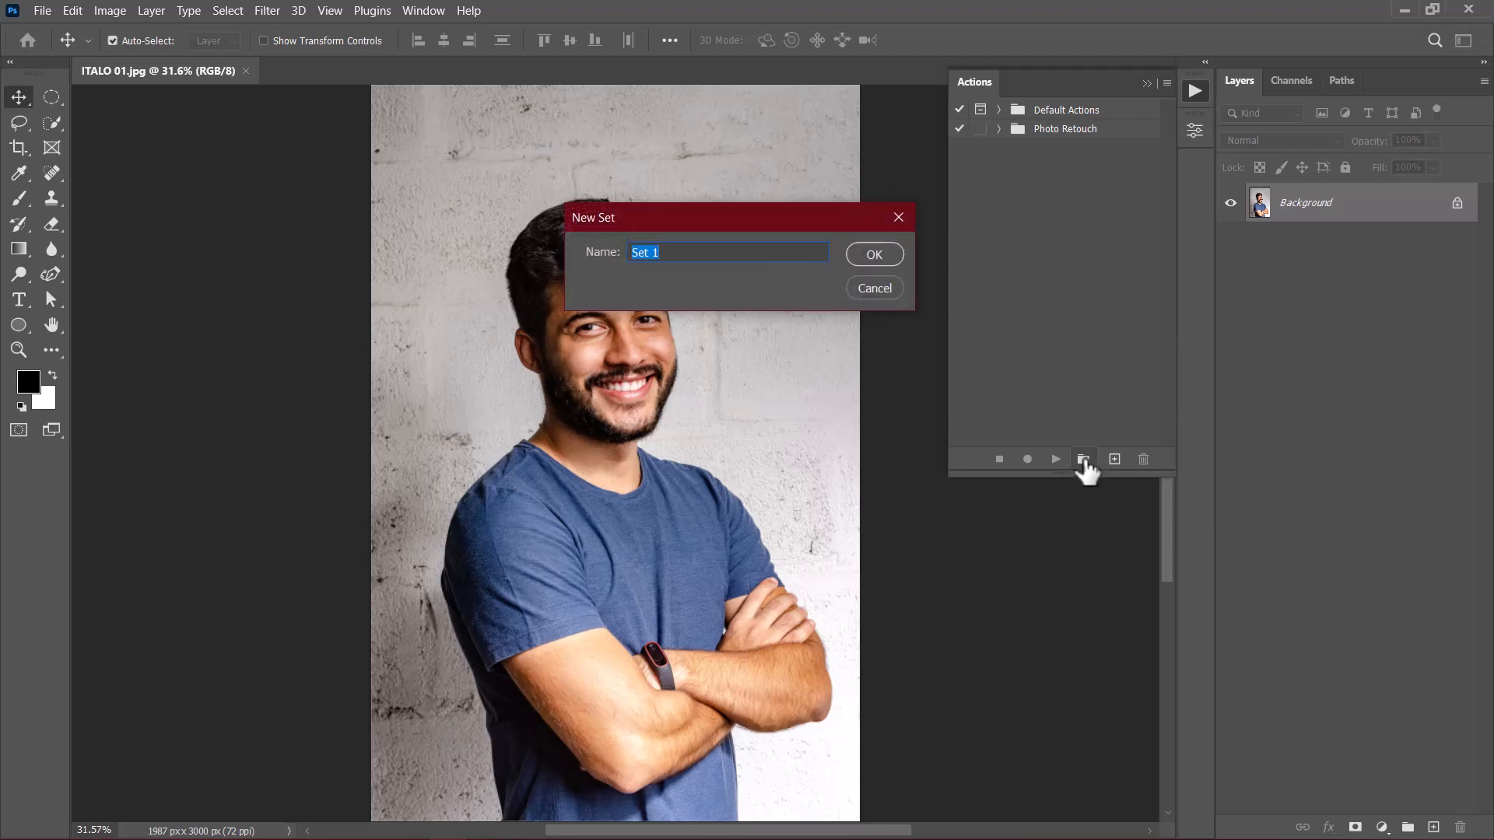
{"action": "type", "text": "Background Removal"}
{"action": "left_click", "coordinate": [880, 261]}
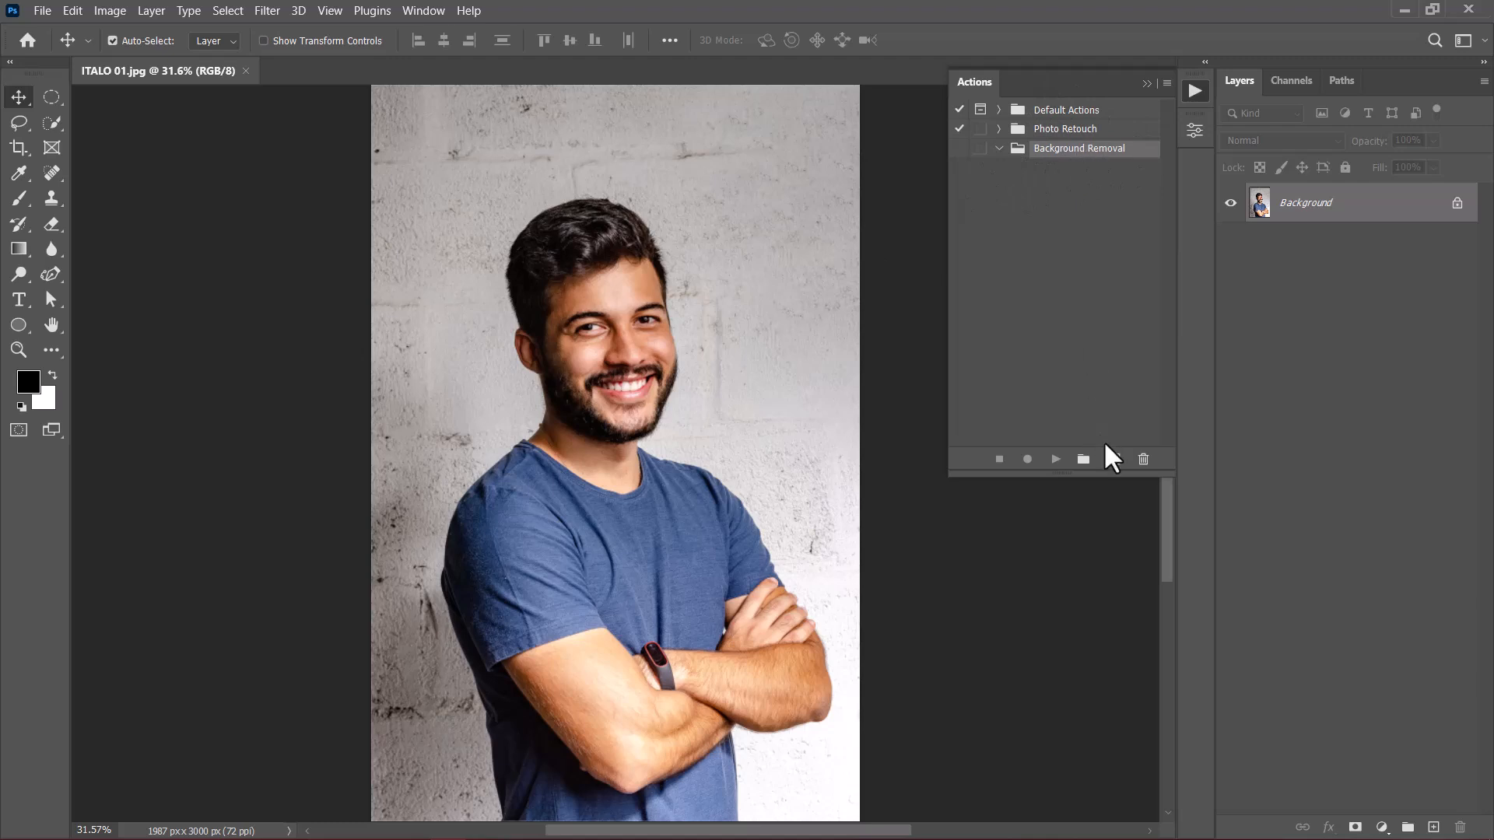
Step: Create an action named Background Removal Only in the Background Removal set, without a function key, and start recording
{"action": "left_click", "coordinate": [1114, 459]}
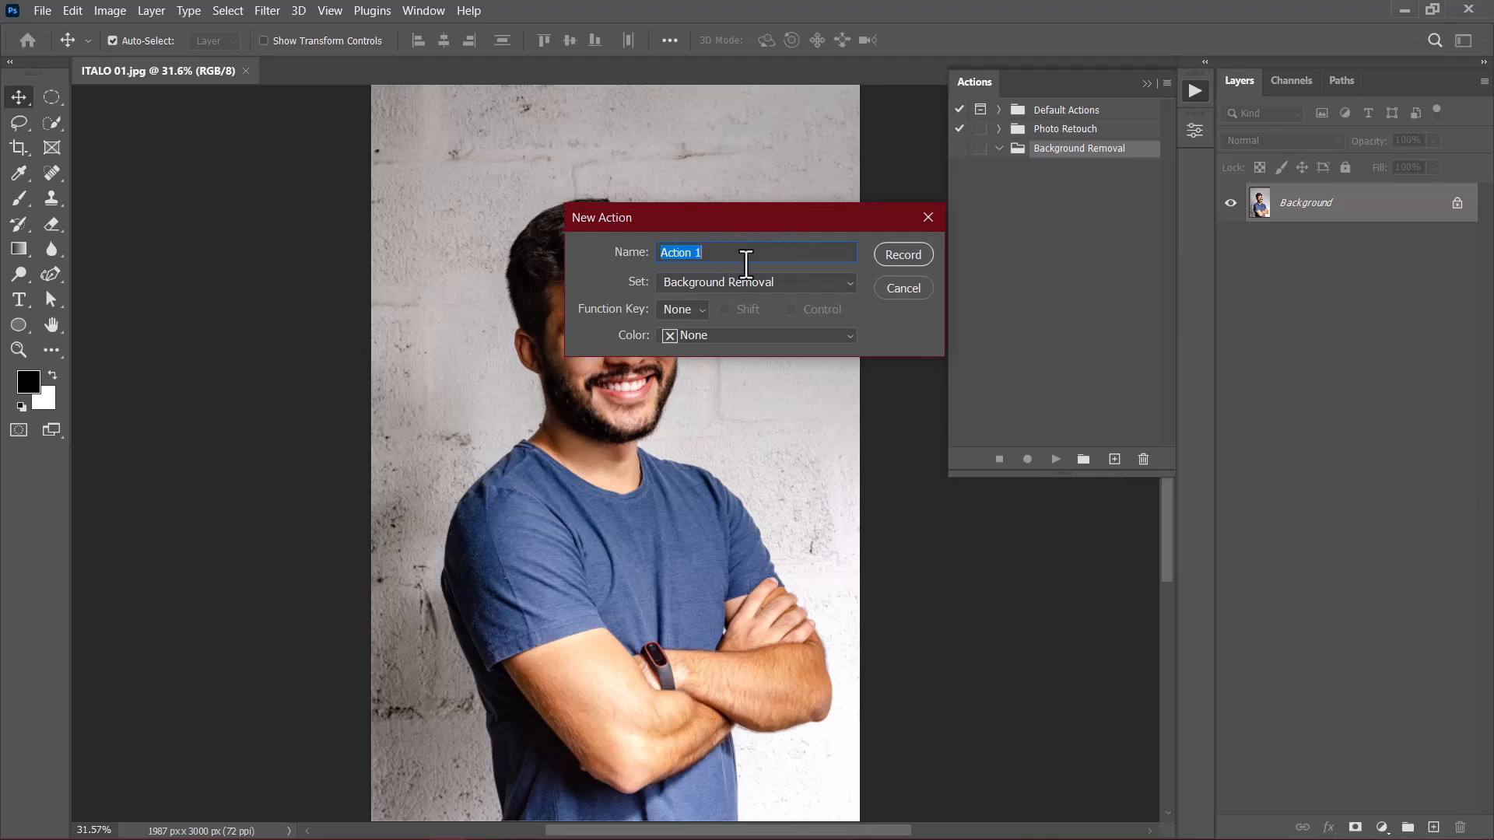
{"action": "type", "text": "Background Removal Only"}
{"action": "left_click", "coordinate": [687, 281]}
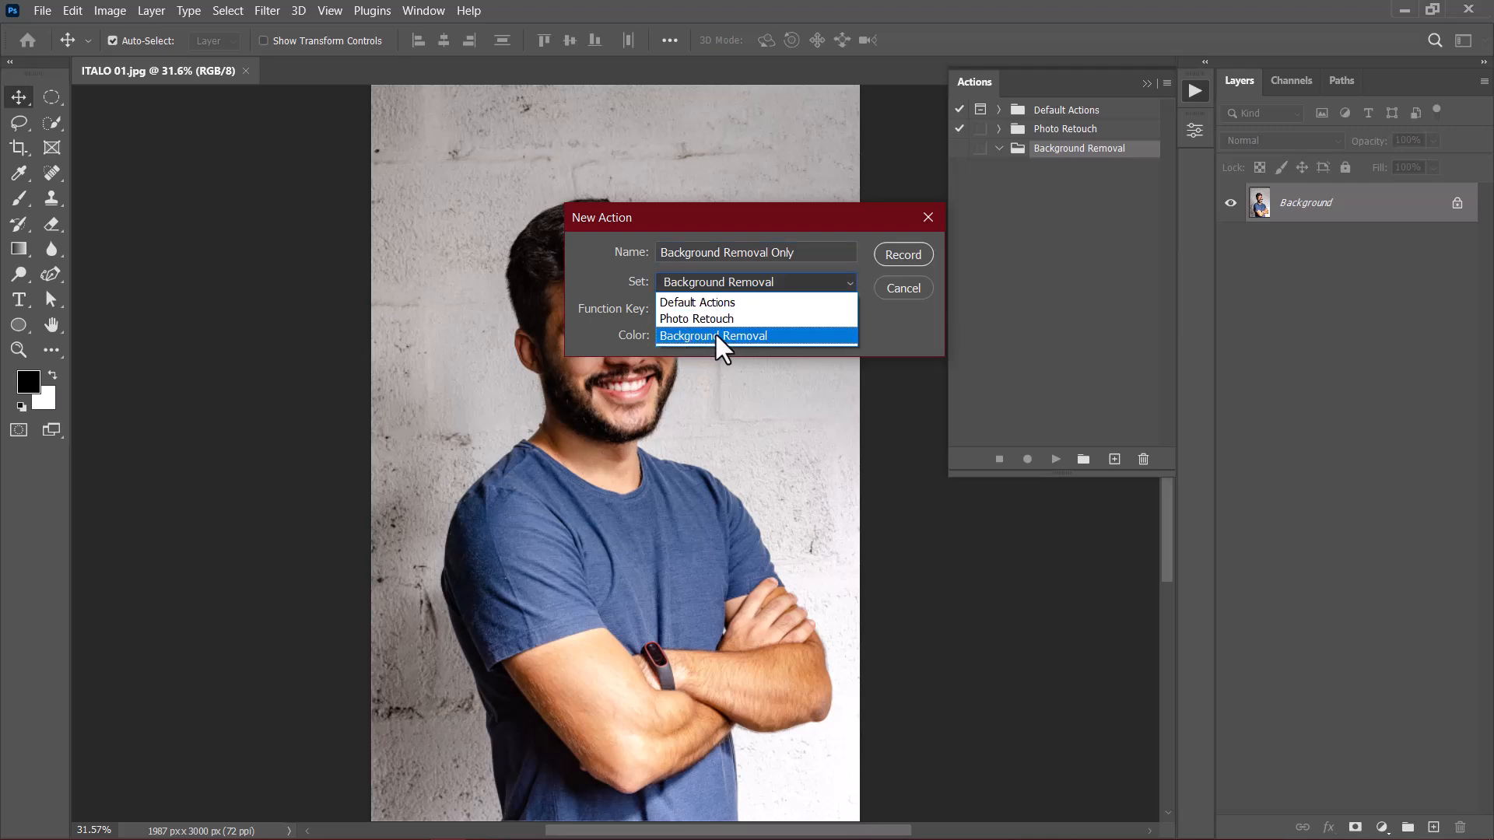
{"action": "left_click", "coordinate": [715, 336]}
{"action": "left_click", "coordinate": [681, 305]}
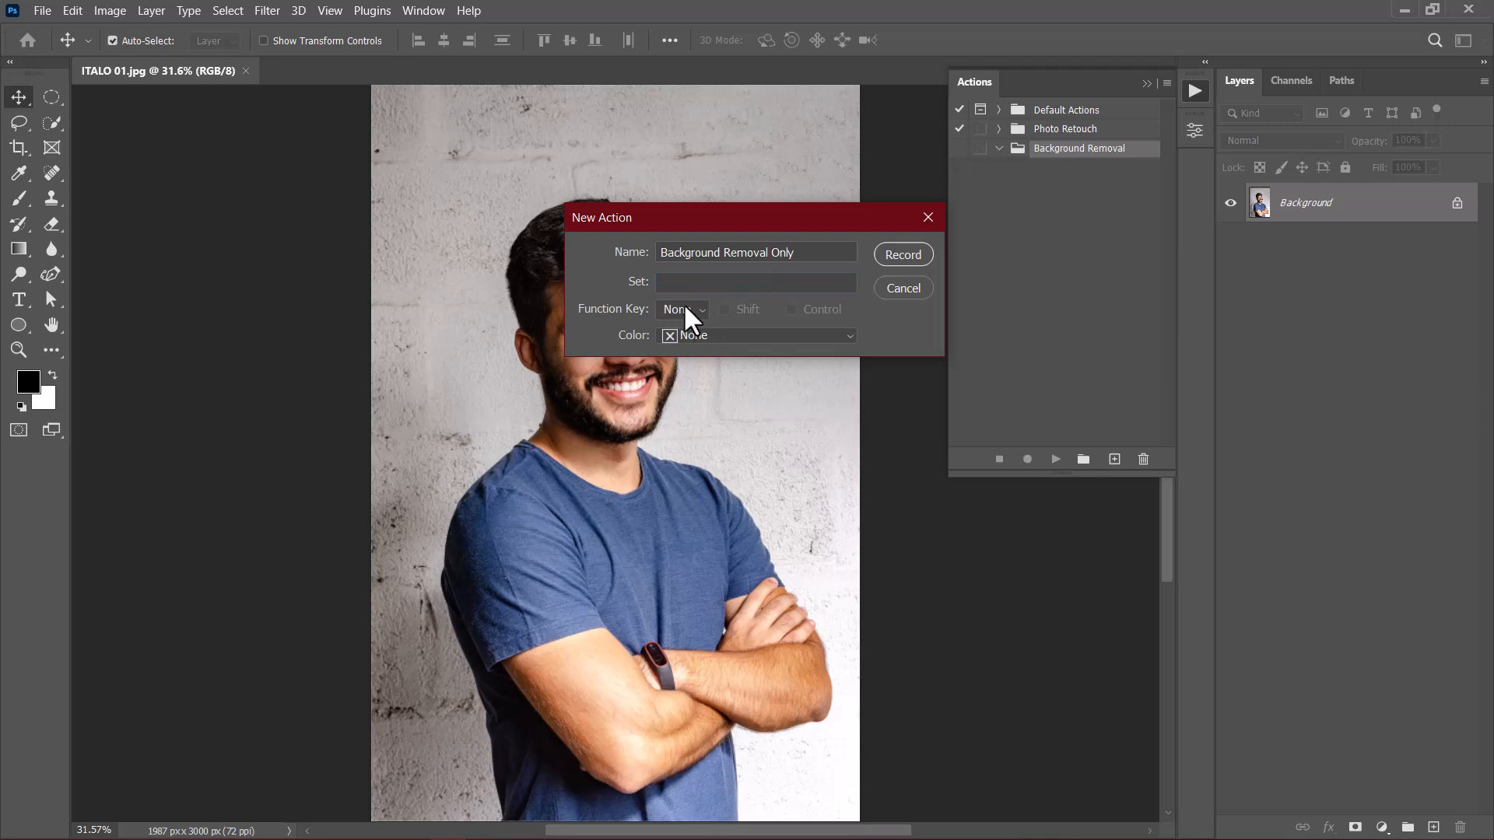
{"action": "left_click", "coordinate": [685, 301]}
{"action": "left_click", "coordinate": [901, 249]}
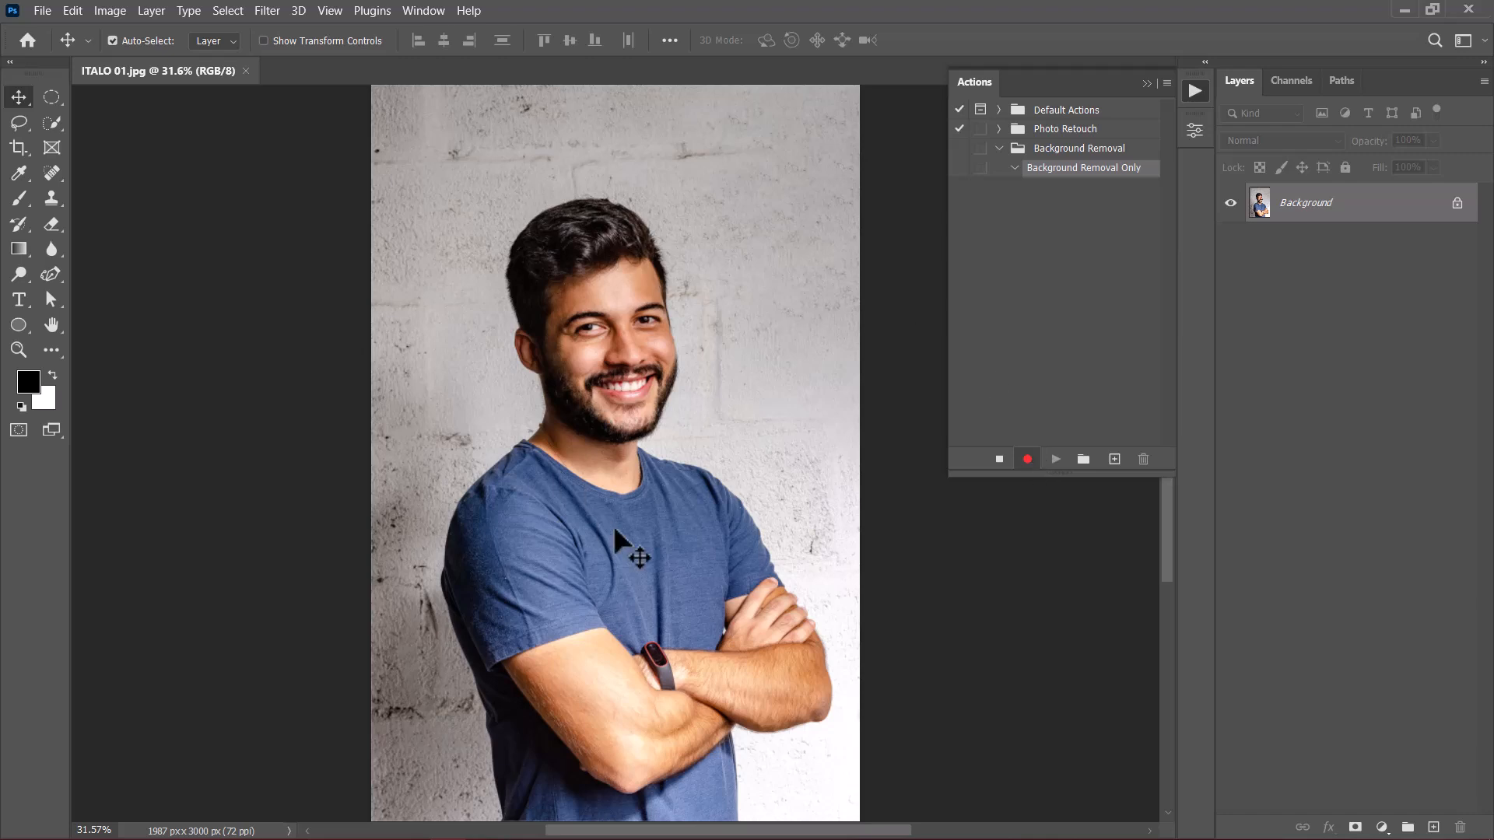
Step: Select the subject of the photo automatically and hide the background with a layer mask
{"action": "left_click", "coordinate": [227, 14]}
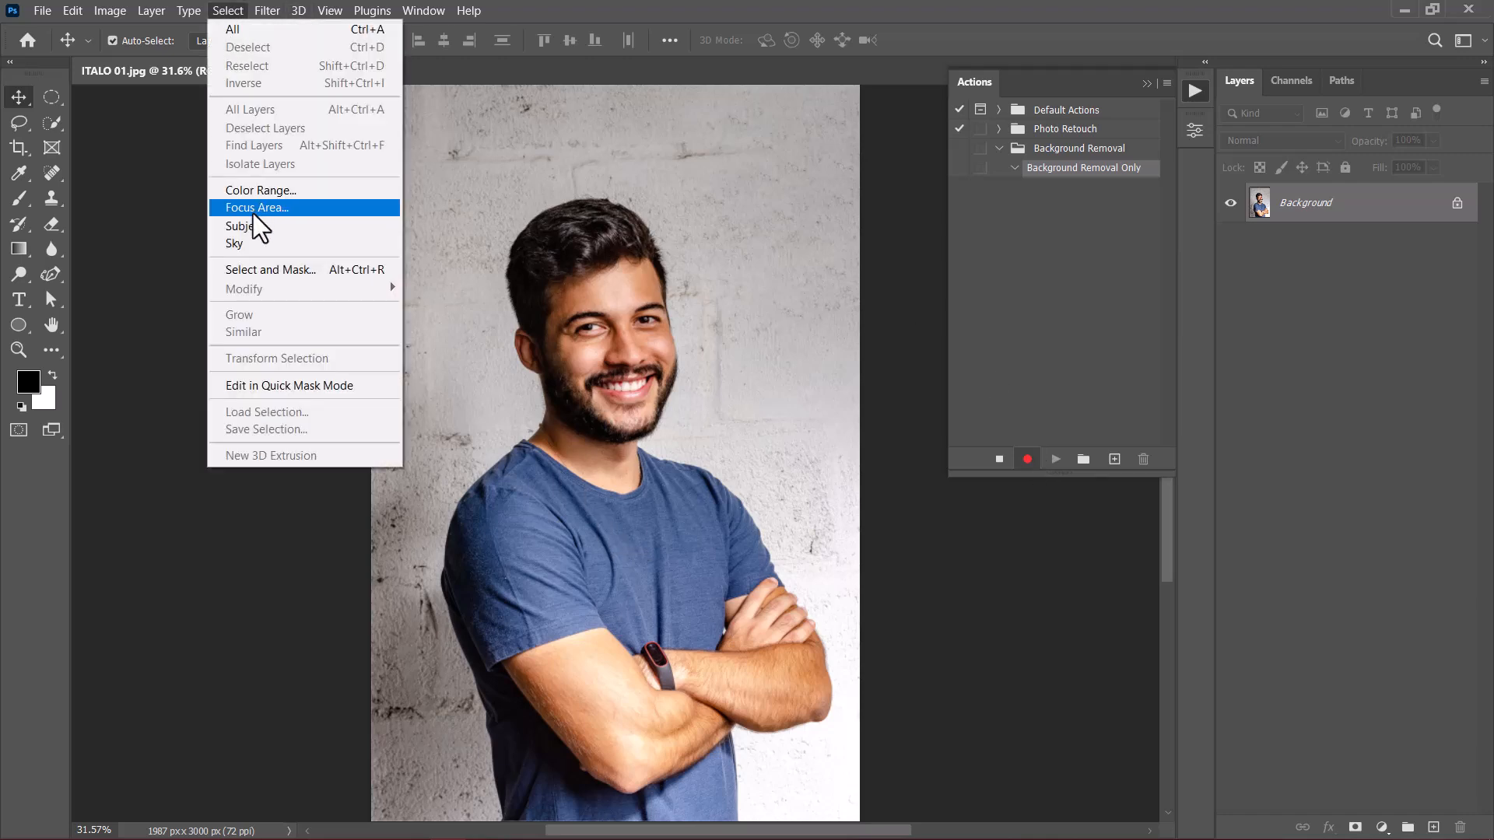
{"action": "left_click", "coordinate": [253, 226]}
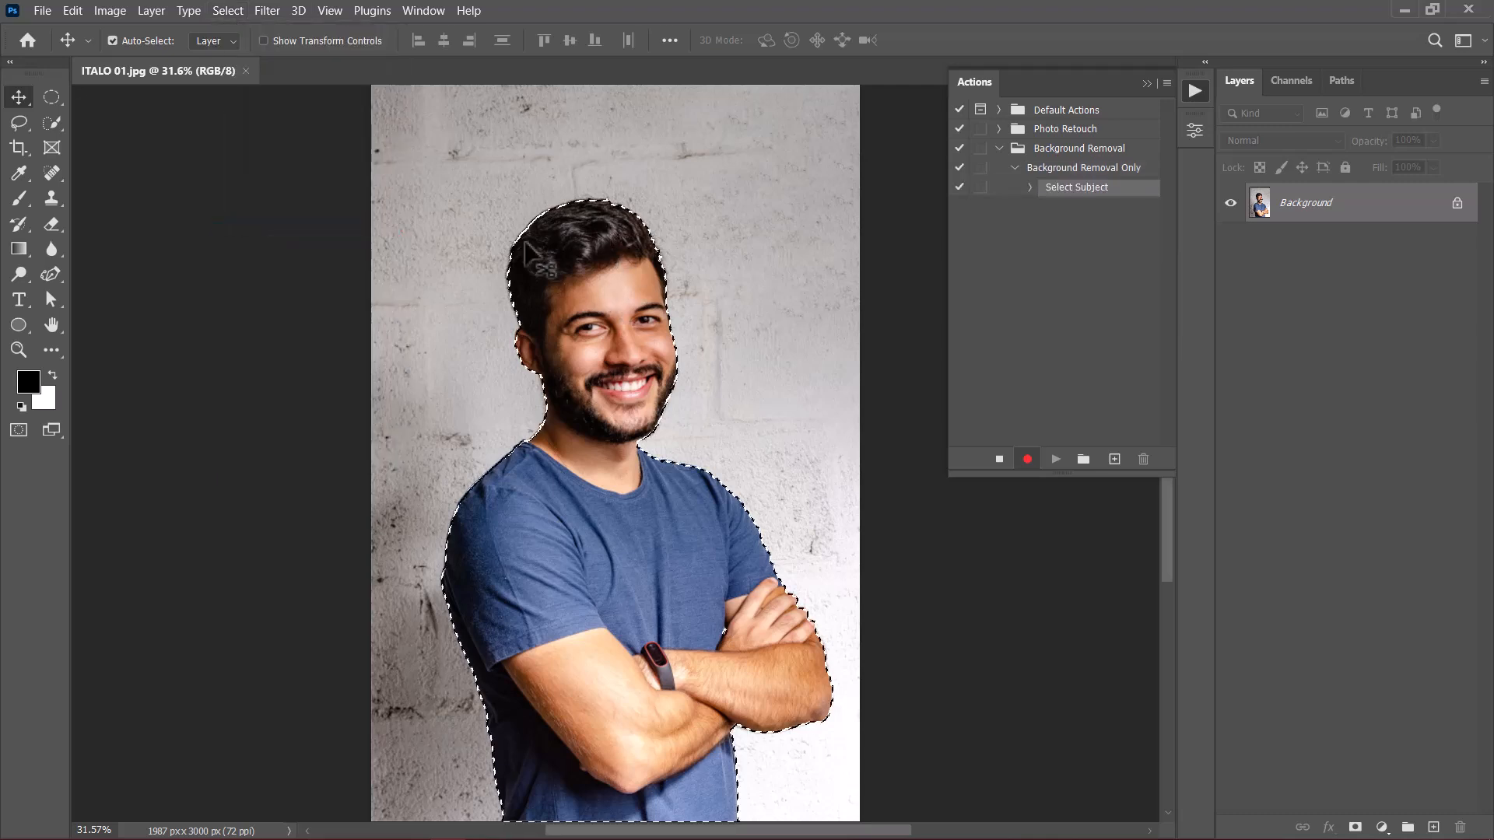
{"action": "left_click", "coordinate": [1355, 828]}
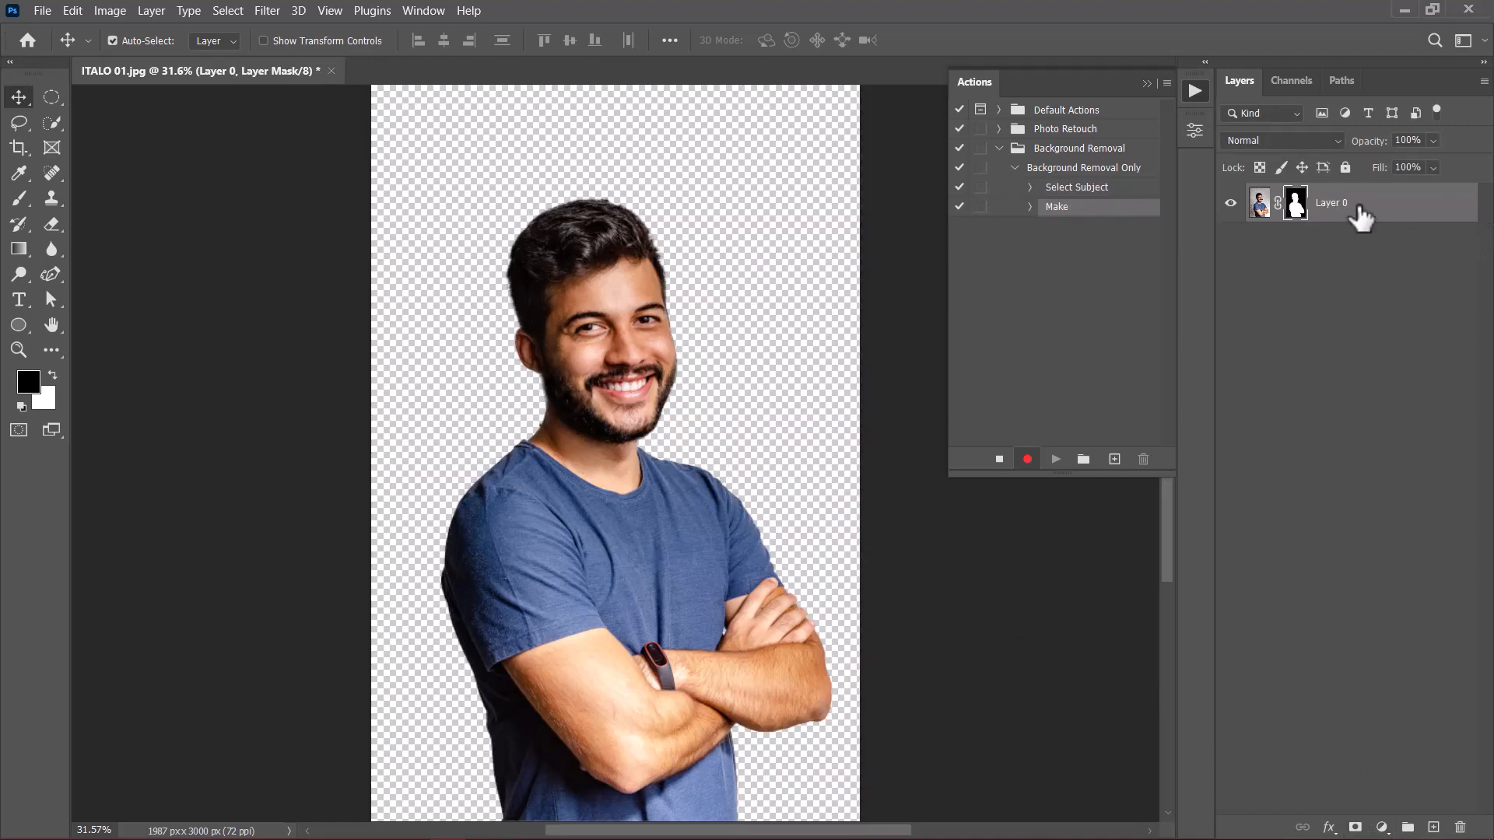
Step: Target the masked layer's RGB channel instead of its mask and put the layer in a group
{"action": "key", "text": "ctrl+2"}
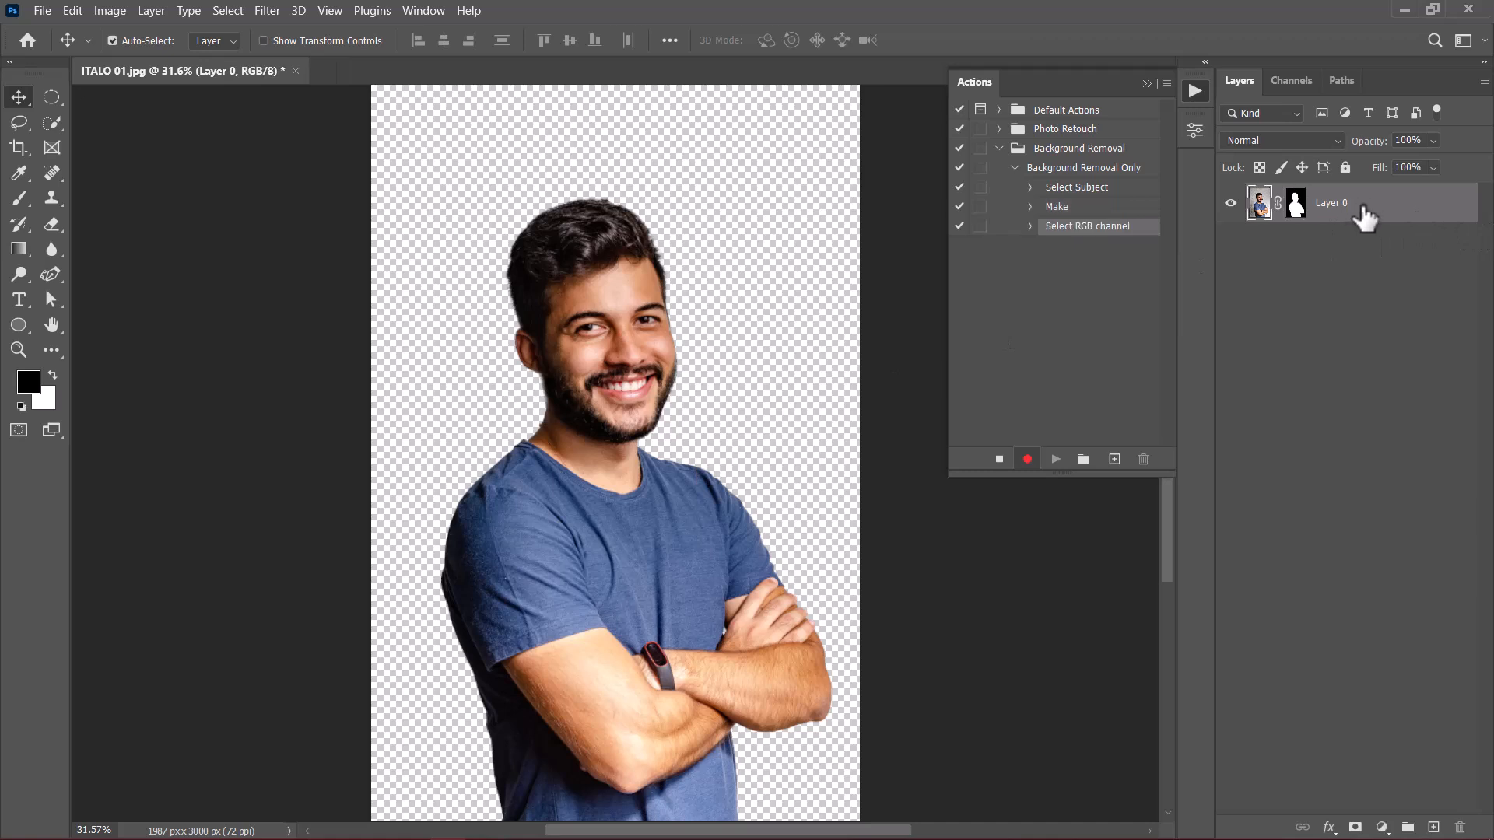
{"action": "key", "text": "ctrl+g"}
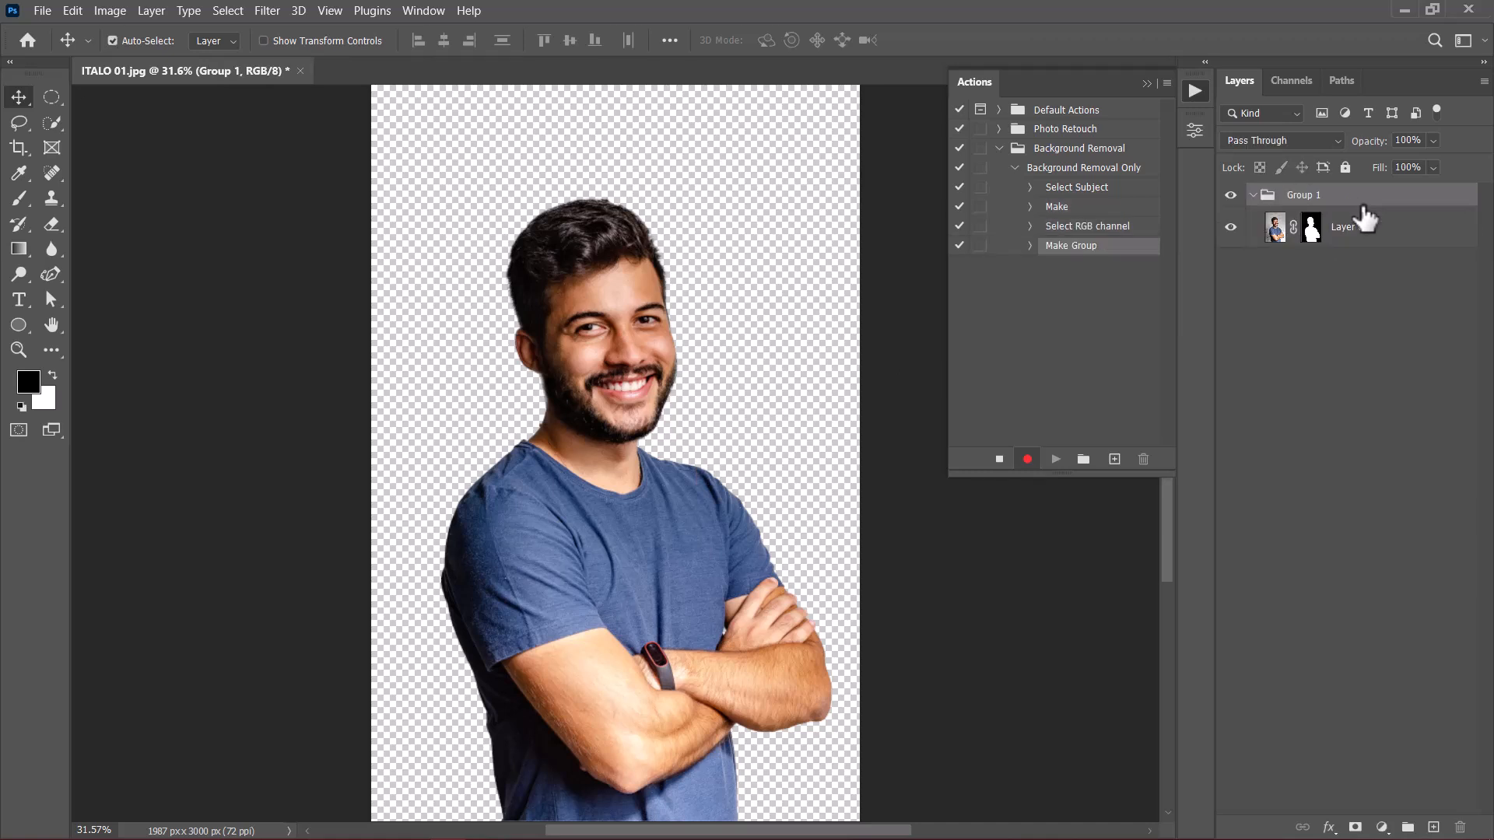
Step: Collapse the new layer group and rename it Background Removed
{"action": "left_click", "coordinate": [1253, 195]}
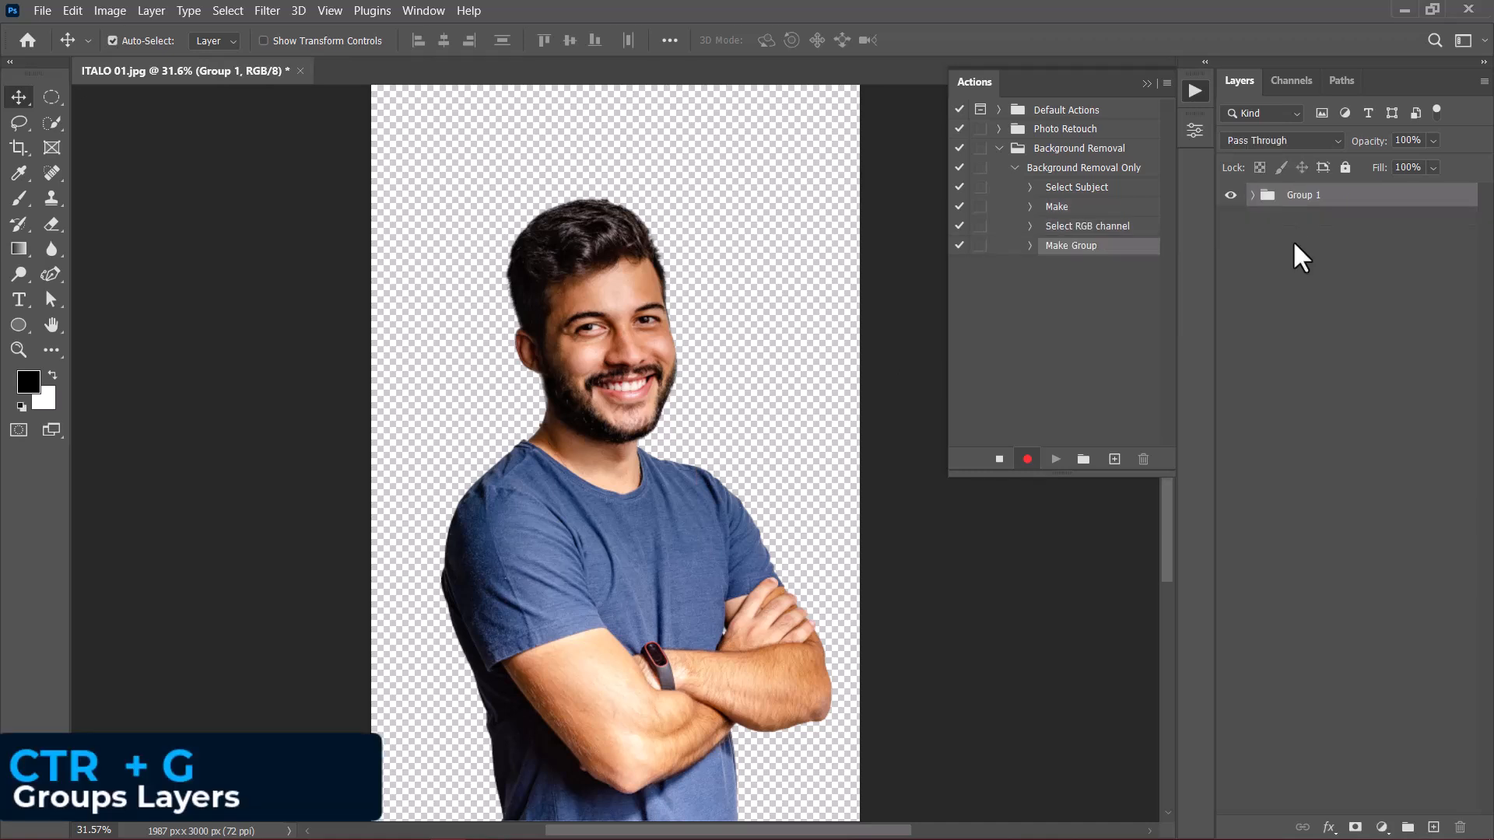
{"action": "double_click", "coordinate": [1301, 195]}
{"action": "type", "text": "Background Removed"}
{"action": "key", "text": "Return"}
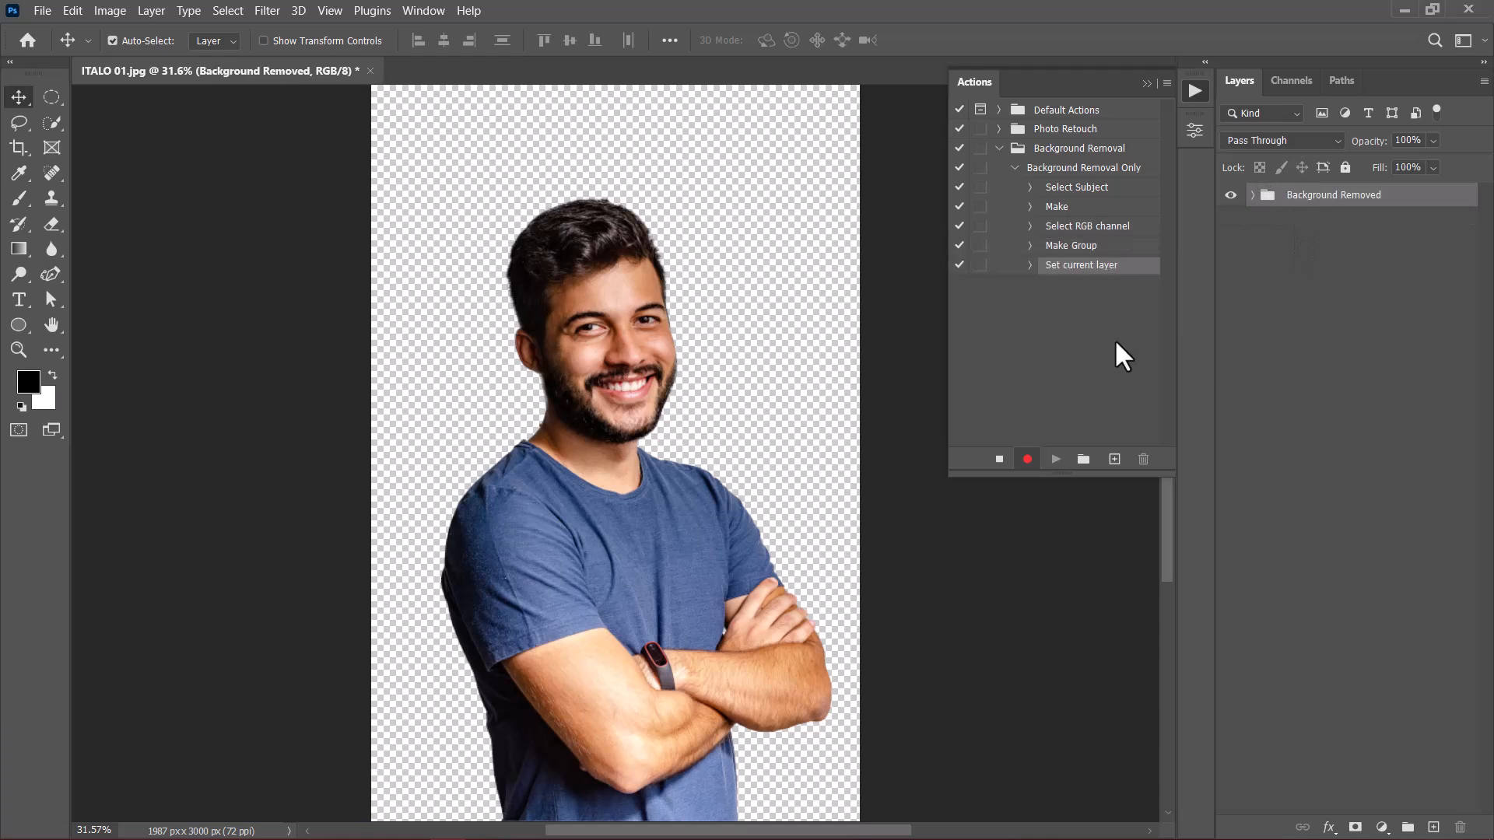
Step: Stop recording the Background Removal Only action and revert the photo to its saved state
{"action": "left_click", "coordinate": [997, 461]}
{"action": "left_click", "coordinate": [999, 148]}
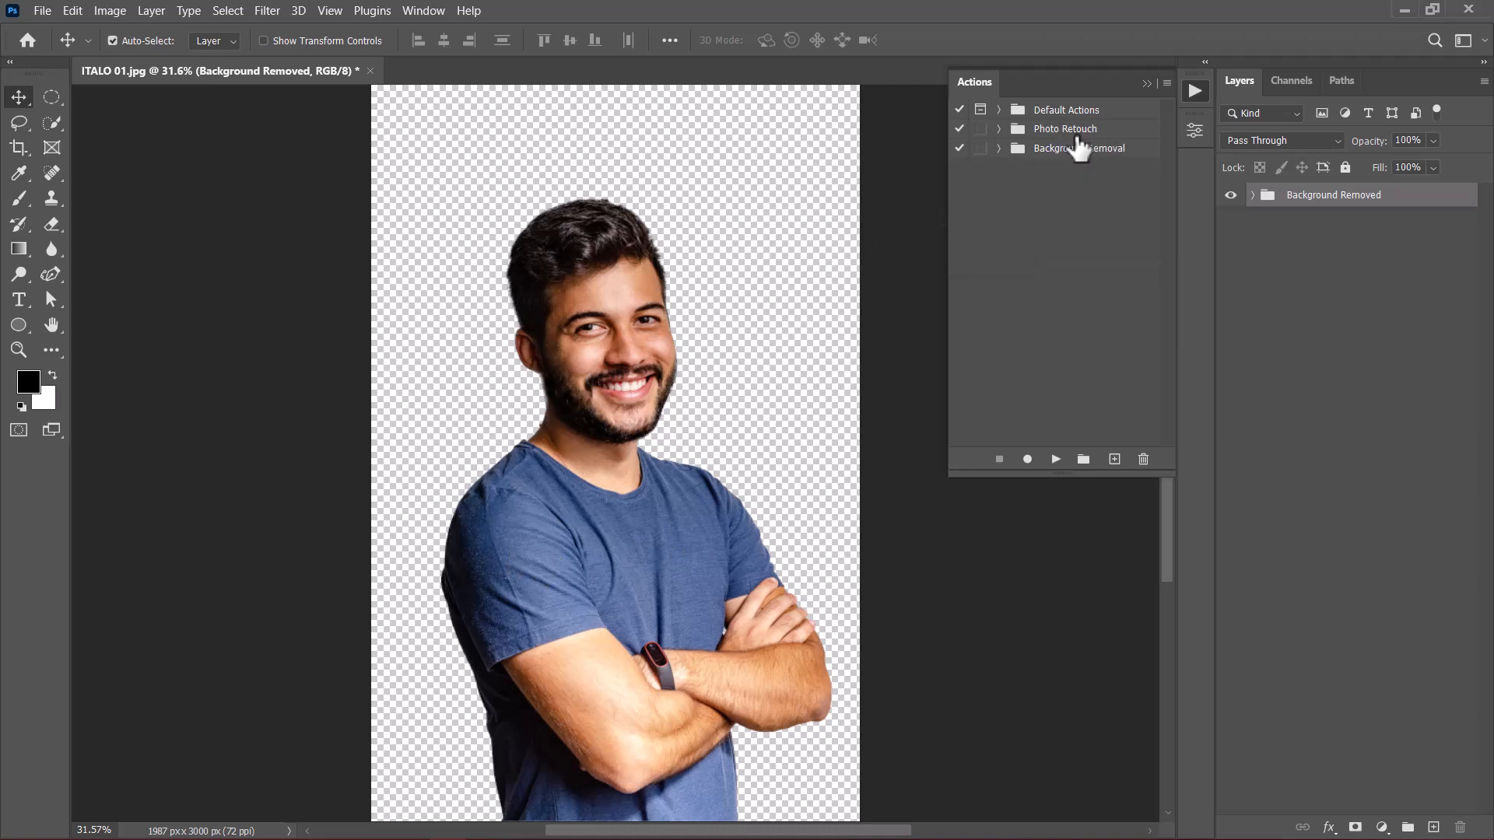
{"action": "left_click", "coordinate": [39, 9]}
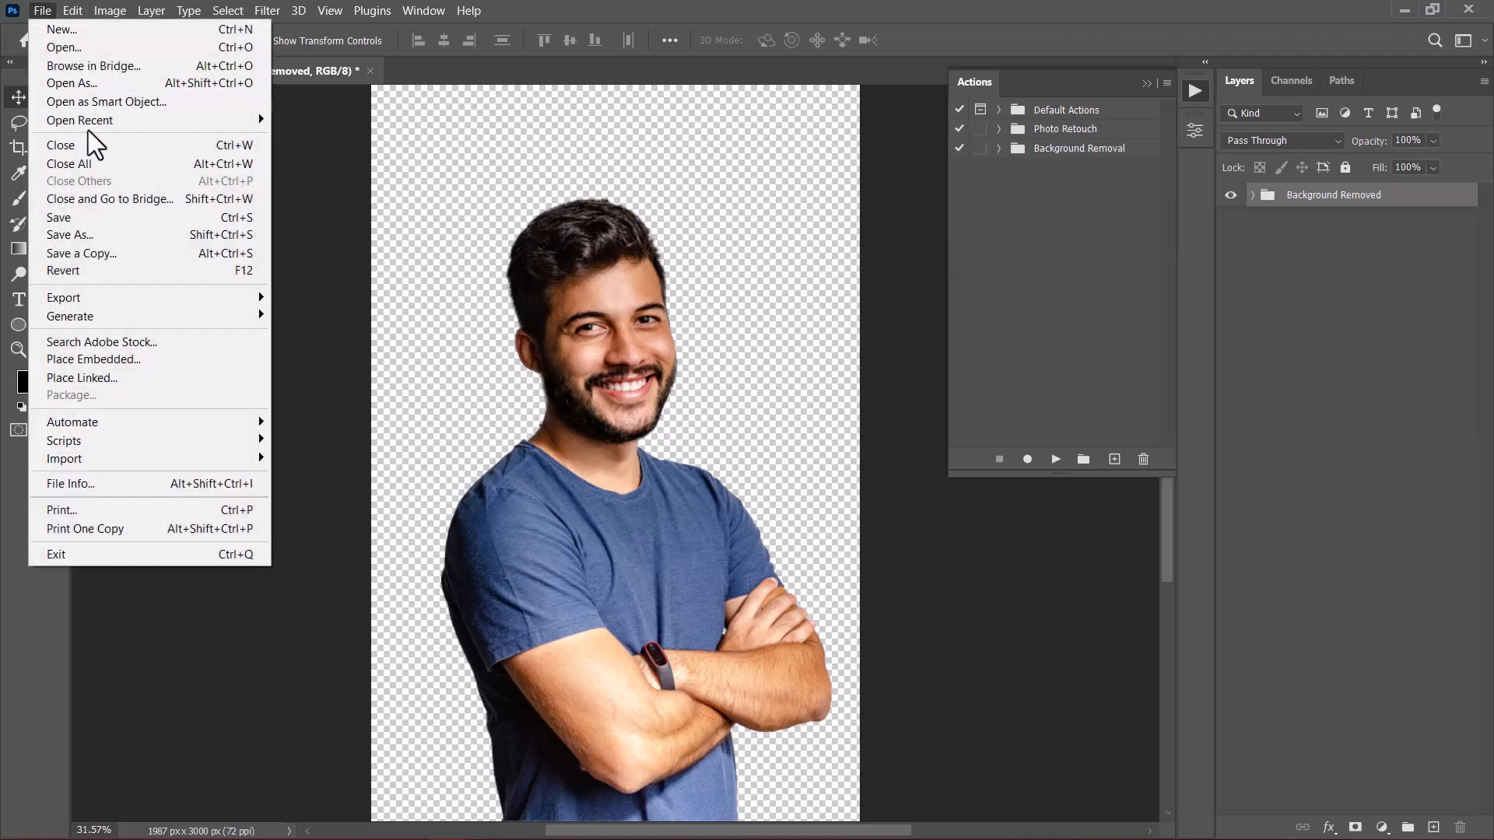
{"action": "left_click", "coordinate": [82, 270]}
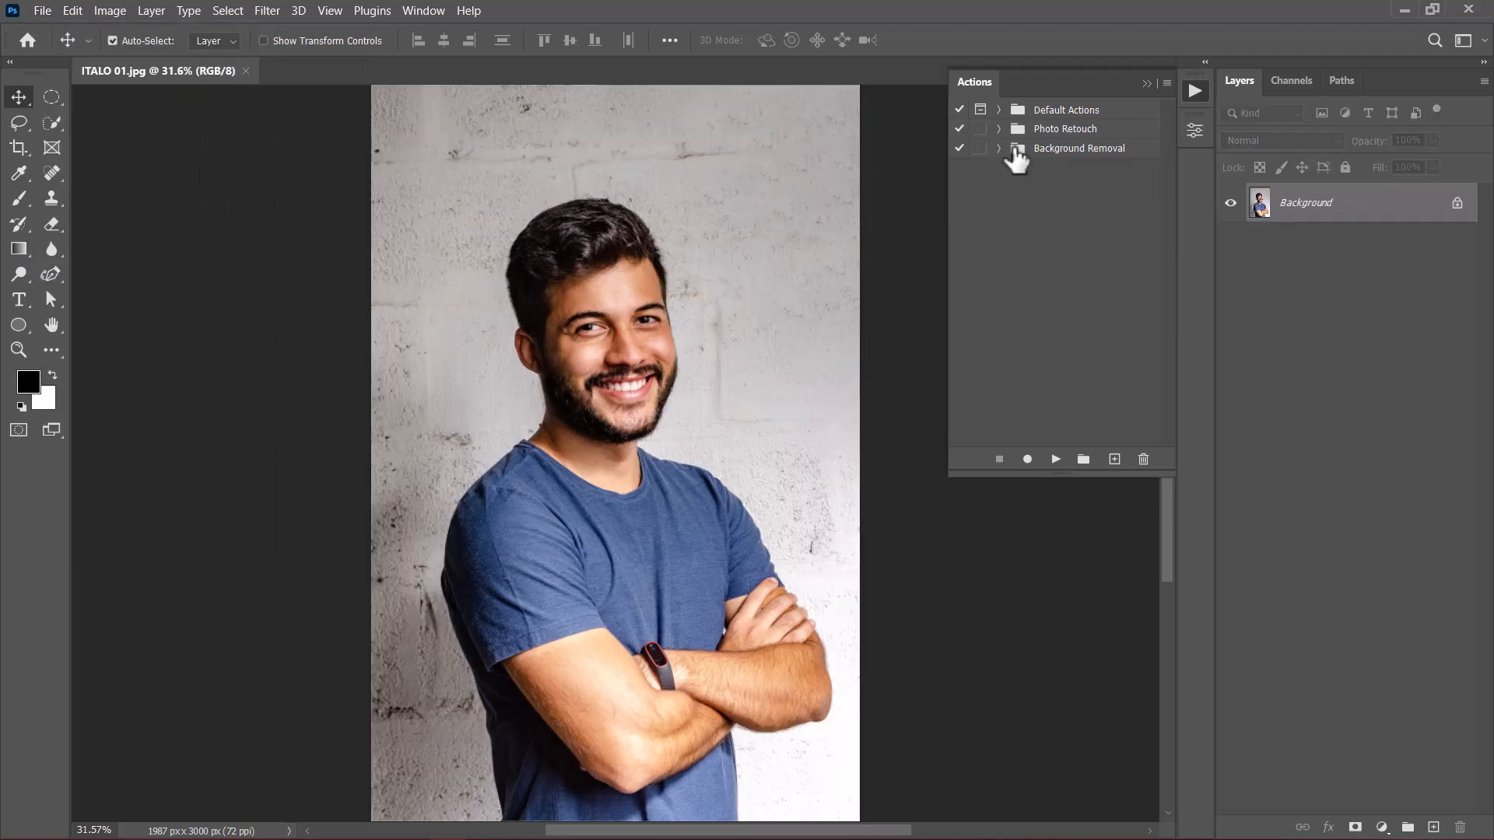
Step: Test the Background Removal Only action on the portrait, and revert the photo to its saved state
{"action": "left_click", "coordinate": [999, 149]}
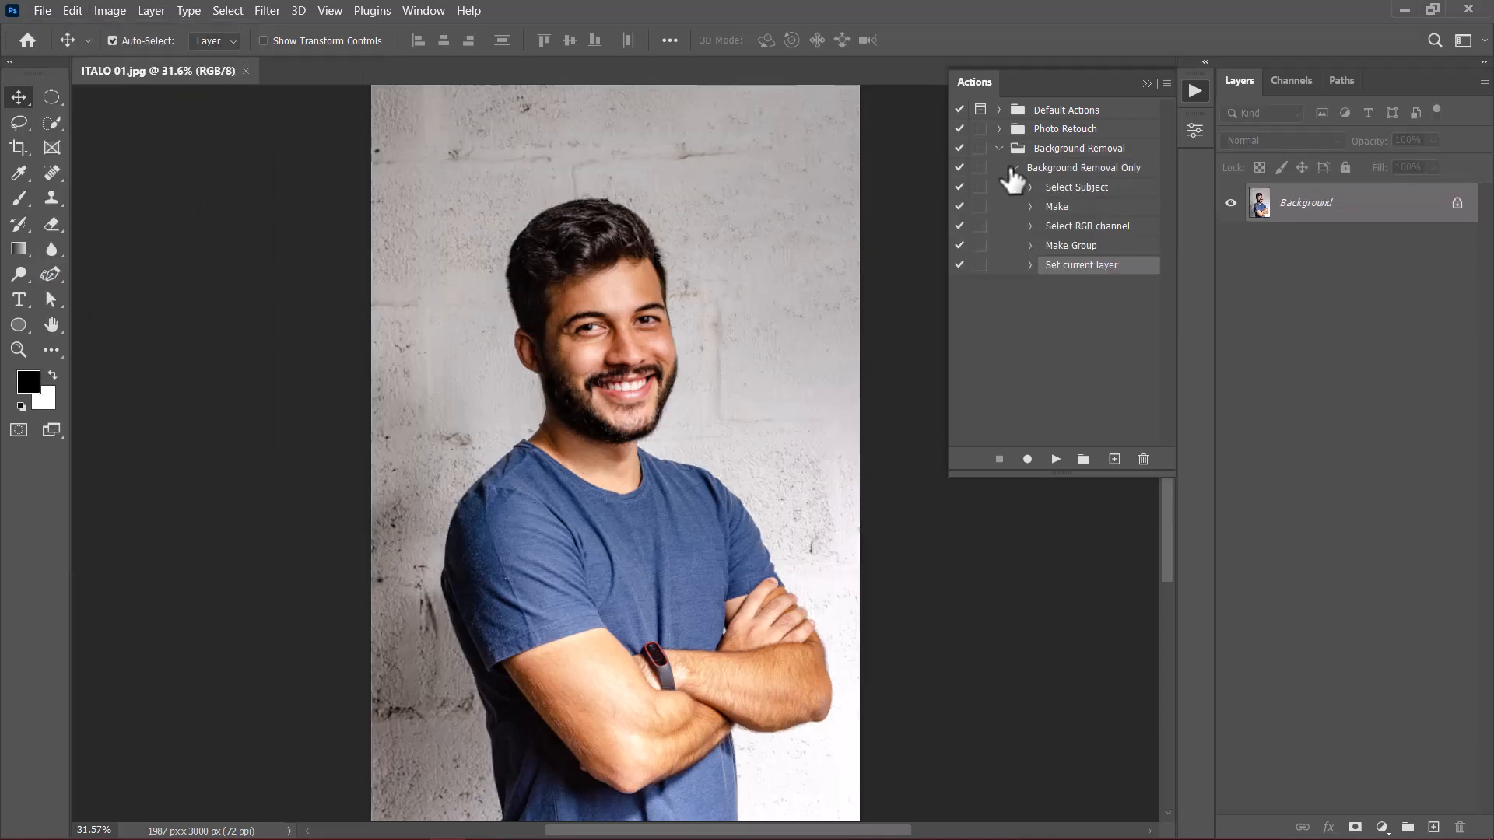
{"action": "left_click", "coordinate": [1012, 167]}
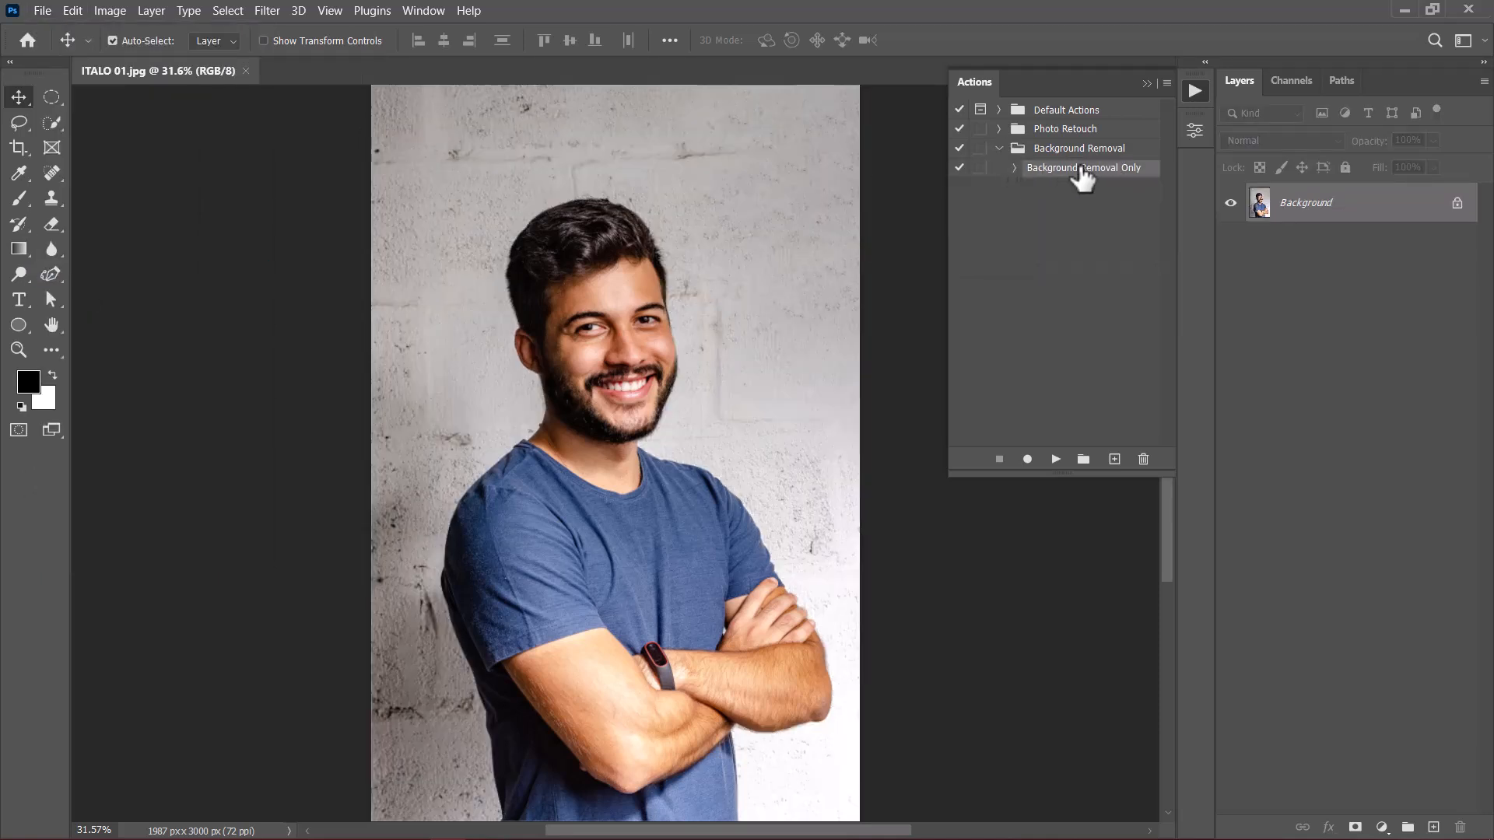
{"action": "left_click", "coordinate": [1056, 459]}
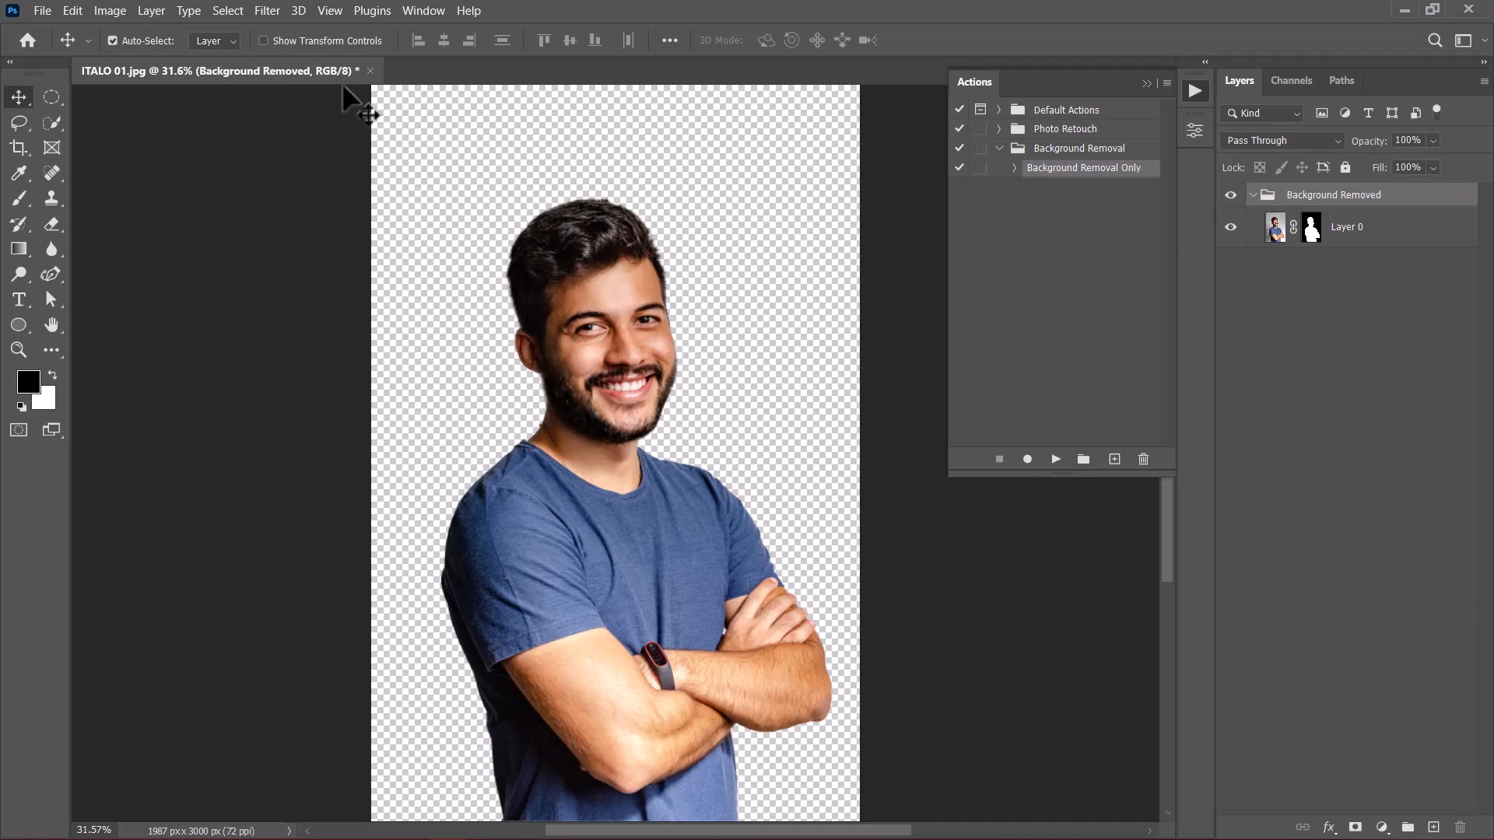
{"action": "left_click", "coordinate": [42, 10]}
{"action": "left_click", "coordinate": [61, 269]}
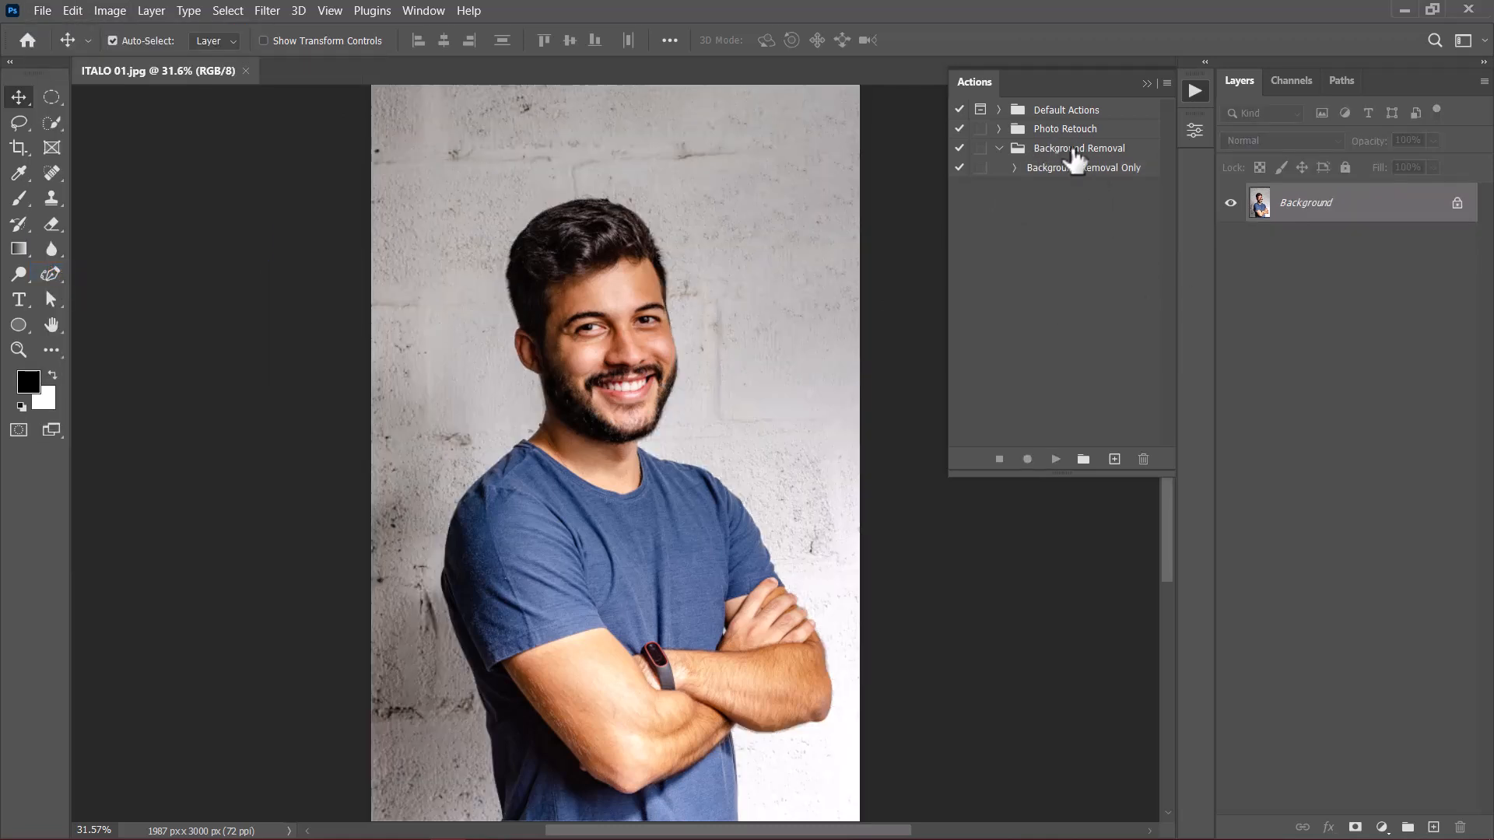
Step: Create an action named Remove & Replace color in the Background Removal set and start recording
{"action": "left_click", "coordinate": [1114, 461]}
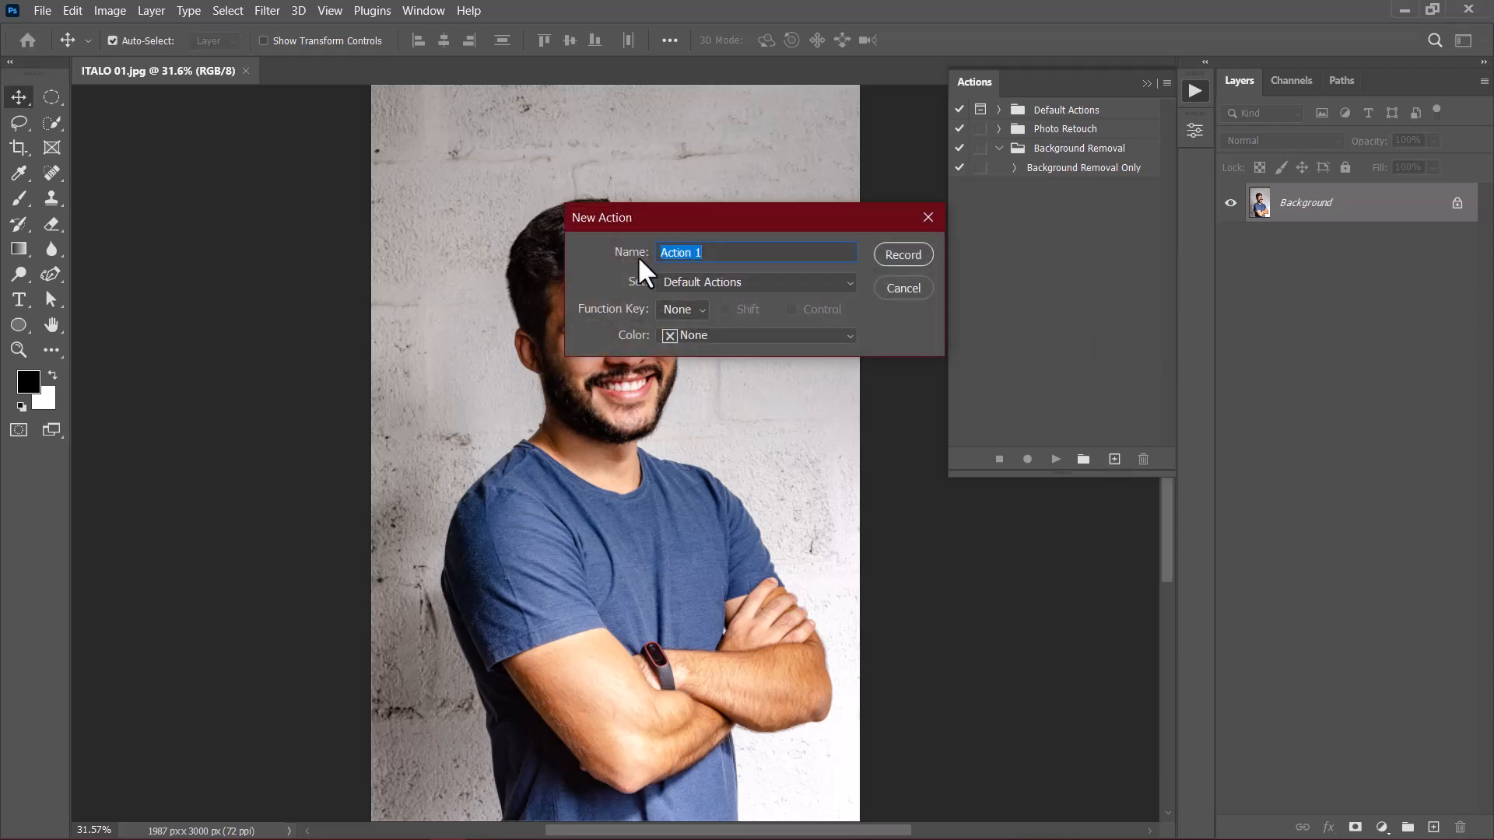
{"action": "type", "text": "Remove & Replace color"}
{"action": "left_click", "coordinate": [706, 279]}
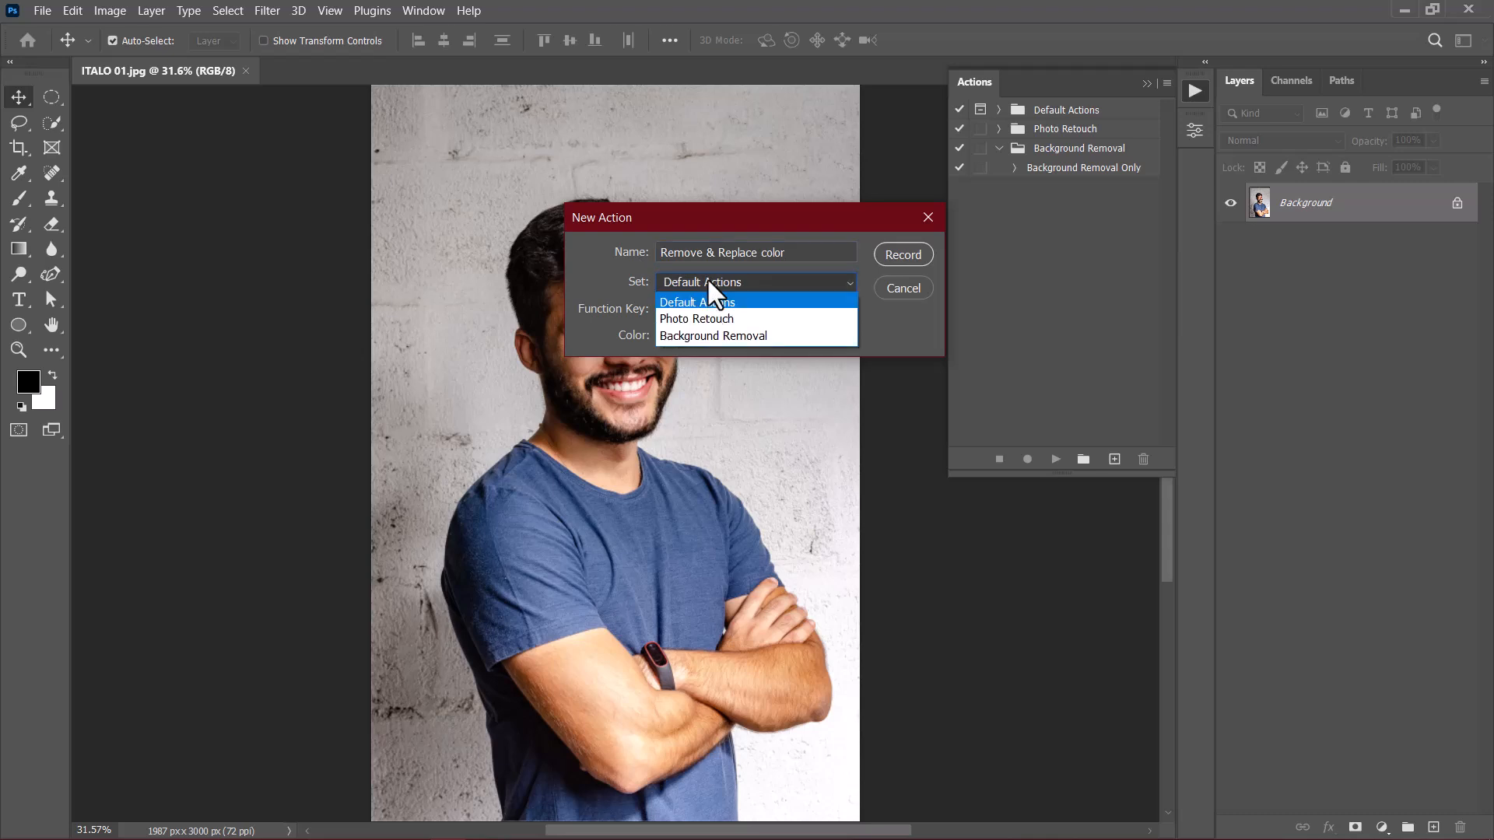
{"action": "left_click", "coordinate": [708, 339]}
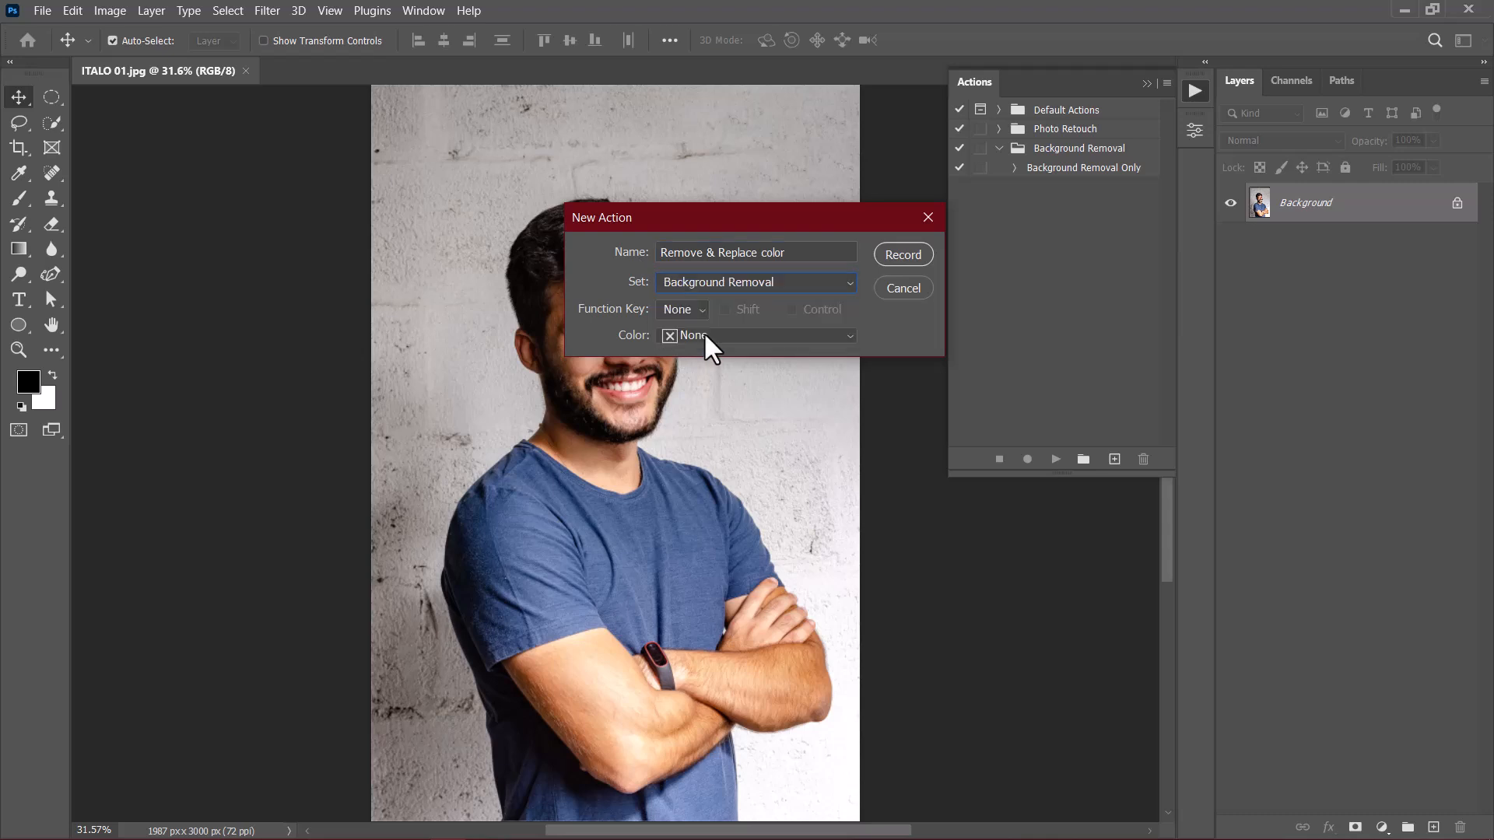
{"action": "left_click", "coordinate": [903, 255]}
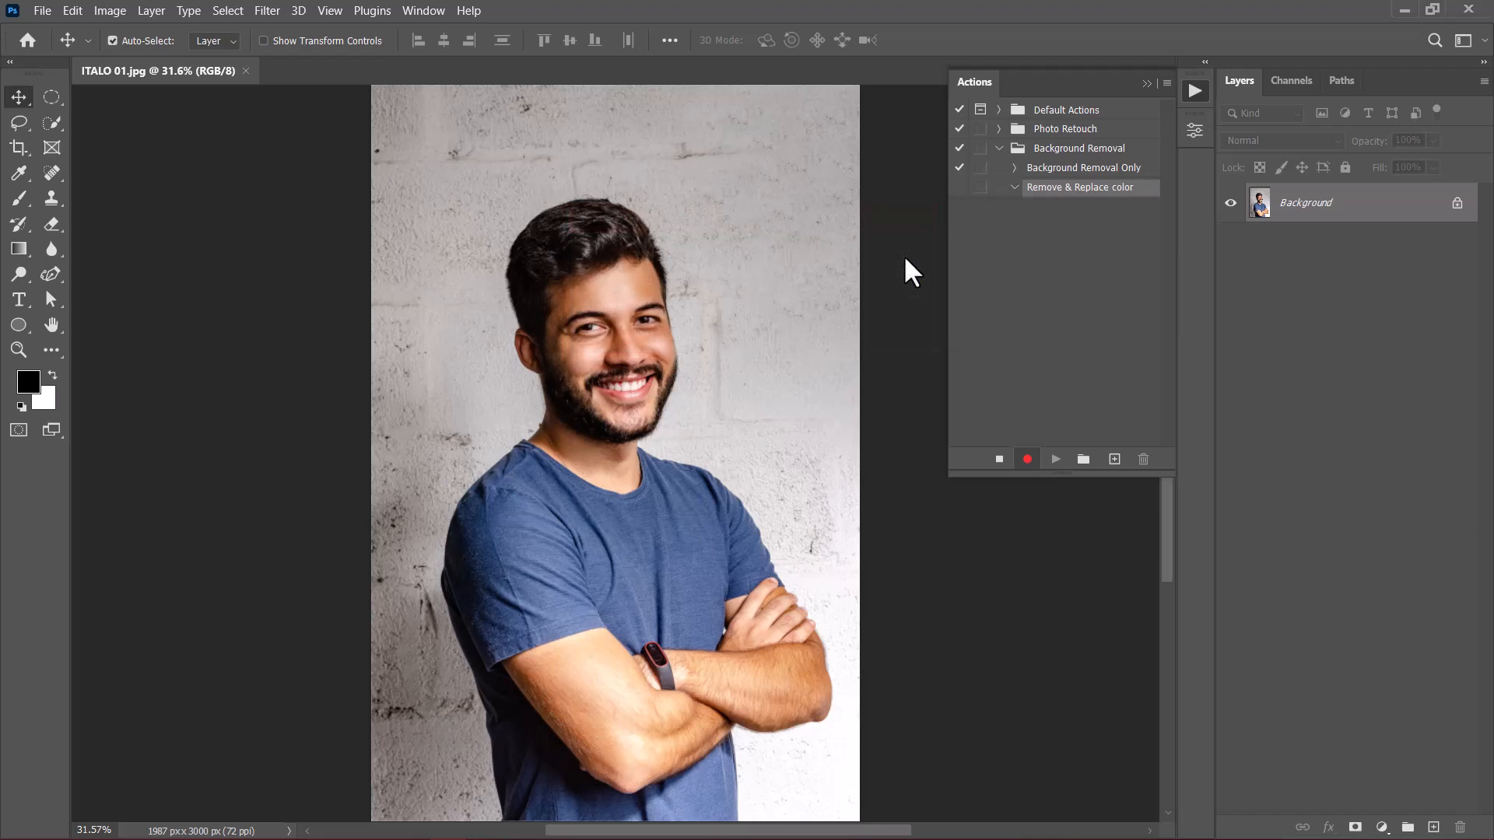
Step: Select the man in the portrait automatically with Select Subject and mask out the background
{"action": "left_click", "coordinate": [229, 11]}
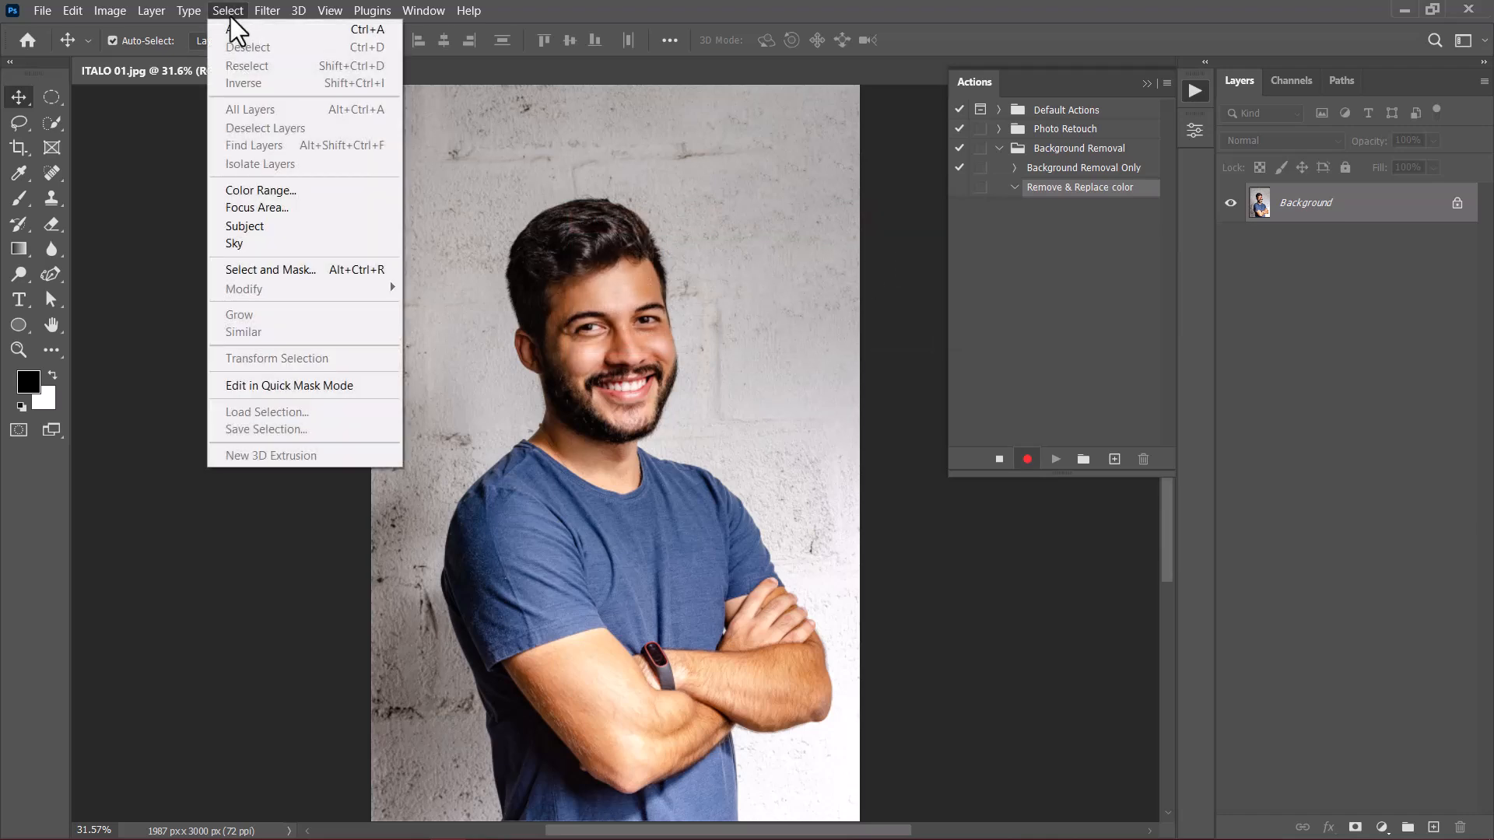
{"action": "left_click", "coordinate": [244, 231]}
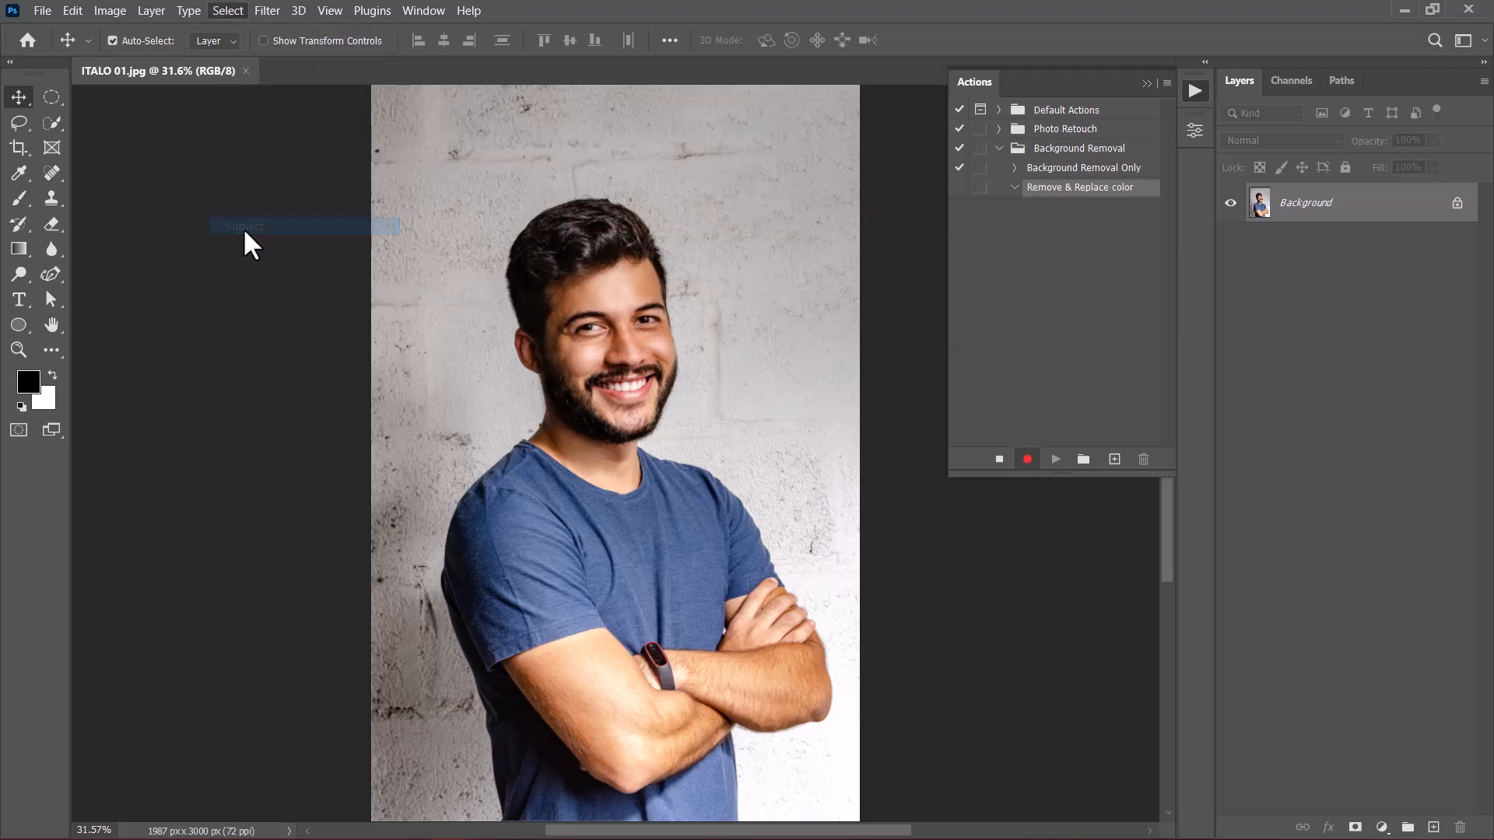
{"action": "left_click", "coordinate": [1356, 828]}
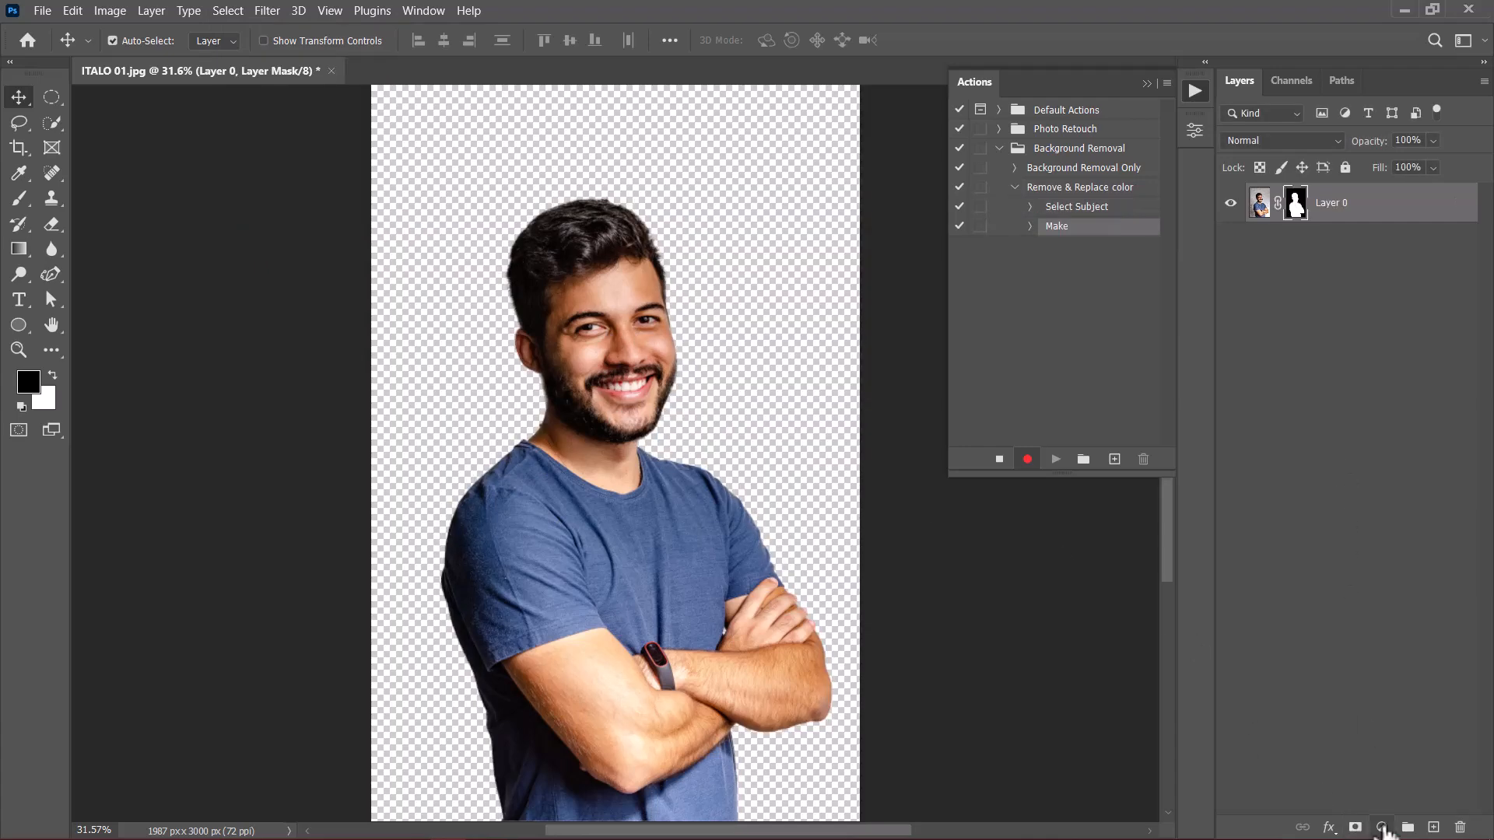
Step: Add a red Solid Color fill layer and place it beneath the masked portrait layer
{"action": "left_click", "coordinate": [1382, 828]}
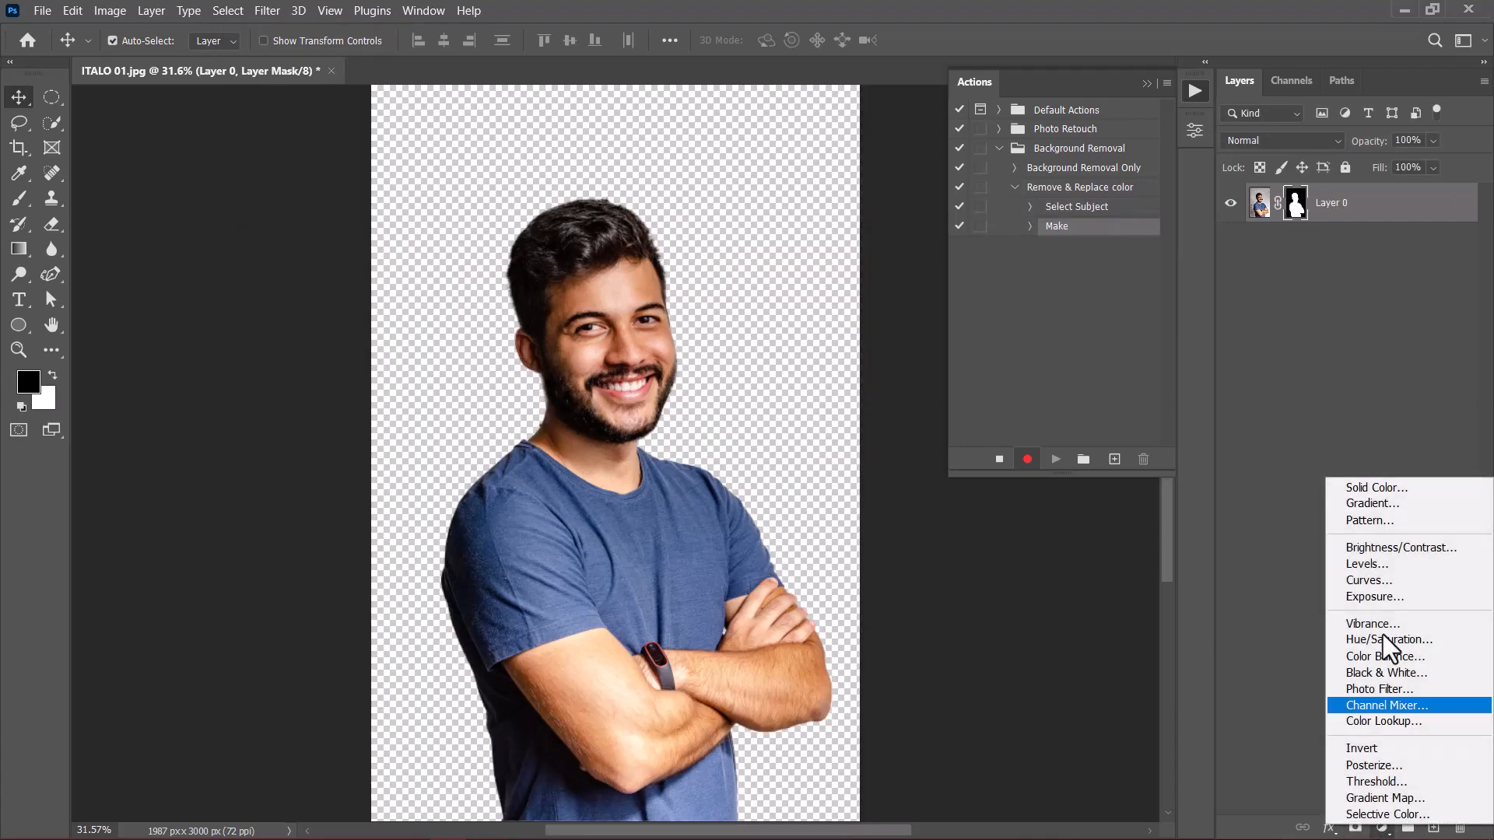
{"action": "left_click", "coordinate": [1376, 489]}
{"action": "left_click", "coordinate": [1014, 386]}
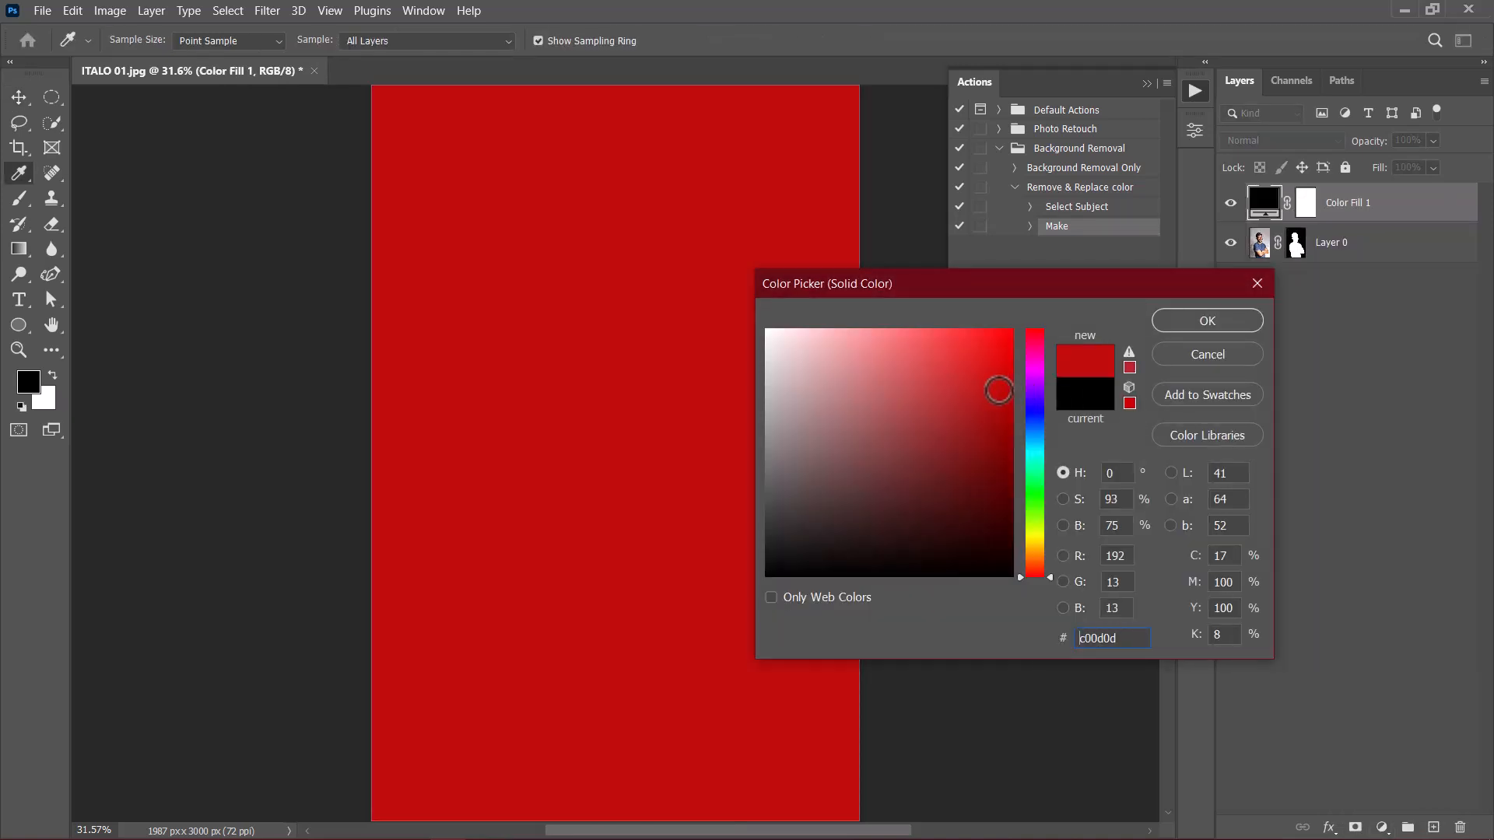
{"action": "left_click", "coordinate": [1207, 321]}
{"action": "left_click_drag", "start_coordinate": [1358, 218], "coordinate": [1351, 289]}
Step: Delete the red fill layer's mask and rename the layer Change colors here
{"action": "right_click", "coordinate": [1311, 249]}
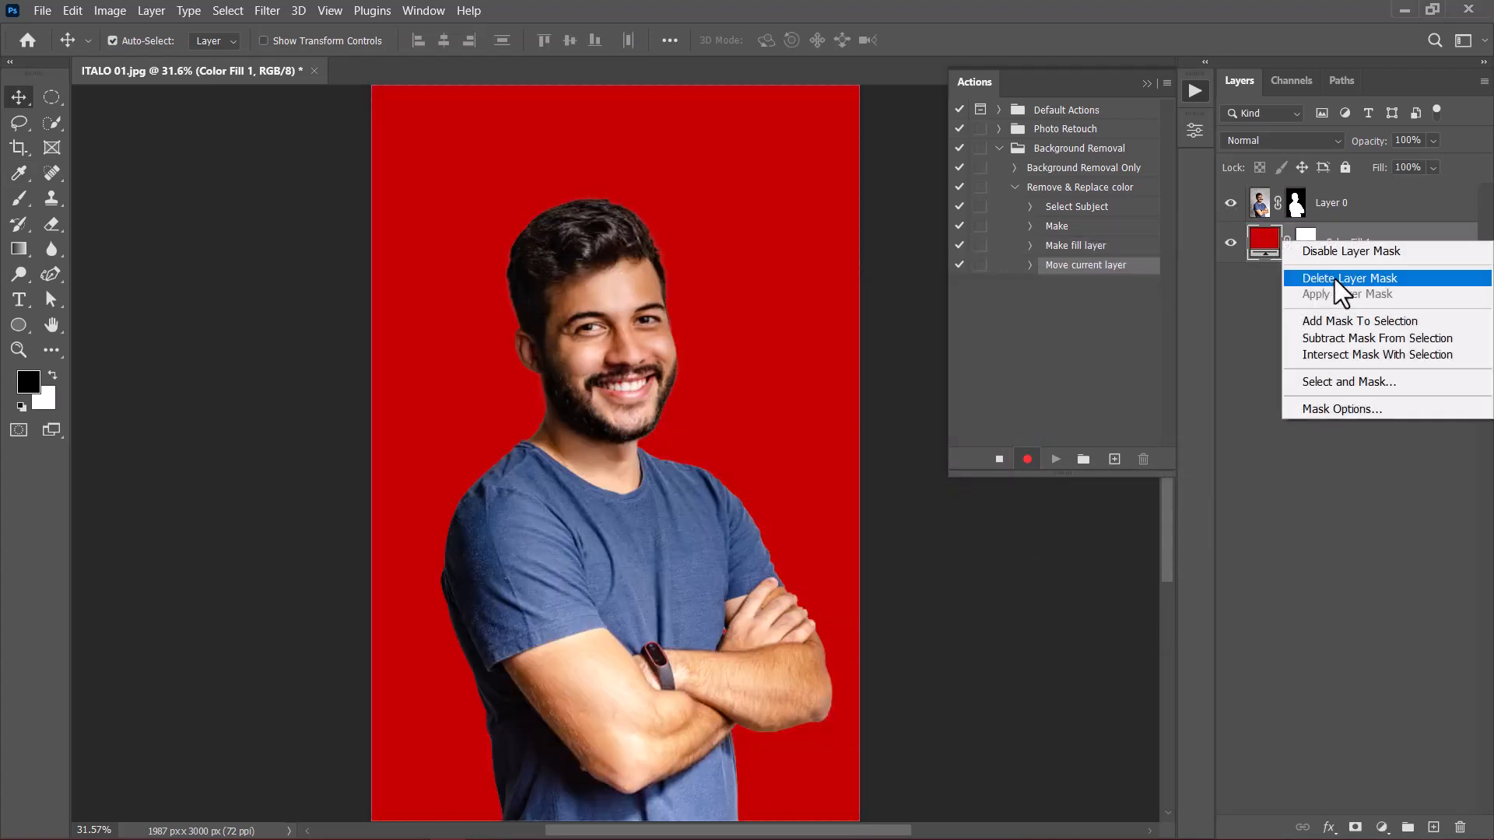
{"action": "left_click", "coordinate": [1334, 278]}
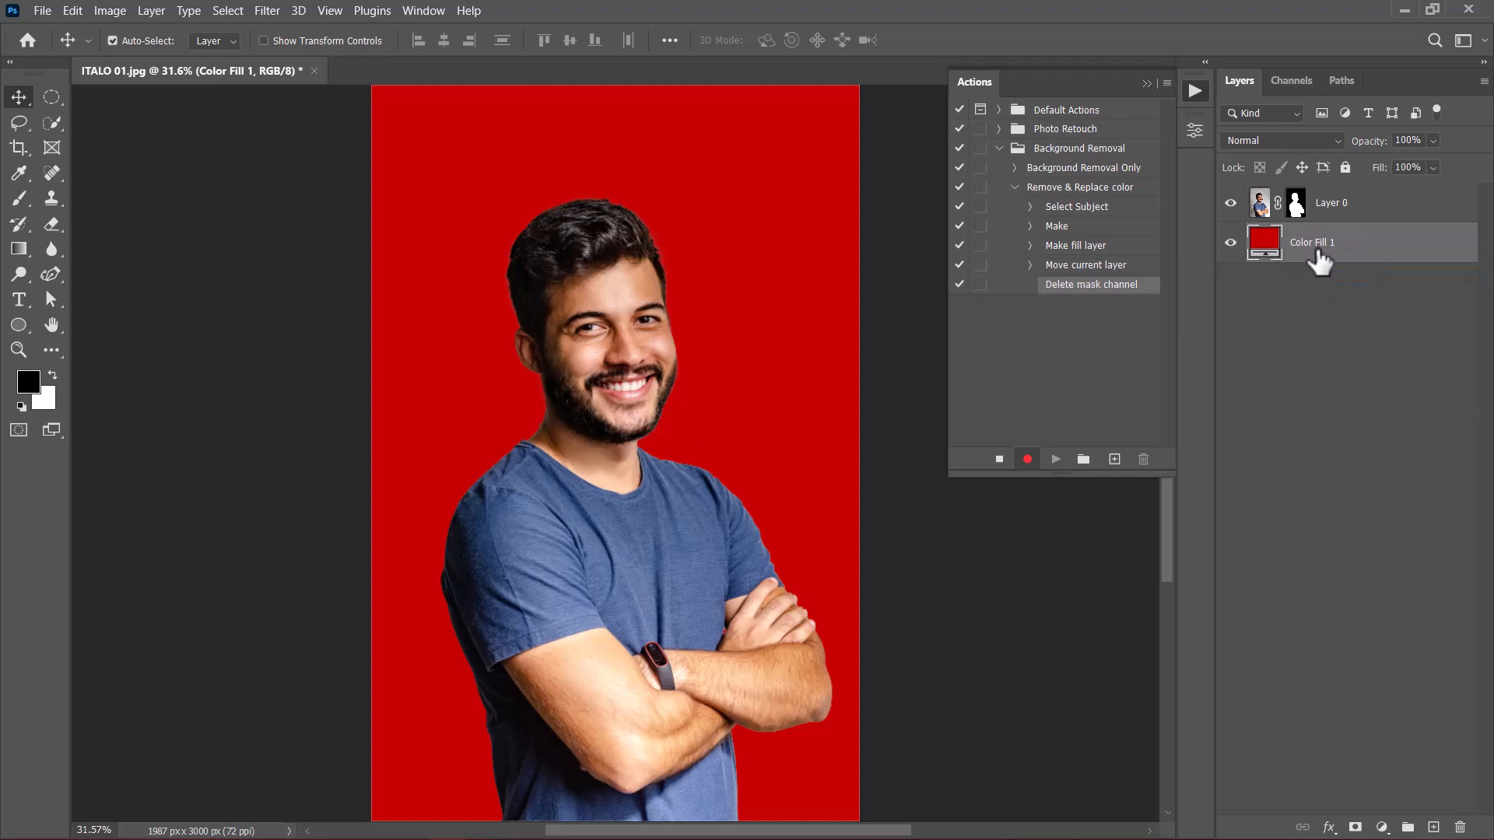
{"action": "double_click", "coordinate": [1313, 242]}
{"action": "type", "text": "Change colors here"}
{"action": "key", "text": "Return"}
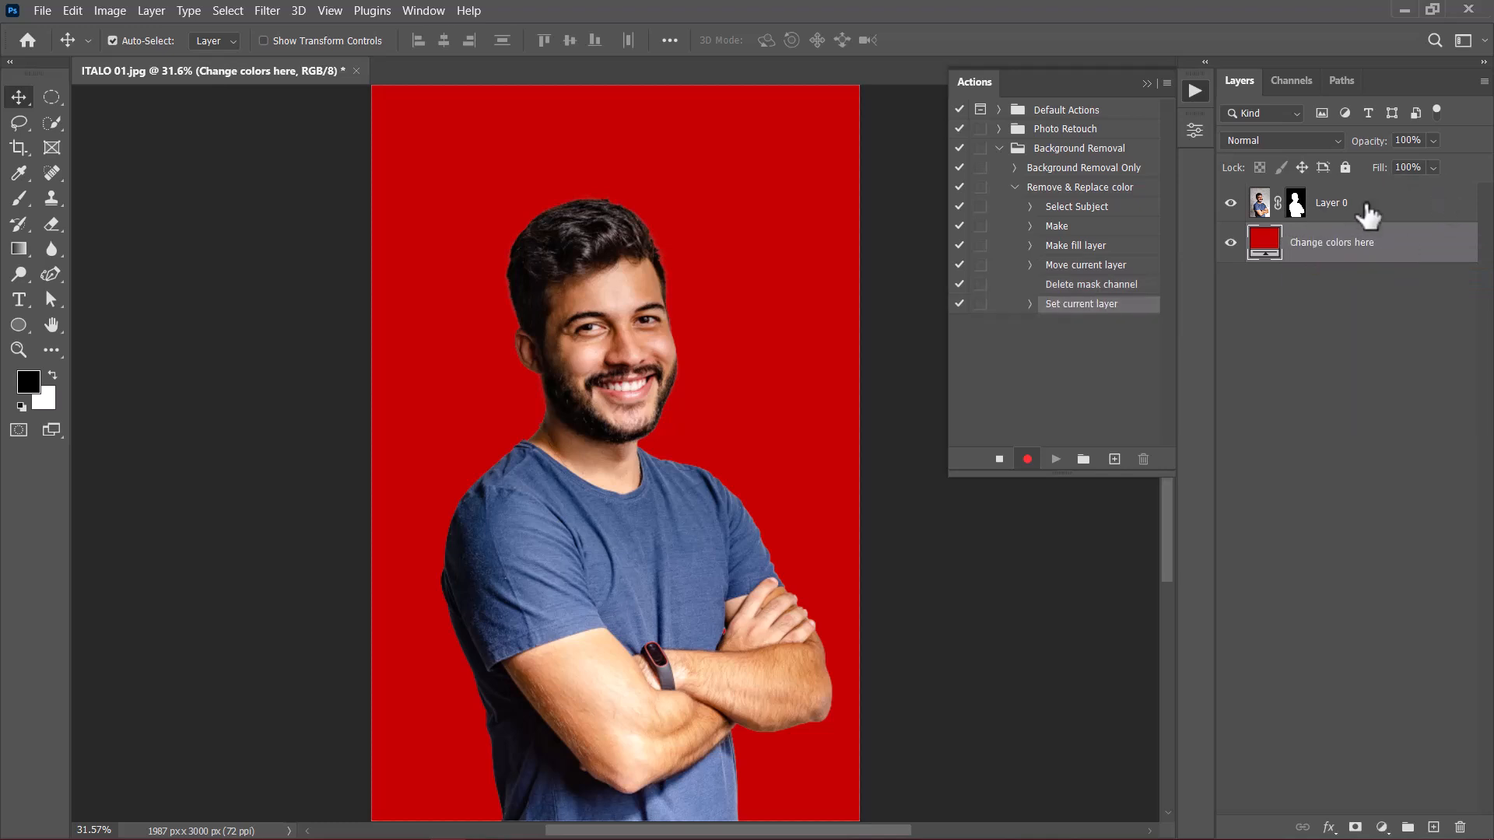
Step: Group the masked portrait layer with the color fill layer and stop recording the action
{"action": "left_click", "coordinate": [1375, 220]}
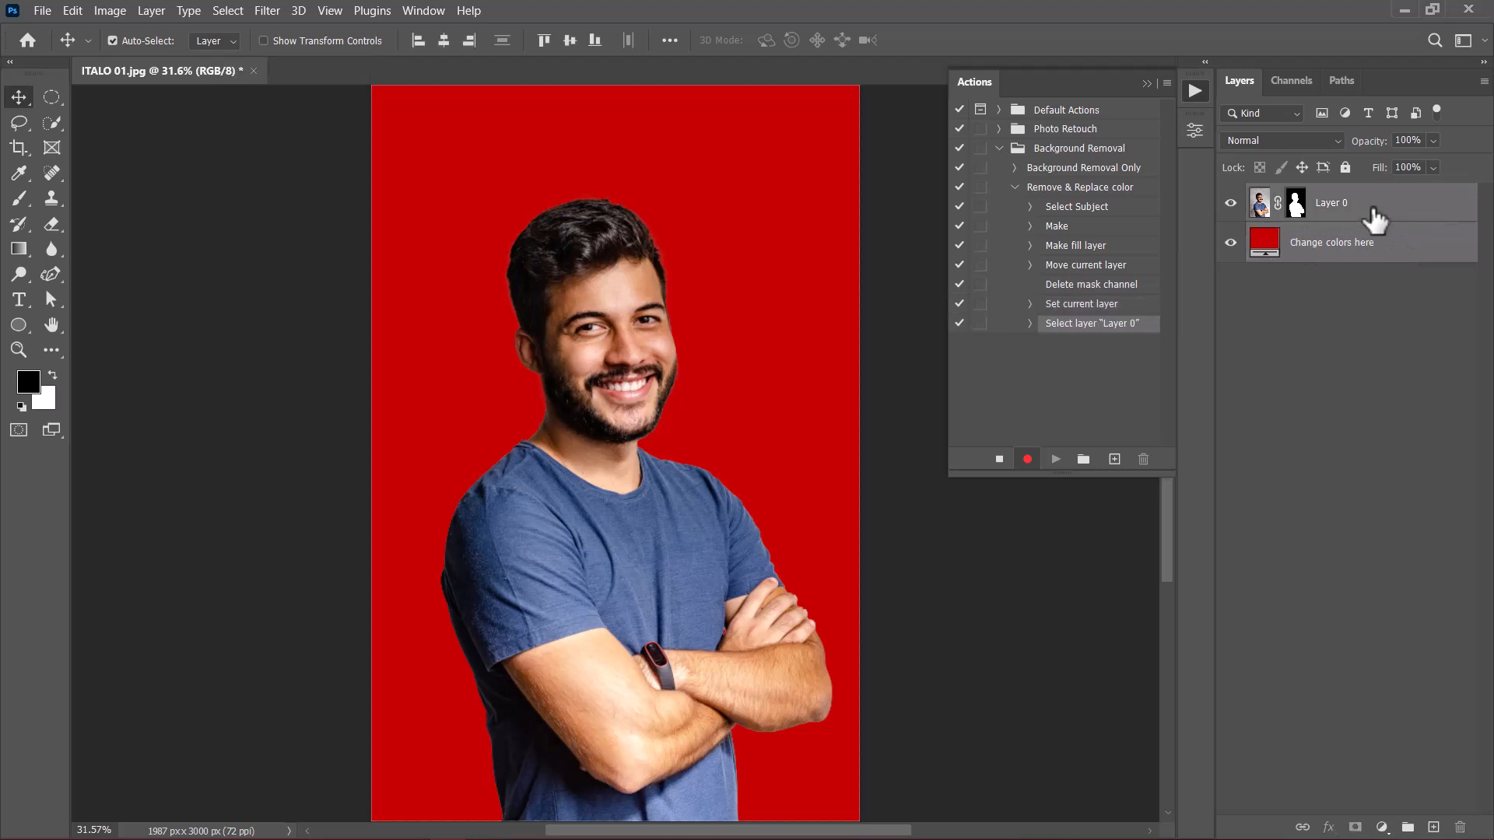
{"action": "key", "text": "ctrl+g"}
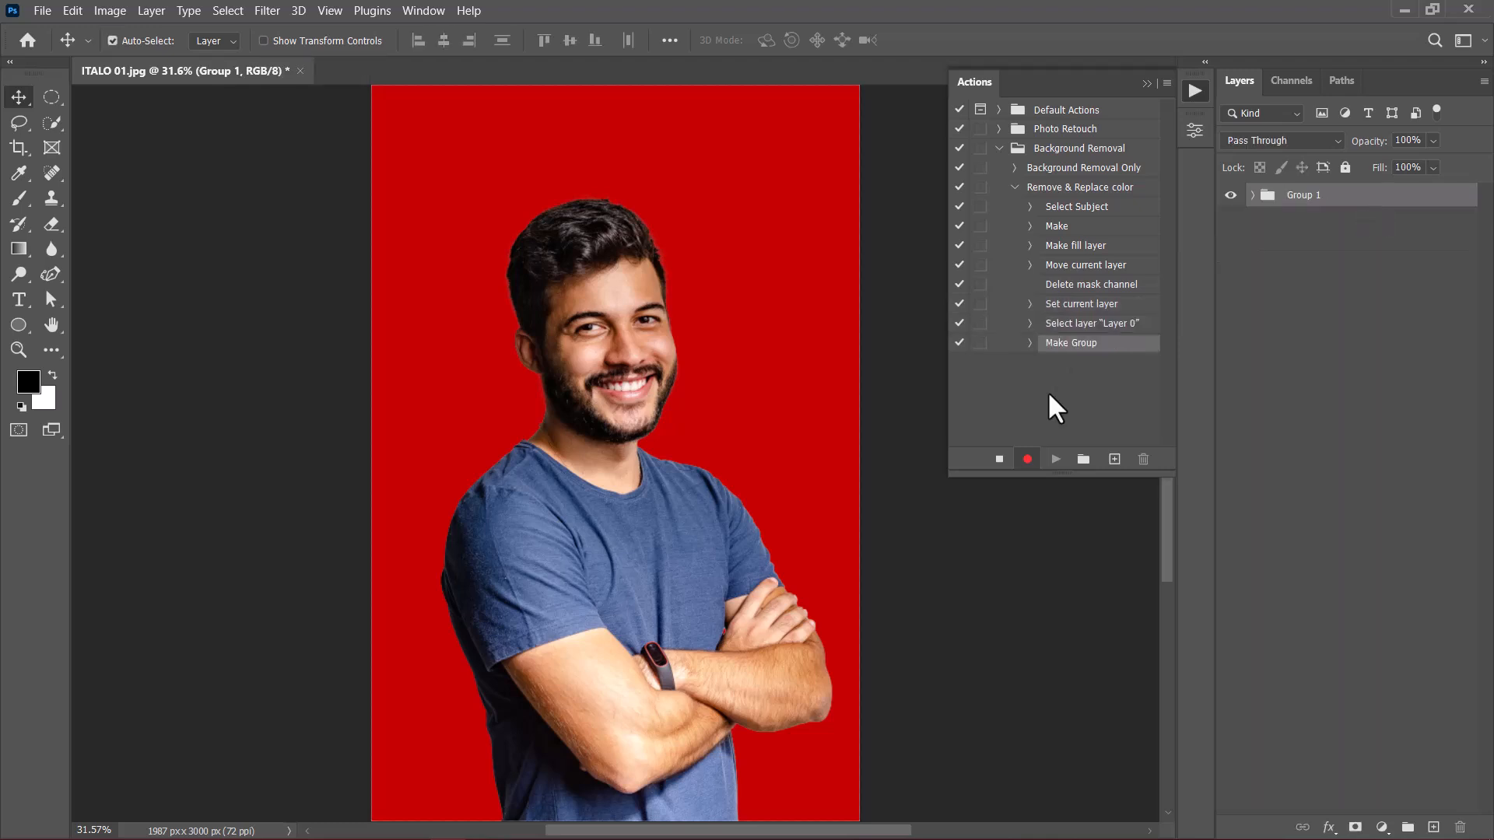
{"action": "left_click", "coordinate": [1000, 461]}
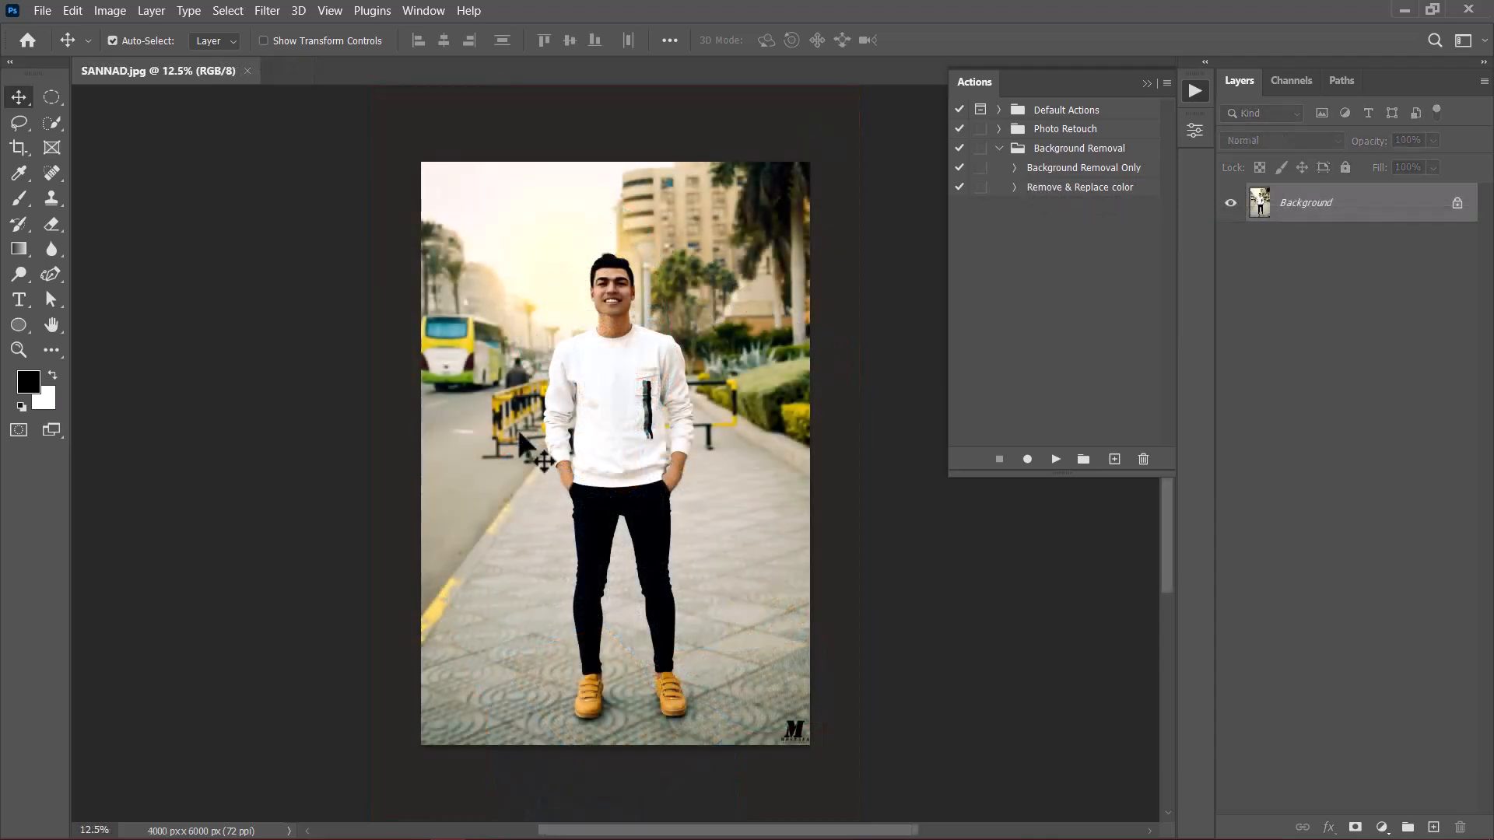
Step: Test the Remove & Replace color action on the street photo, and revert the photo to its saved state
{"action": "left_click", "coordinate": [1048, 192]}
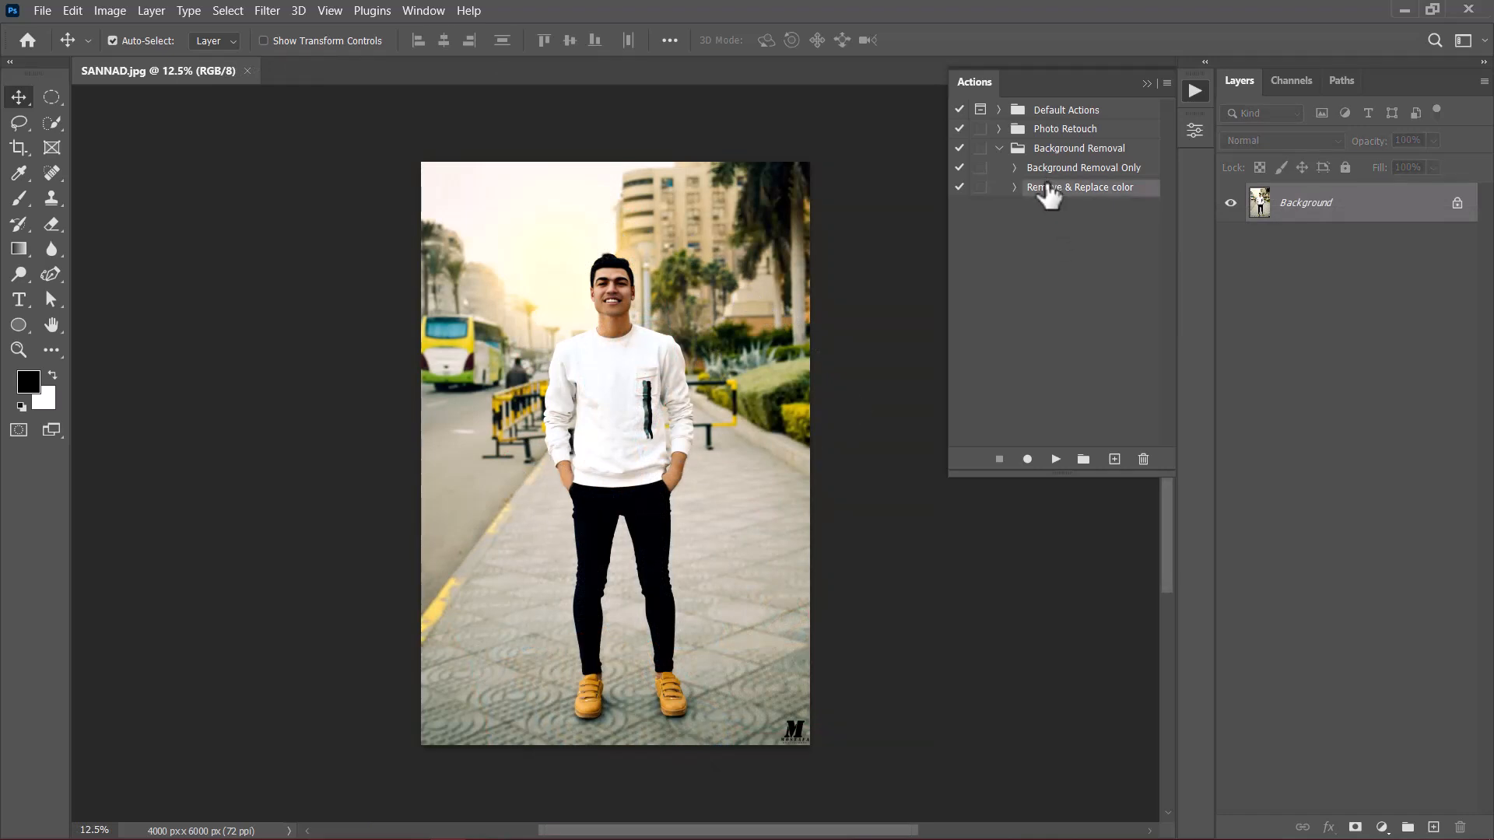
{"action": "left_click", "coordinate": [1056, 461]}
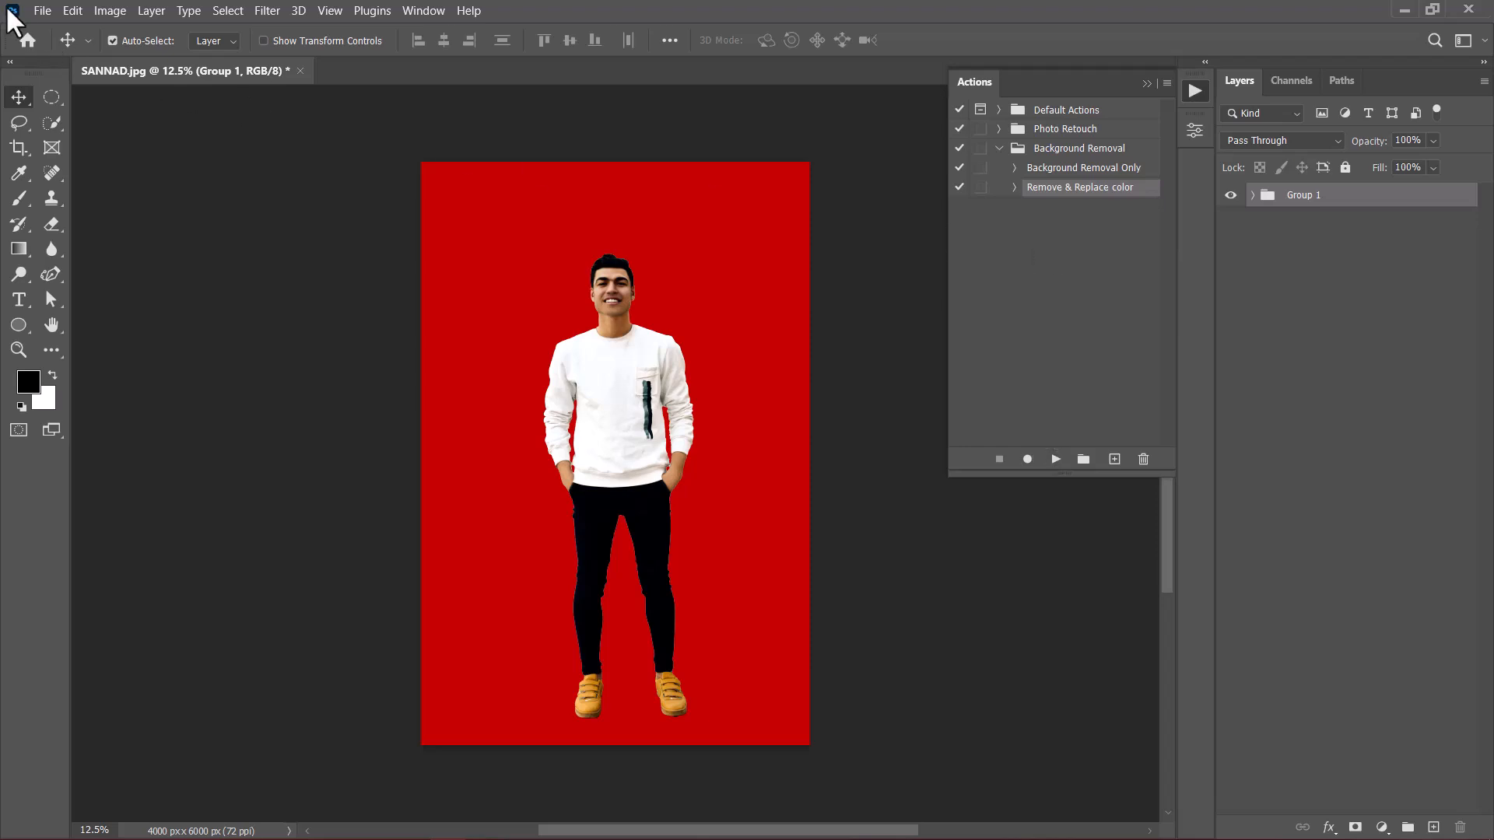
{"action": "left_click", "coordinate": [46, 11]}
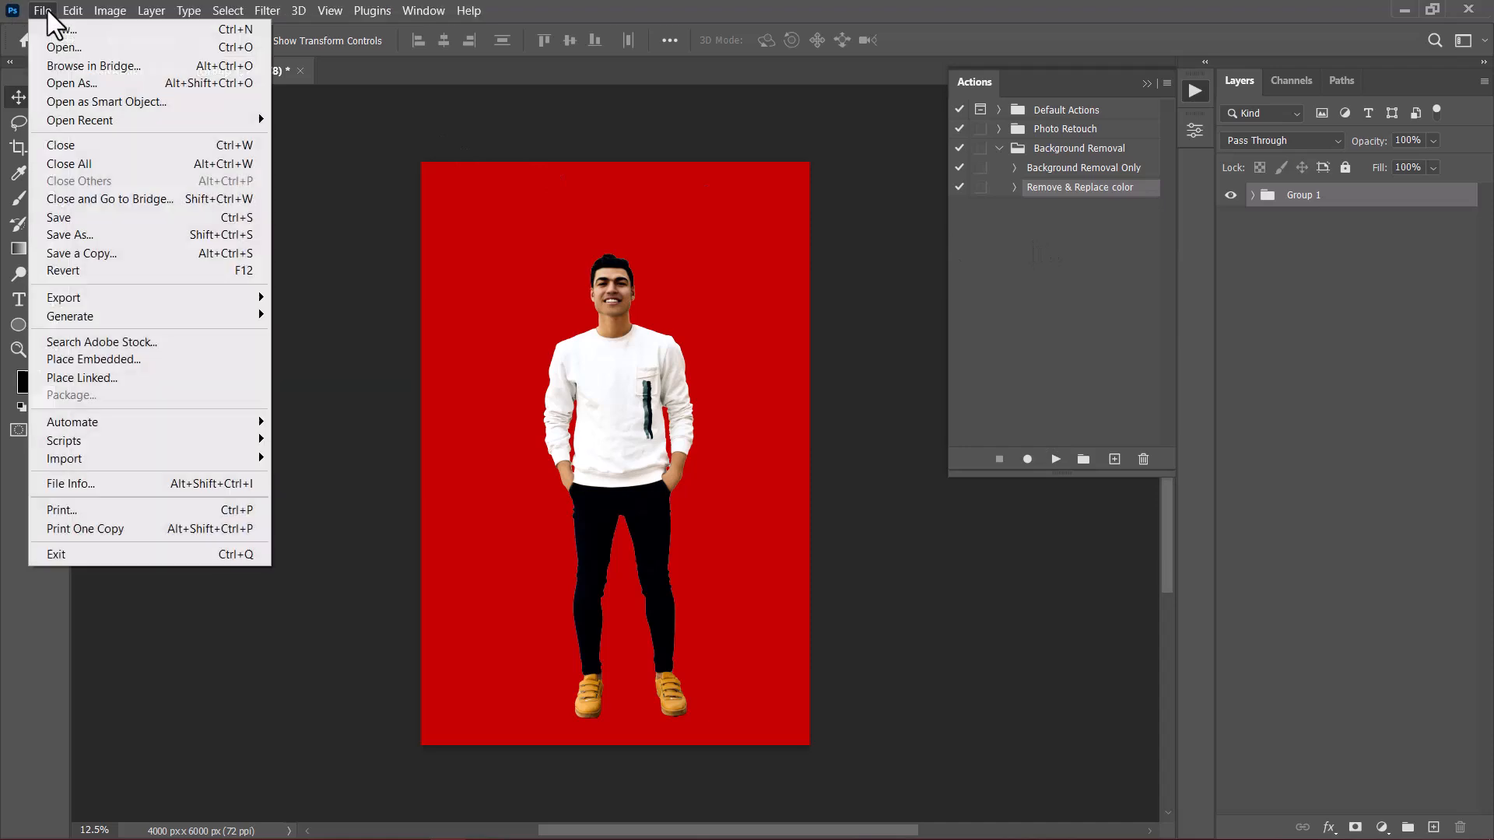
{"action": "left_click", "coordinate": [87, 268]}
Step: Create an action named Remove background/prompts in the Background Removal set and start recording
{"action": "left_click", "coordinate": [1057, 264]}
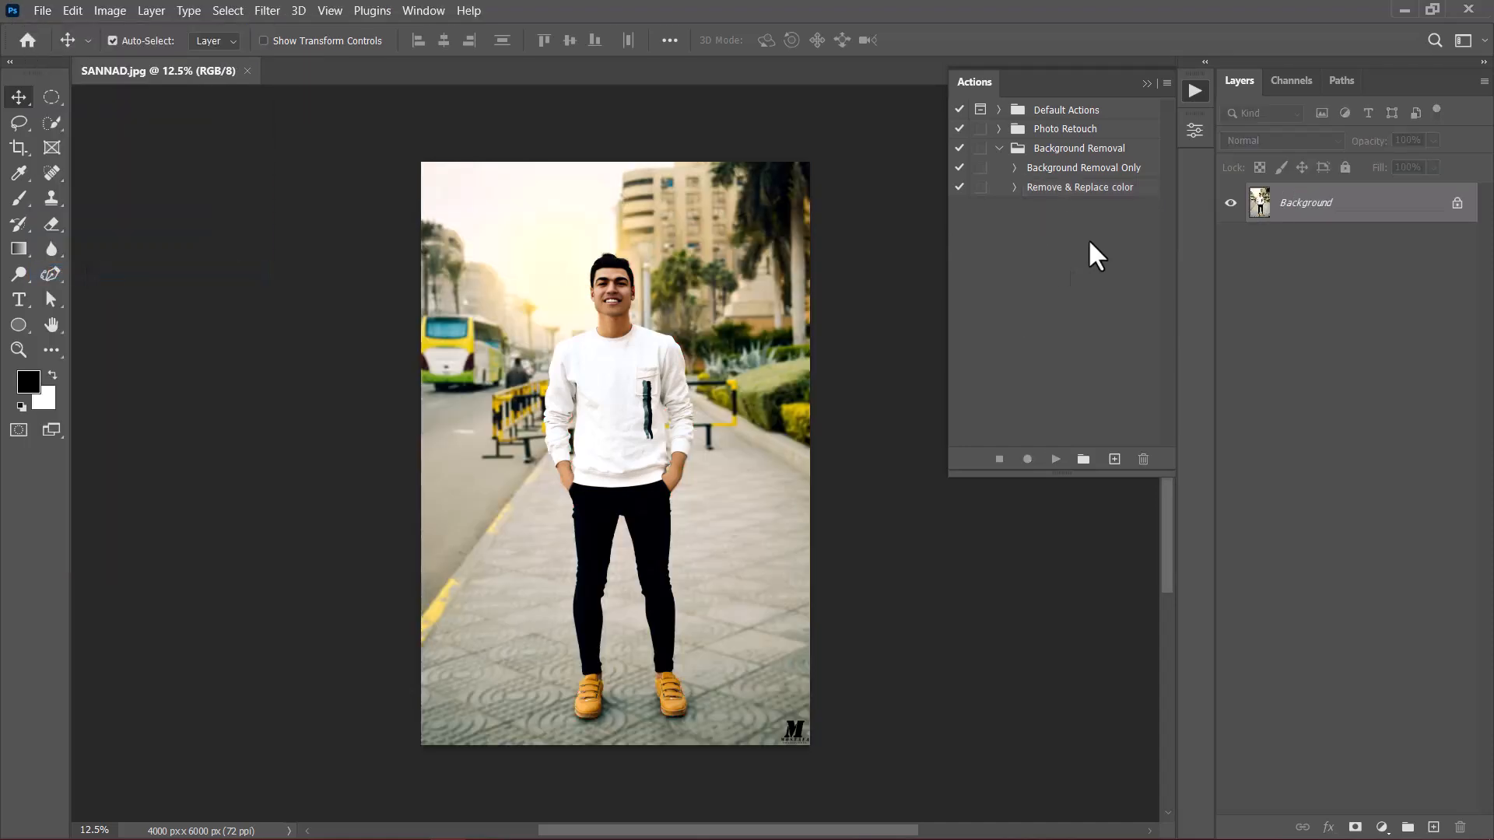
{"action": "left_click", "coordinate": [1114, 459]}
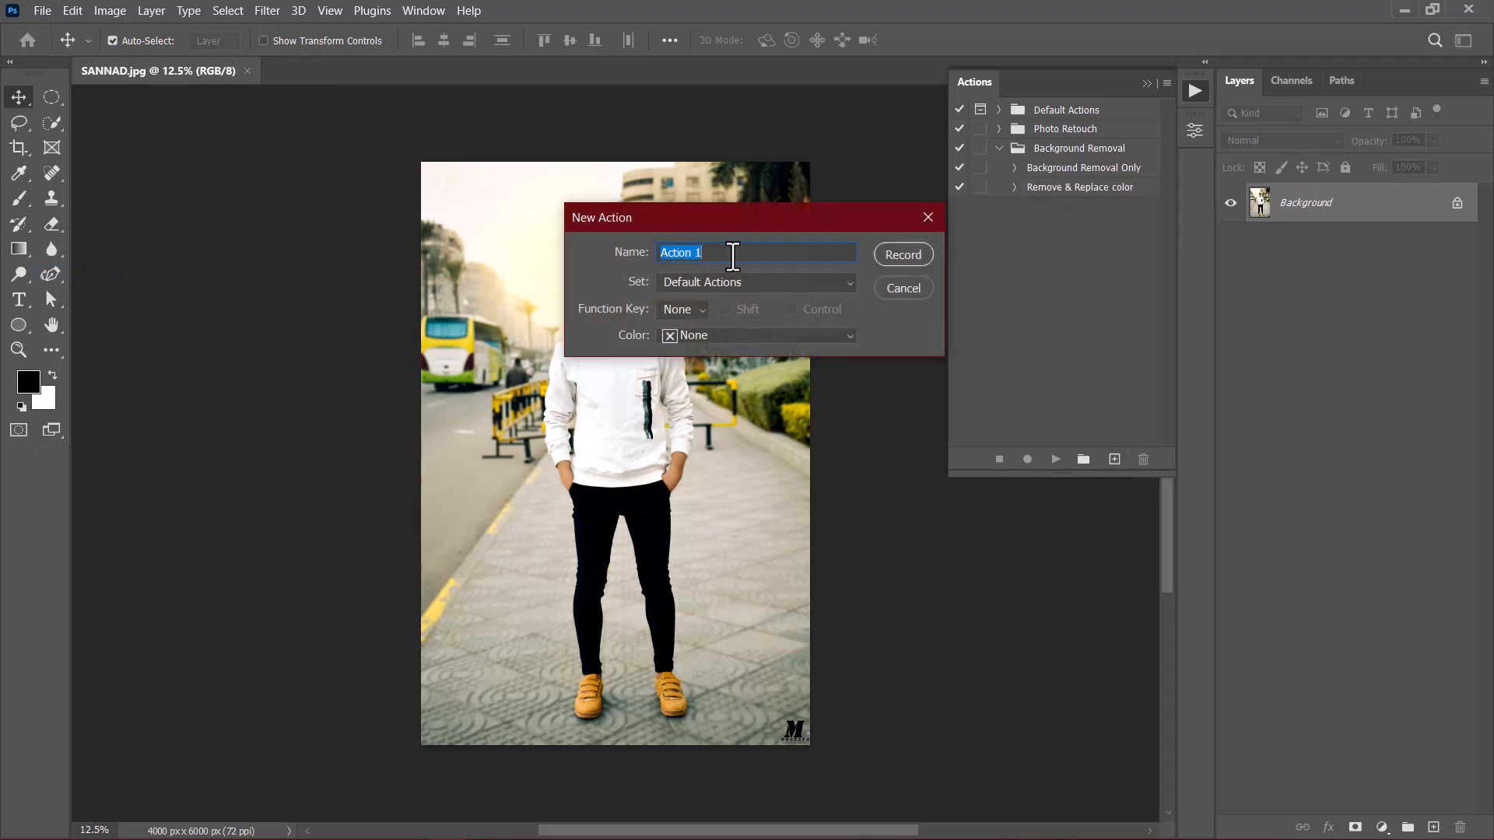
{"action": "type", "text": "Remove background prompts"}
{"action": "left_click", "coordinate": [750, 280]}
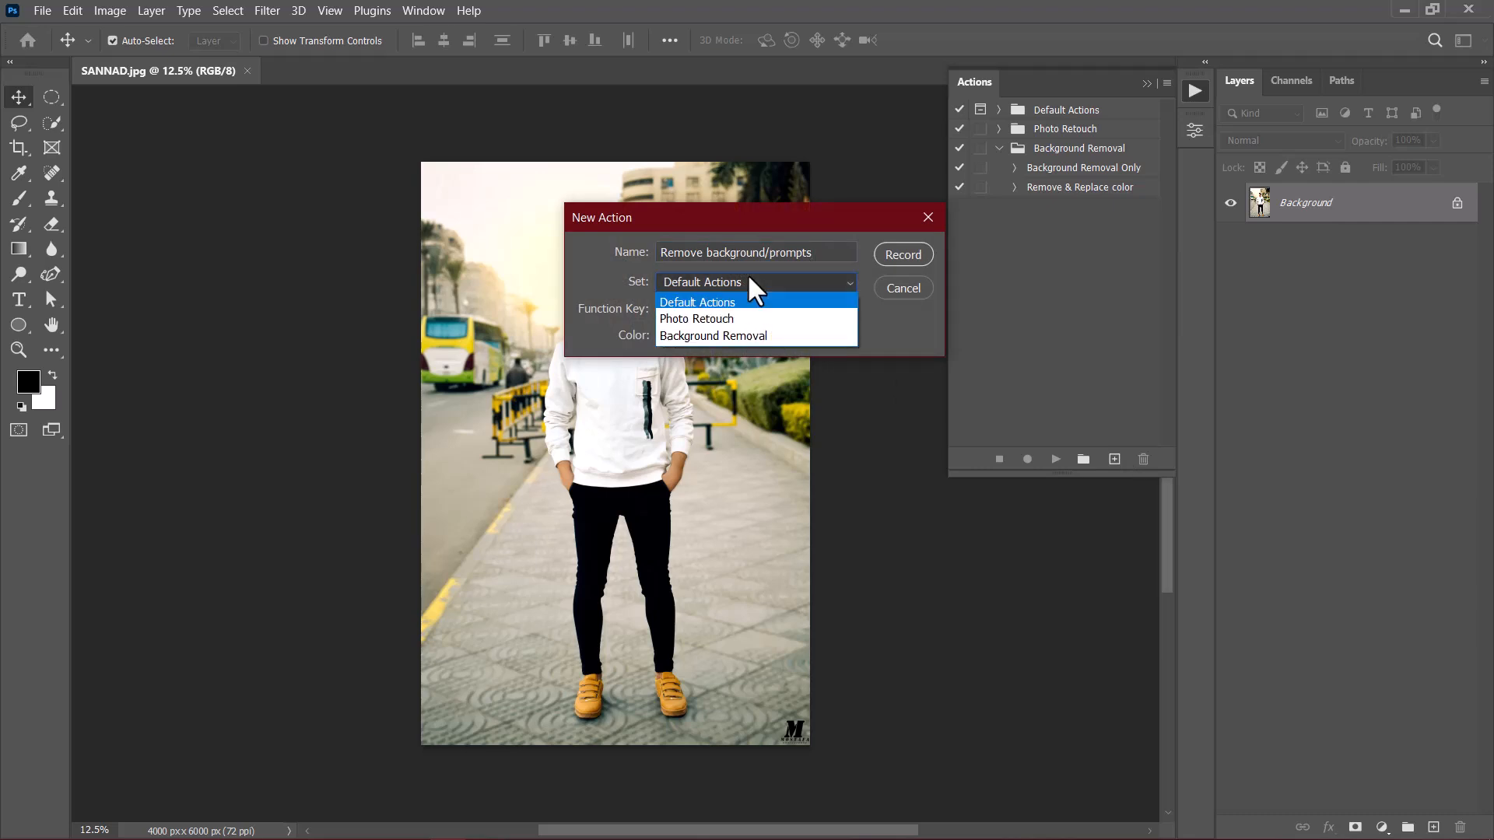
{"action": "left_click", "coordinate": [716, 335]}
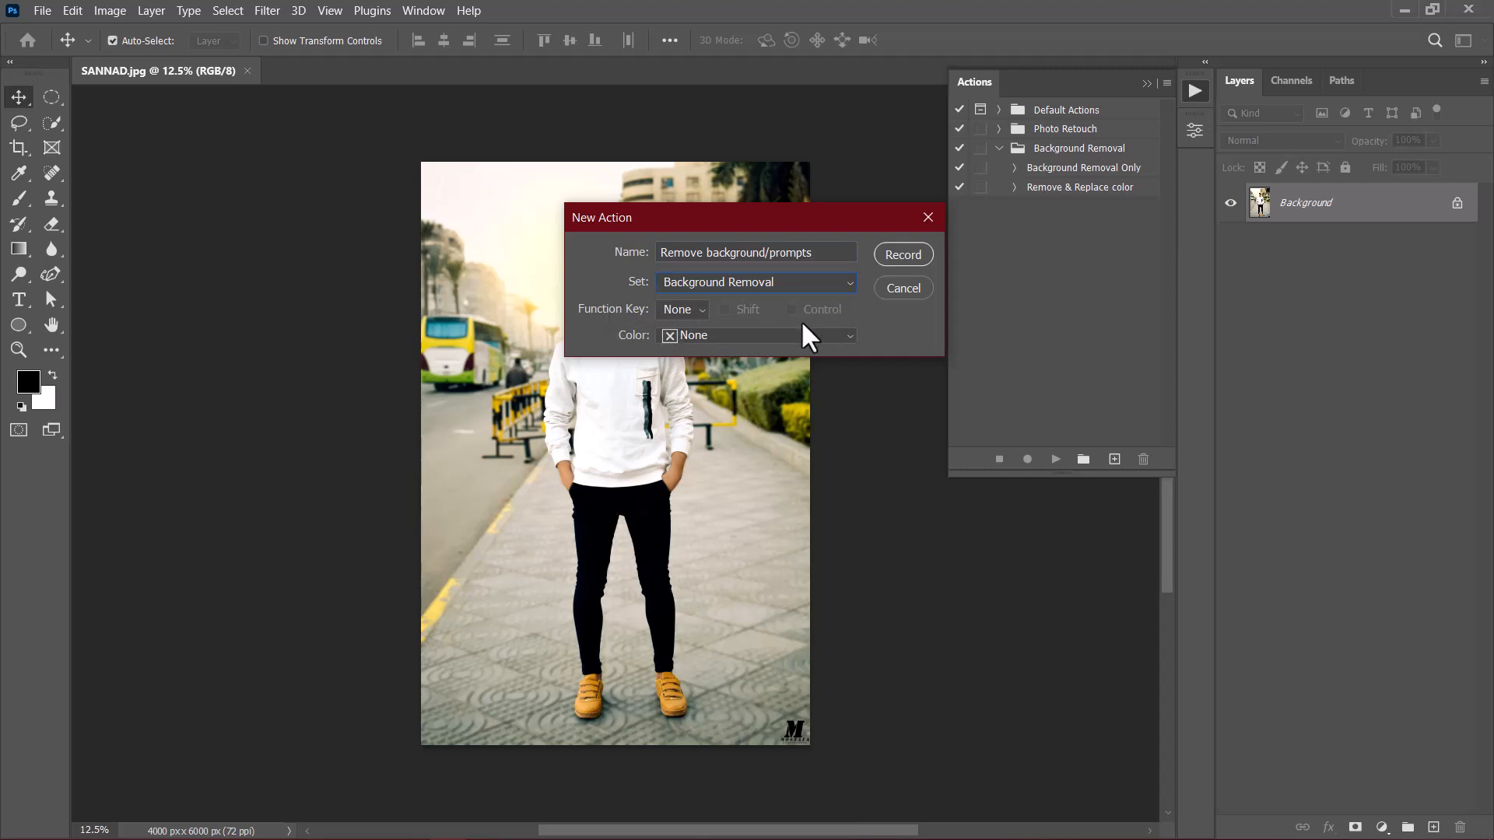
{"action": "left_click", "coordinate": [907, 254]}
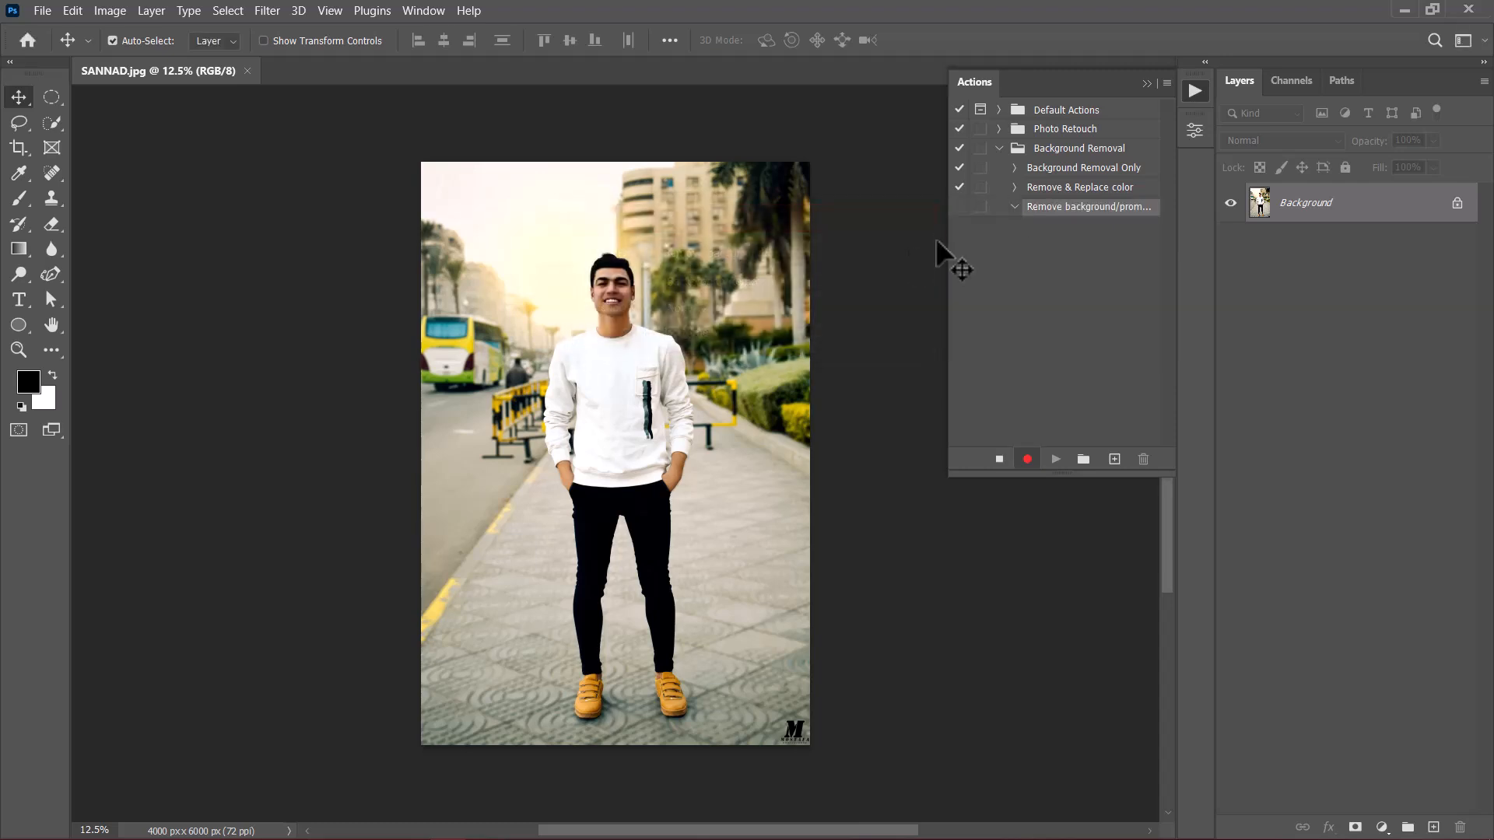
Step: Select the man in the street photo automatically with Select Subject and hide the background with a layer mask
{"action": "left_click", "coordinate": [226, 10]}
{"action": "left_click", "coordinate": [274, 227]}
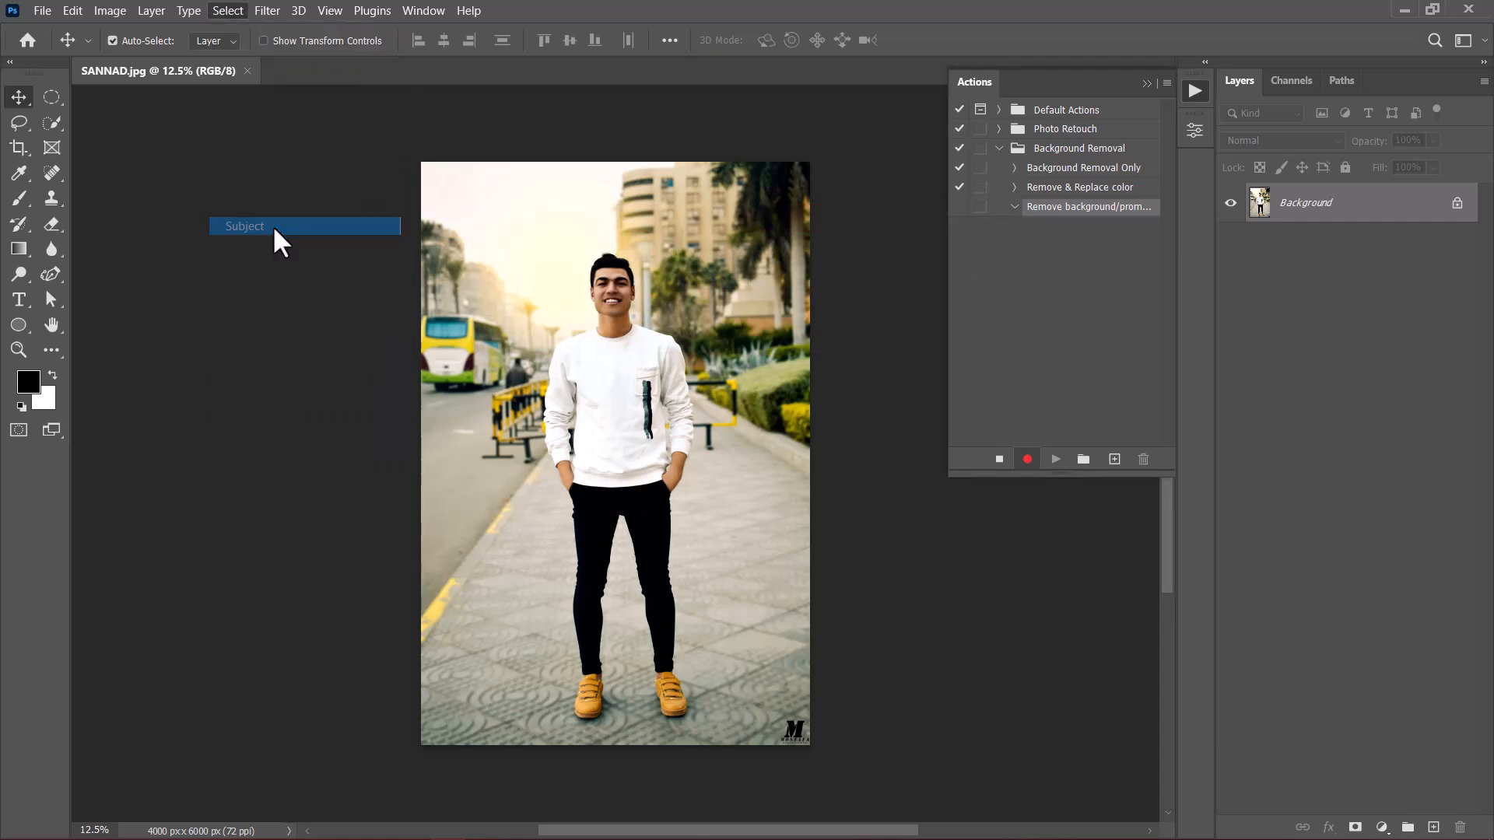
{"action": "left_click", "coordinate": [1355, 828]}
Step: Add a Solid Color fill layer in dark blue (#010899) above the masked portrait
{"action": "left_click", "coordinate": [1382, 827]}
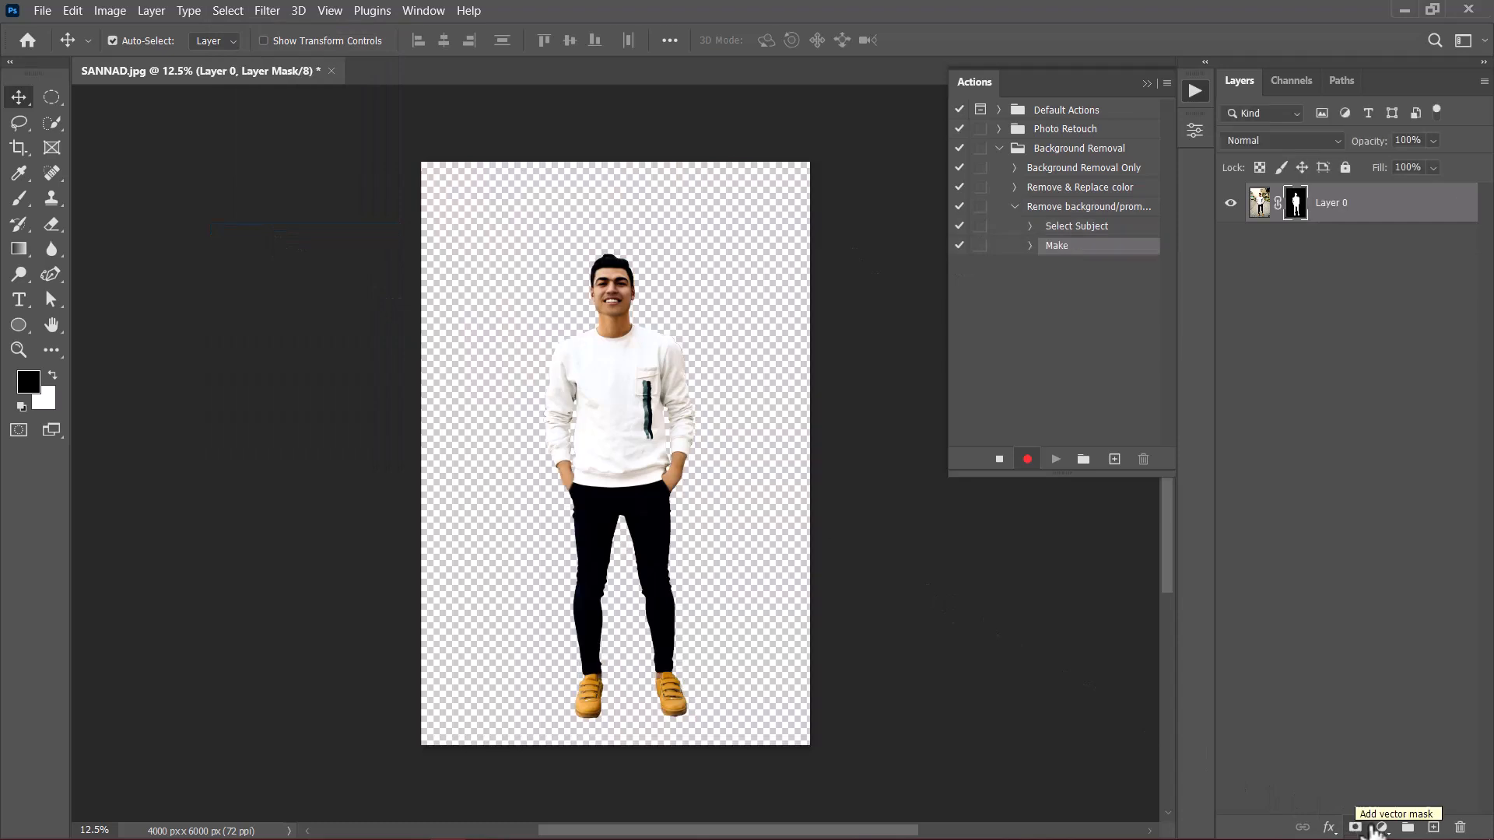
{"action": "left_click", "coordinate": [1400, 489]}
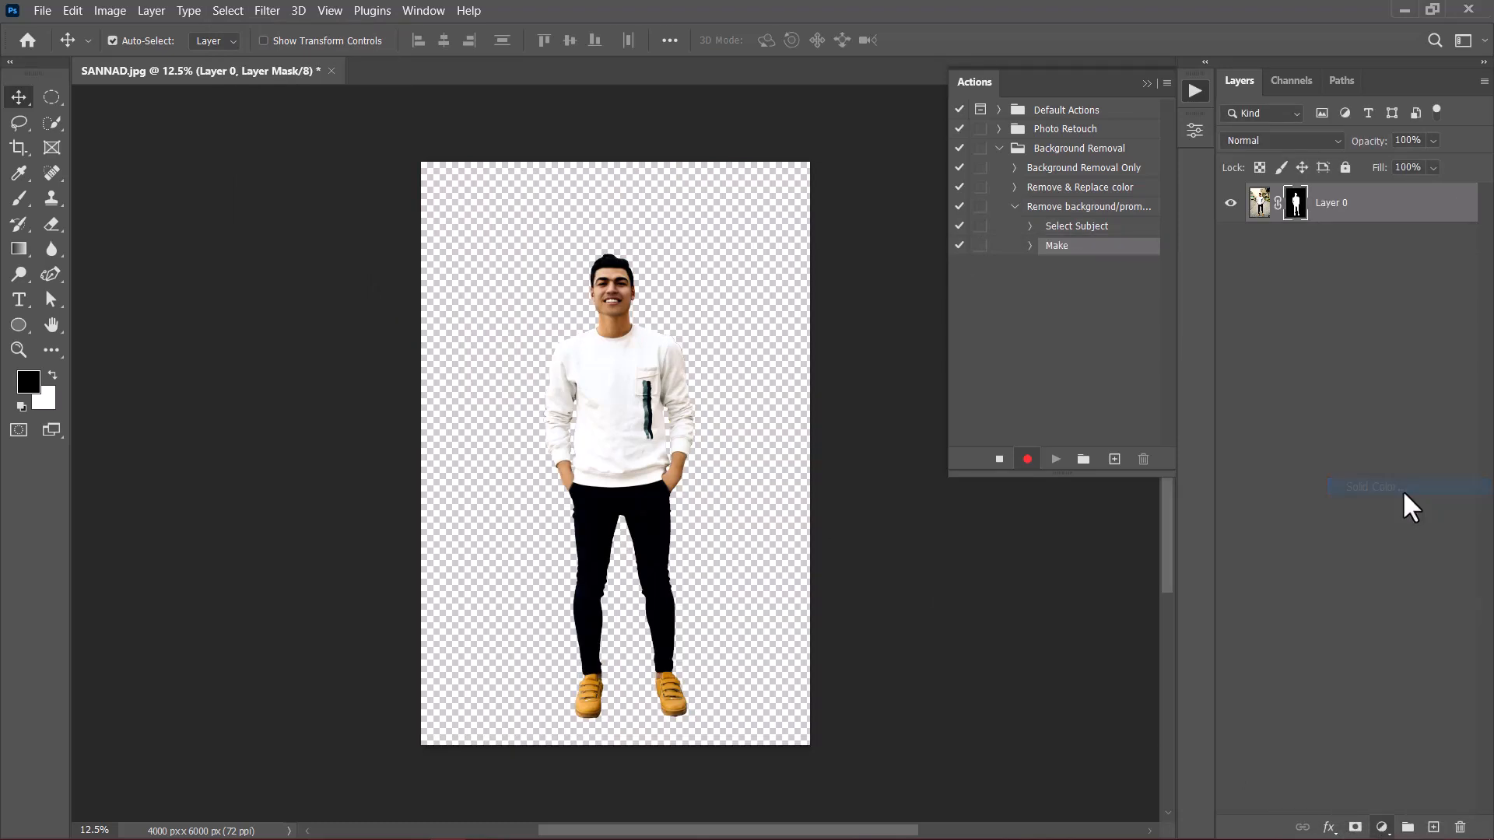
{"action": "left_click", "coordinate": [1035, 414]}
{"action": "left_click", "coordinate": [1014, 429]}
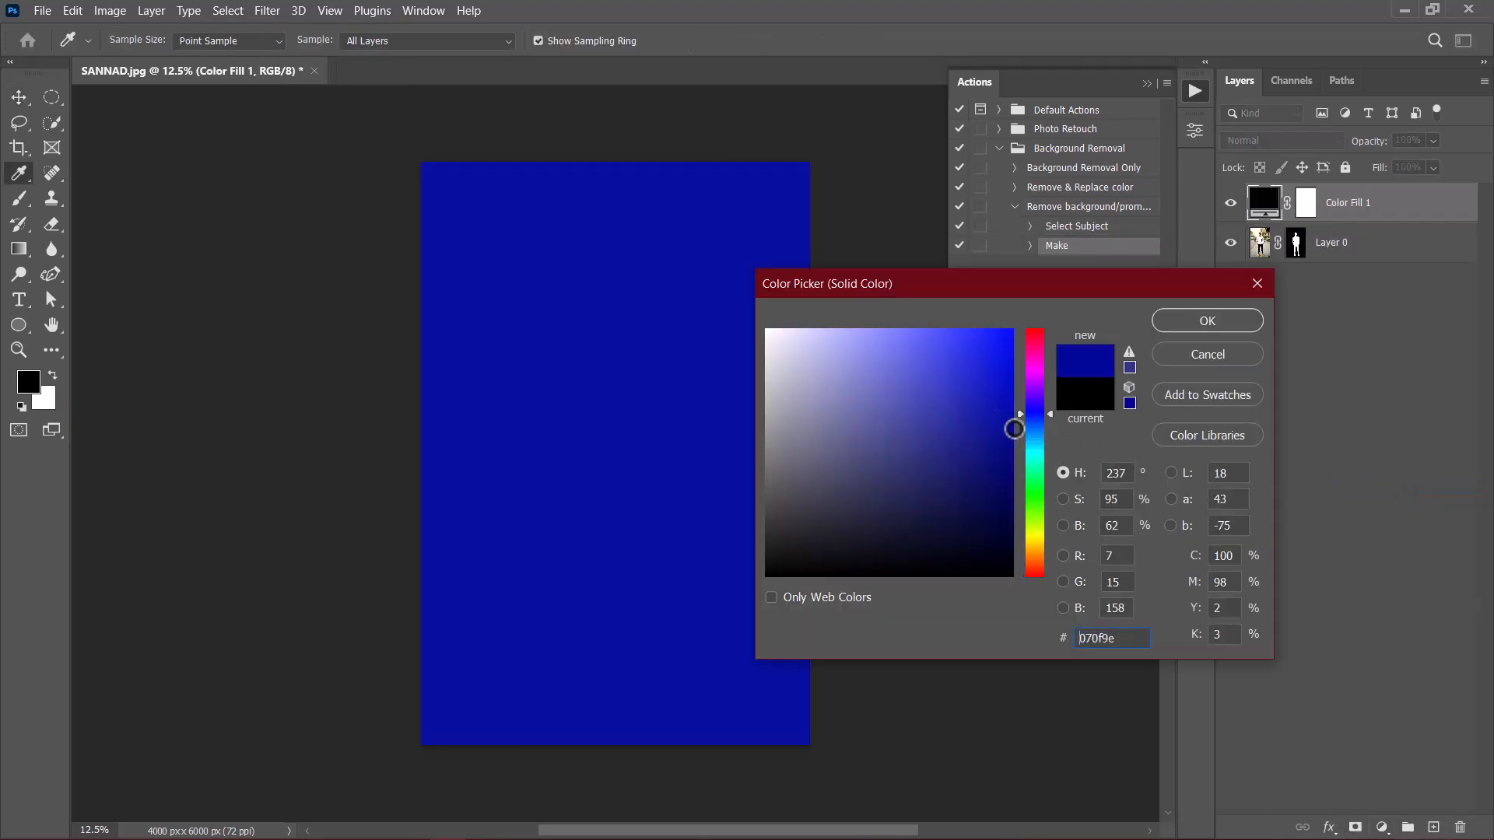
{"action": "left_click", "coordinate": [1175, 321]}
Step: Move the color fill layer below the portrait, delete its layer mask, and rename it "Change colors here"
{"action": "left_click_drag", "start_coordinate": [1354, 209], "coordinate": [1334, 273]}
{"action": "right_click", "coordinate": [1303, 244]}
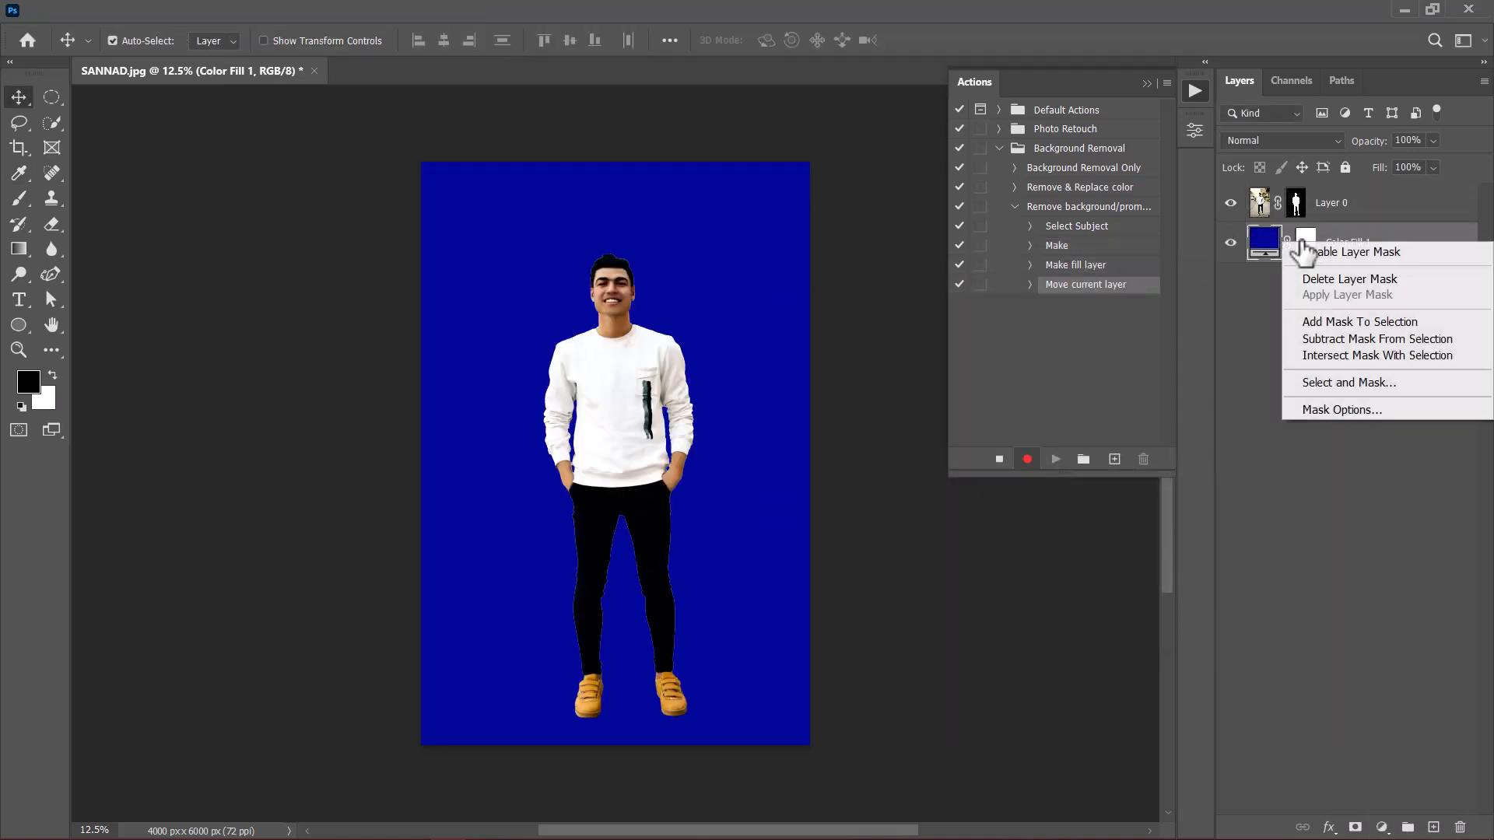
{"action": "left_click", "coordinate": [1337, 280]}
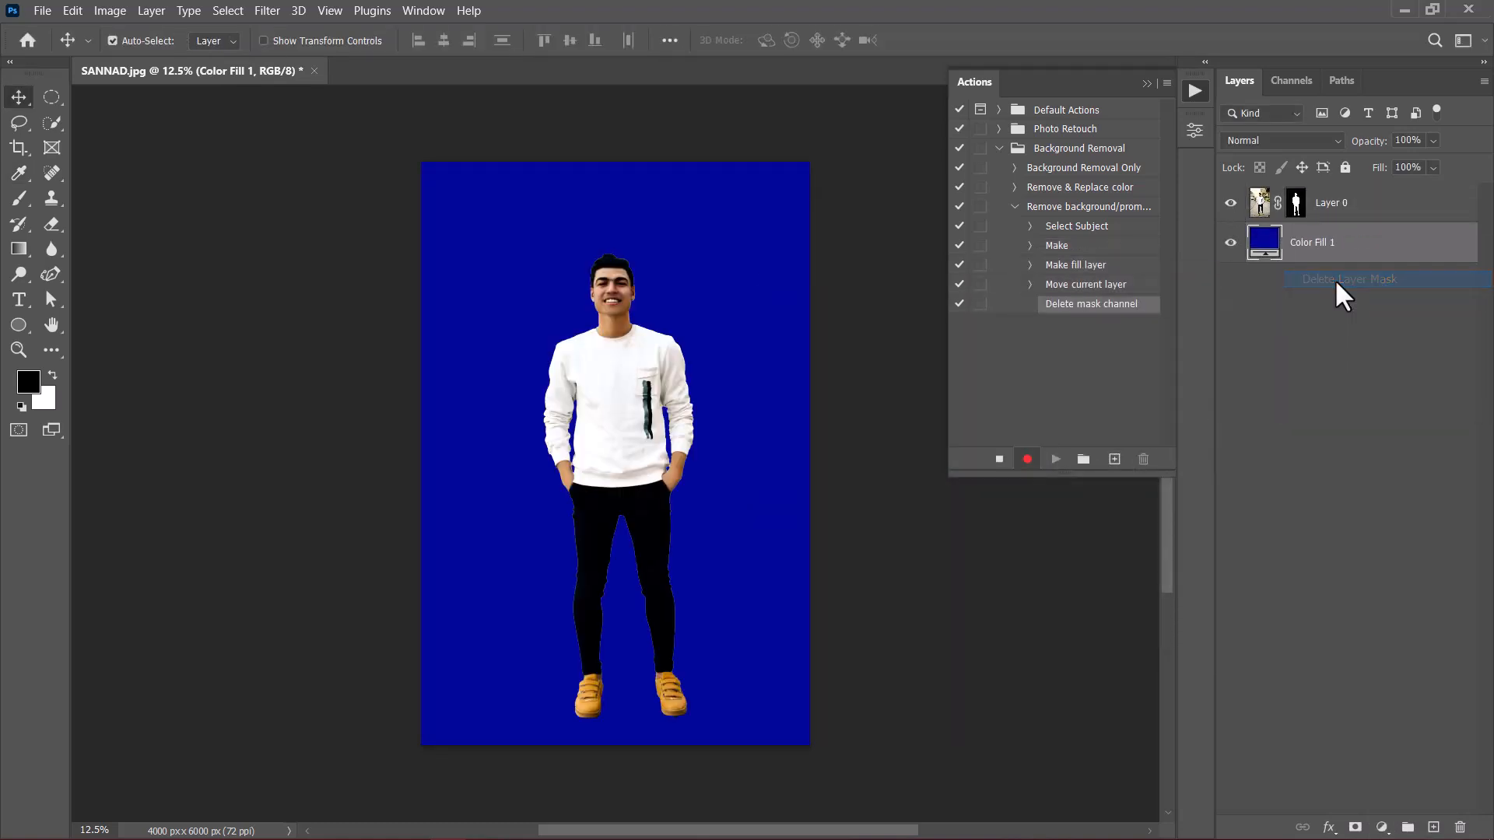
{"action": "double_click", "coordinate": [1316, 243]}
{"action": "type", "text": "Change colors here"}
{"action": "key", "text": "Return"}
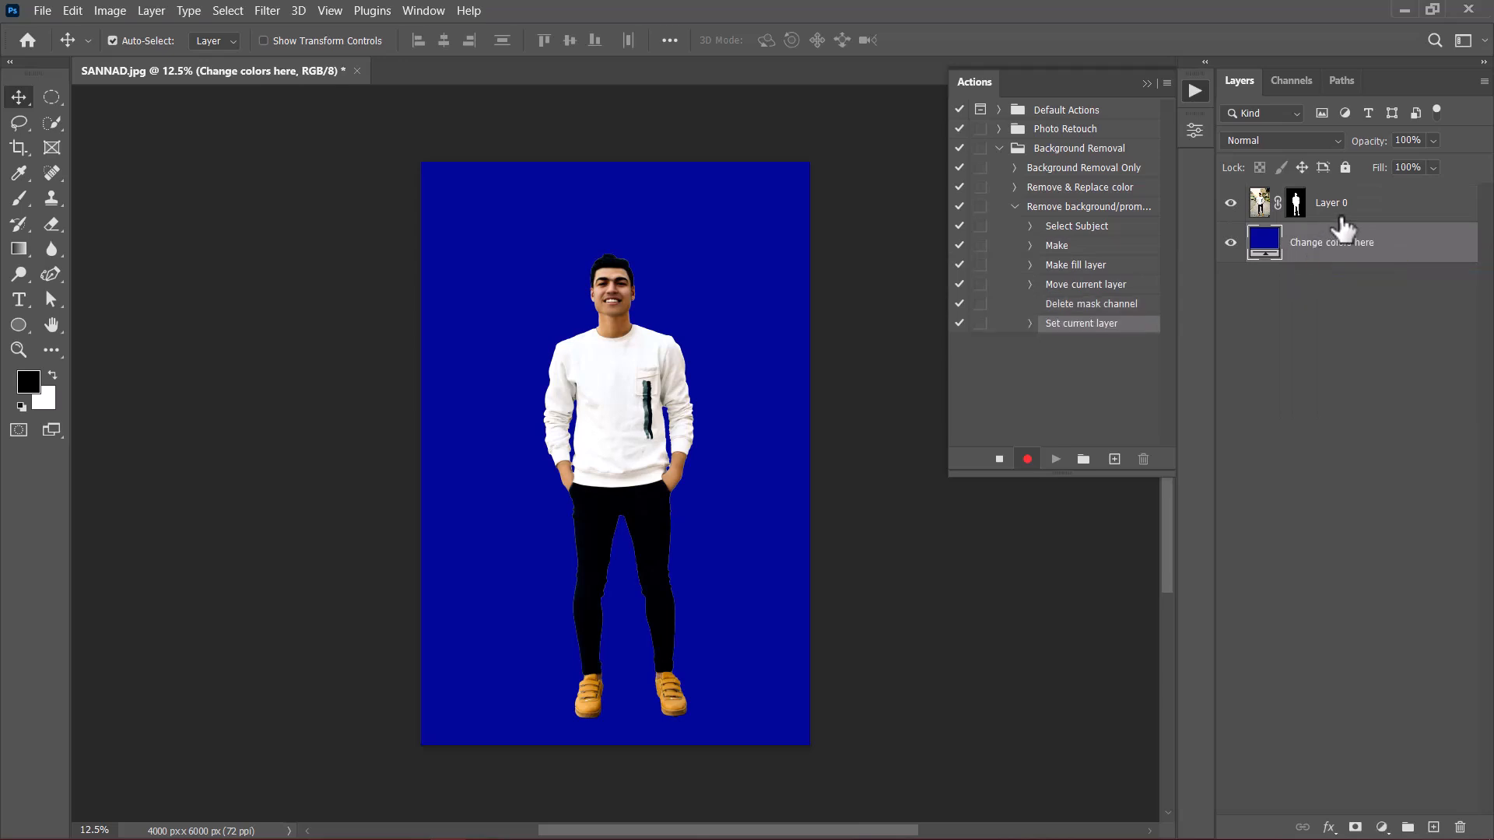
Step: Group the portrait and color fill layers as "Background Removal" and stop recording the action
{"action": "left_click", "coordinate": [1345, 207]}
{"action": "key", "text": "ctrl+g"}
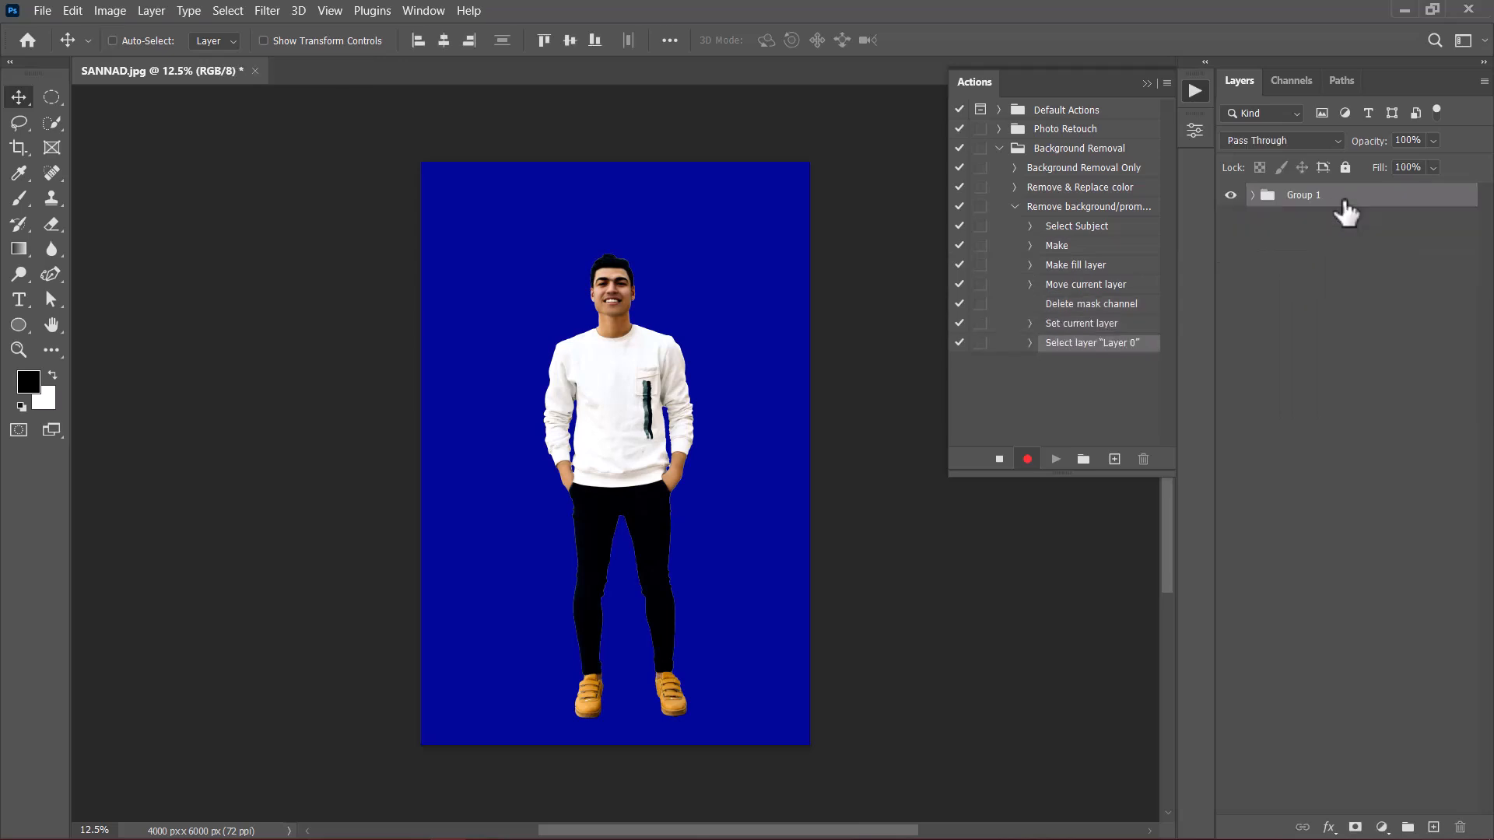
{"action": "double_click", "coordinate": [1310, 196]}
{"action": "type", "text": "Background Removal"}
{"action": "key", "text": "Return"}
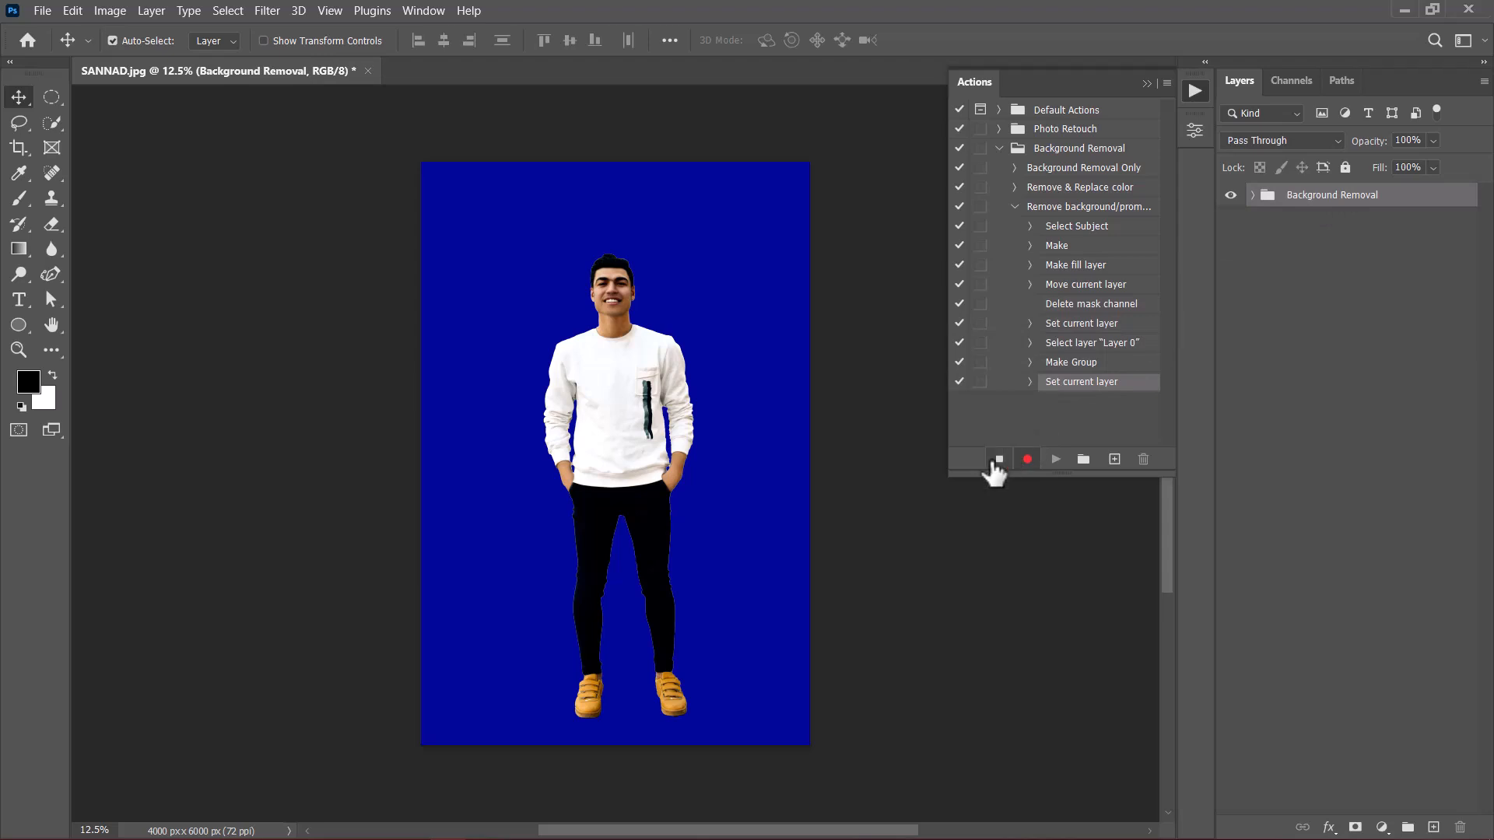
{"action": "left_click", "coordinate": [997, 460]}
Step: Turn on the dialog prompt for the Make fill layer step of the Remove background/prompts action
{"action": "left_click", "coordinate": [1015, 207]}
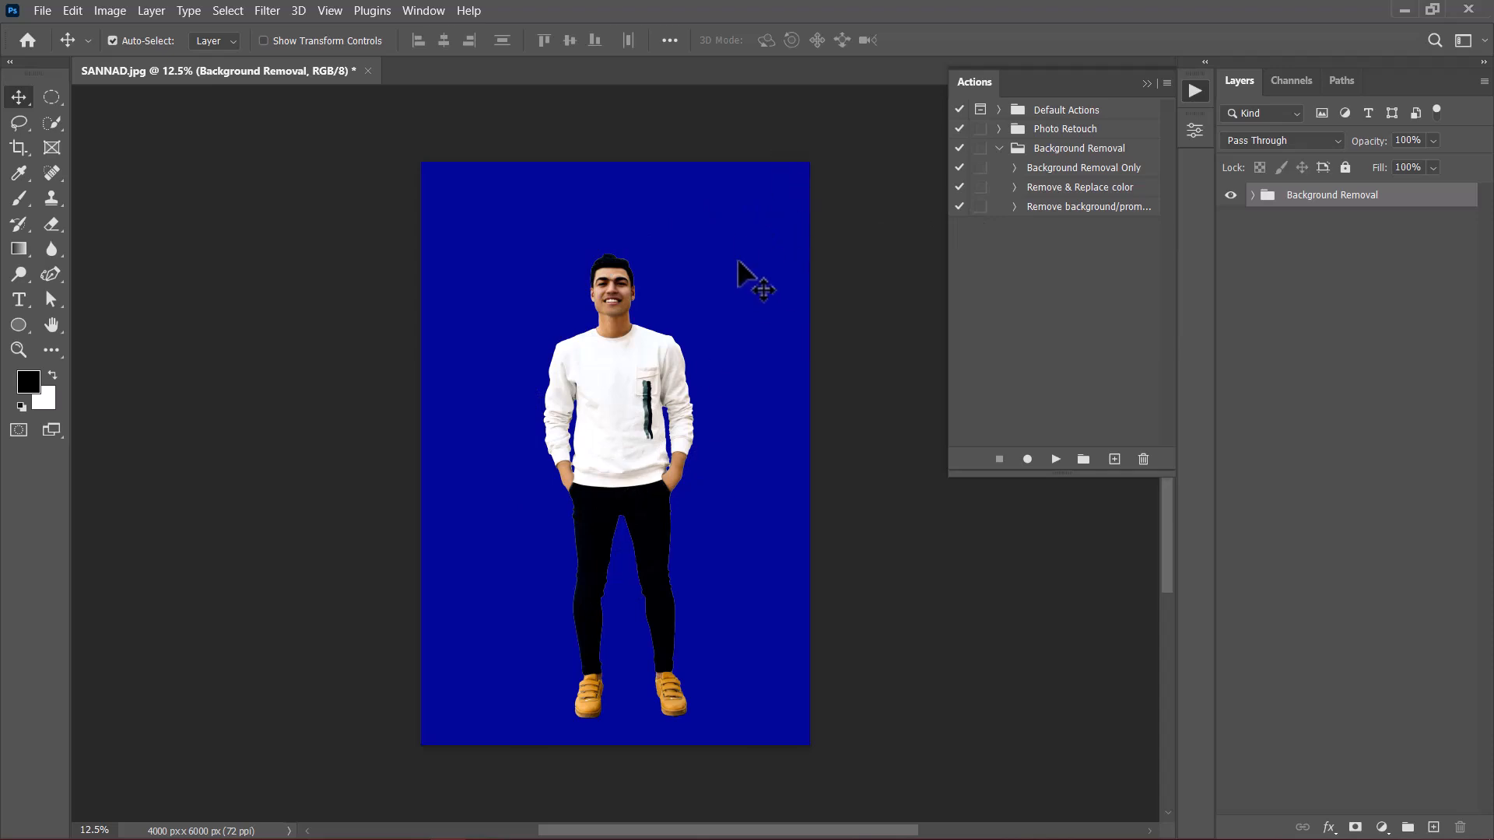
{"action": "left_click", "coordinate": [1014, 207]}
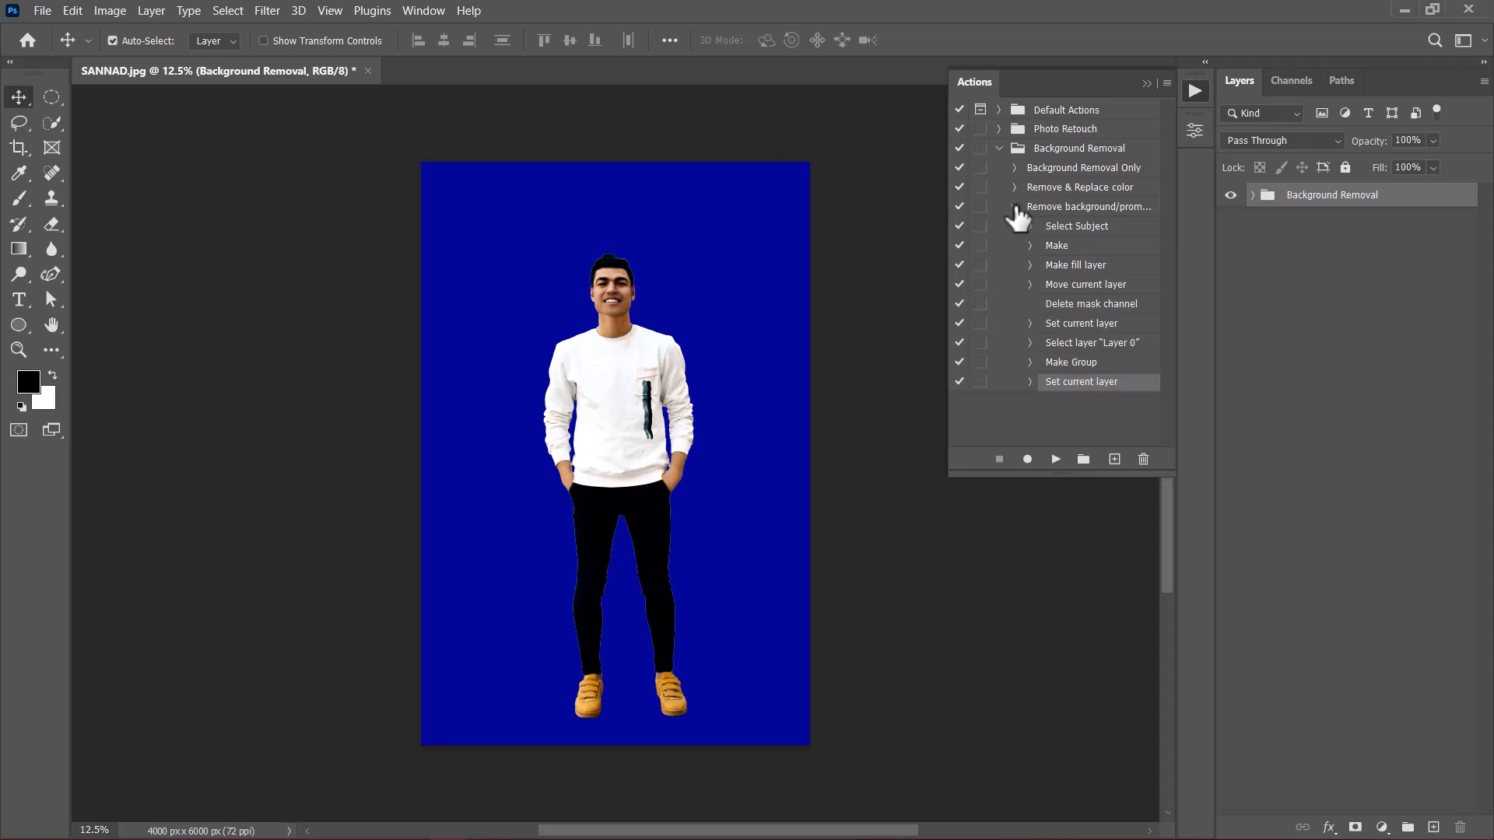
{"action": "left_click", "coordinate": [1060, 266]}
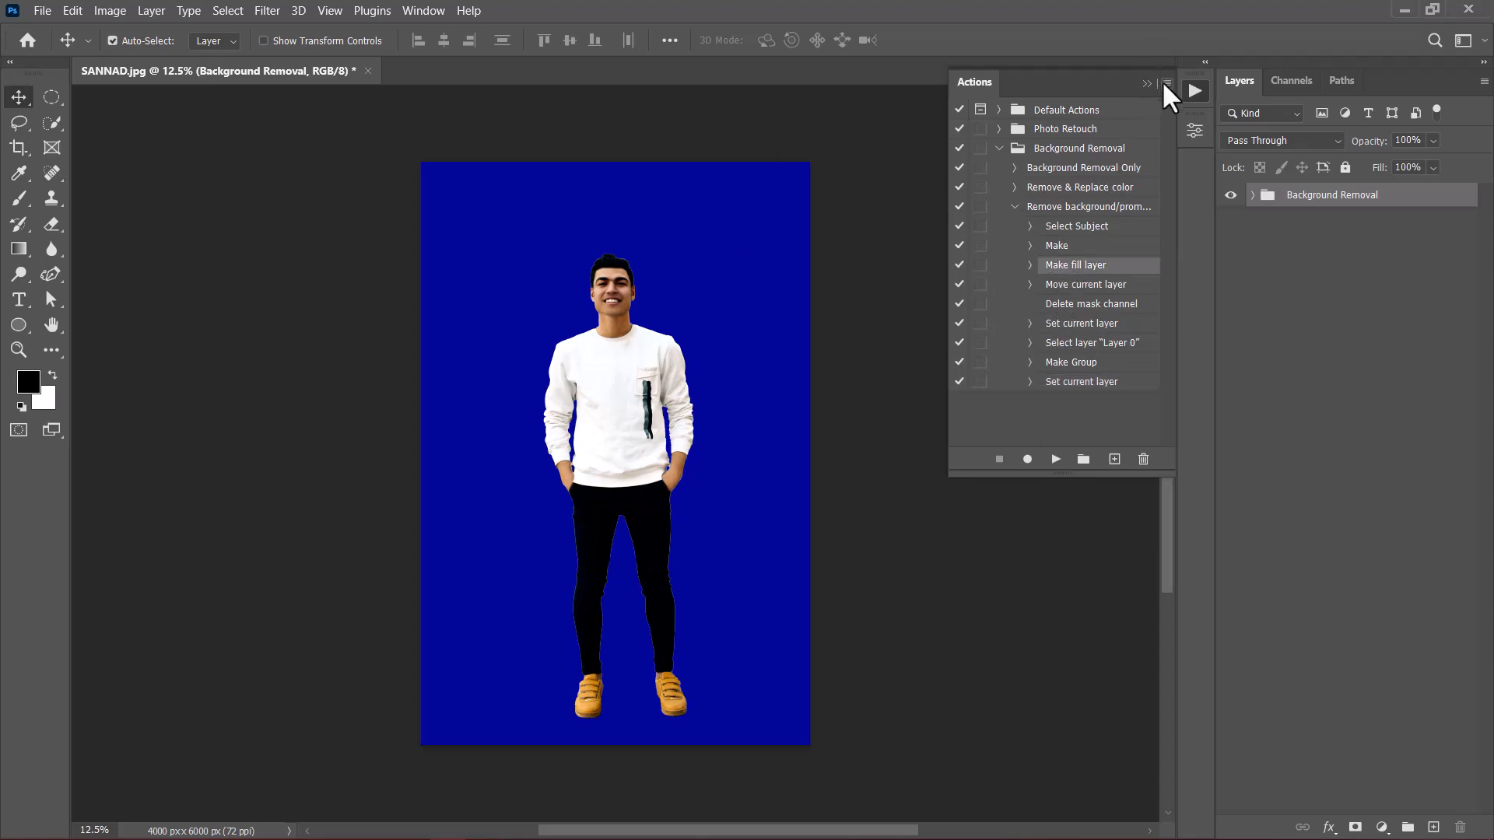
{"action": "left_click", "coordinate": [1166, 83]}
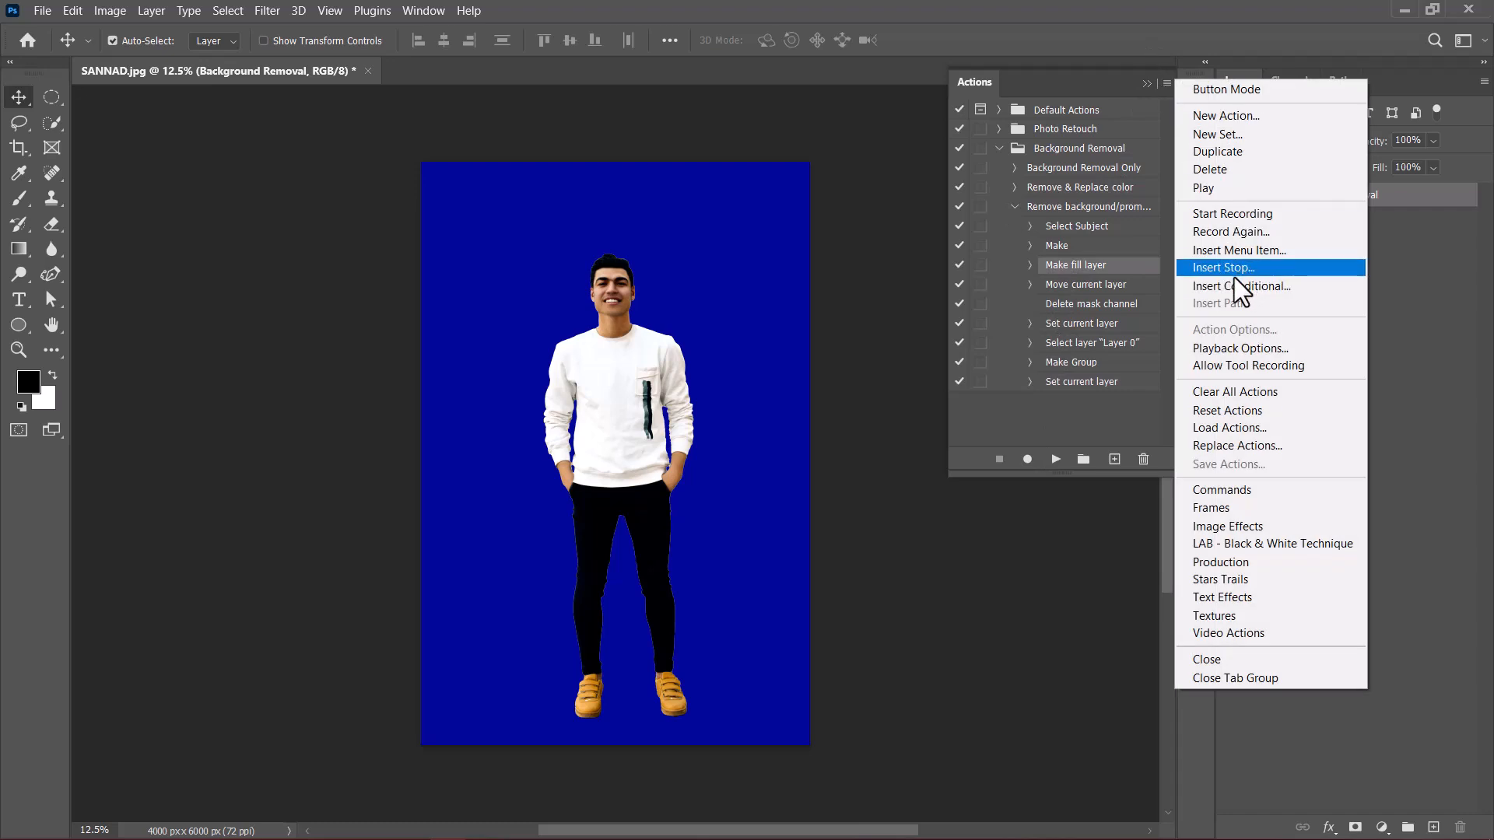
{"action": "left_click", "coordinate": [1058, 414]}
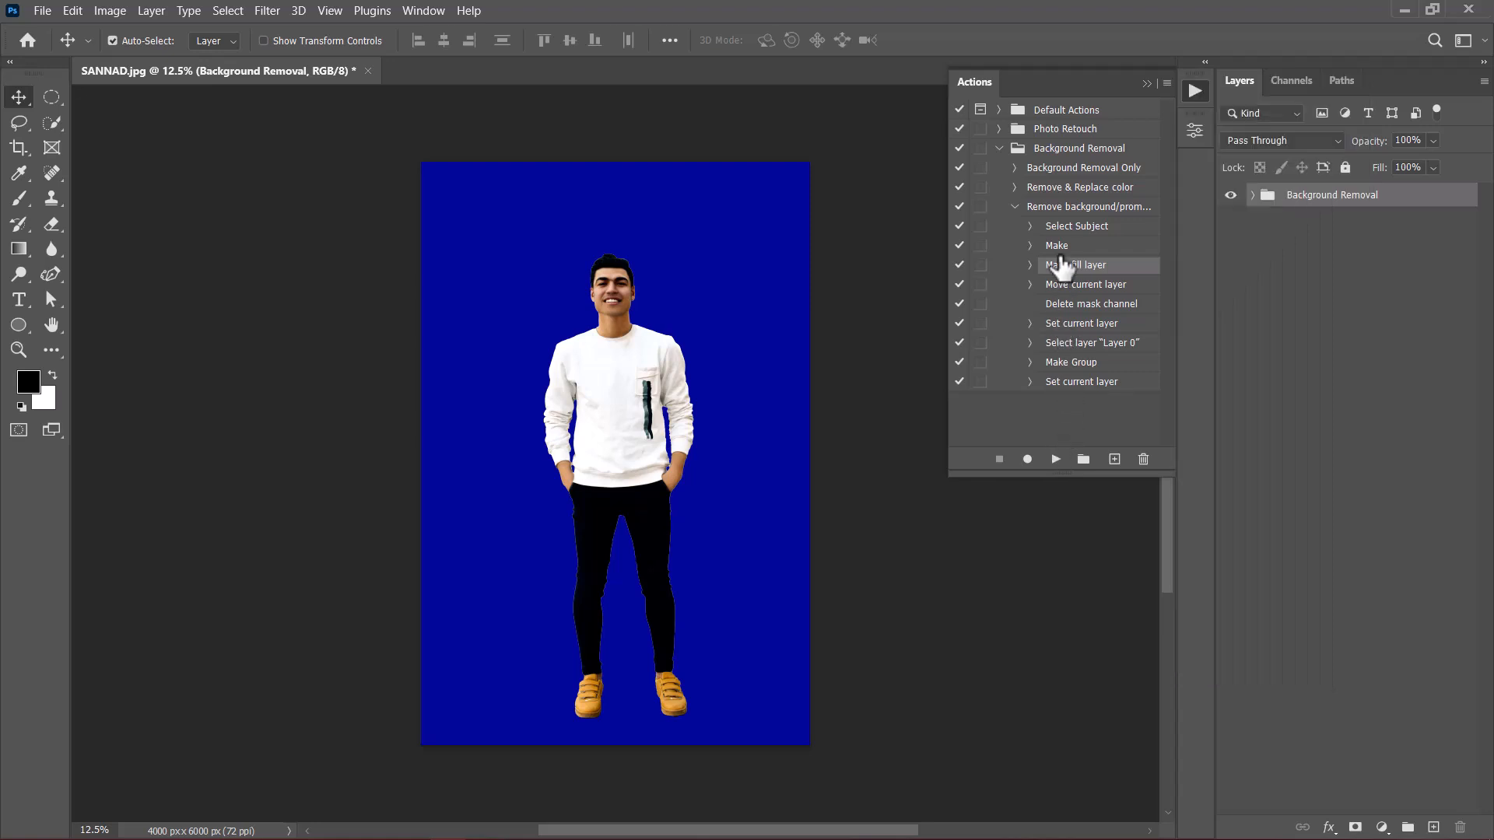
{"action": "left_click", "coordinate": [981, 265]}
Step: Collapse the action list and revert the street photo to its saved state
{"action": "left_click", "coordinate": [1148, 82]}
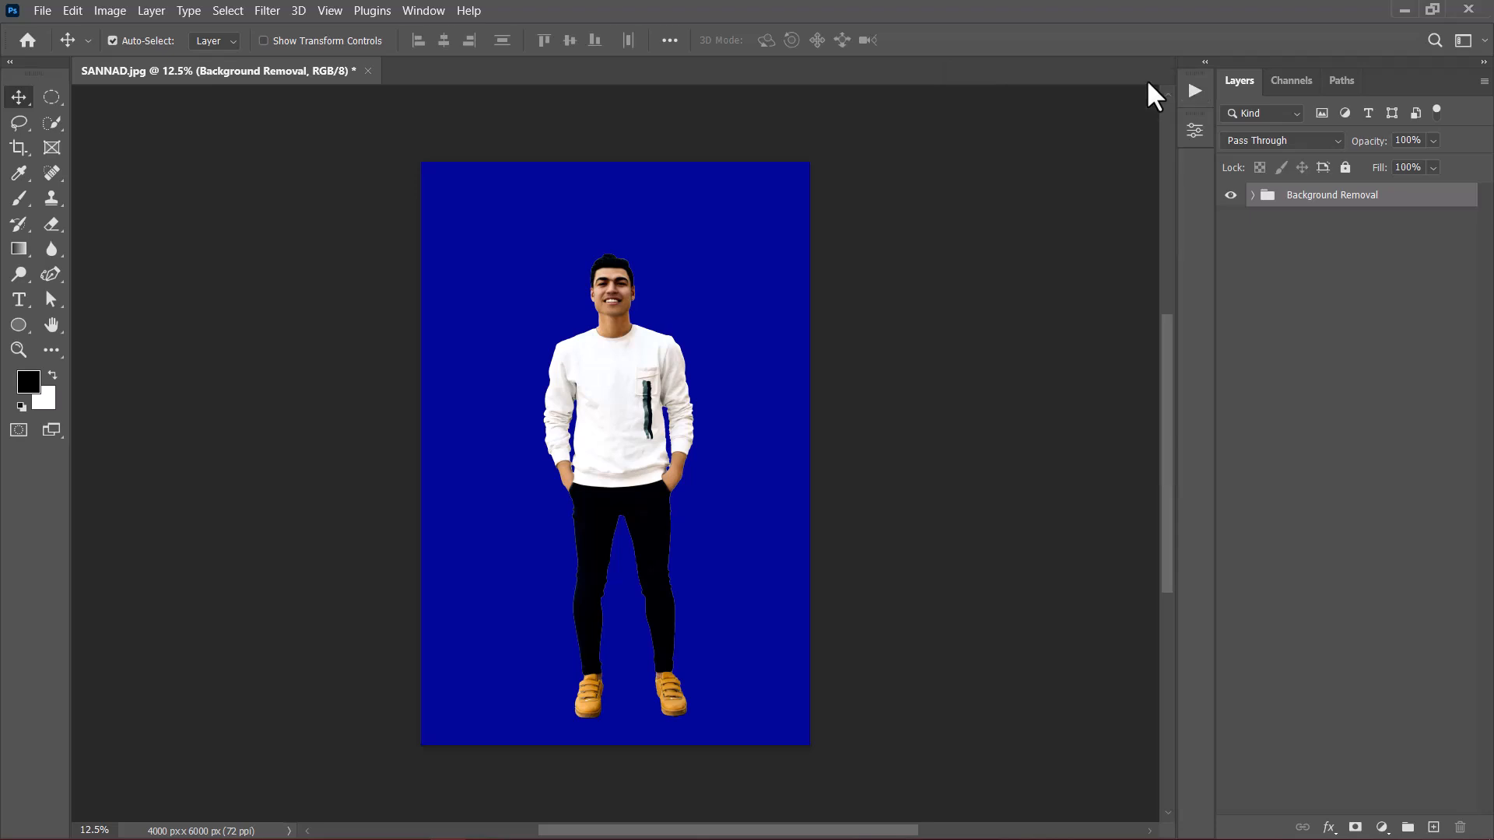
{"action": "left_click", "coordinate": [42, 11]}
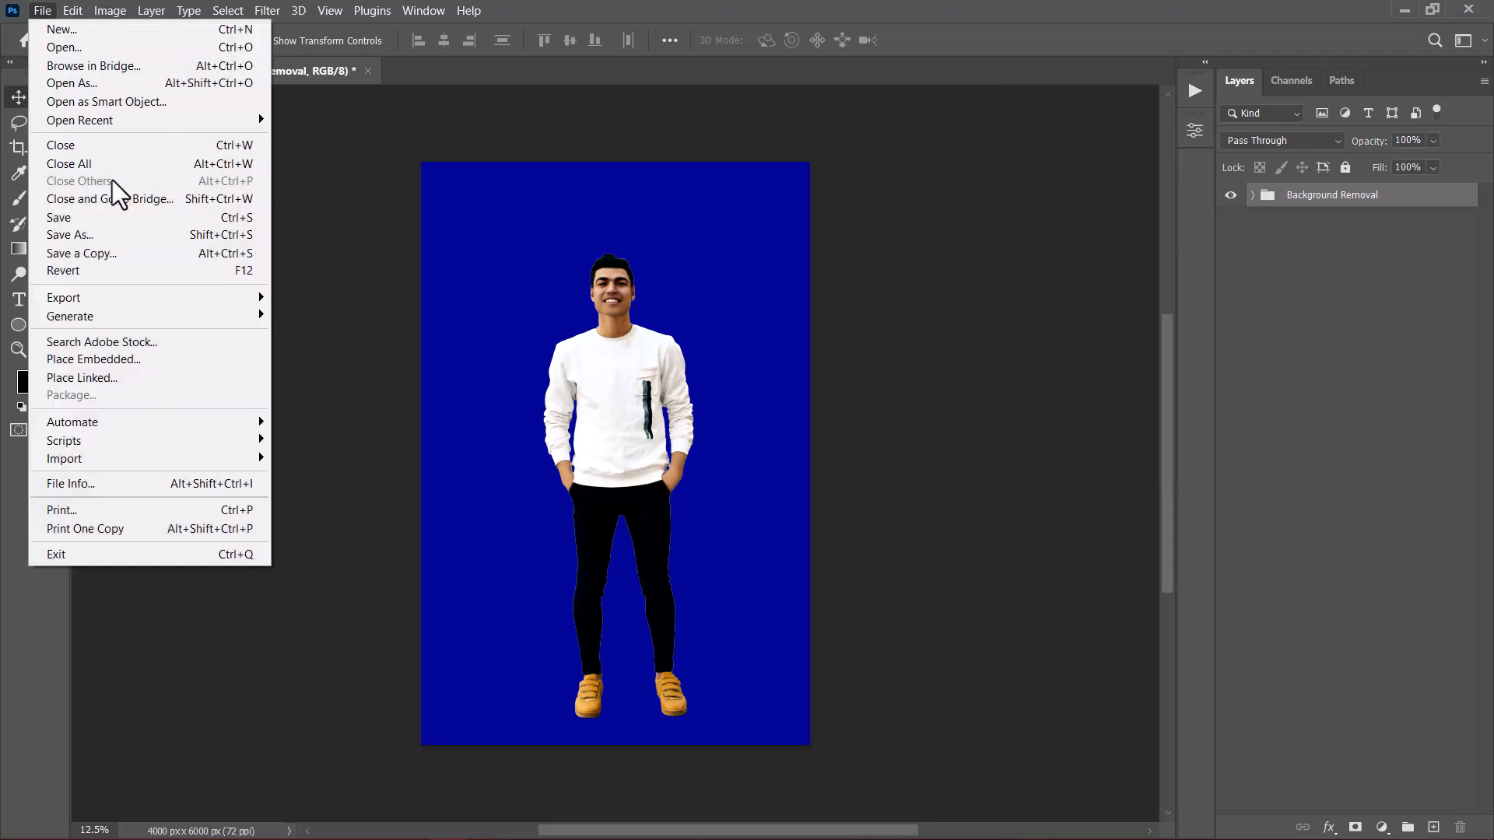
{"action": "left_click", "coordinate": [78, 271]}
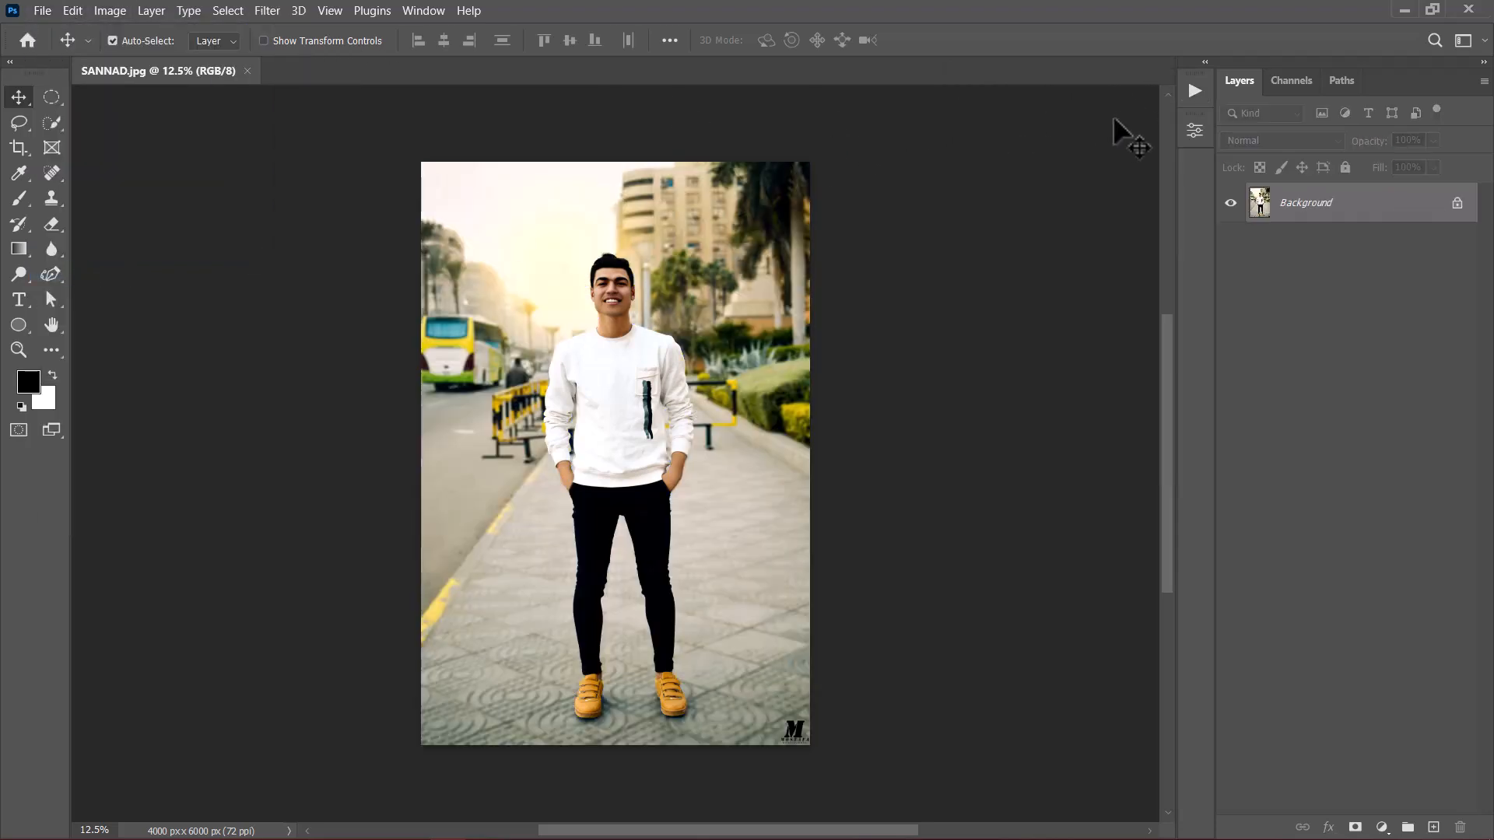
Step: Play the Remove background/prompts action on the photo and name the prompted fill layer "change colors"
{"action": "left_click", "coordinate": [1192, 91]}
{"action": "left_click", "coordinate": [1014, 206]}
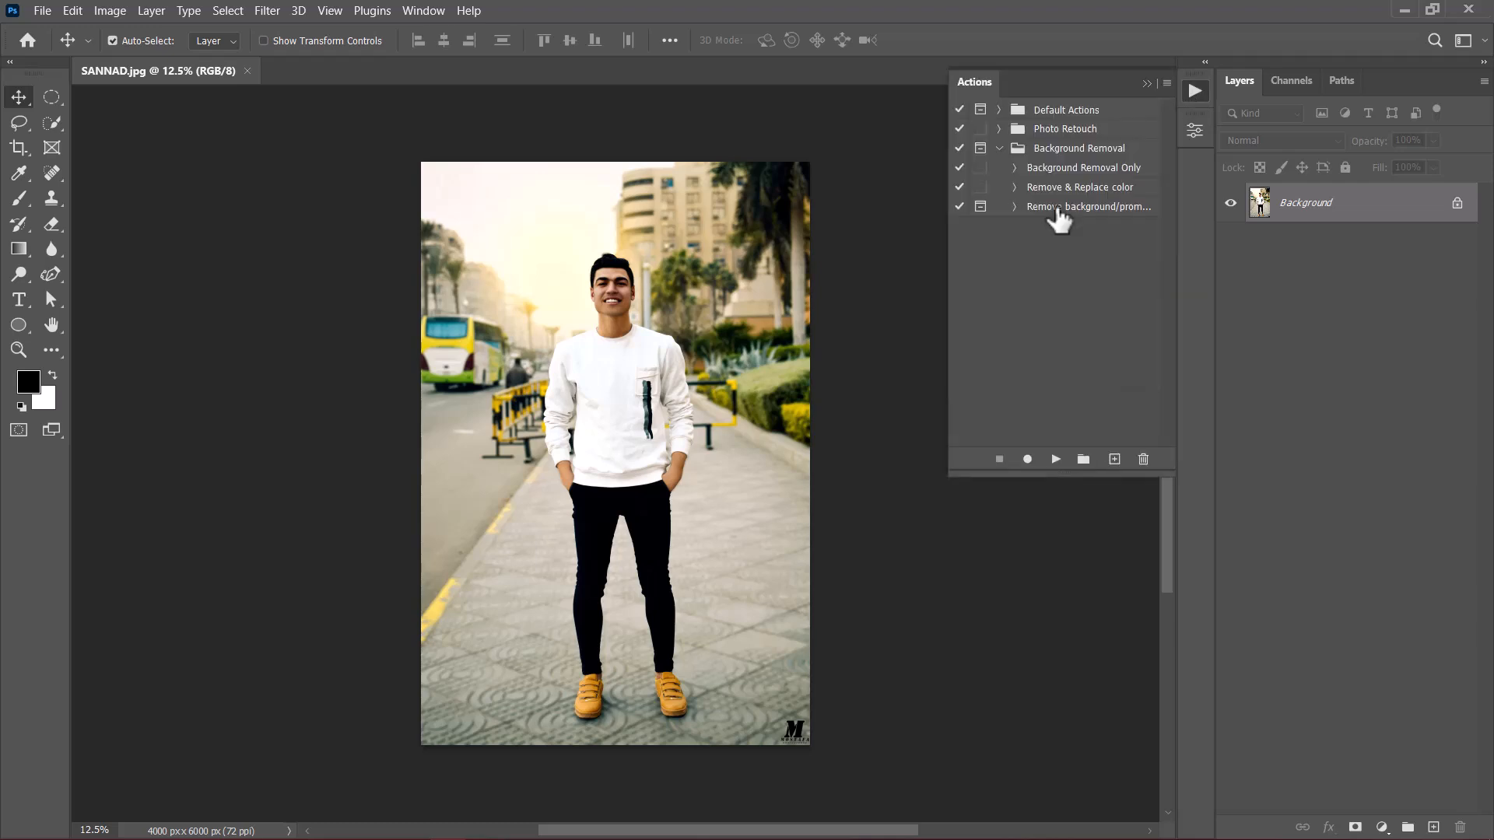
{"action": "left_click", "coordinate": [1054, 212]}
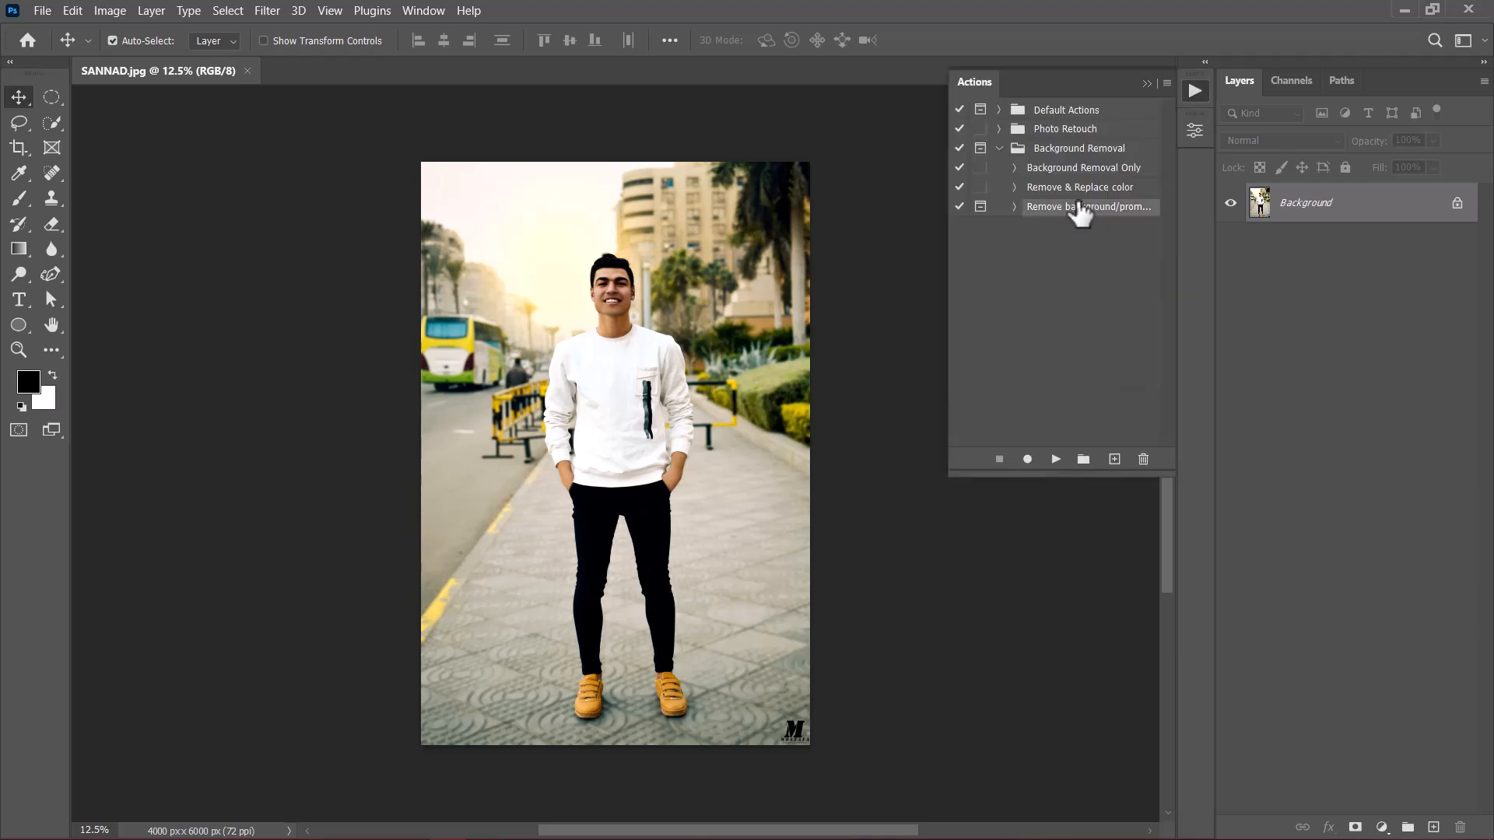
{"action": "left_click", "coordinate": [1055, 460]}
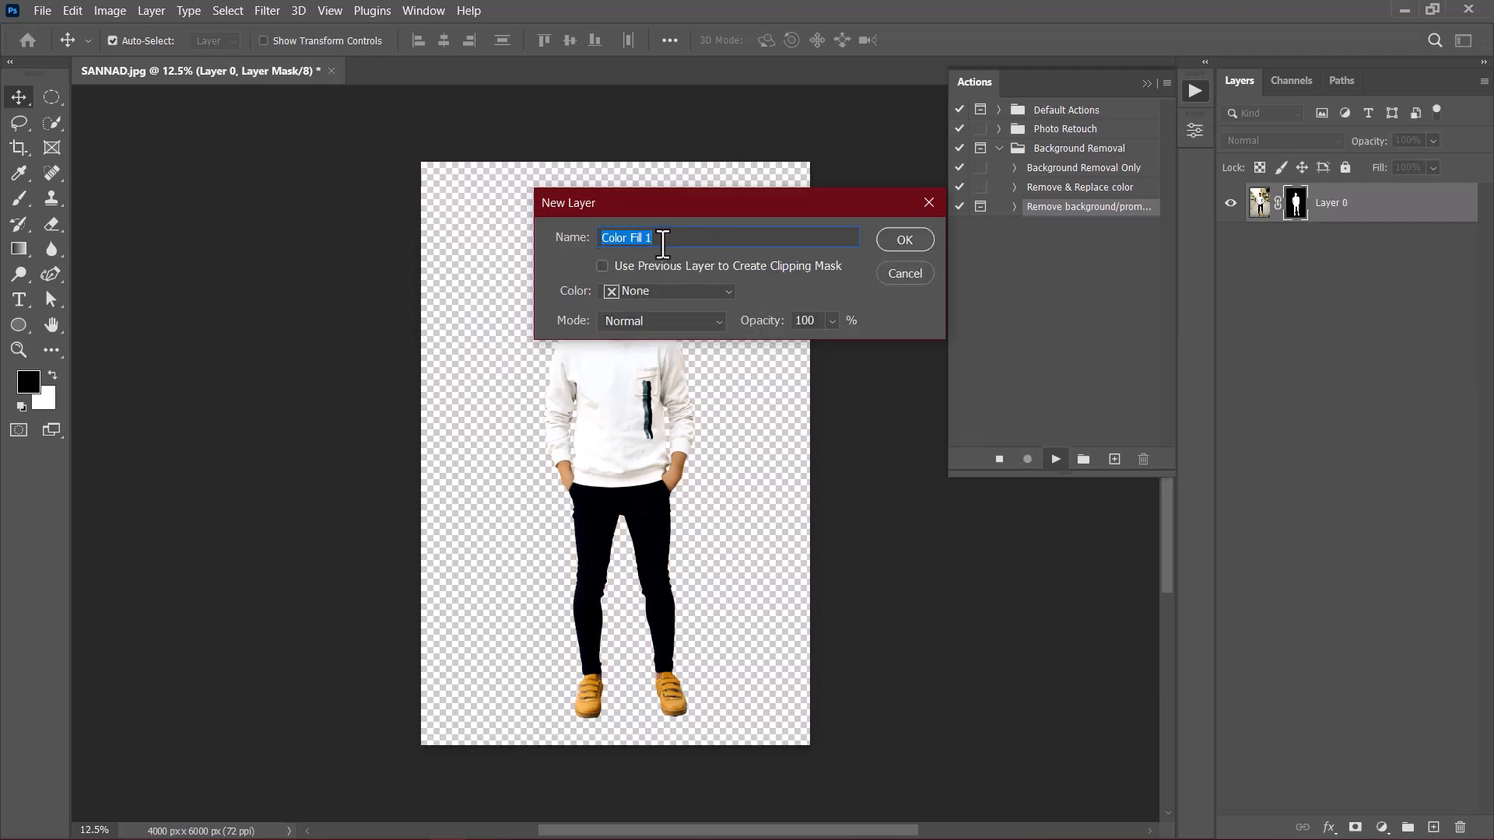
{"action": "type", "text": "change colors"}
{"action": "left_click", "coordinate": [904, 238]}
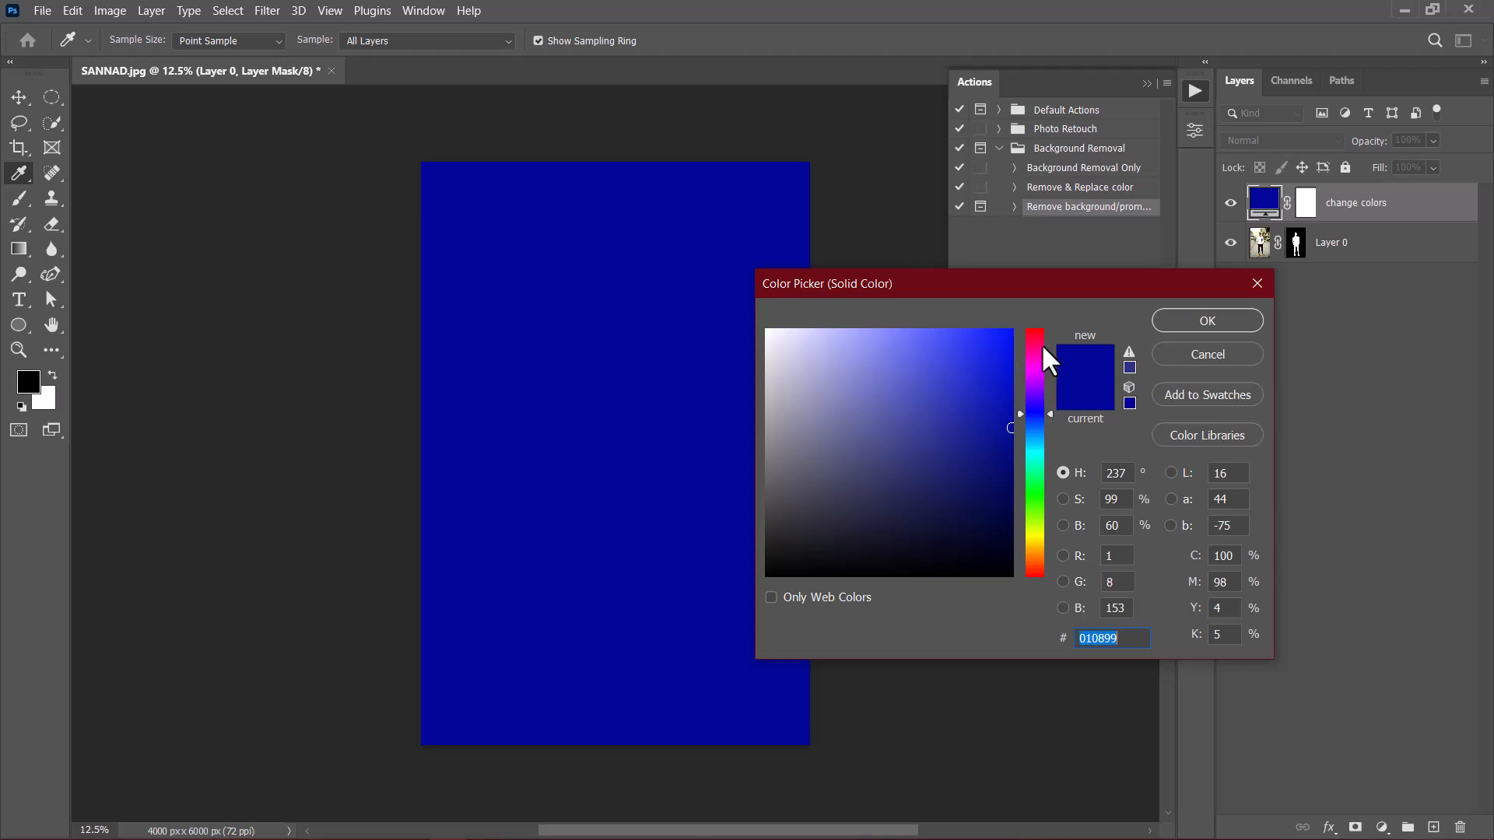
Step: Set the prompted fill color to light yellow (#f3d78c), let the action finish, and review its recorded steps
{"action": "left_click", "coordinate": [1034, 547]}
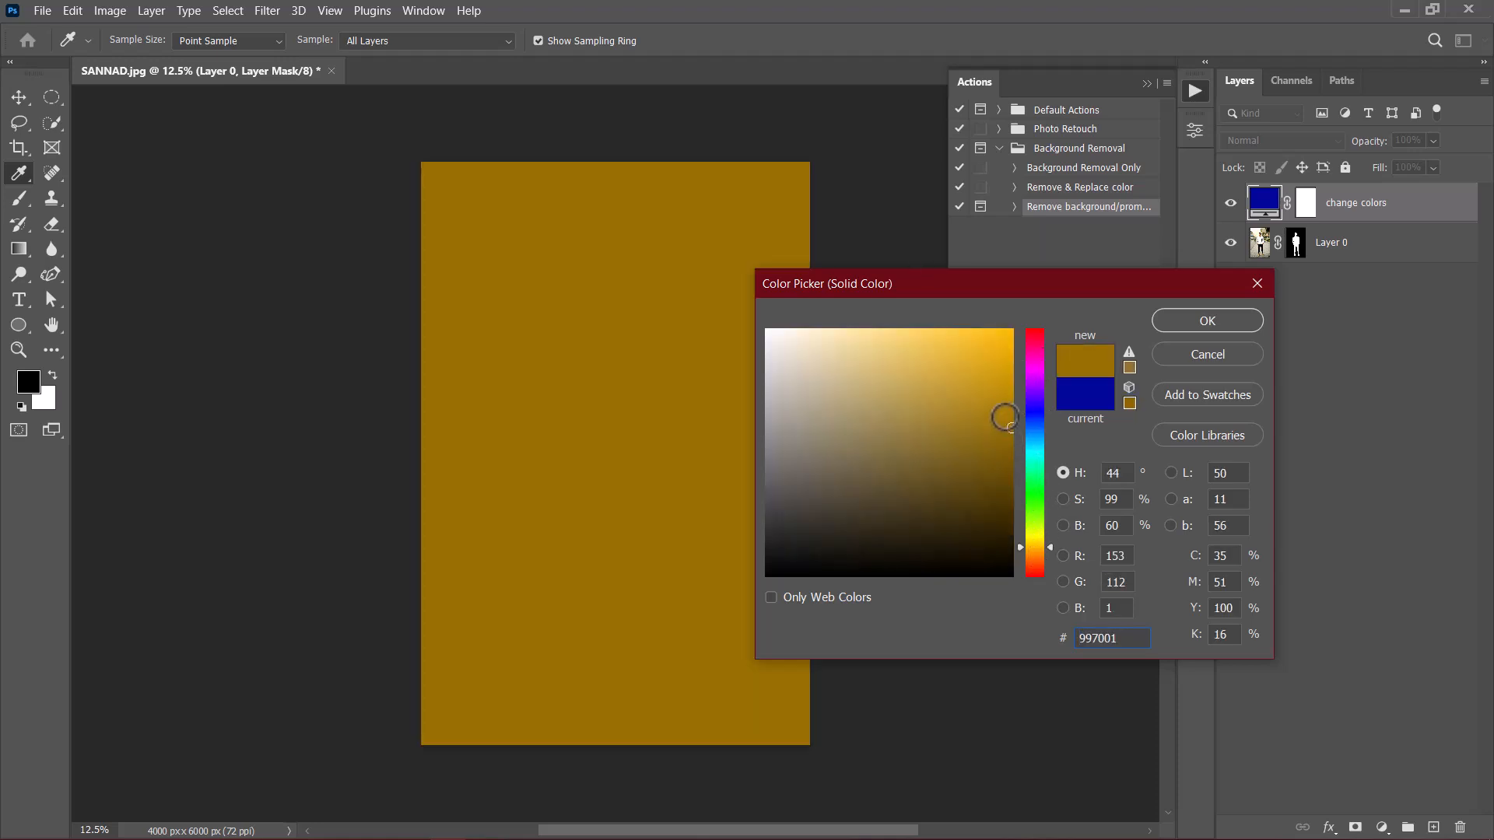
{"action": "left_click", "coordinate": [986, 418]}
{"action": "mouse_move", "coordinate": [986, 418]}
{"action": "left_mouse_down"}
{"action": "mouse_move", "coordinate": [998, 319]}
{"action": "mouse_move", "coordinate": [871, 341]}
{"action": "left_mouse_up"}
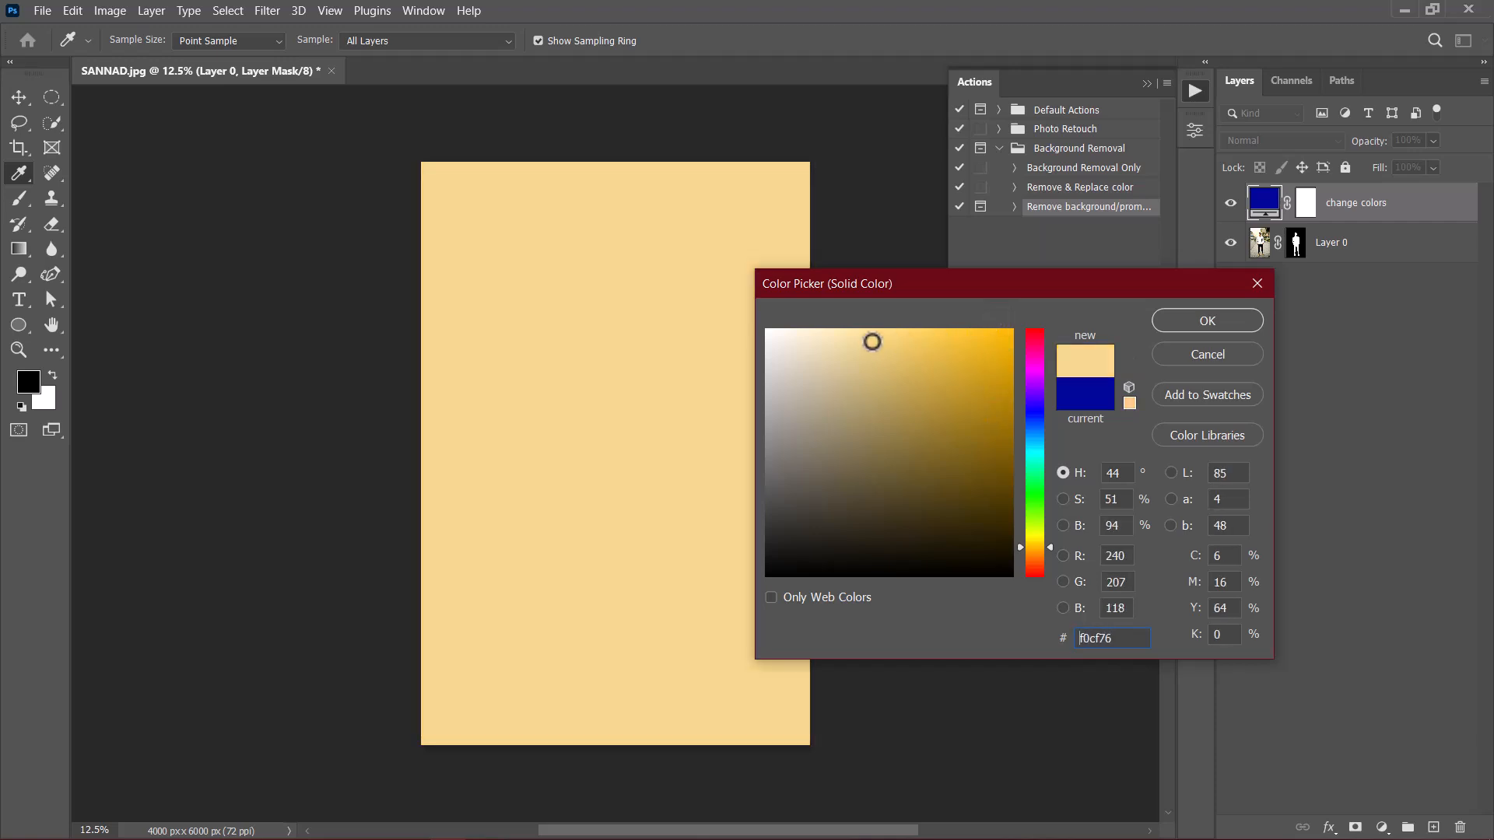
{"action": "left_click", "coordinate": [1197, 322]}
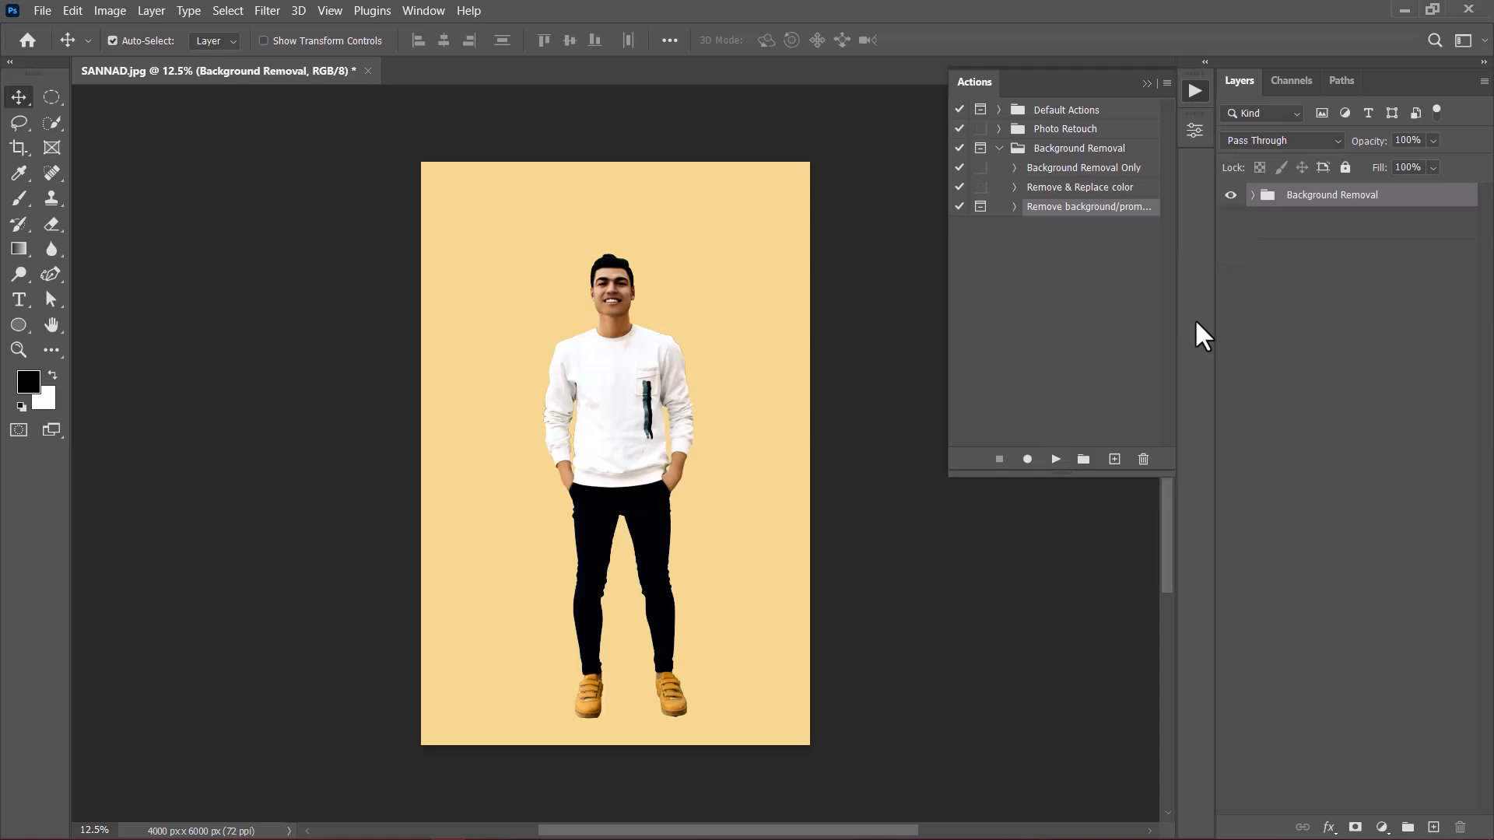
{"action": "left_click", "coordinate": [1015, 206]}
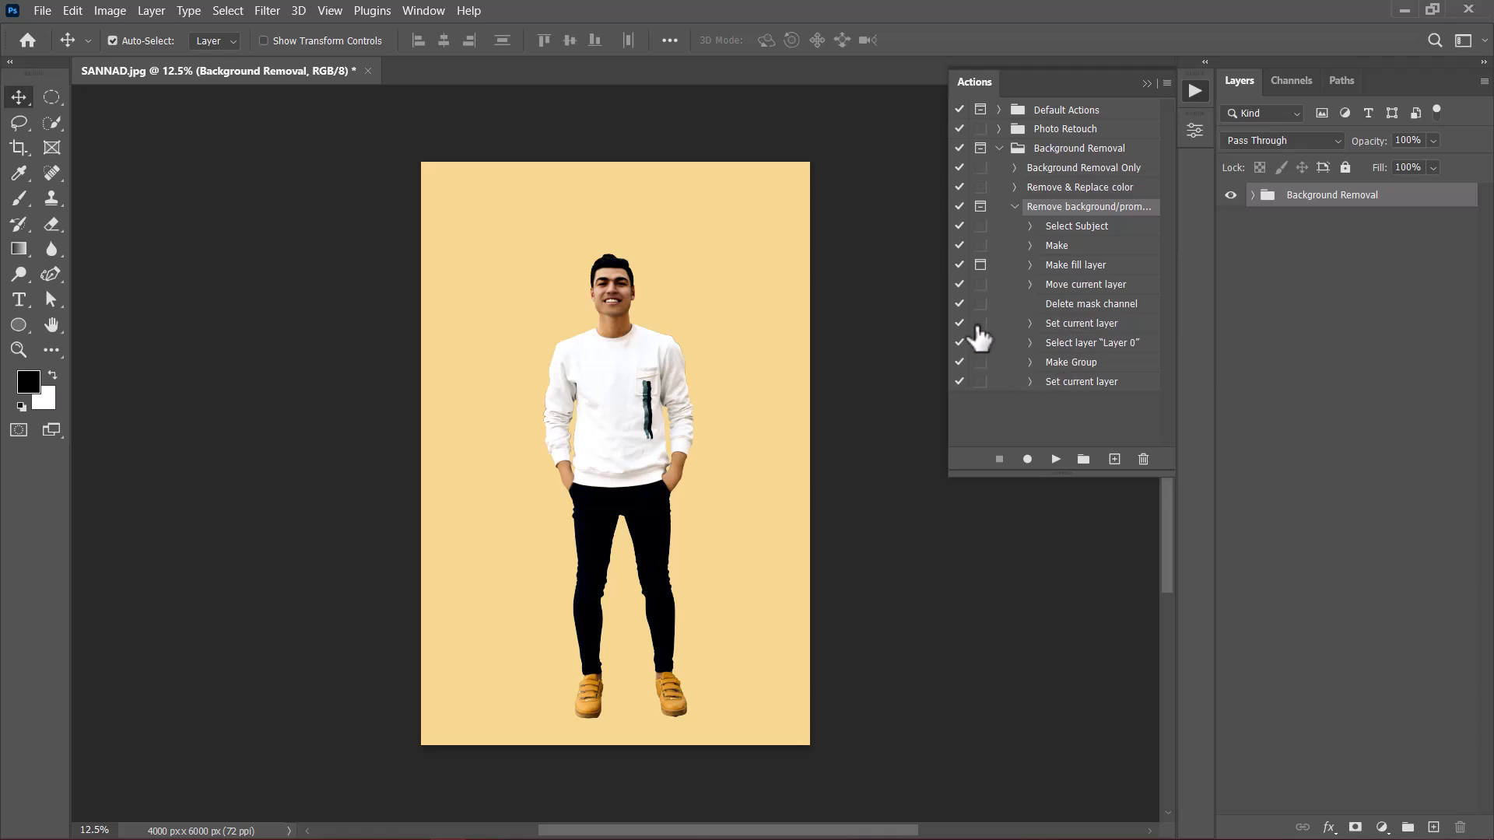
{"action": "left_click", "coordinate": [1015, 206]}
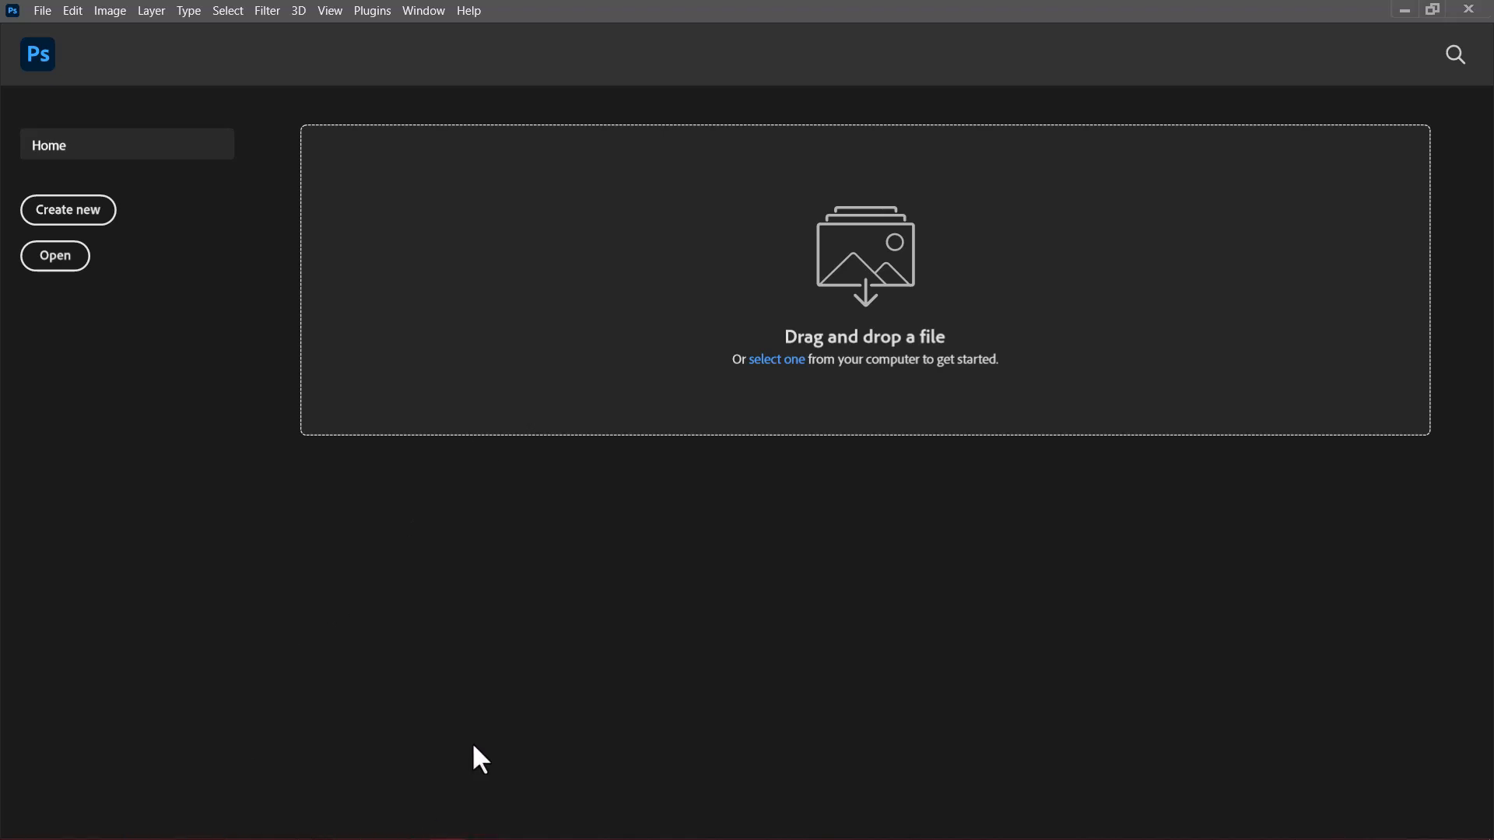
Step: Open the Image Processor script and choose the "Actons and batch processing video" folder as the source of images
{"action": "left_click", "coordinate": [40, 12]}
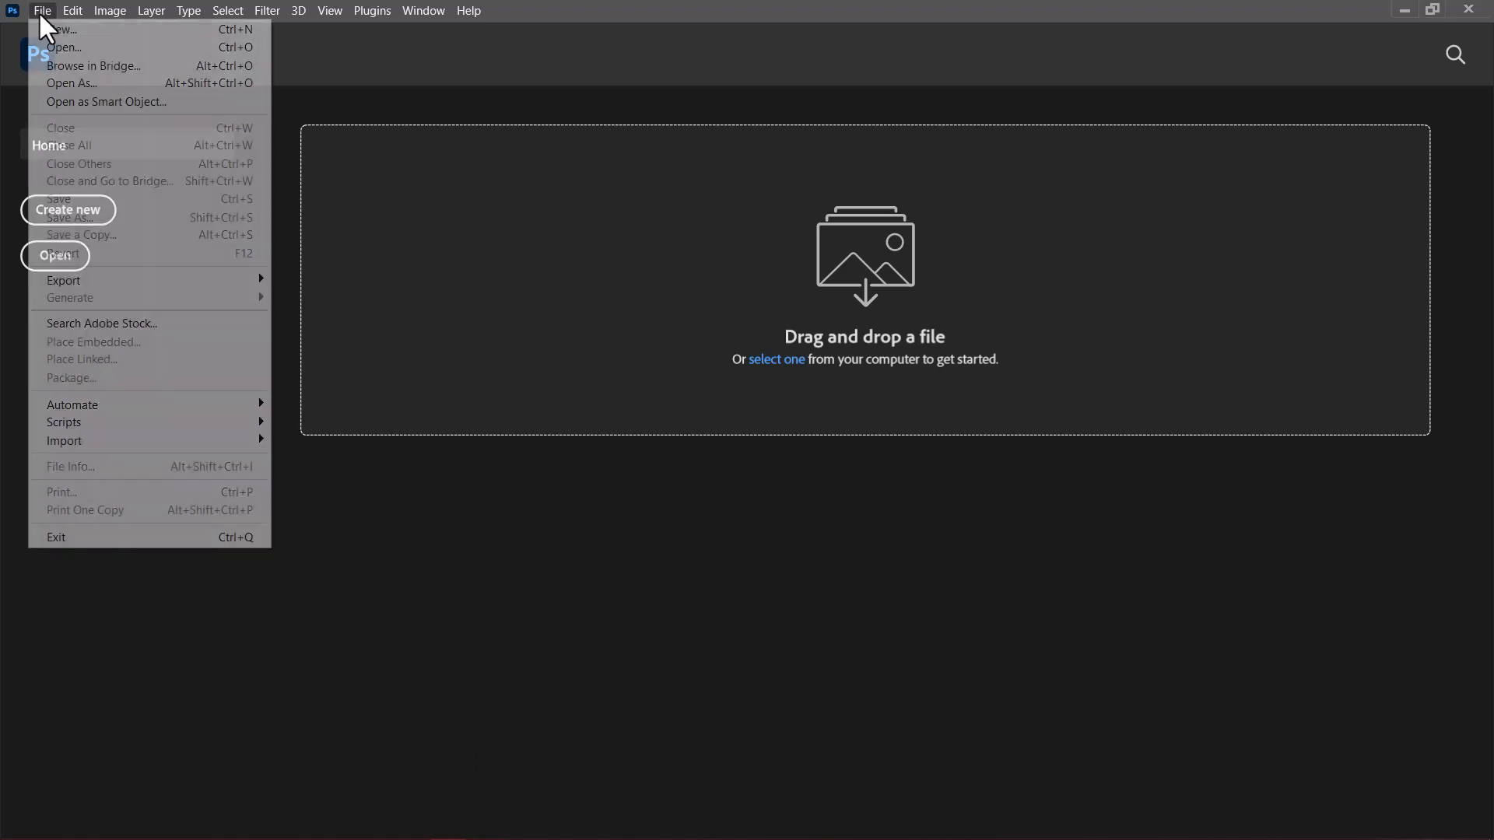
{"action": "mouse_move", "coordinate": [100, 426]}
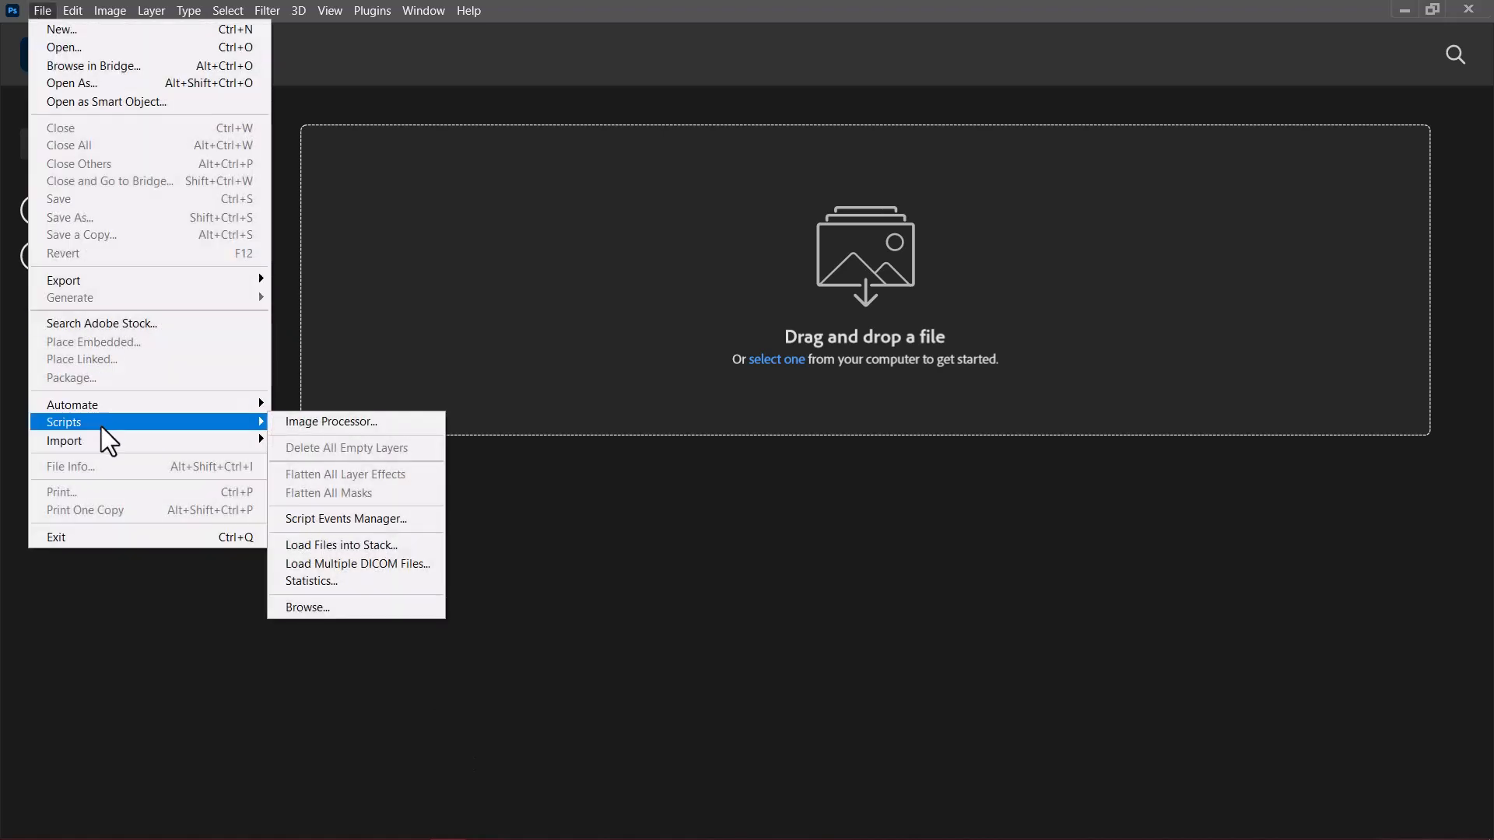
{"action": "left_click", "coordinate": [327, 428]}
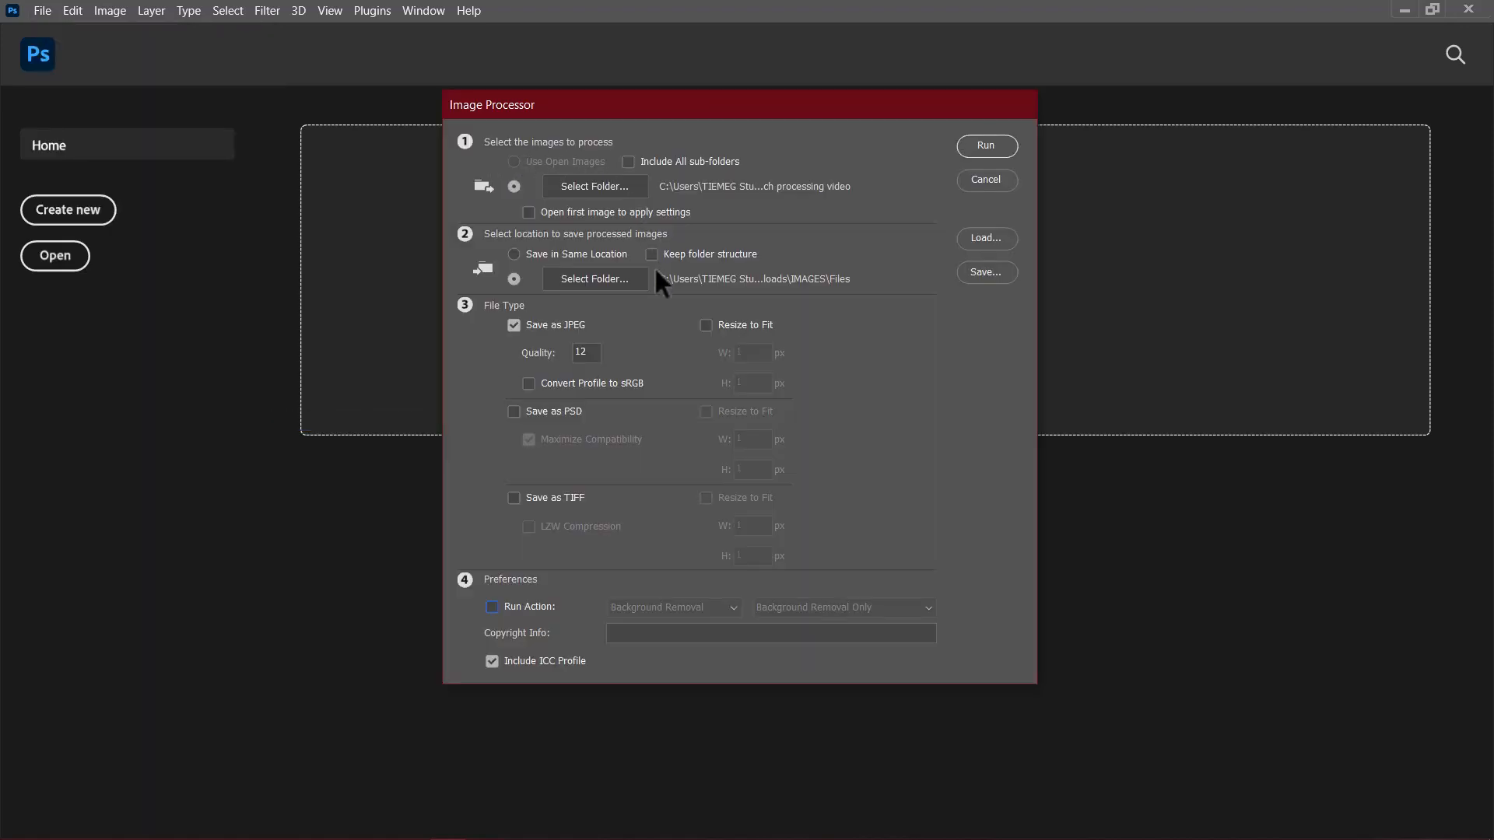
{"action": "left_click", "coordinate": [582, 184]}
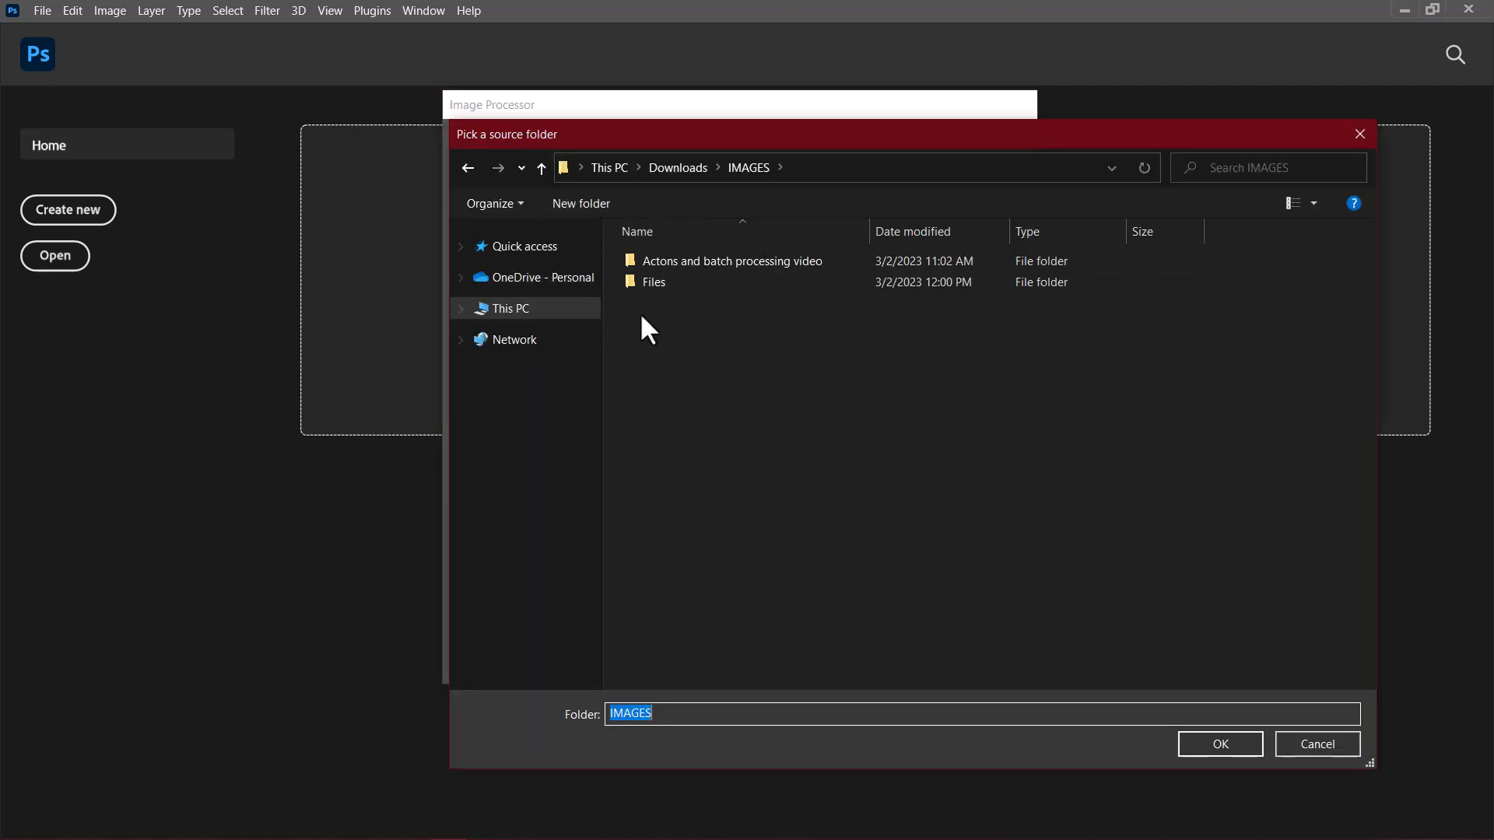
{"action": "left_click", "coordinate": [659, 257]}
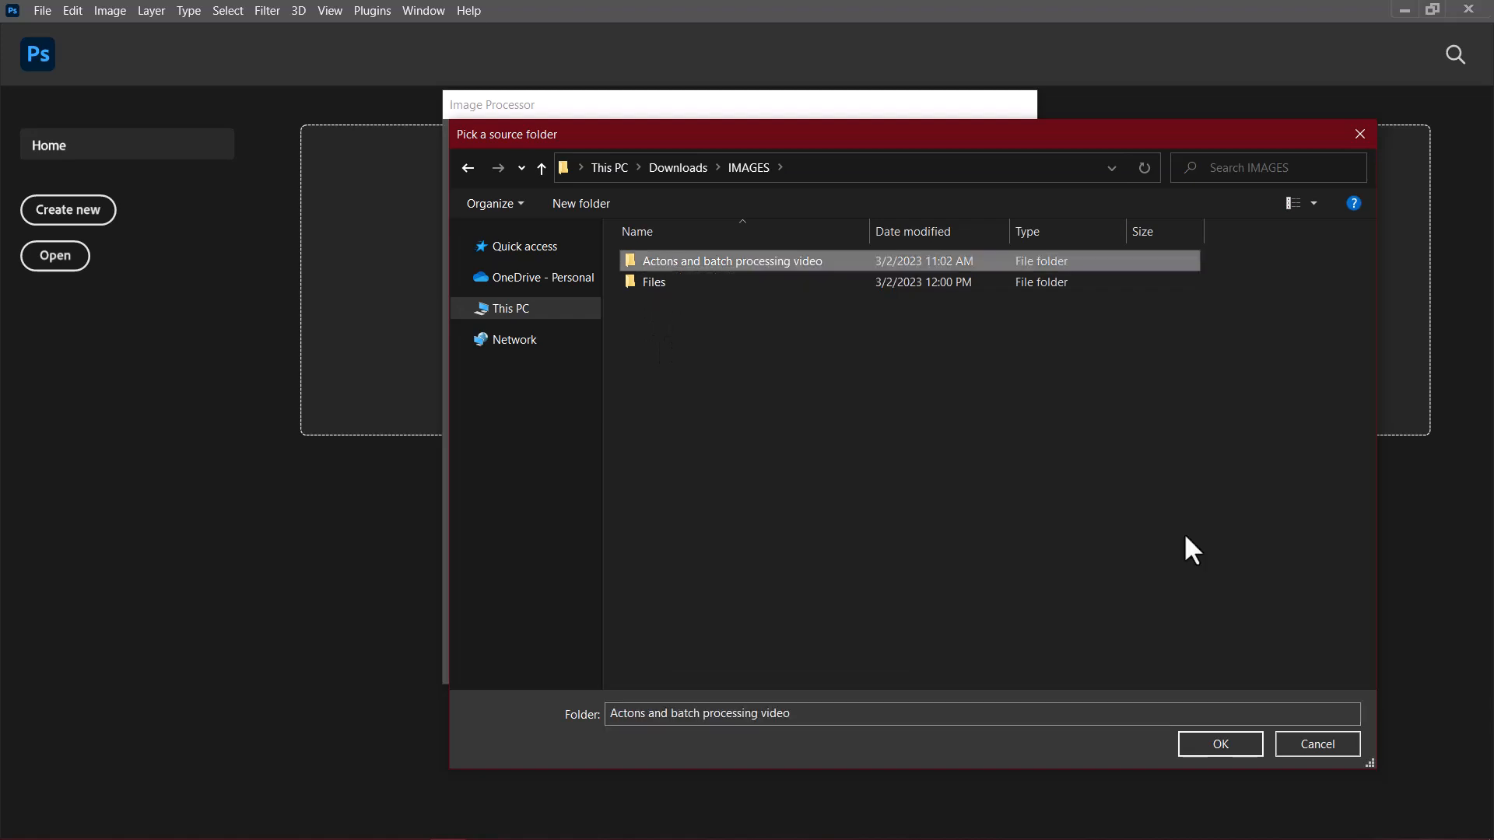
{"action": "left_click", "coordinate": [1219, 743]}
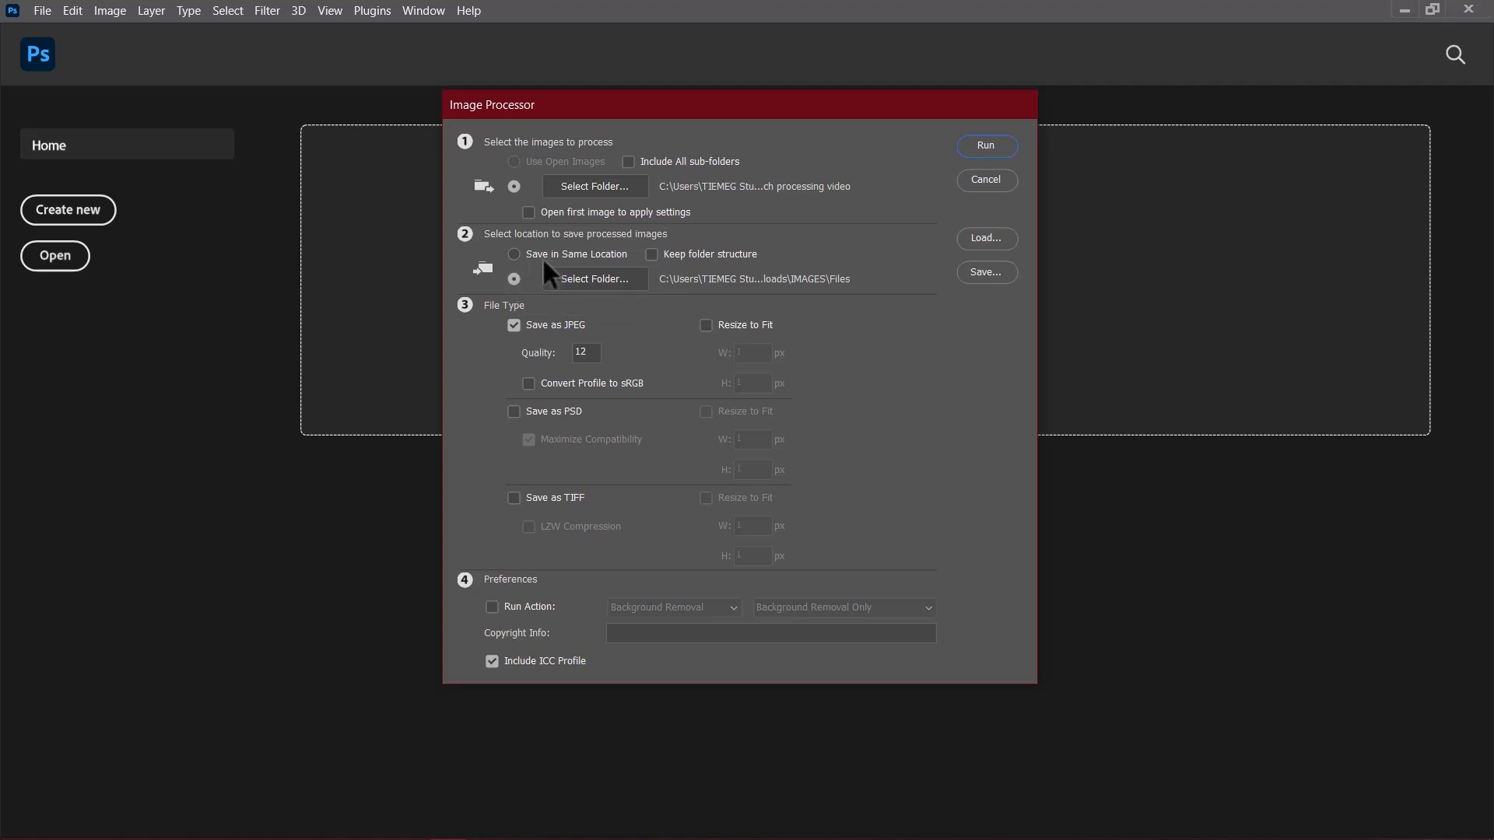
Step: Choose the Files folder inside IMAGES as the save location for the processed images
{"action": "left_click", "coordinate": [516, 255]}
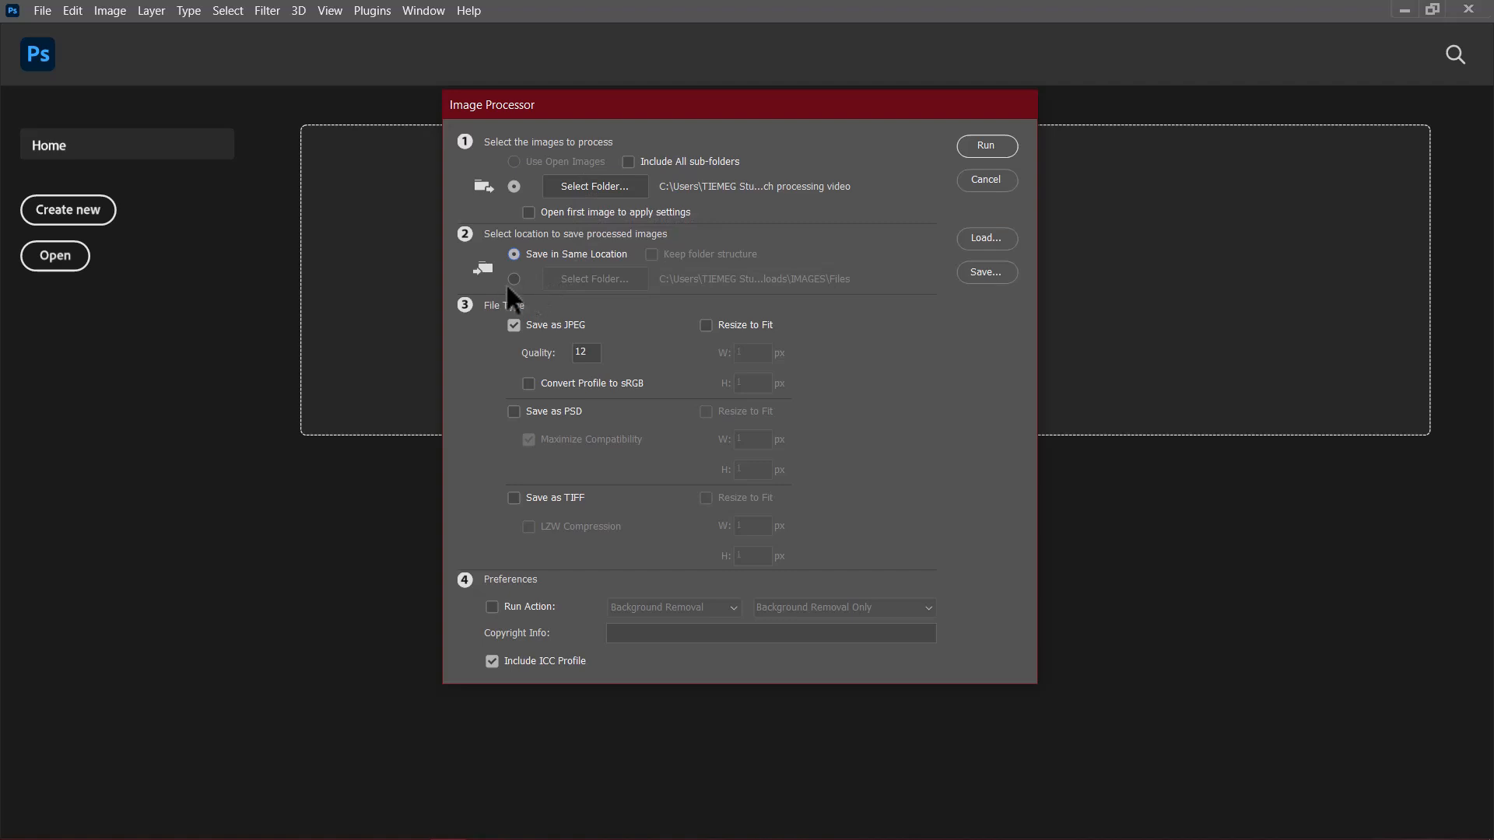
{"action": "left_click", "coordinate": [514, 279]}
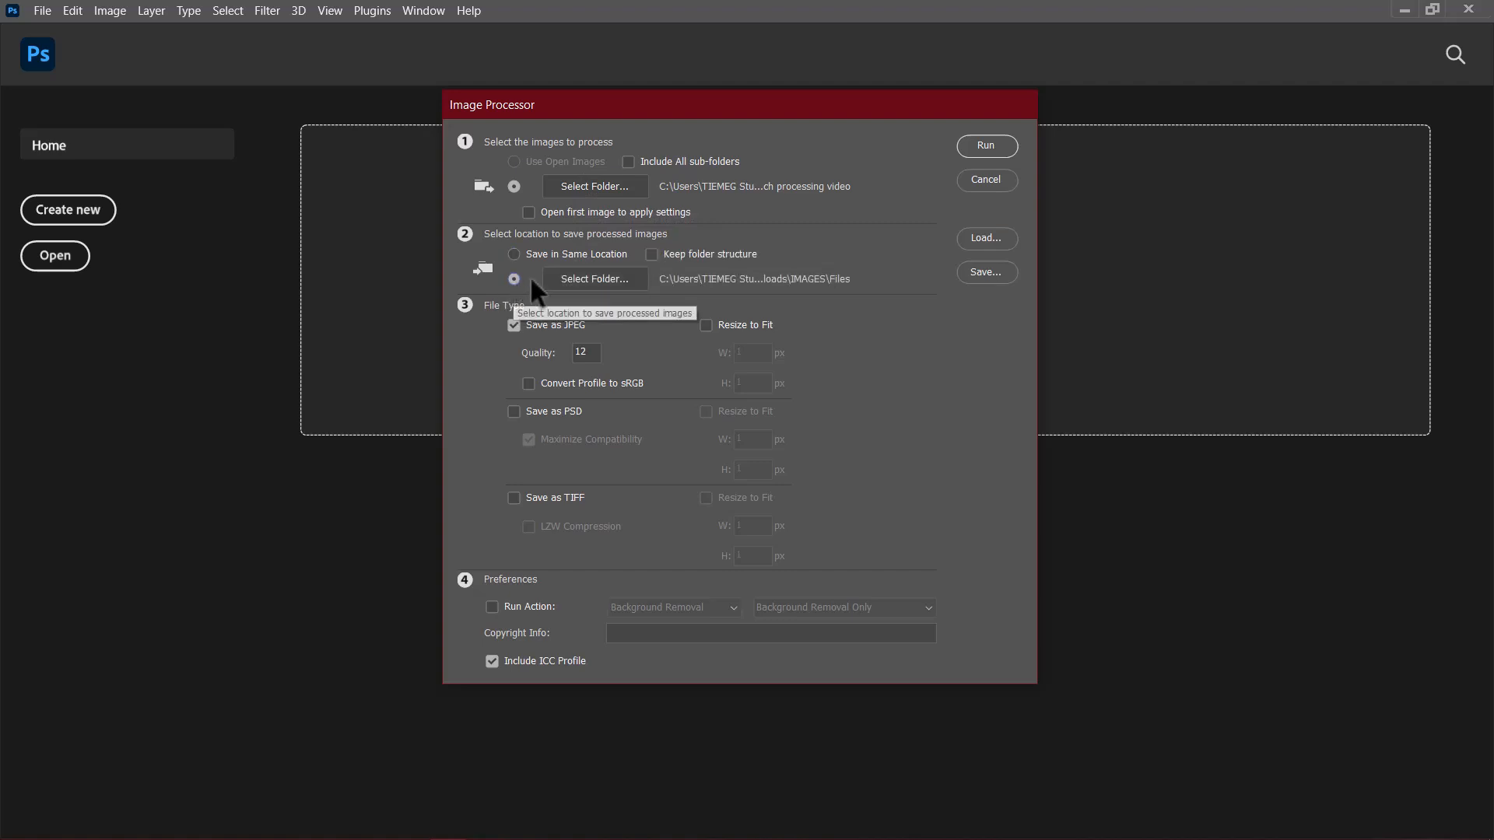
{"action": "left_click", "coordinate": [589, 278]}
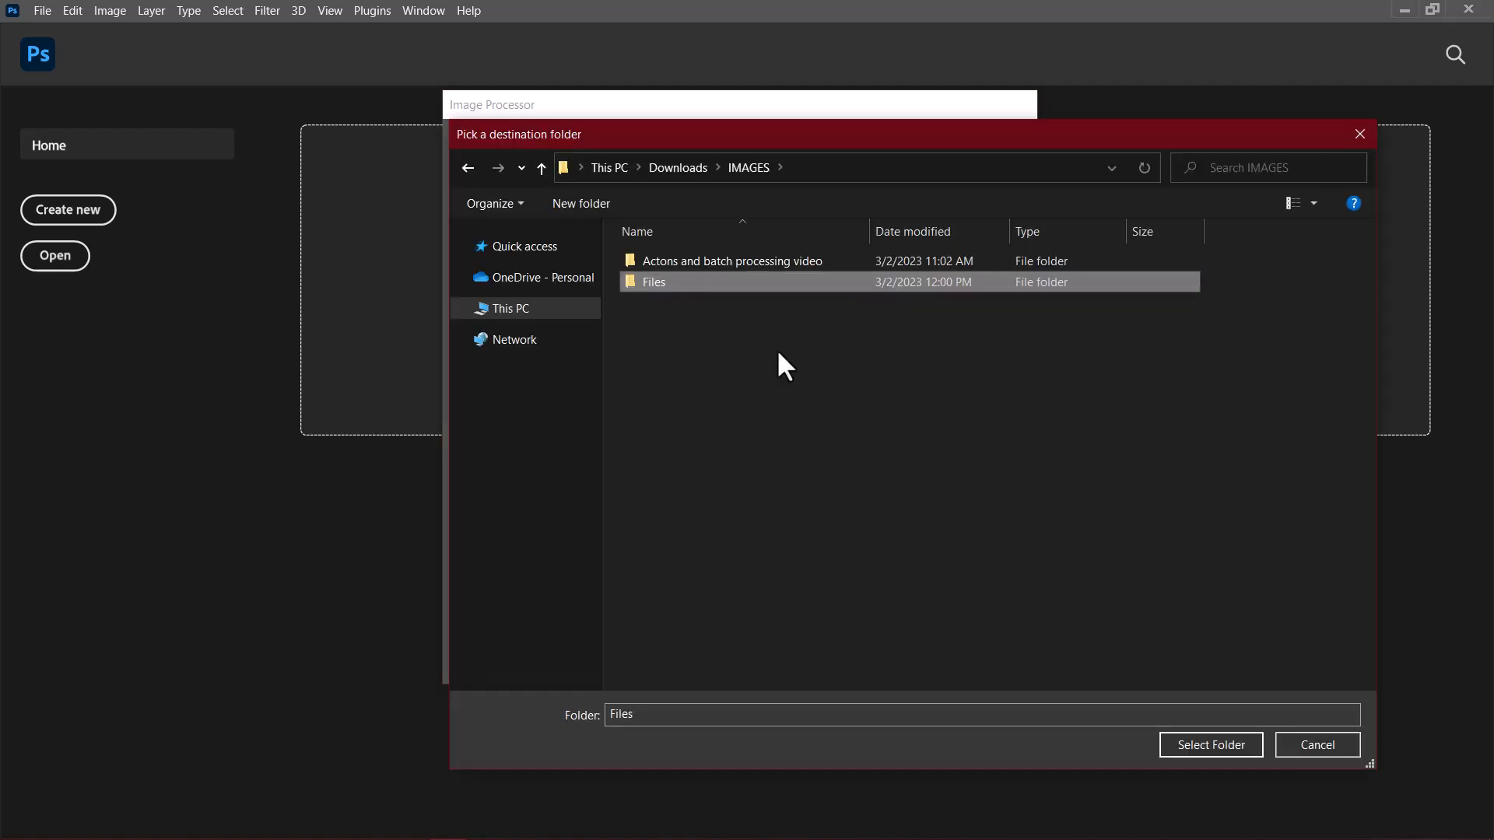
{"action": "left_click", "coordinate": [1205, 746]}
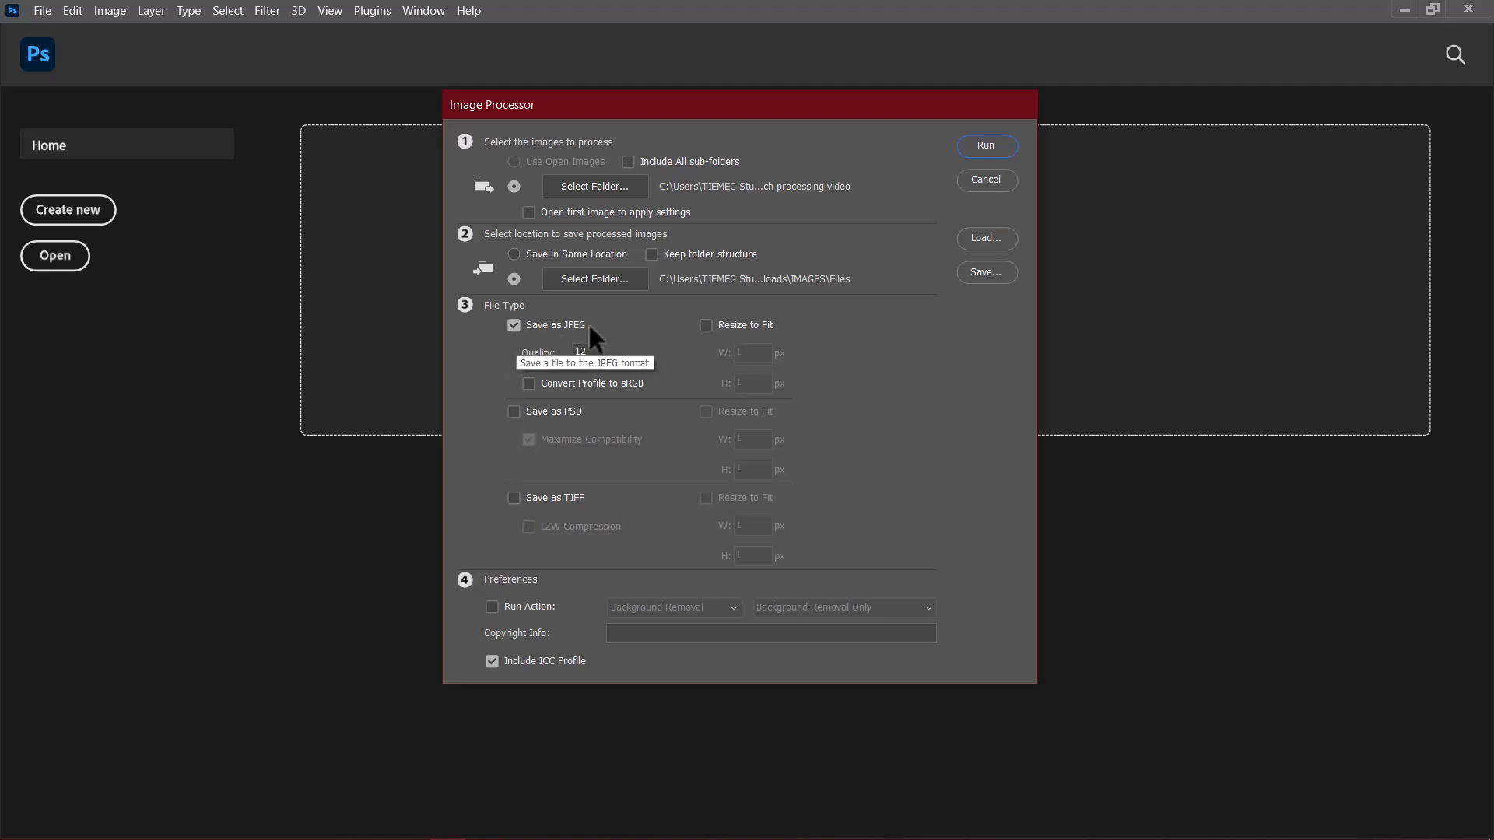
Step: Set the JPEG quality to 12 and run the batch with the Remove & Replace color action from the Background Removal set
{"action": "double_click", "coordinate": [576, 352]}
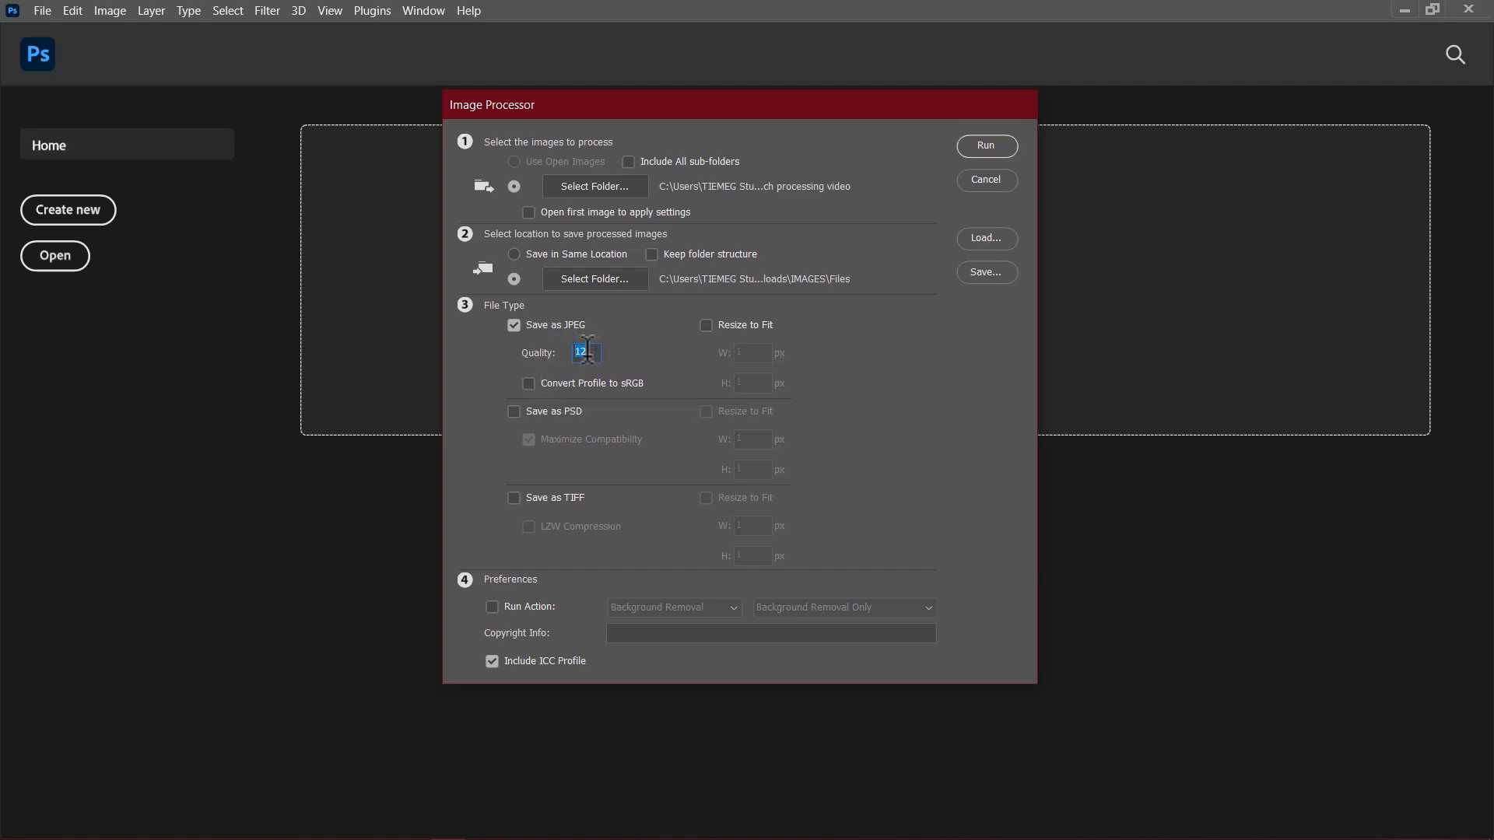
{"action": "type", "text": "12"}
{"action": "left_click", "coordinate": [501, 609]}
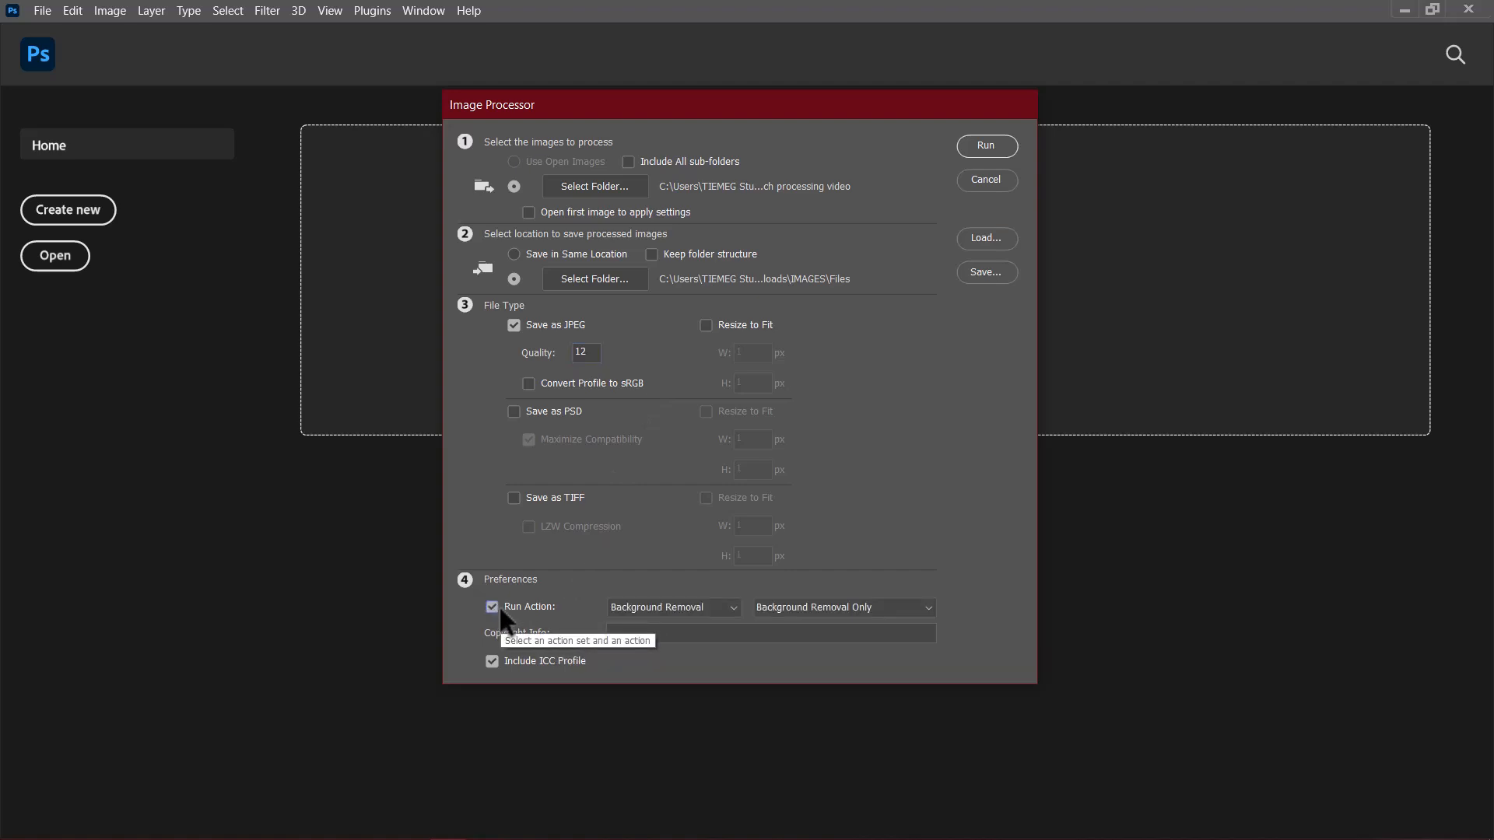
{"action": "left_click", "coordinate": [673, 608]}
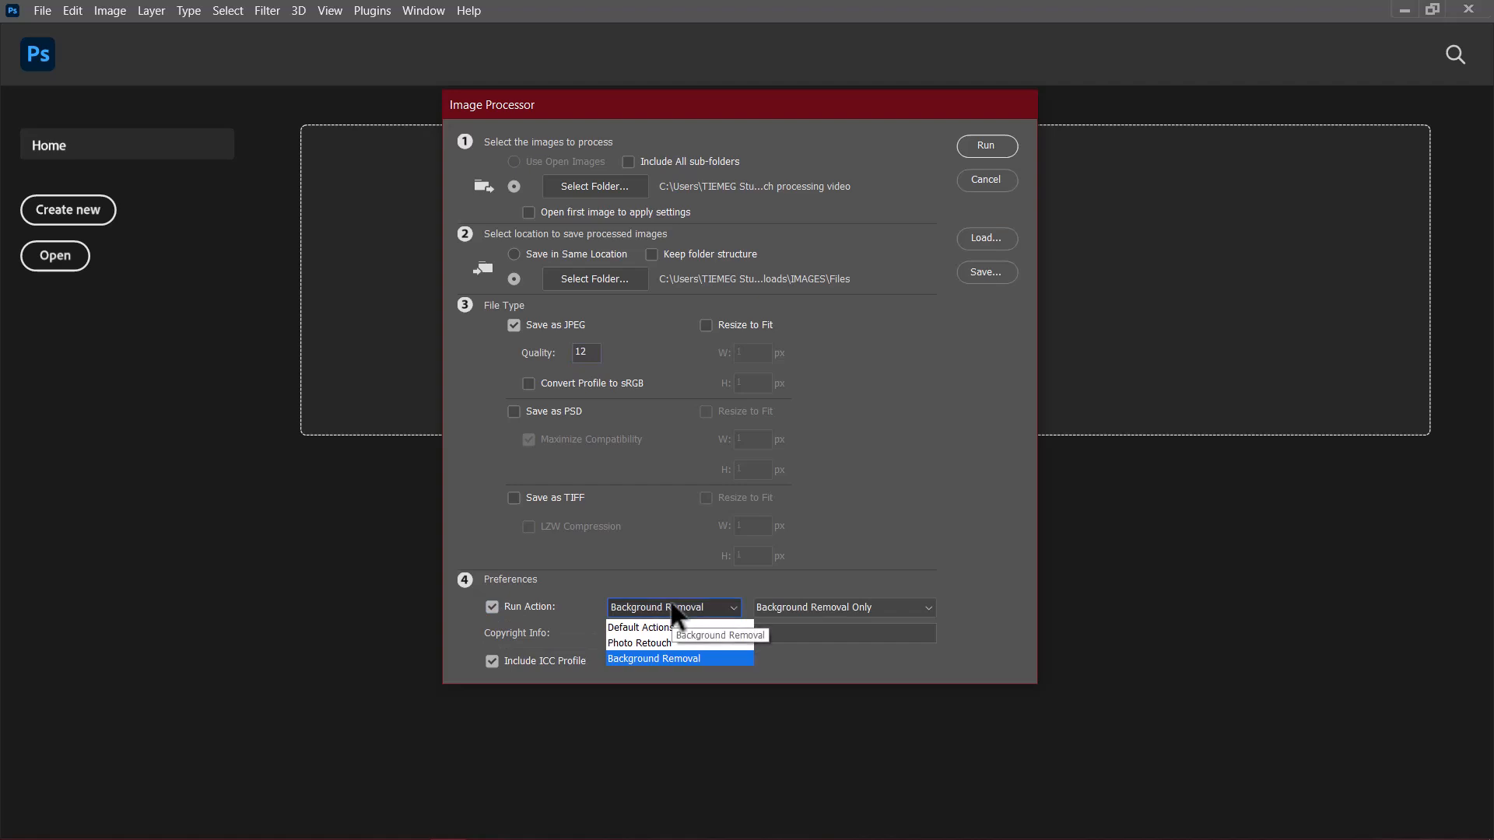
{"action": "left_click", "coordinate": [635, 658]}
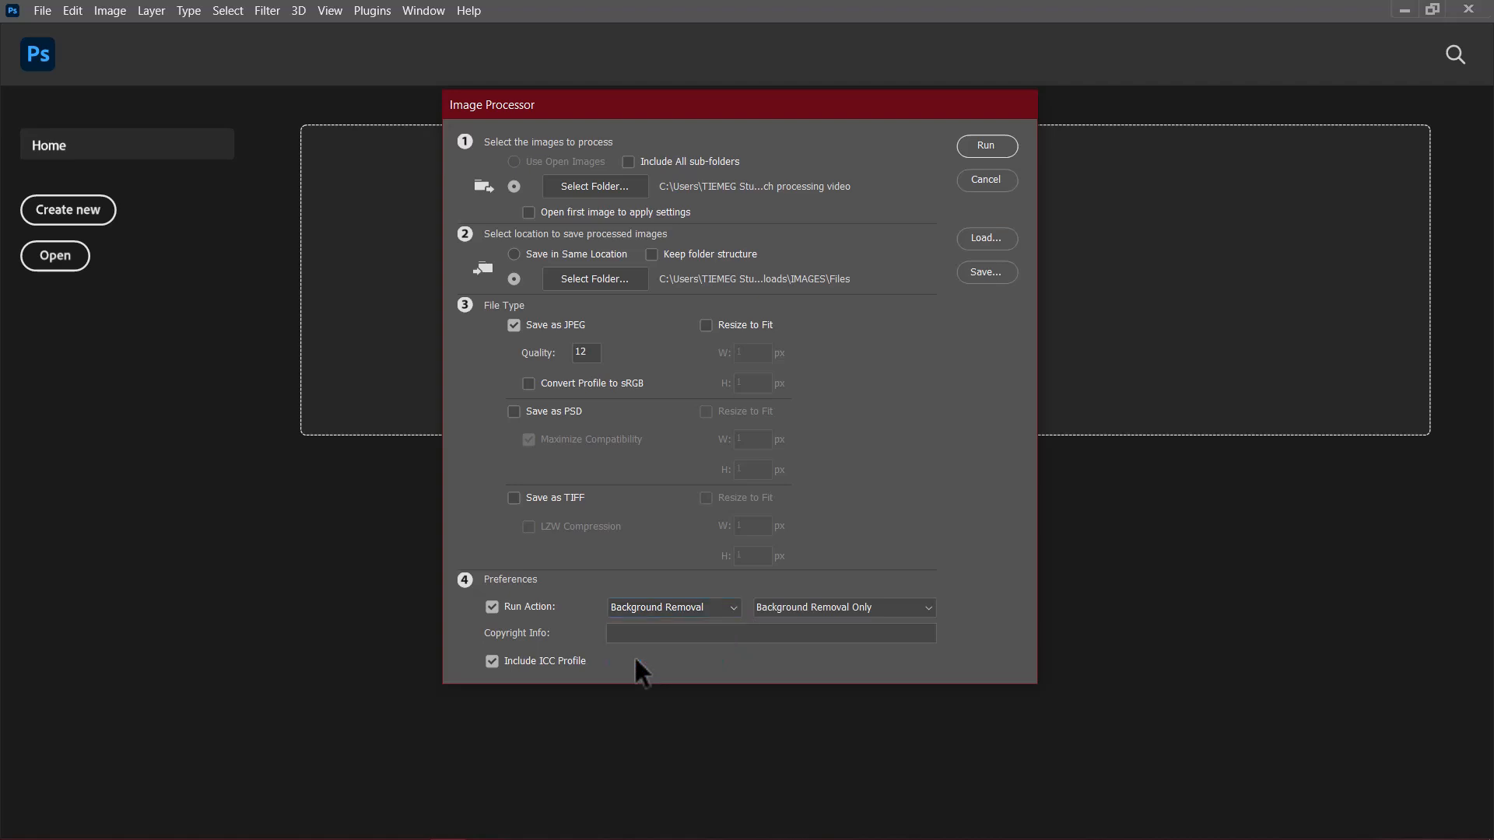
{"action": "left_click", "coordinate": [849, 608]}
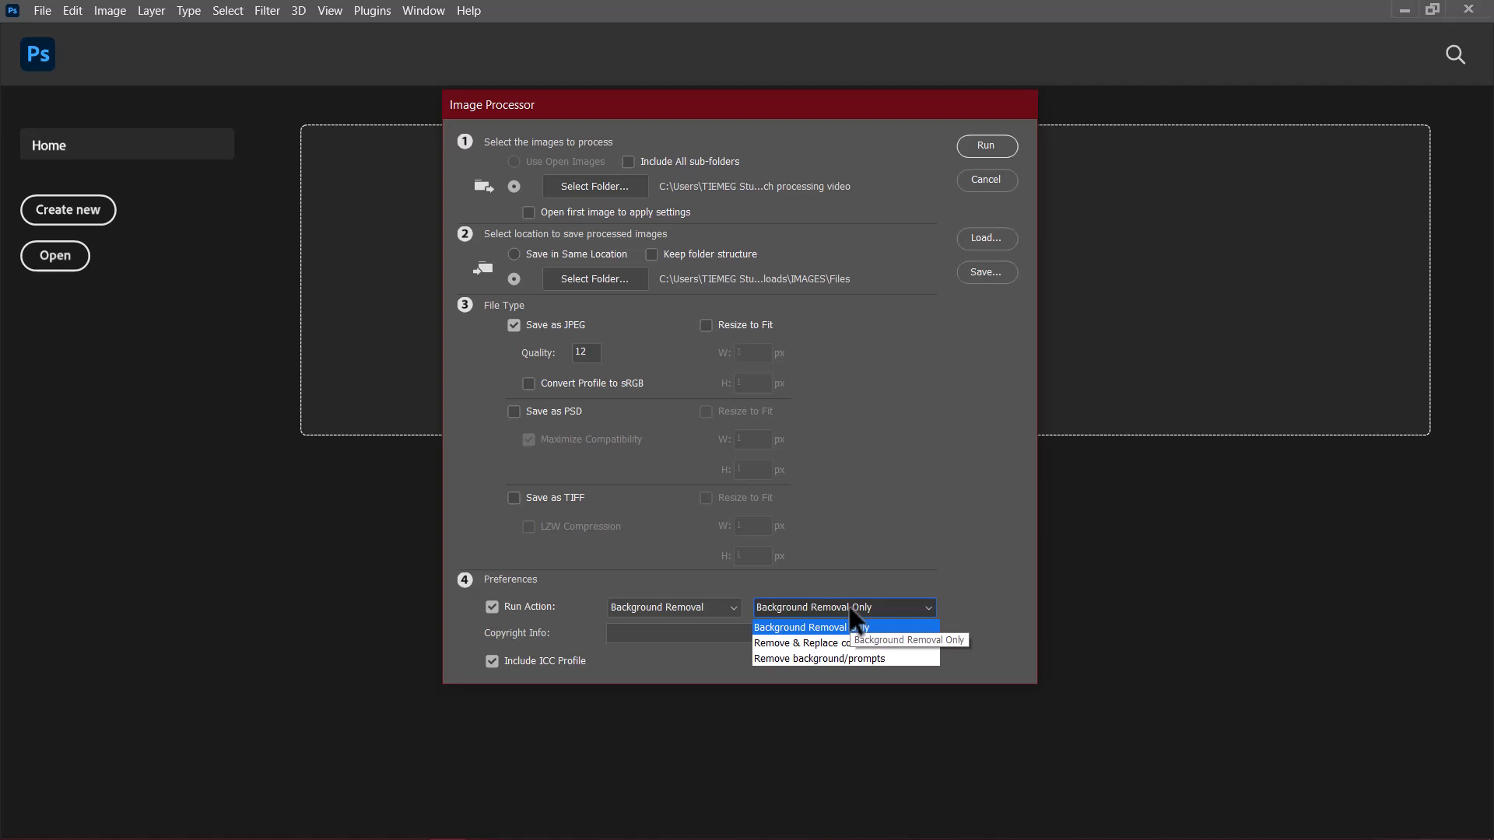
{"action": "left_click", "coordinate": [796, 646]}
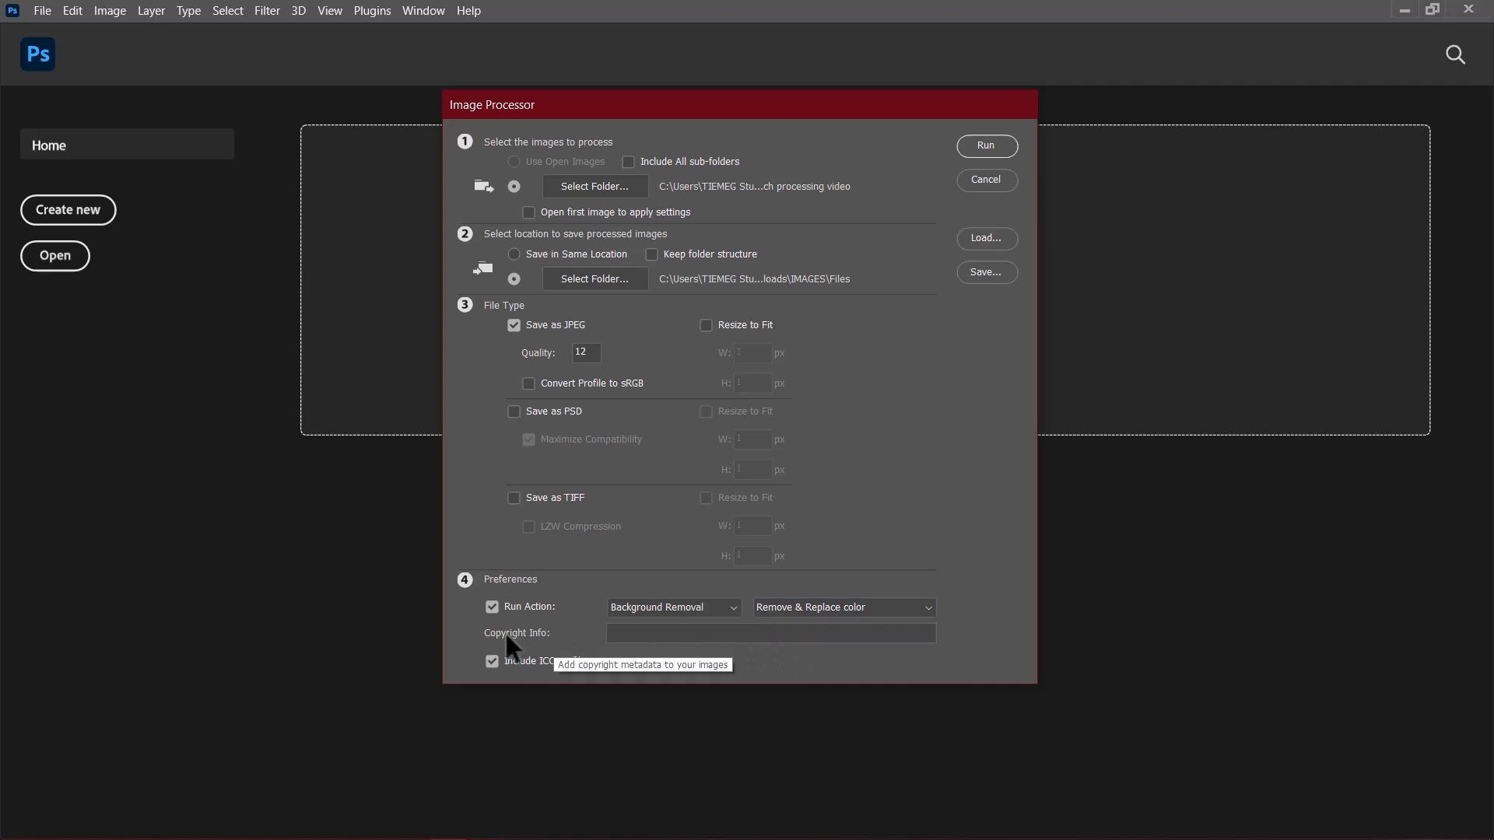
{"action": "left_click", "coordinate": [690, 632]}
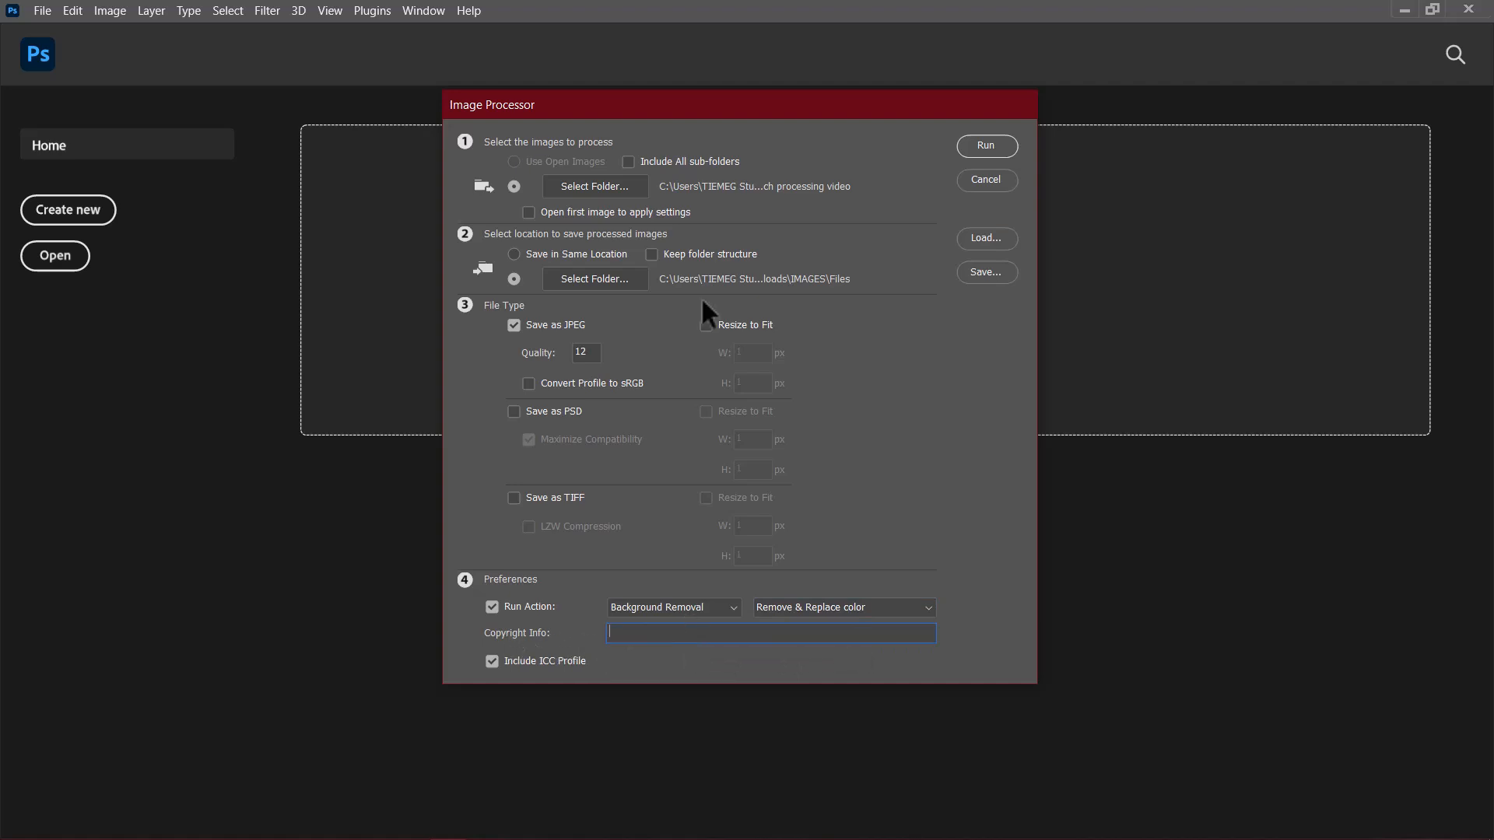
{"action": "left_click", "coordinate": [985, 147]}
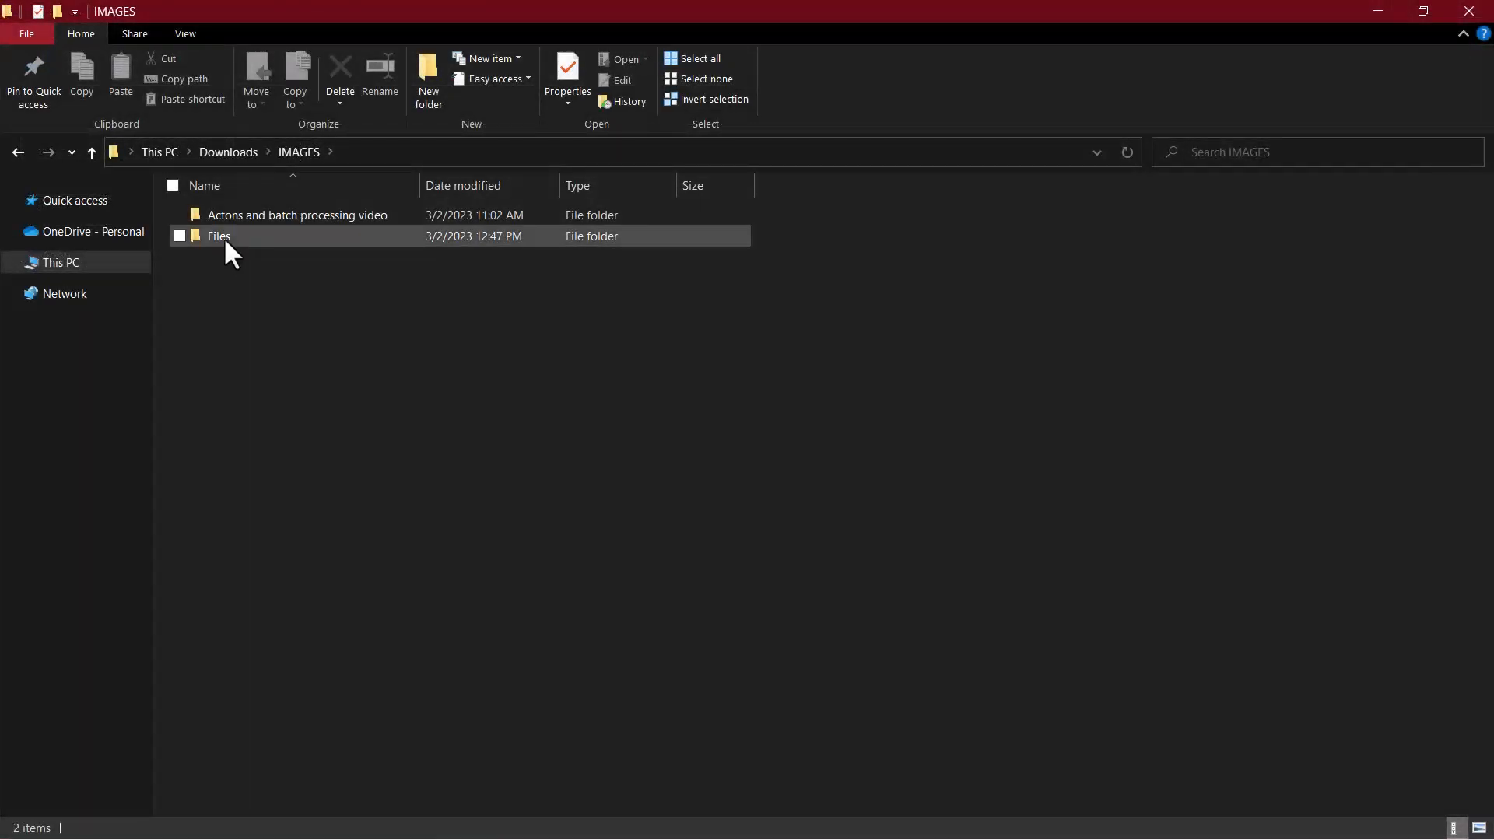
Step: Switch to File Explorer, open the JPEG folder inside Files, and inspect the processed images one by one in the photo viewer
{"action": "double_click", "coordinate": [225, 241]}
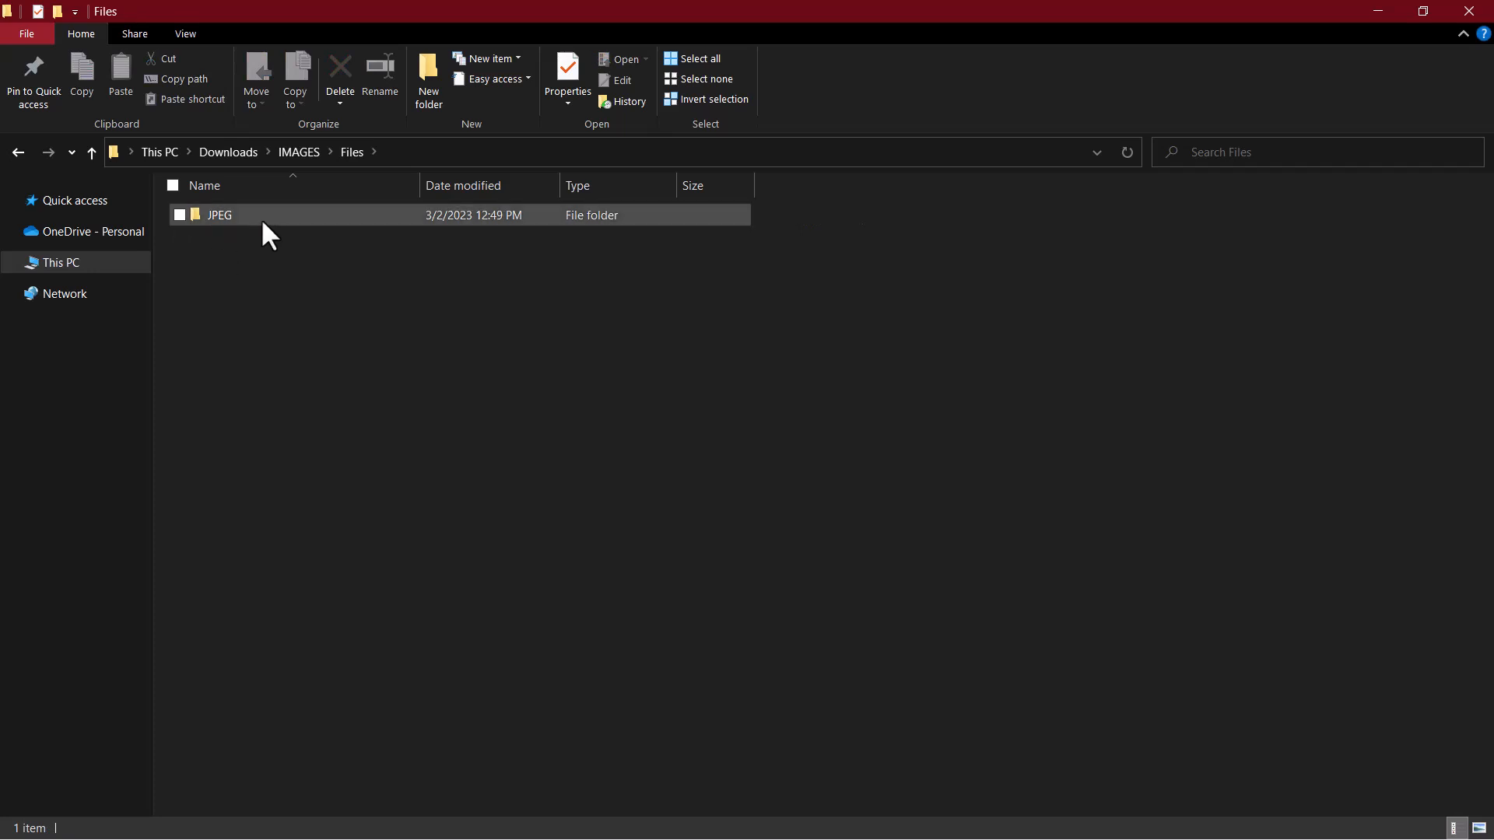
{"action": "double_click", "coordinate": [212, 218]}
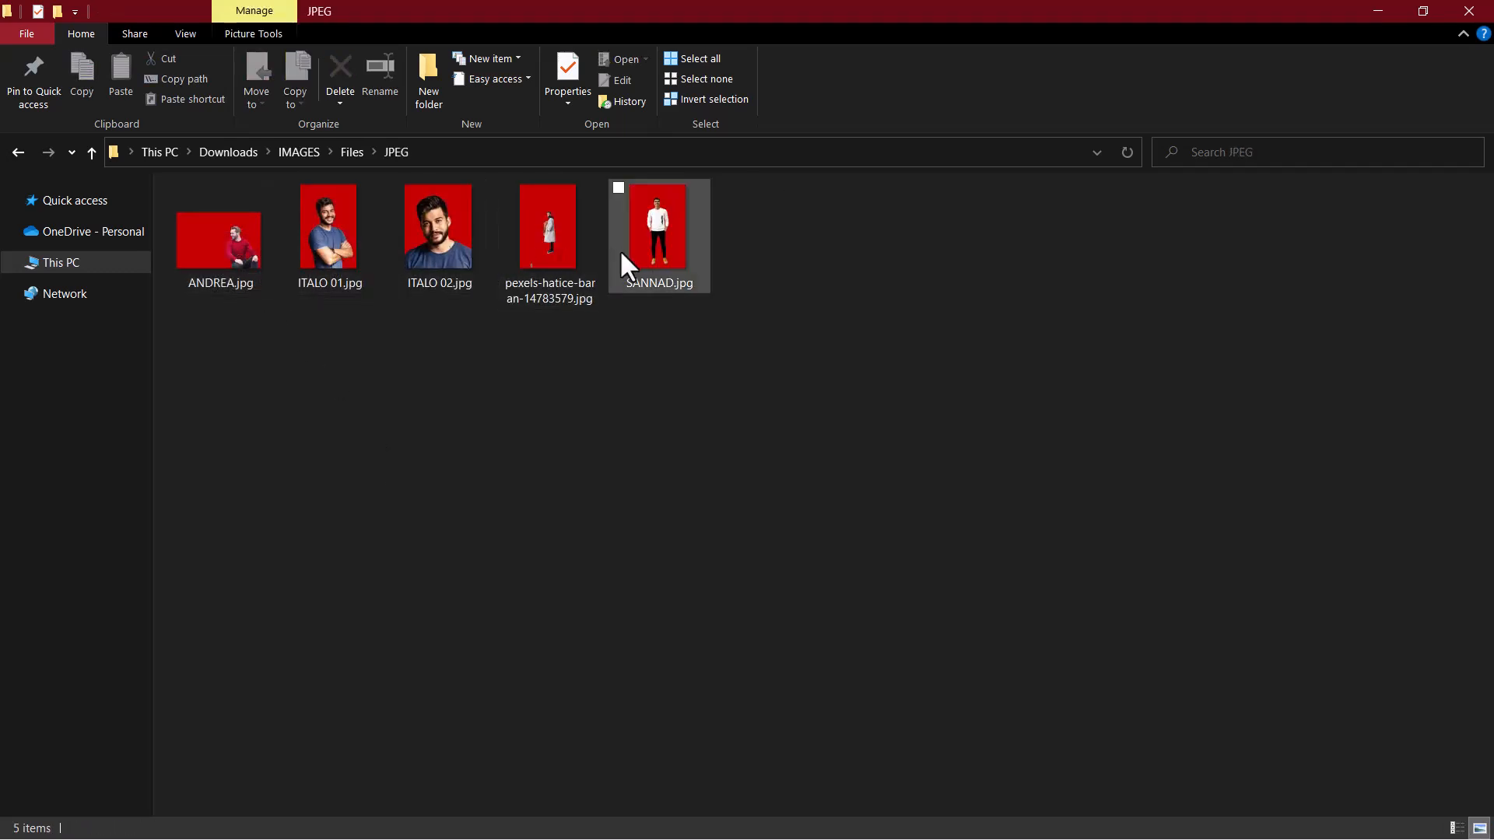
{"action": "double_click", "coordinate": [556, 240]}
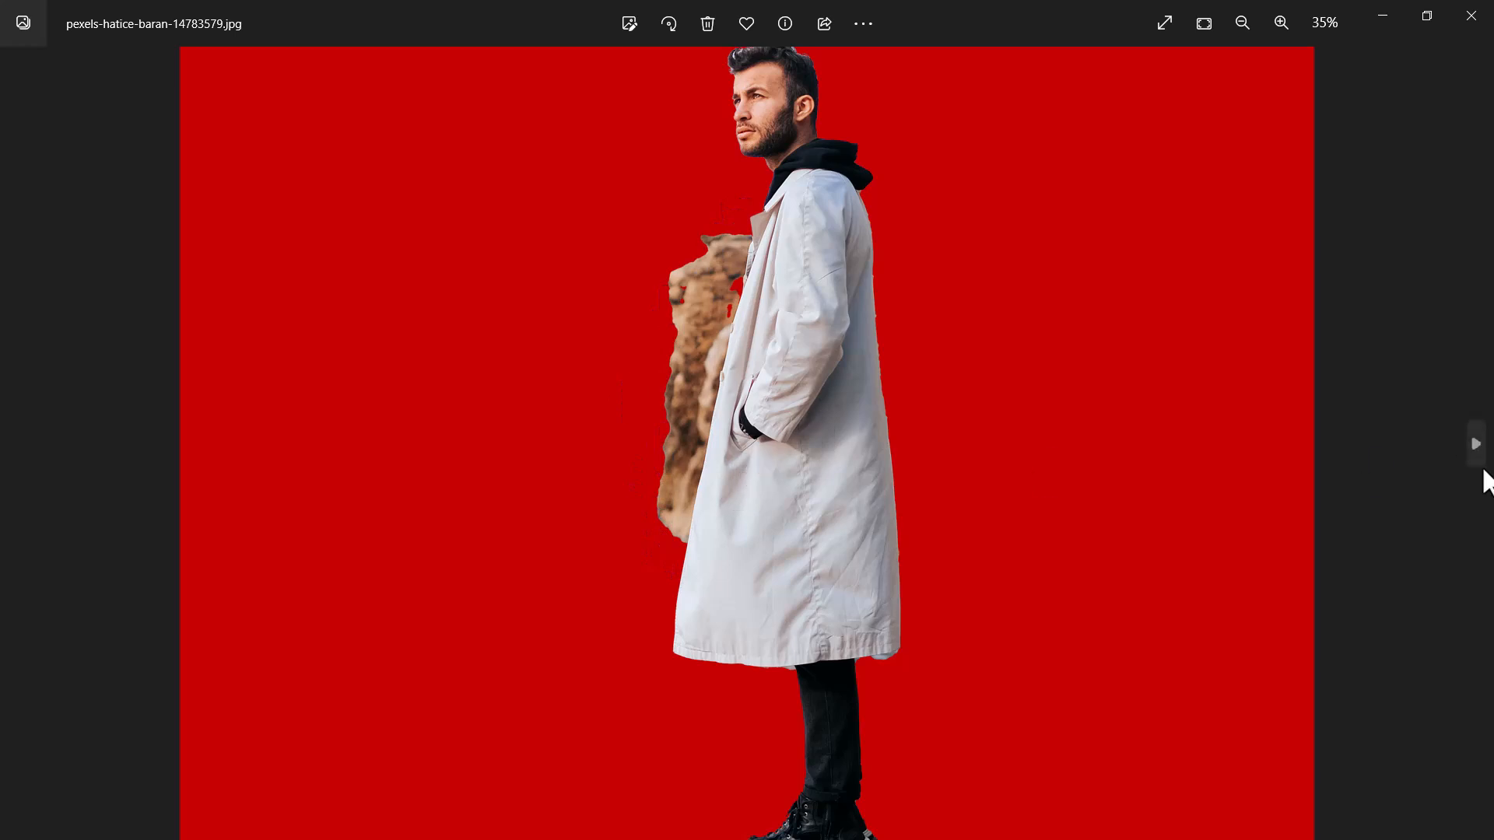
{"action": "left_click", "coordinate": [1483, 463]}
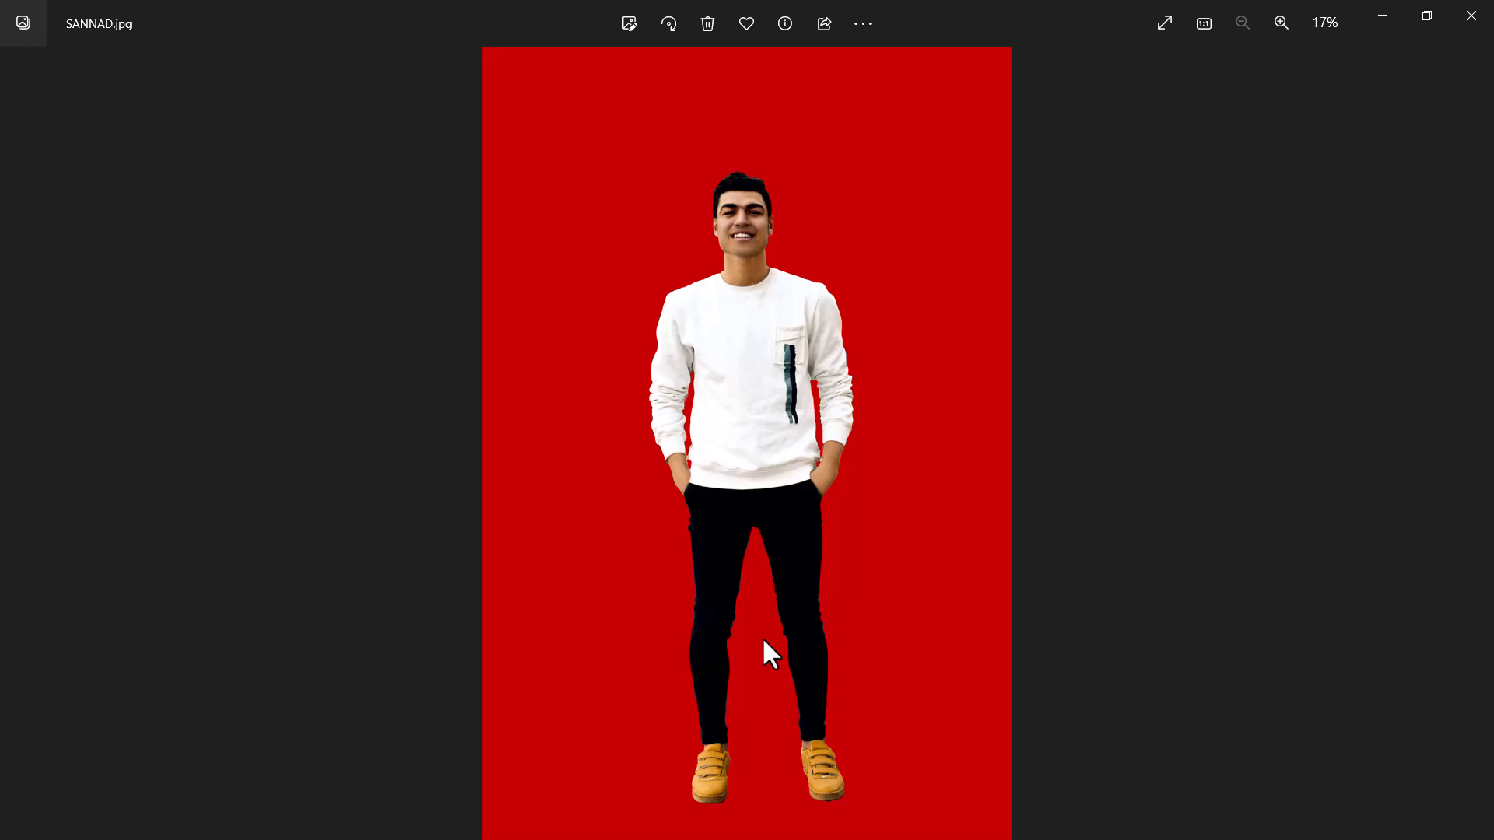
{"action": "left_click", "coordinate": [13, 444]}
{"action": "left_click", "coordinate": [13, 443]}
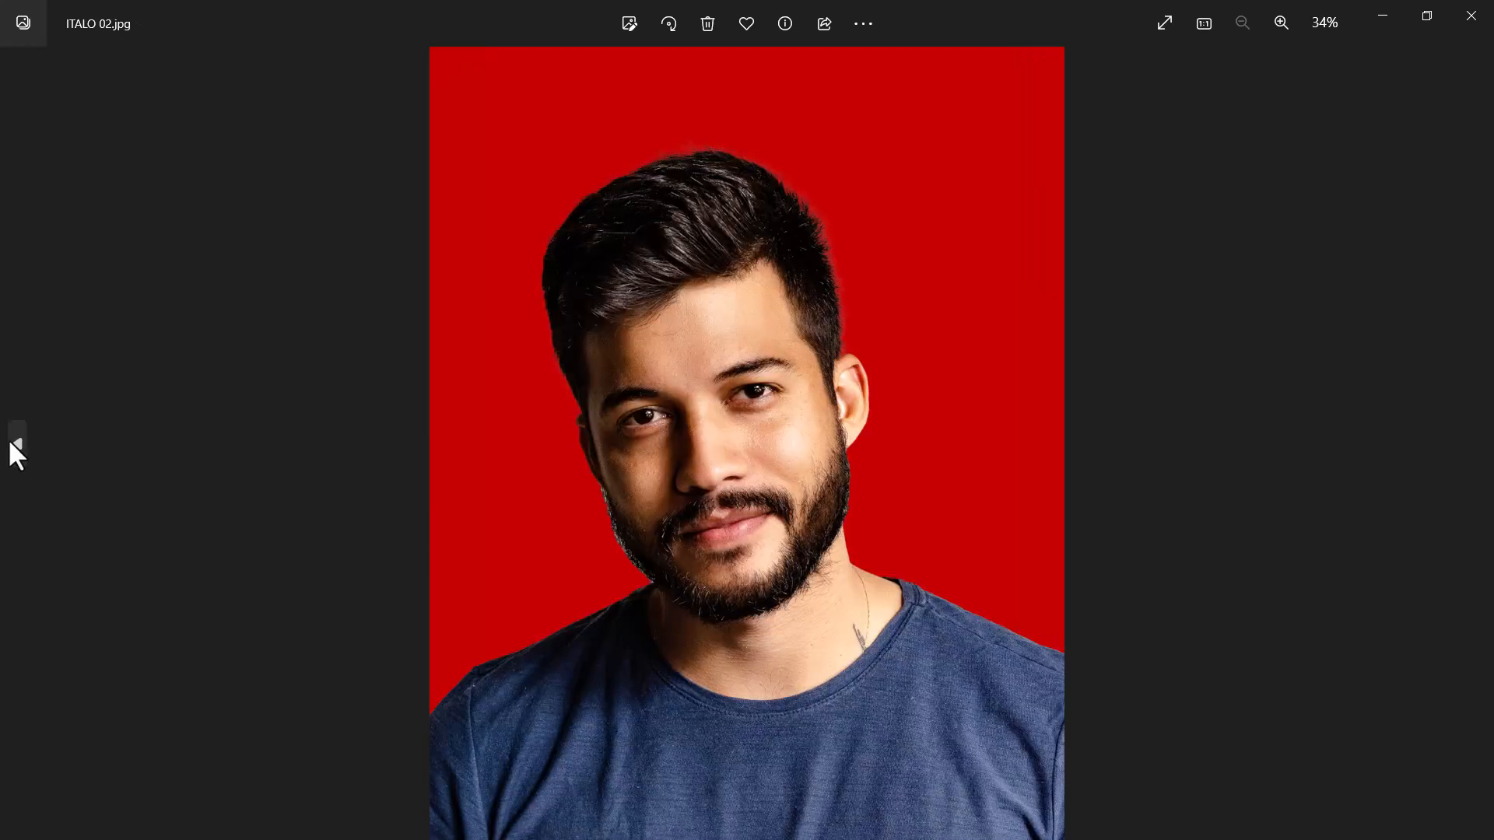
{"action": "left_click", "coordinate": [1474, 440]}
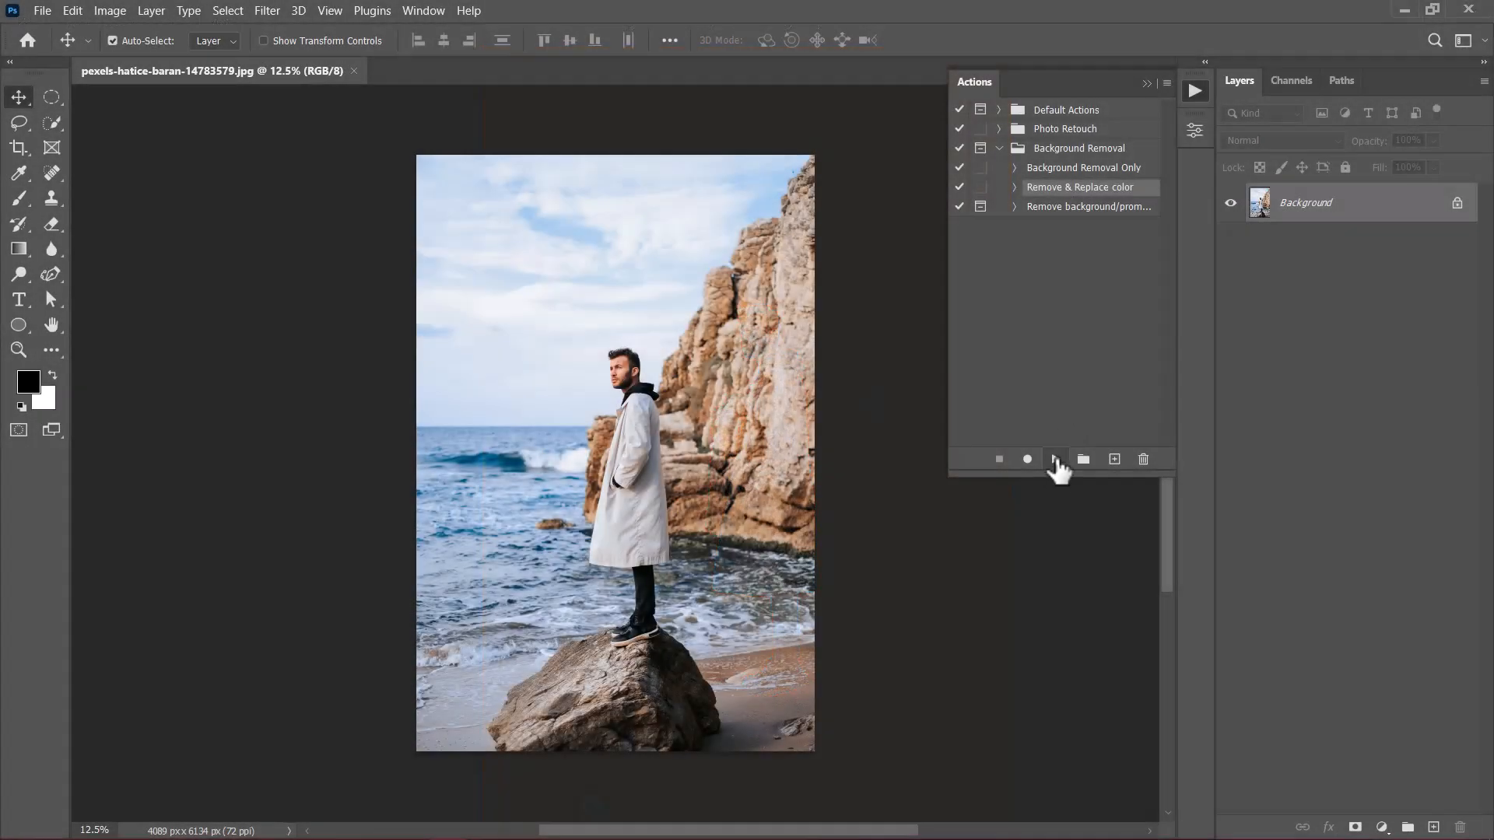
Step: In Photoshop, play the Remove & Replace color action on the beach photo and display the resulting group's layers with large thumbnails
{"action": "left_click", "coordinate": [1056, 459]}
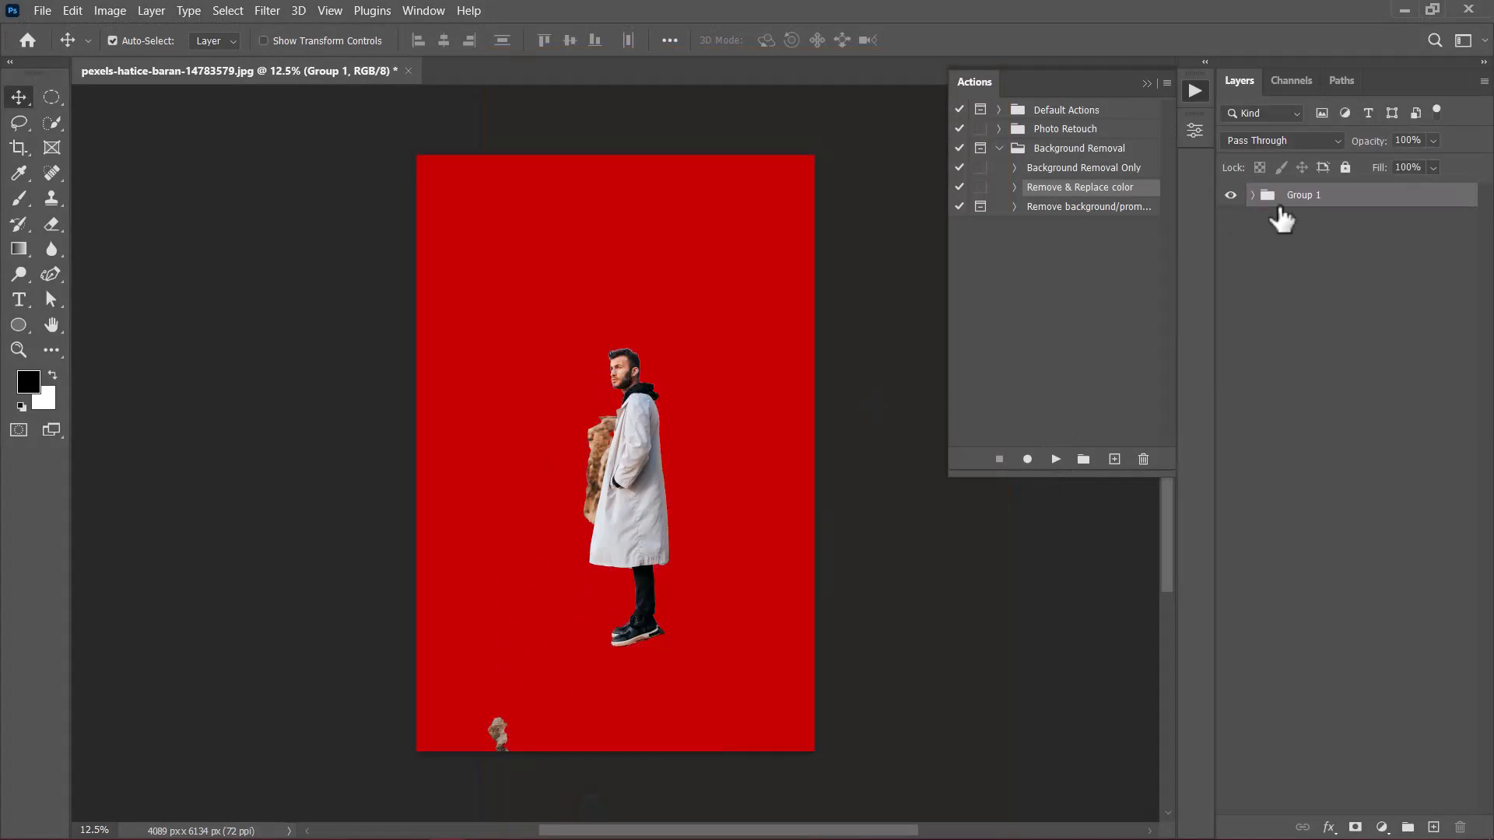
{"action": "left_click", "coordinate": [1254, 195]}
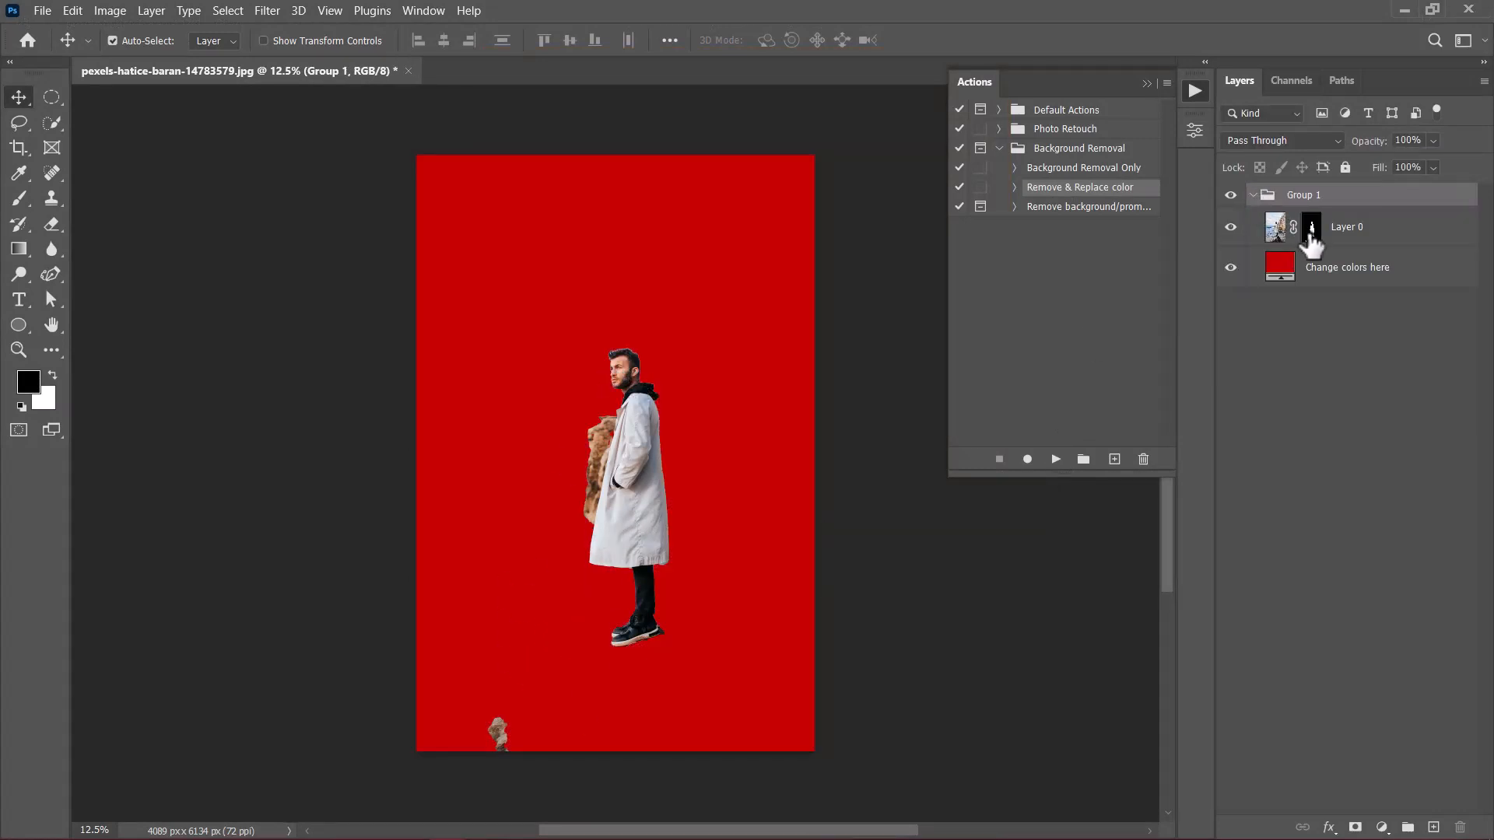
{"action": "right_click", "coordinate": [1314, 343]}
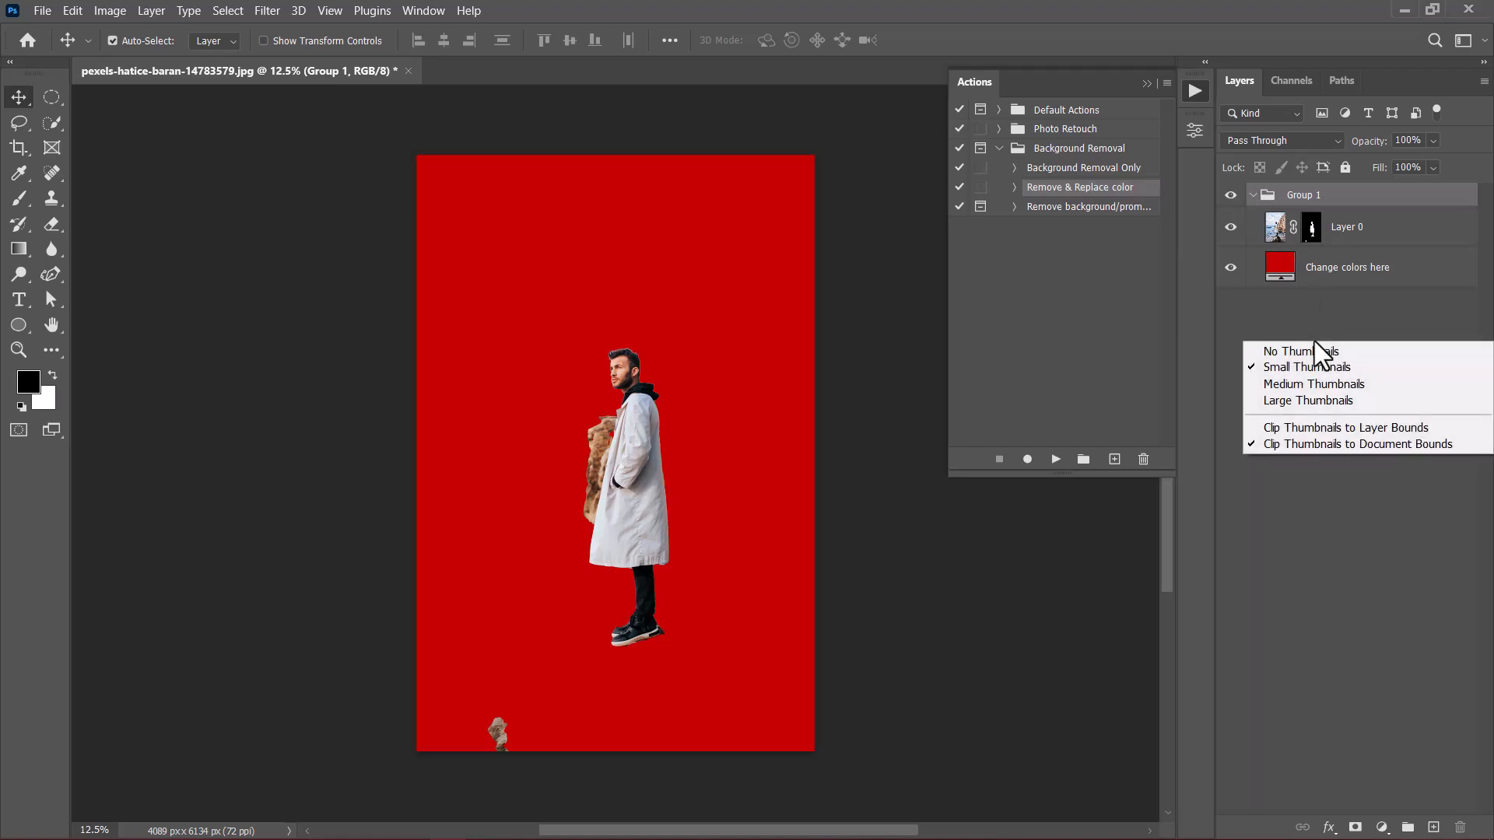
{"action": "left_click", "coordinate": [1315, 401]}
Step: Paint black on Layer 0's mask with a soft brush of about 245 px to hide the leftover rock beside the coat
{"action": "left_click", "coordinate": [1381, 257]}
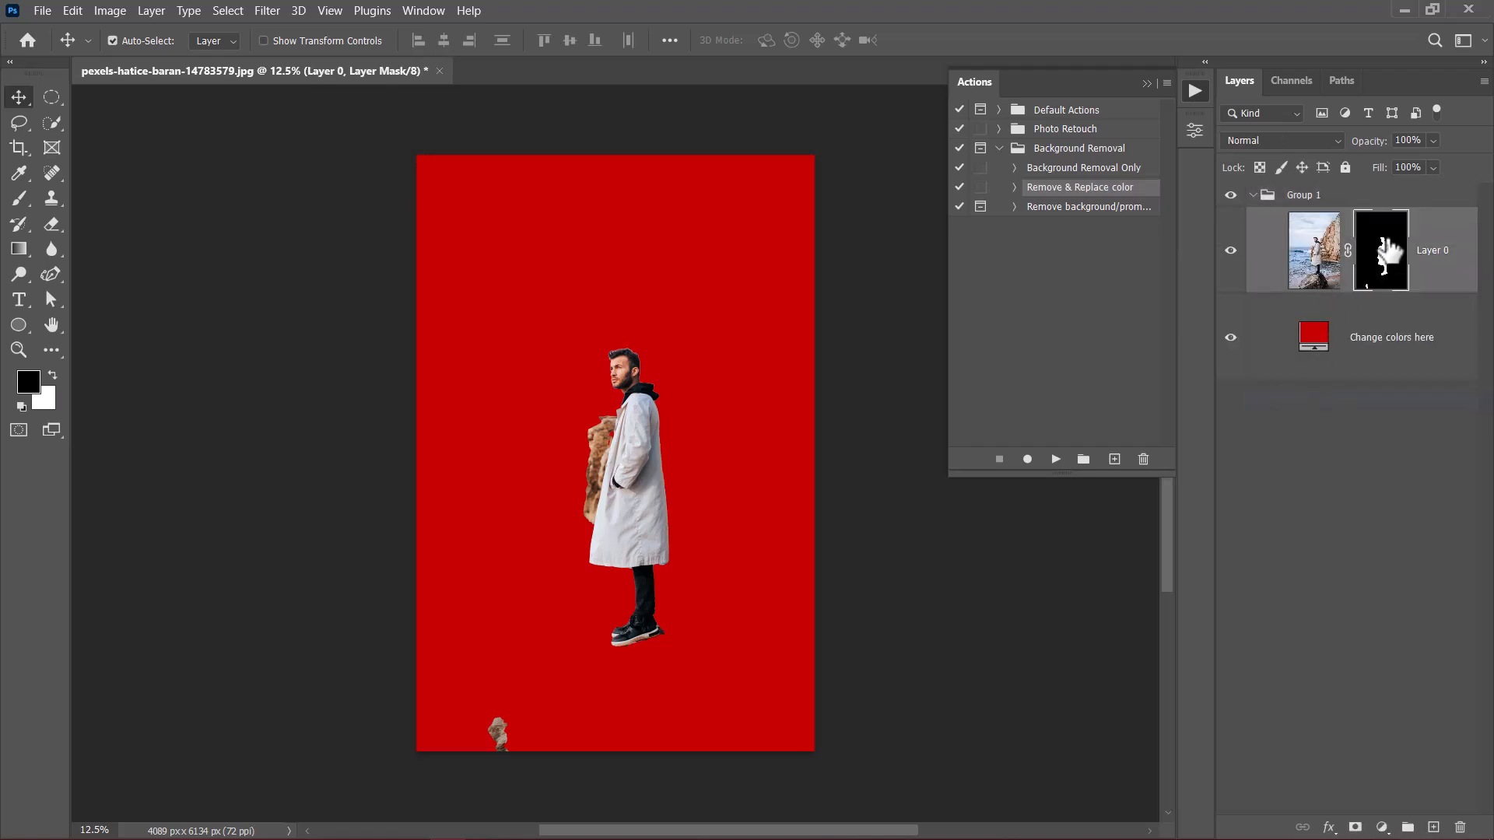
{"action": "left_click", "coordinate": [18, 199]}
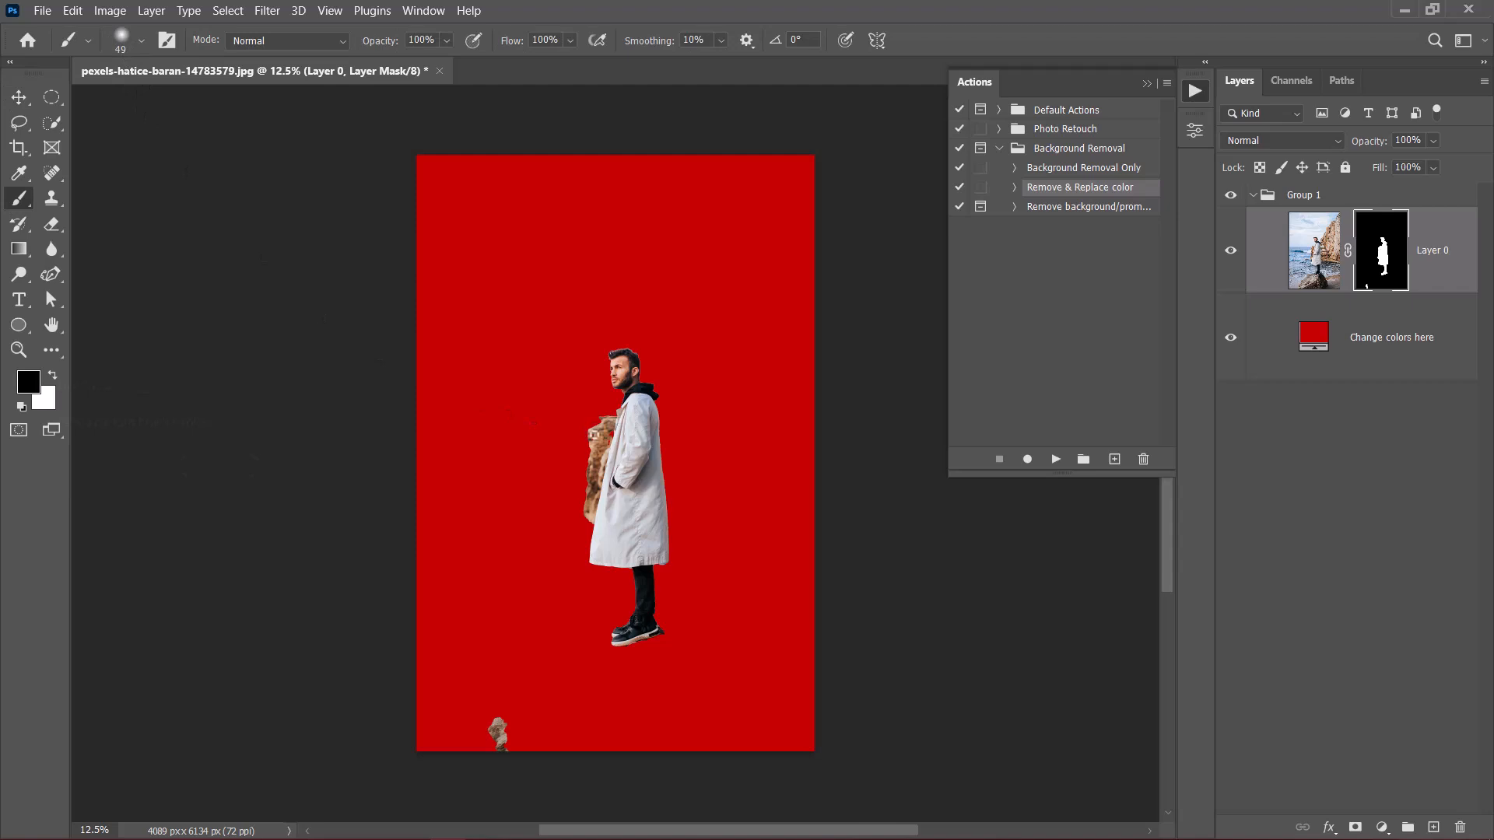
{"action": "scroll", "coordinate": [599, 483], "scroll_direction": "up", "scroll_amount": 2}
{"action": "scroll", "coordinate": [599, 483], "scroll_direction": "up", "scroll_amount": 5}
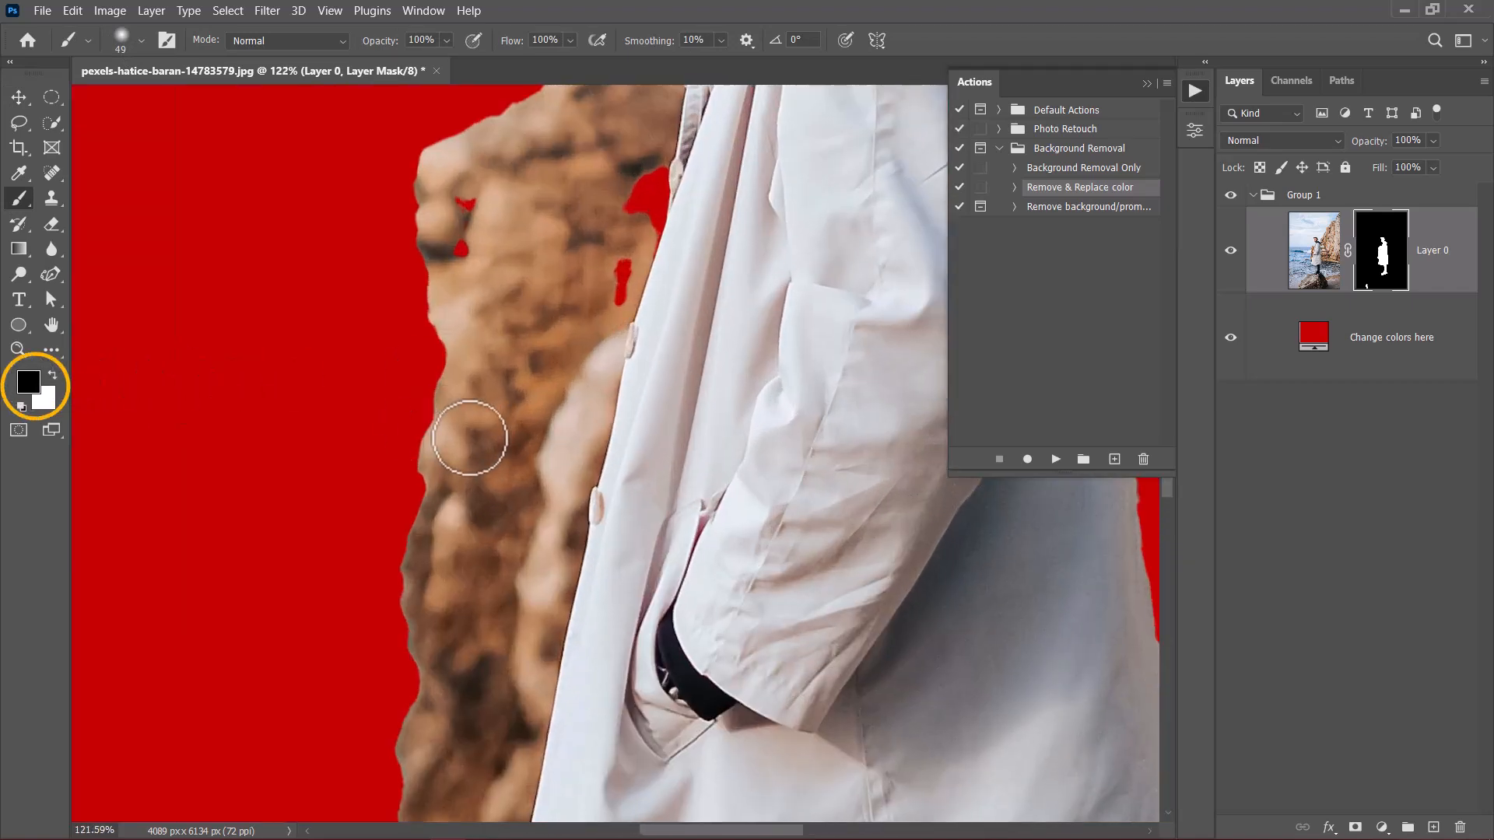
{"action": "scroll", "coordinate": [470, 436], "scroll_direction": "down", "scroll_amount": 3}
{"action": "mouse_move", "coordinate": [517, 210]}
{"action": "left_mouse_down"}
{"action": "mouse_move", "coordinate": [430, 351]}
{"action": "mouse_move", "coordinate": [522, 204]}
{"action": "mouse_move", "coordinate": [429, 319]}
{"action": "mouse_move", "coordinate": [504, 213]}
{"action": "mouse_move", "coordinate": [448, 258]}
{"action": "left_mouse_up"}
{"action": "mouse_move", "coordinate": [451, 323]}
{"action": "left_mouse_down"}
{"action": "mouse_move", "coordinate": [515, 292]}
{"action": "mouse_move", "coordinate": [585, 293]}
{"action": "left_mouse_up"}
{"action": "mouse_move", "coordinate": [515, 182]}
{"action": "left_mouse_down"}
{"action": "mouse_move", "coordinate": [521, 276]}
{"action": "mouse_move", "coordinate": [381, 573]}
{"action": "left_mouse_up"}
{"action": "key", "text": "space"}
{"action": "left_click_drag", "start_coordinate": [407, 636], "coordinate": [460, 459]}
Step: Reduce the brush to about 62 px and mask out the remaining rock fringe along the front edge of the coat
{"action": "mouse_move", "coordinate": [498, 296]}
{"action": "left_mouse_down"}
{"action": "mouse_move", "coordinate": [459, 566]}
{"action": "mouse_move", "coordinate": [332, 587]}
{"action": "left_mouse_up"}
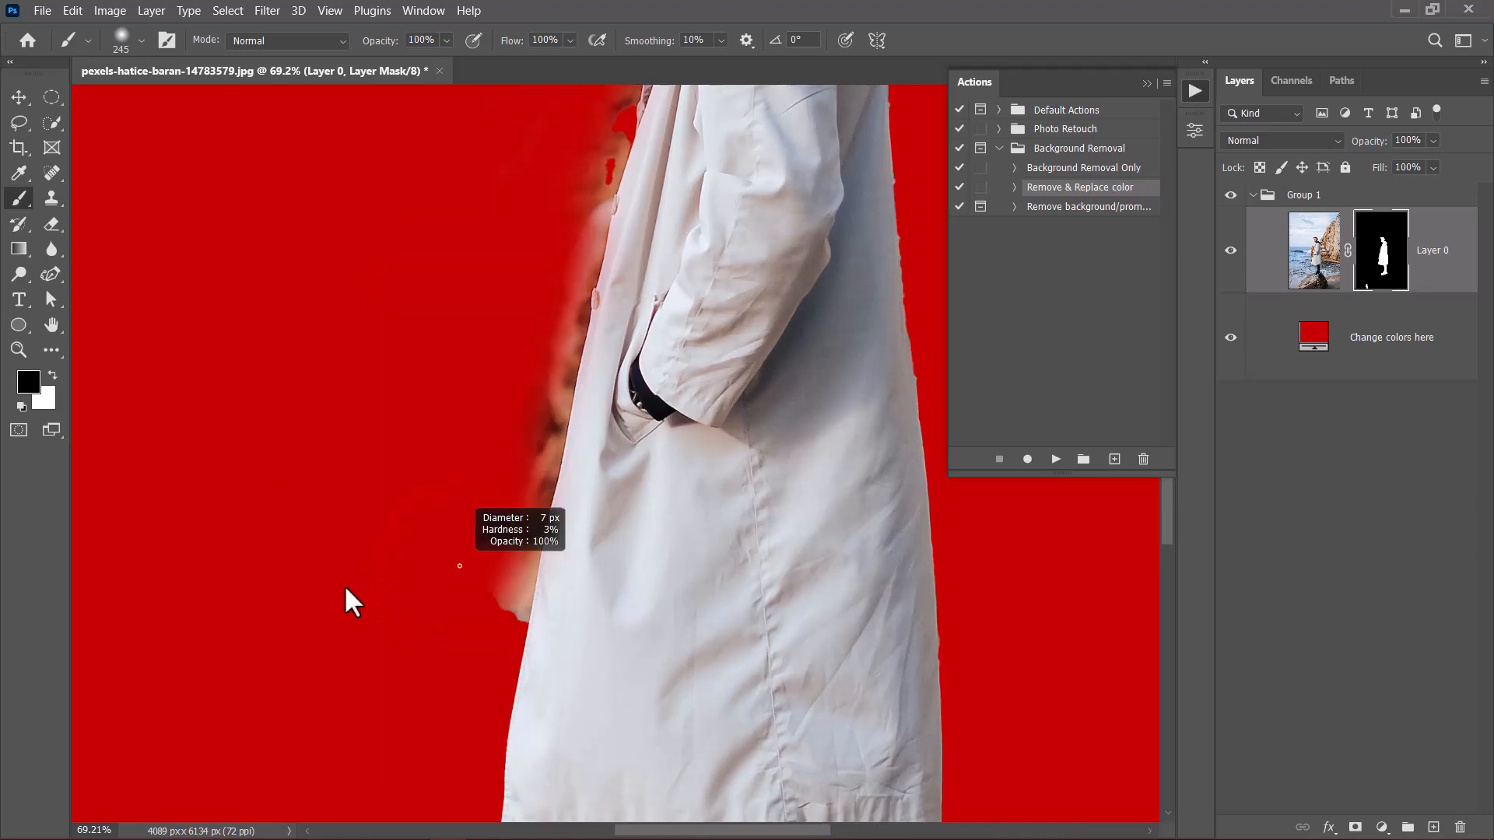
{"action": "mouse_move", "coordinate": [514, 637]}
{"action": "left_mouse_down"}
{"action": "mouse_move", "coordinate": [525, 555]}
{"action": "mouse_move", "coordinate": [502, 555]}
{"action": "mouse_move", "coordinate": [513, 564]}
{"action": "mouse_move", "coordinate": [558, 453]}
{"action": "mouse_move", "coordinate": [610, 123]}
{"action": "left_mouse_up"}
{"action": "key", "text": "space"}
{"action": "left_click_drag", "start_coordinate": [550, 400], "coordinate": [580, 787]}
{"action": "left_click_drag", "start_coordinate": [594, 493], "coordinate": [588, 547]}
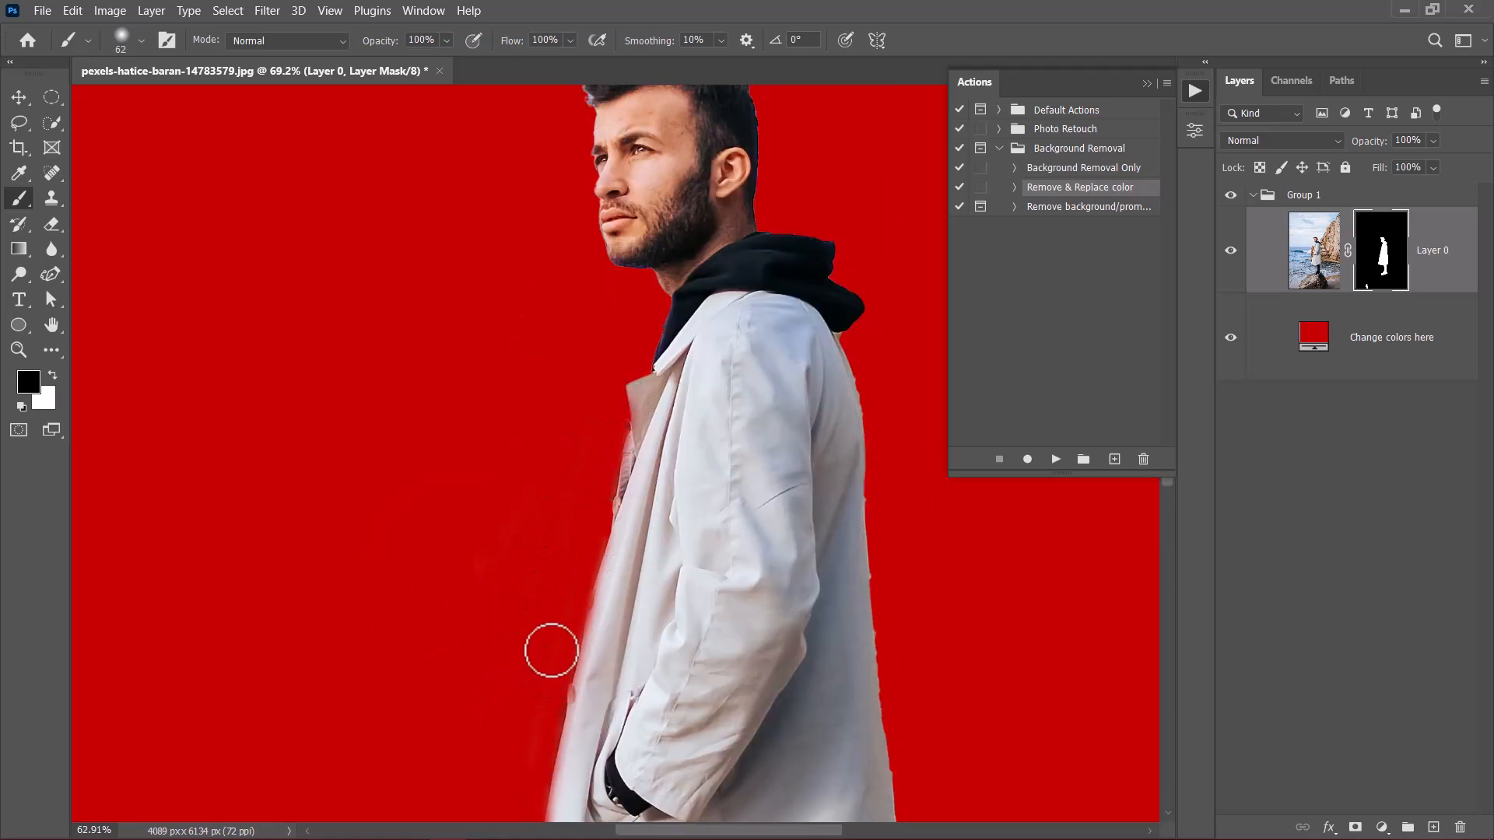
{"action": "scroll", "coordinate": [550, 651], "scroll_direction": "down", "scroll_amount": 5}
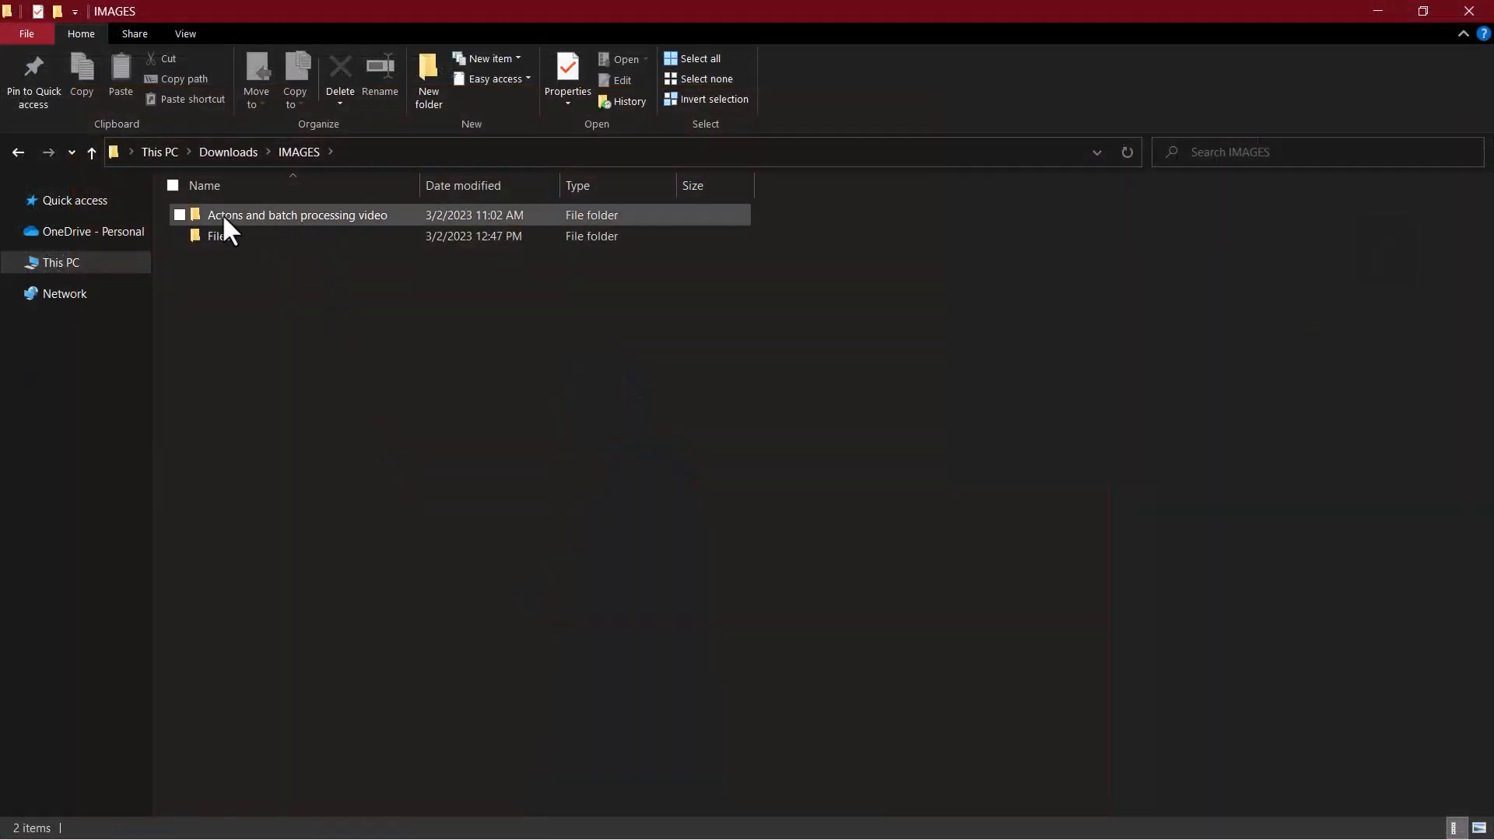
Step: In File Explorer, compare the originals in the "Actons and batch processing video" folder with the processed images in the JPEG folder inside Files
{"action": "left_click", "coordinate": [224, 218]}
{"action": "double_click", "coordinate": [222, 215]}
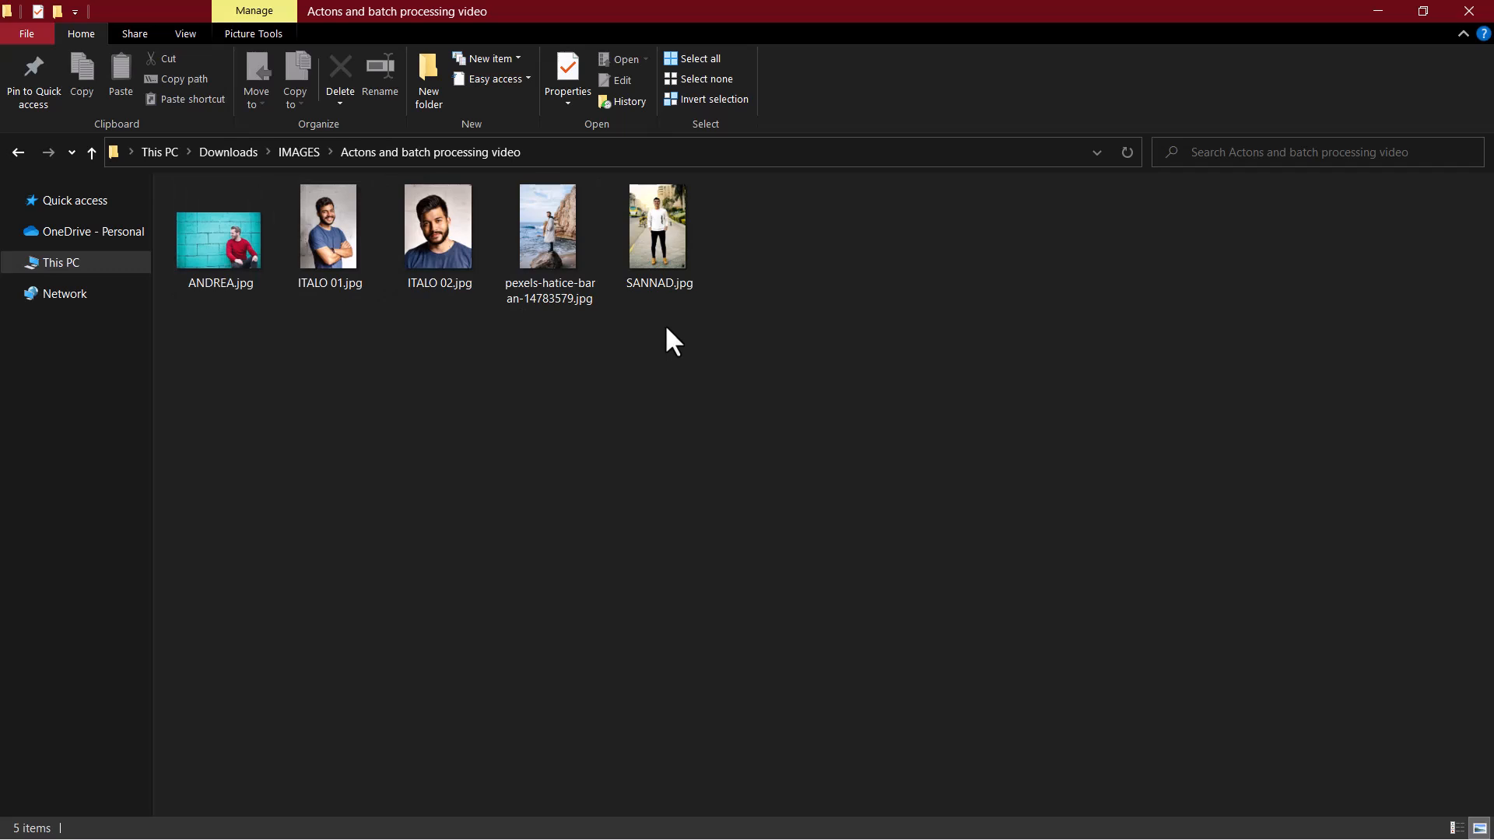
{"action": "mouse_move", "coordinate": [363, 223]}
{"action": "left_click", "coordinate": [307, 153]}
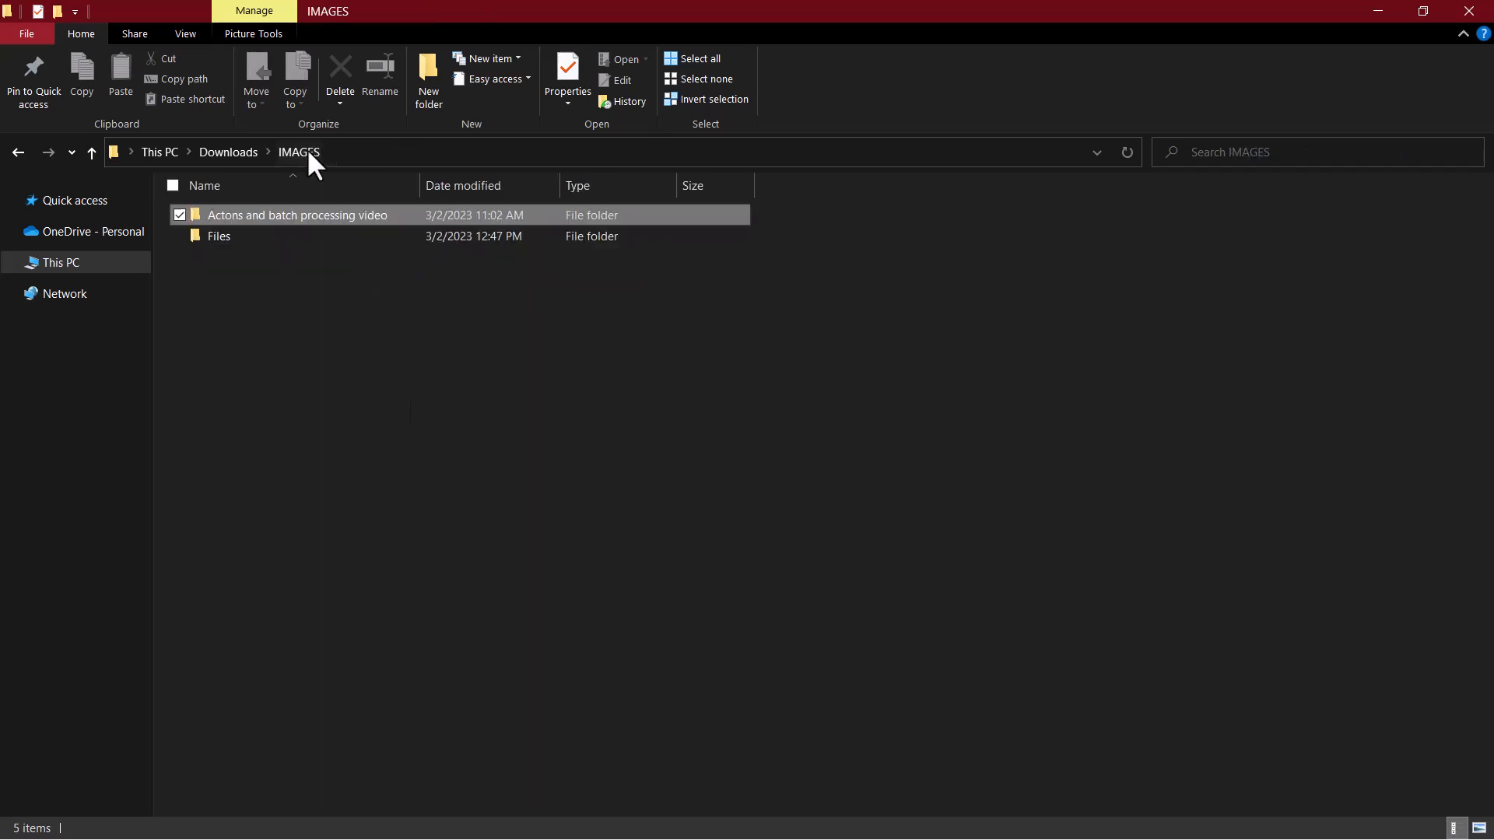
{"action": "double_click", "coordinate": [226, 238]}
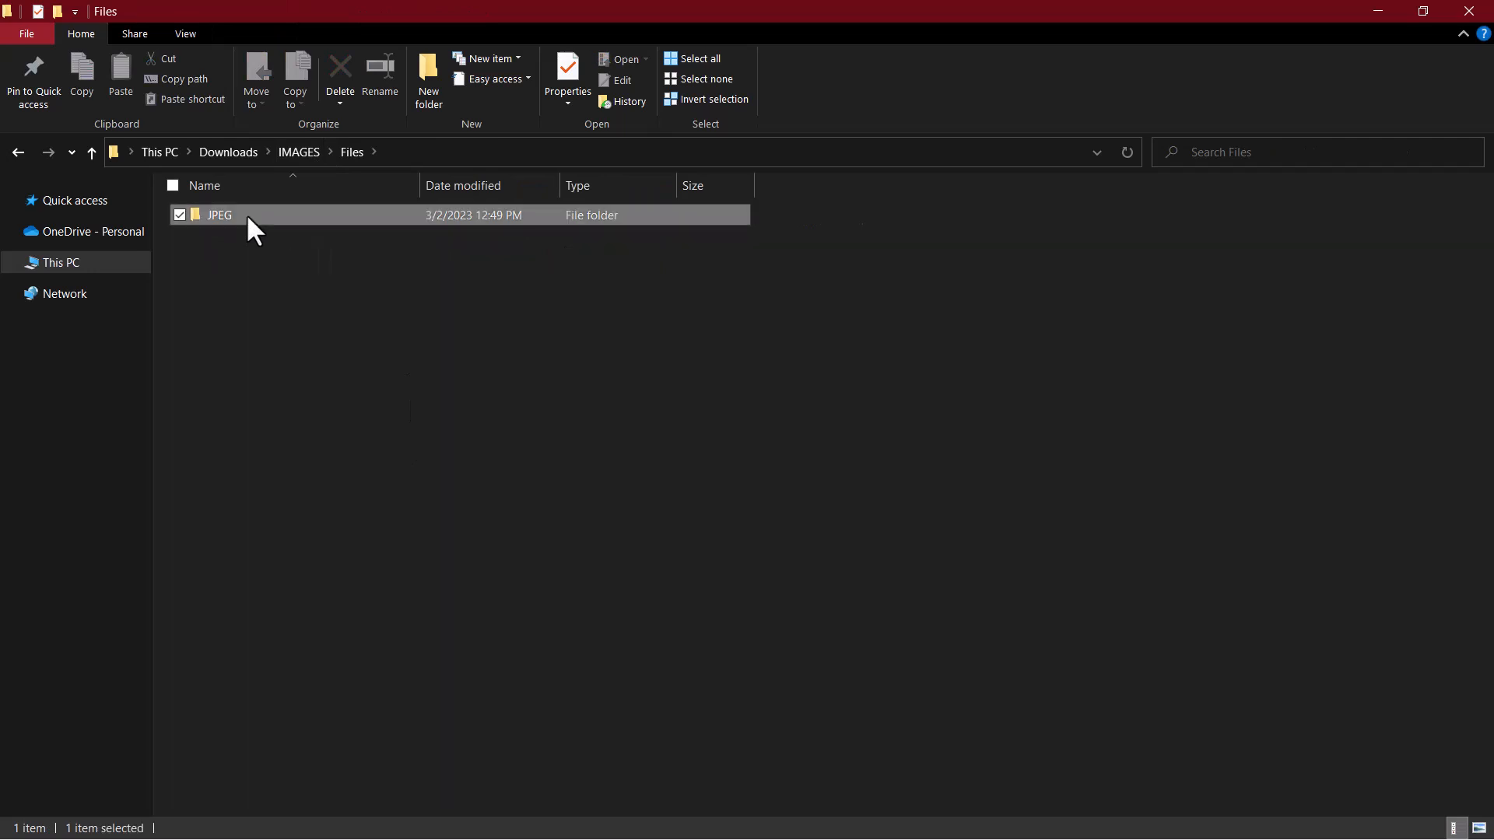
{"action": "double_click", "coordinate": [246, 215]}
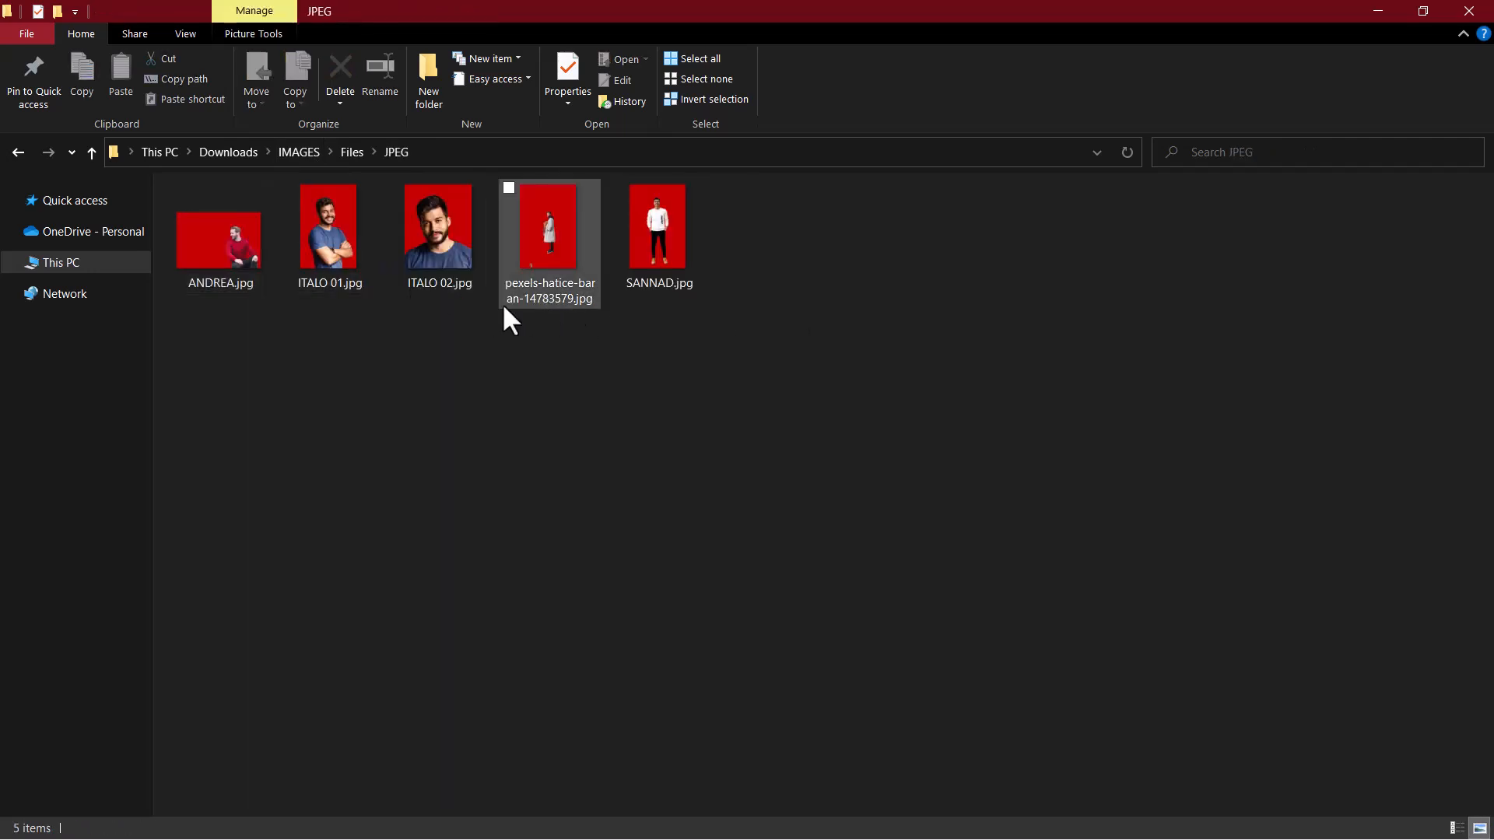
{"action": "mouse_move", "coordinate": [504, 309]}
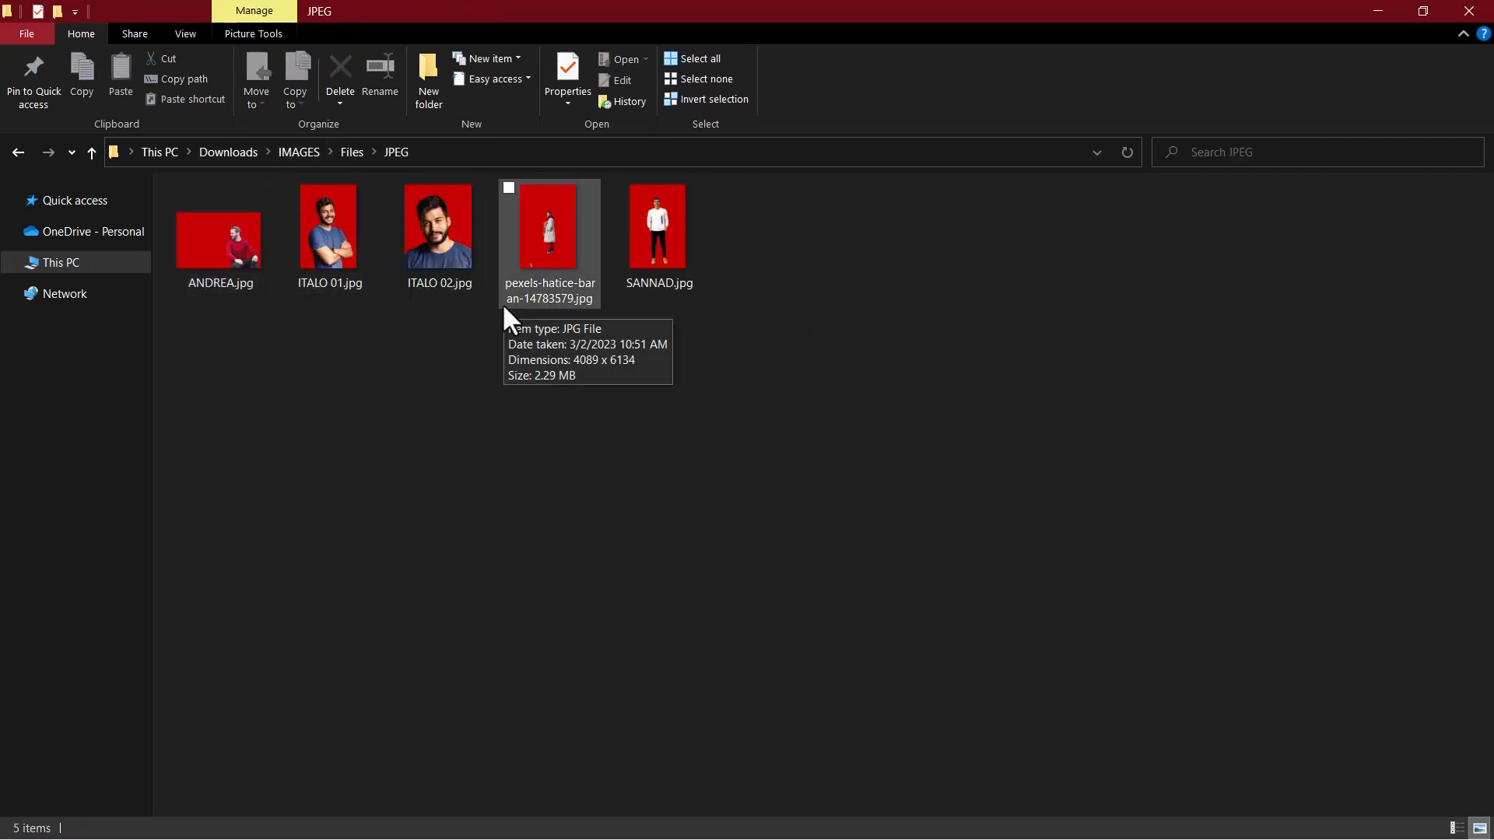
{"action": "left_click", "coordinate": [353, 152]}
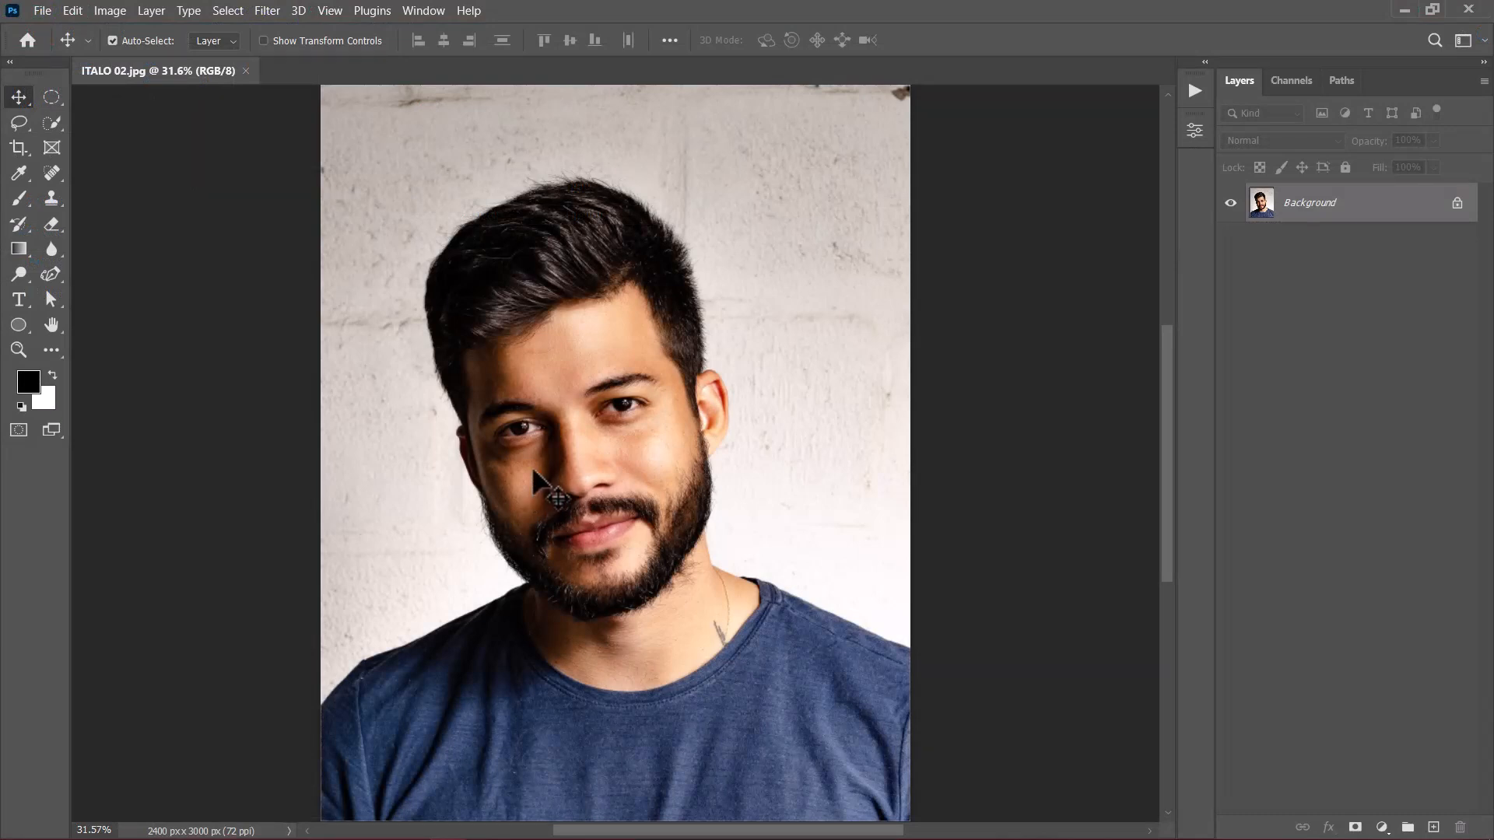
Step: In Photoshop, open the Image Processor script to review its settings and leave it without running
{"action": "left_click", "coordinate": [40, 8]}
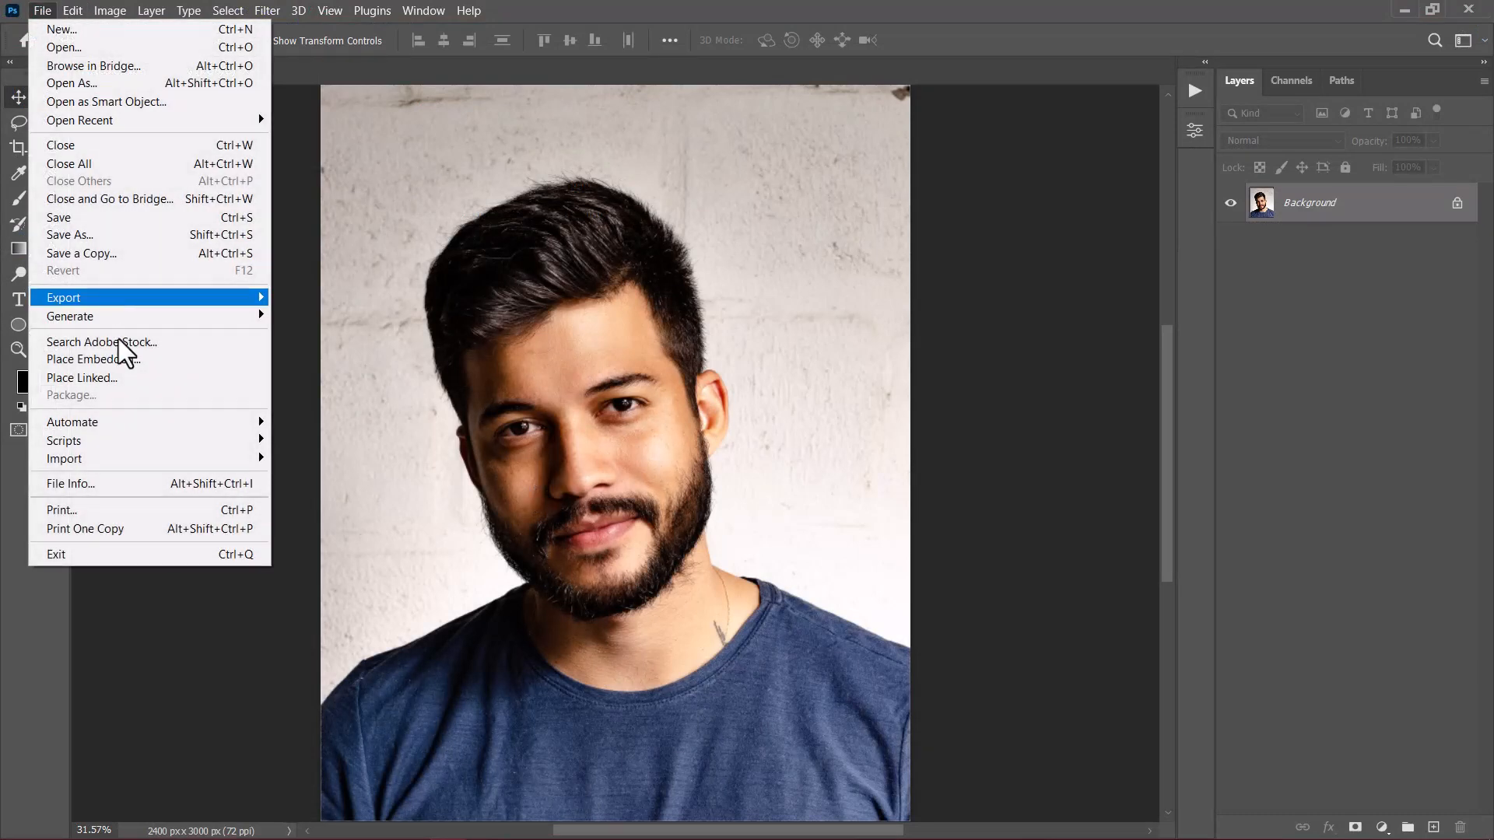
{"action": "mouse_move", "coordinate": [121, 435]}
{"action": "left_click", "coordinate": [309, 446]}
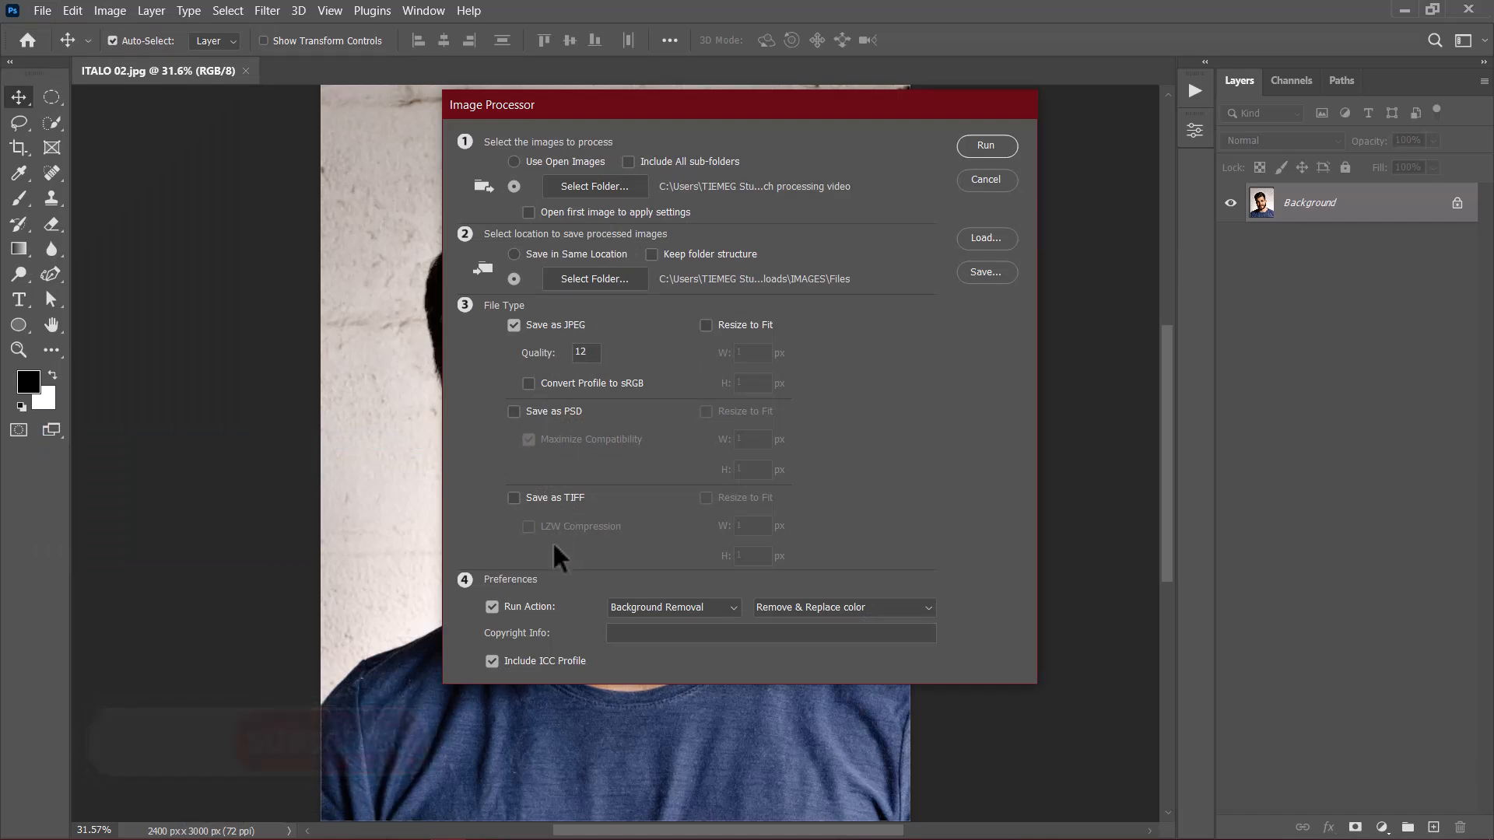
{"action": "left_click", "coordinate": [985, 180]}
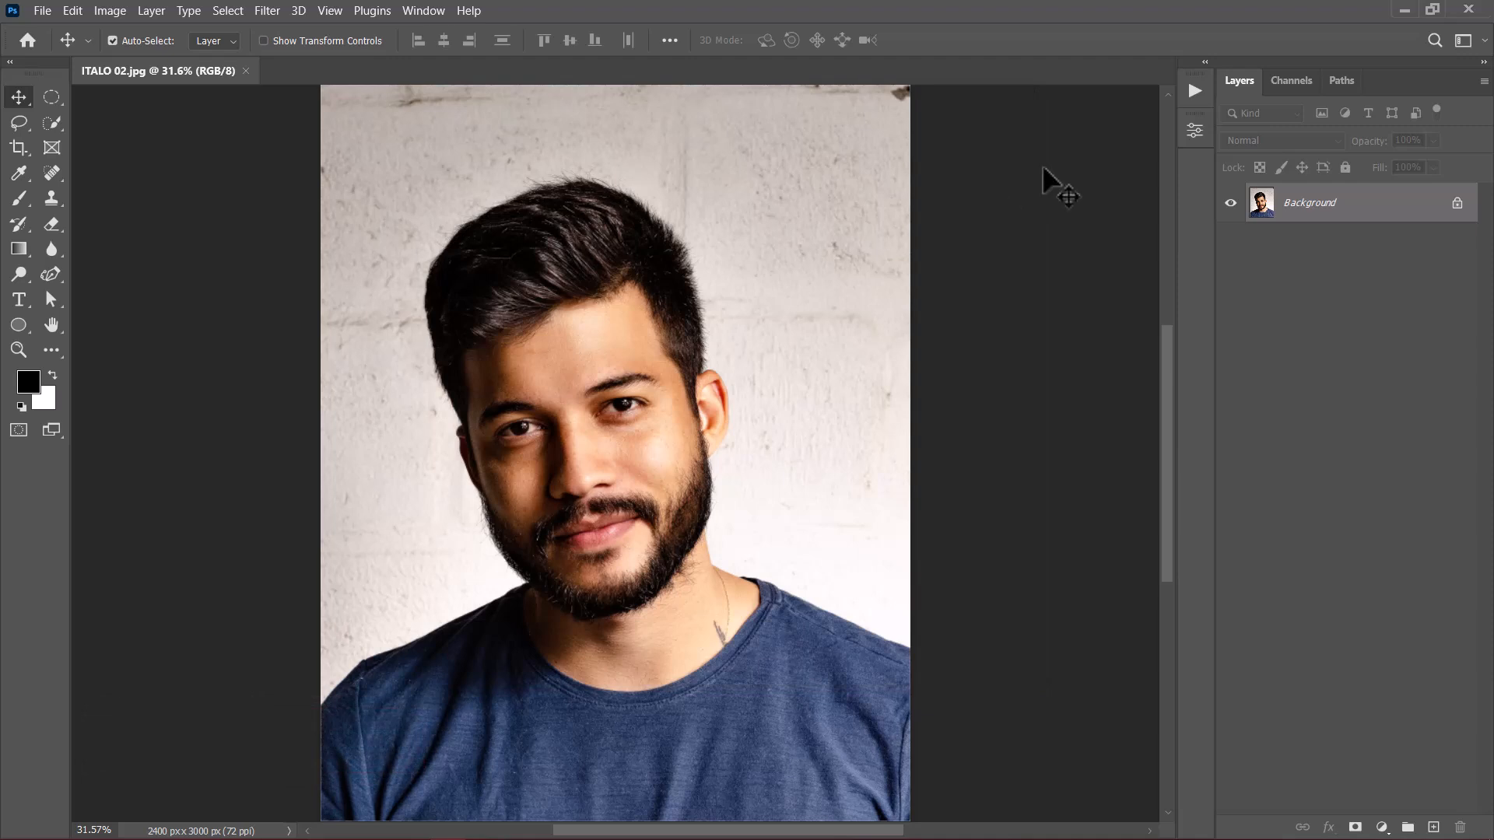
Step: Create an action named PNG in the Background Removal set and start recording it
{"action": "left_click", "coordinate": [1194, 91]}
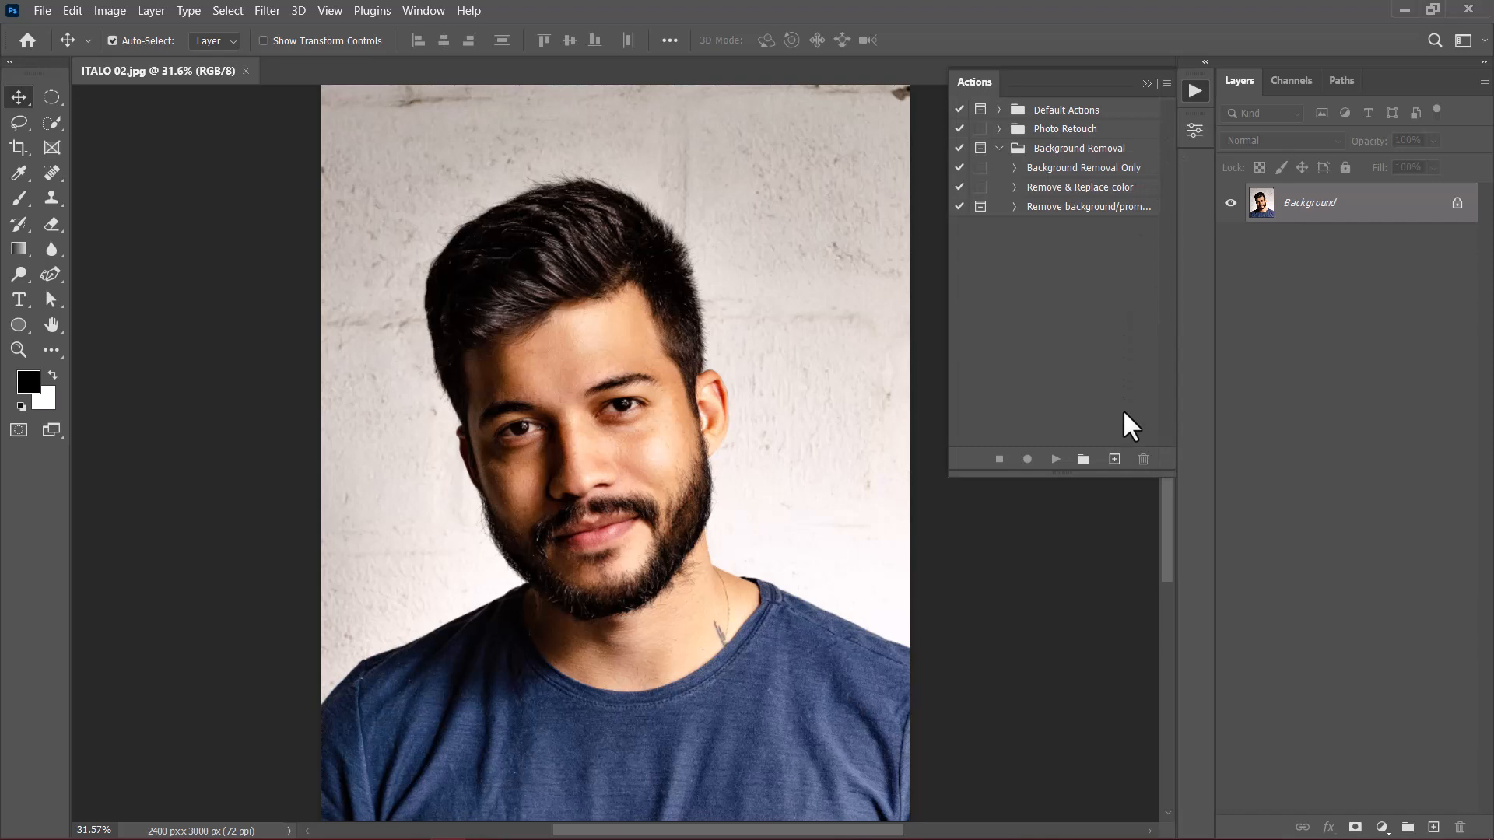
{"action": "left_click", "coordinate": [1114, 459]}
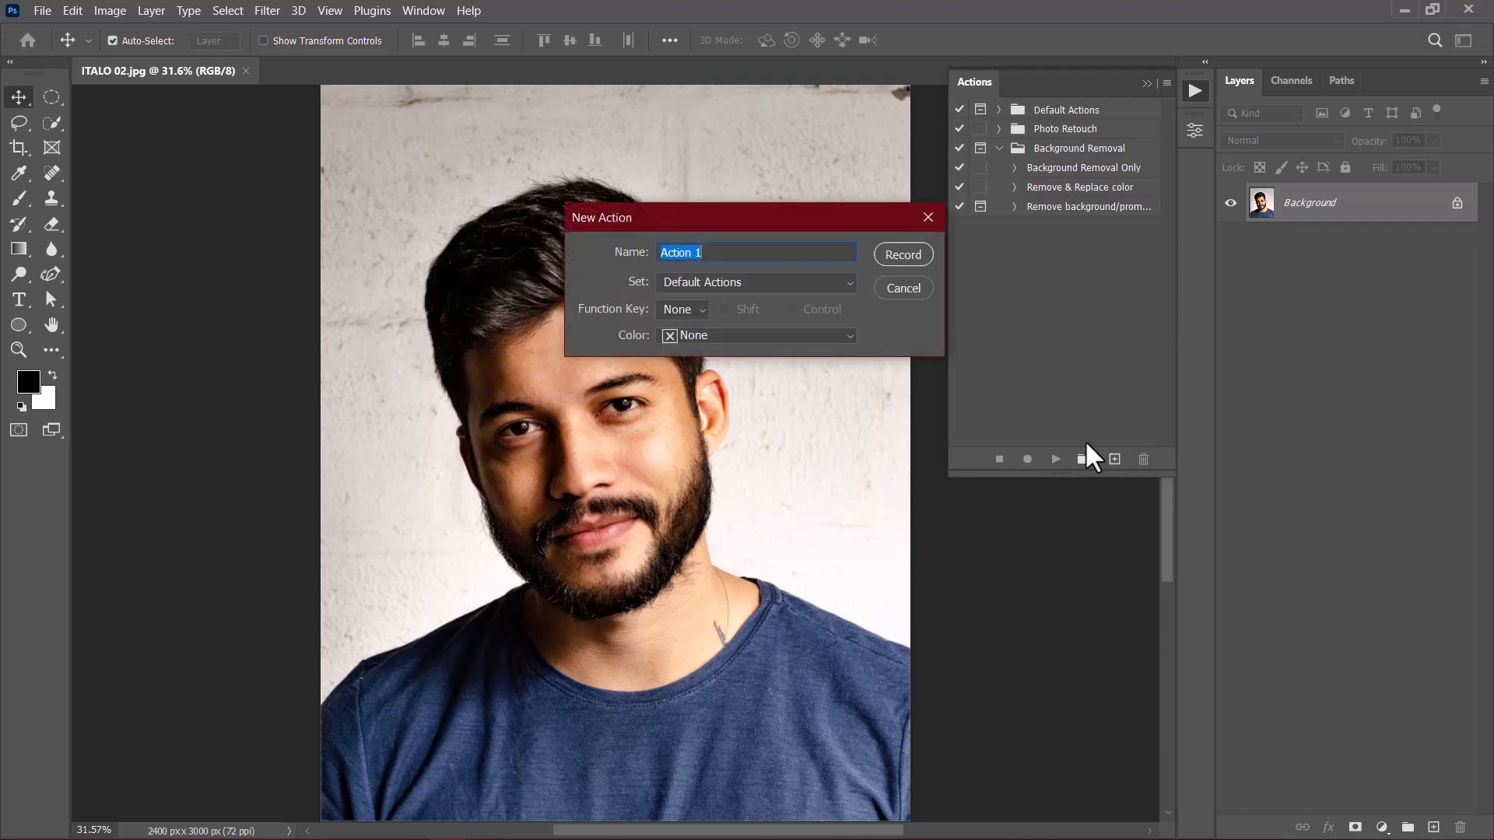
{"action": "type", "text": "PNG"}
{"action": "left_click", "coordinate": [702, 277]}
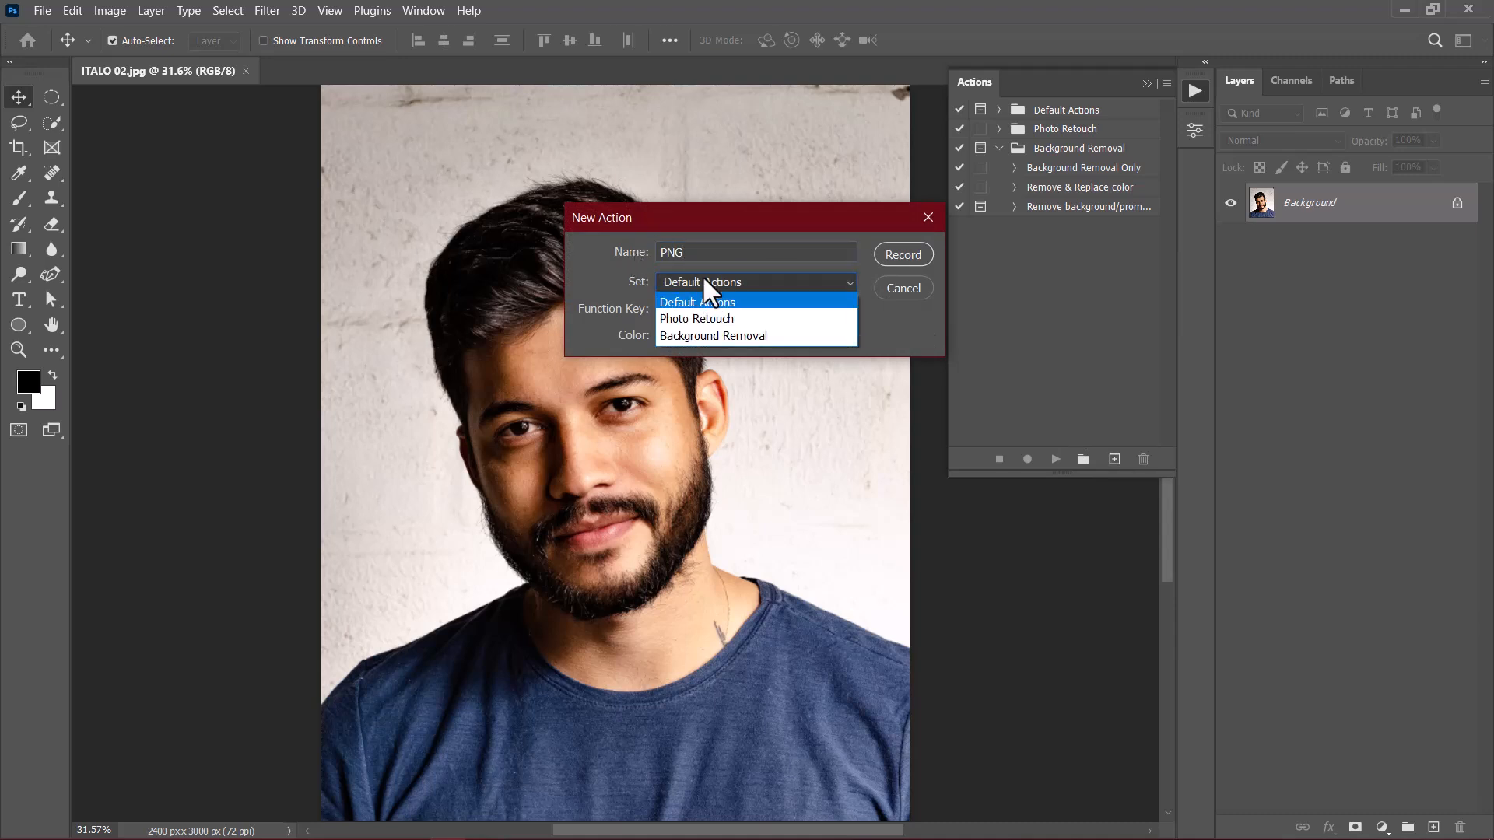
{"action": "left_click", "coordinate": [695, 340]}
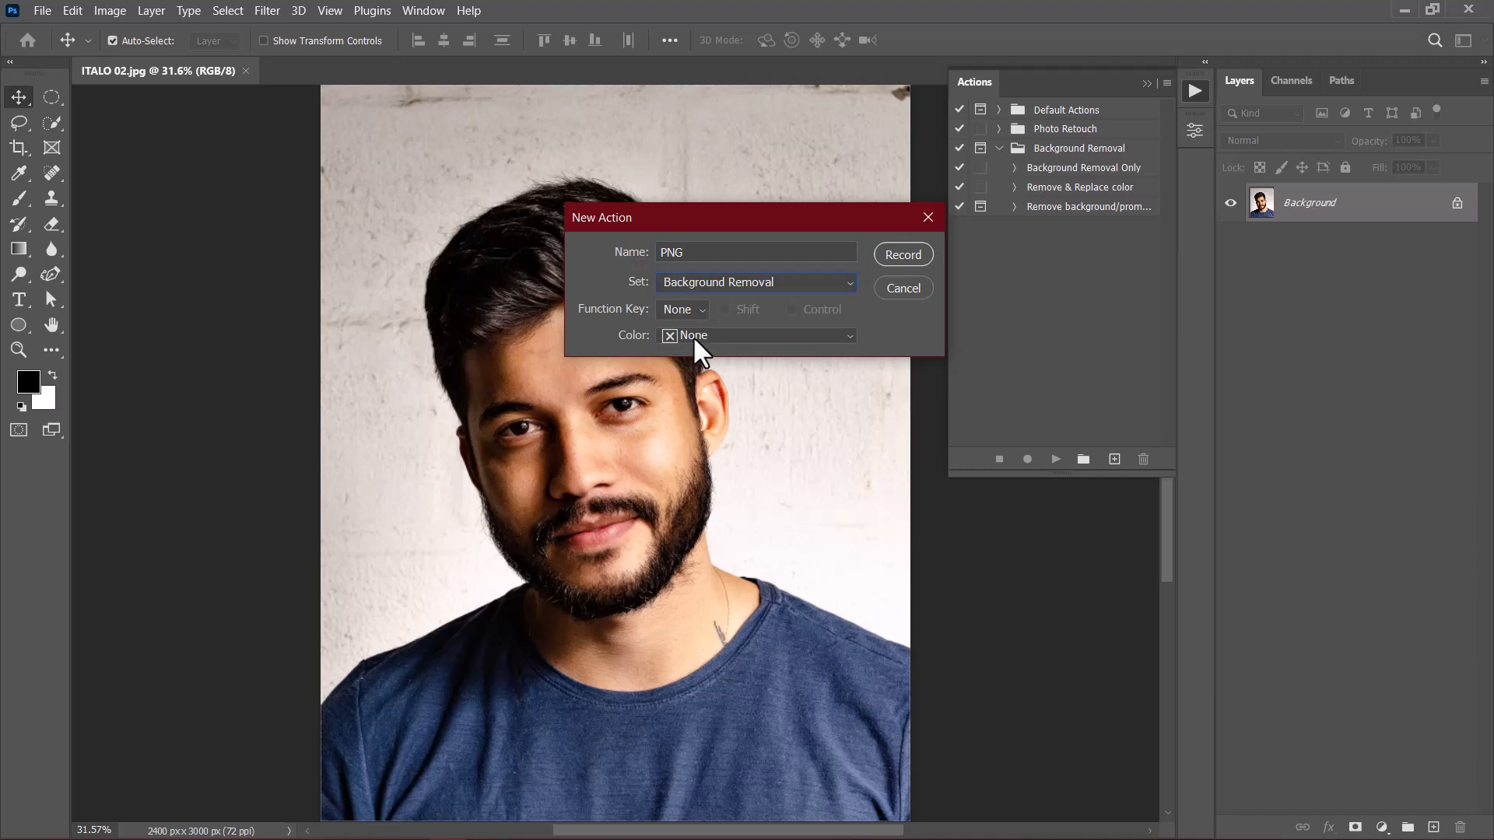
{"action": "left_click", "coordinate": [901, 253]}
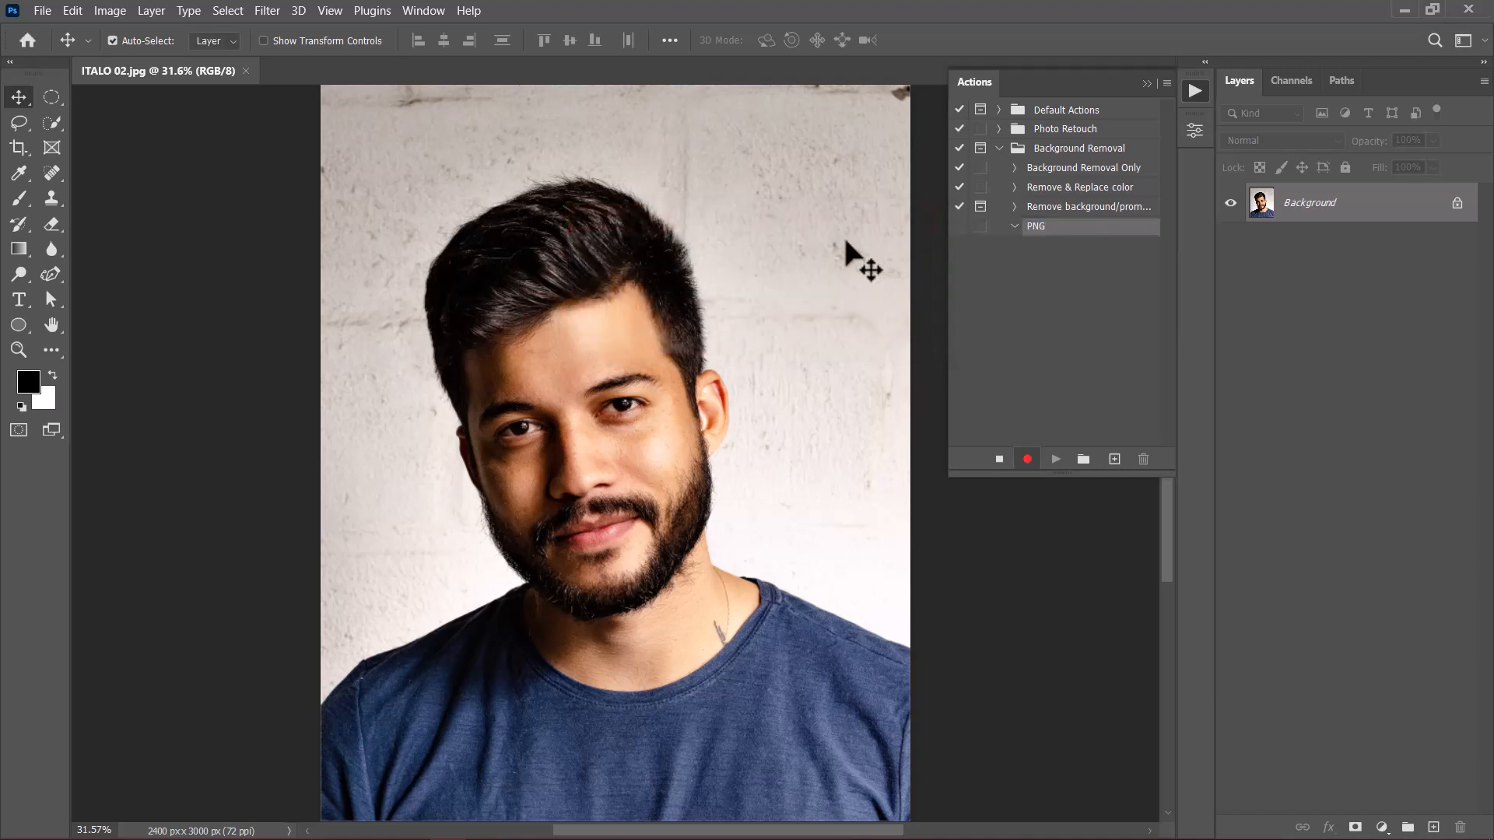
Step: Select the subject of the portrait and turn the selection into a layer mask that hides the background
{"action": "left_click", "coordinate": [229, 9]}
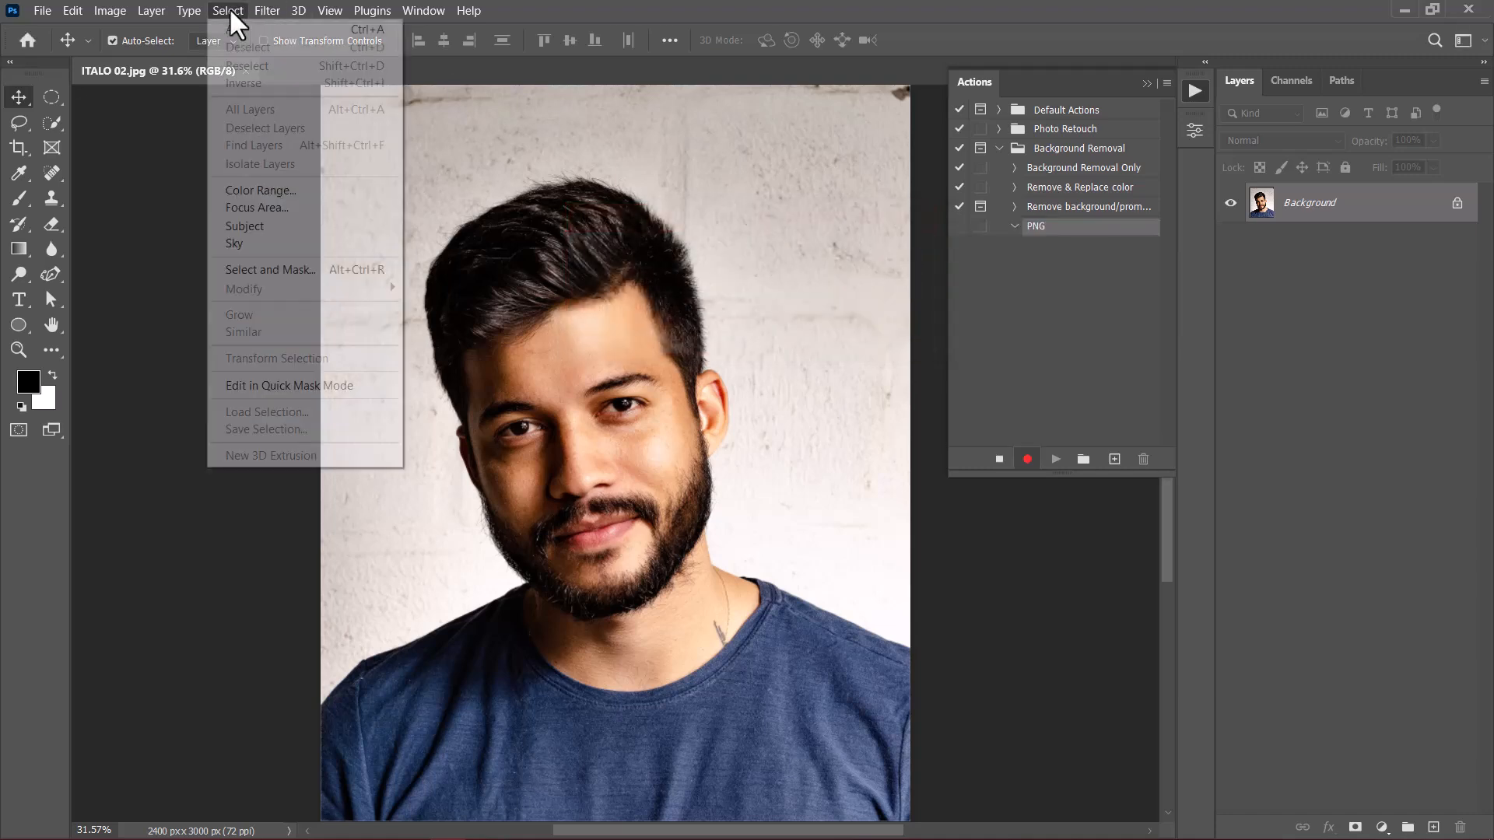
{"action": "left_click", "coordinate": [248, 224]}
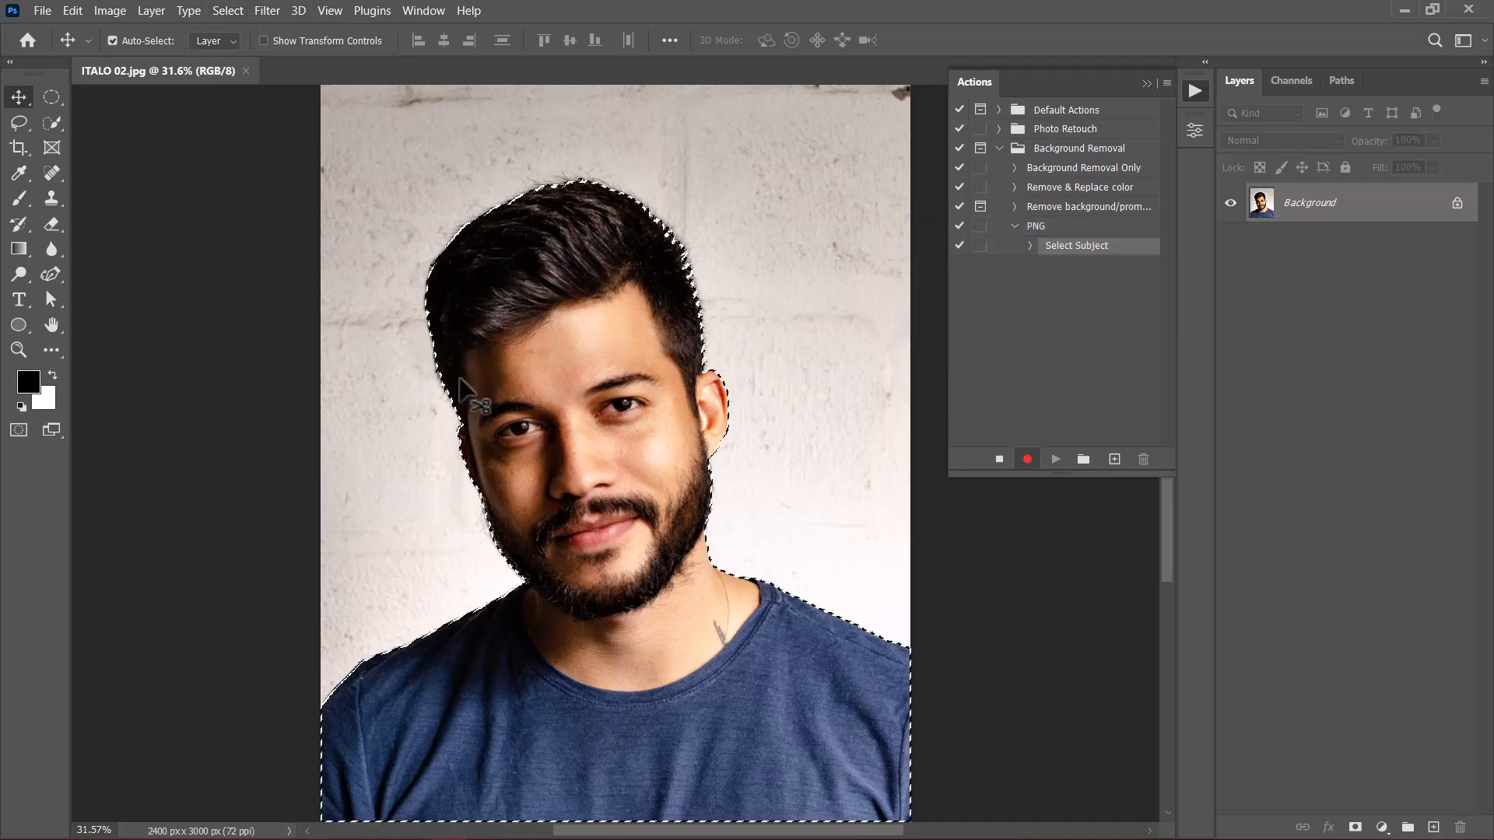
{"action": "left_click", "coordinate": [1355, 827]}
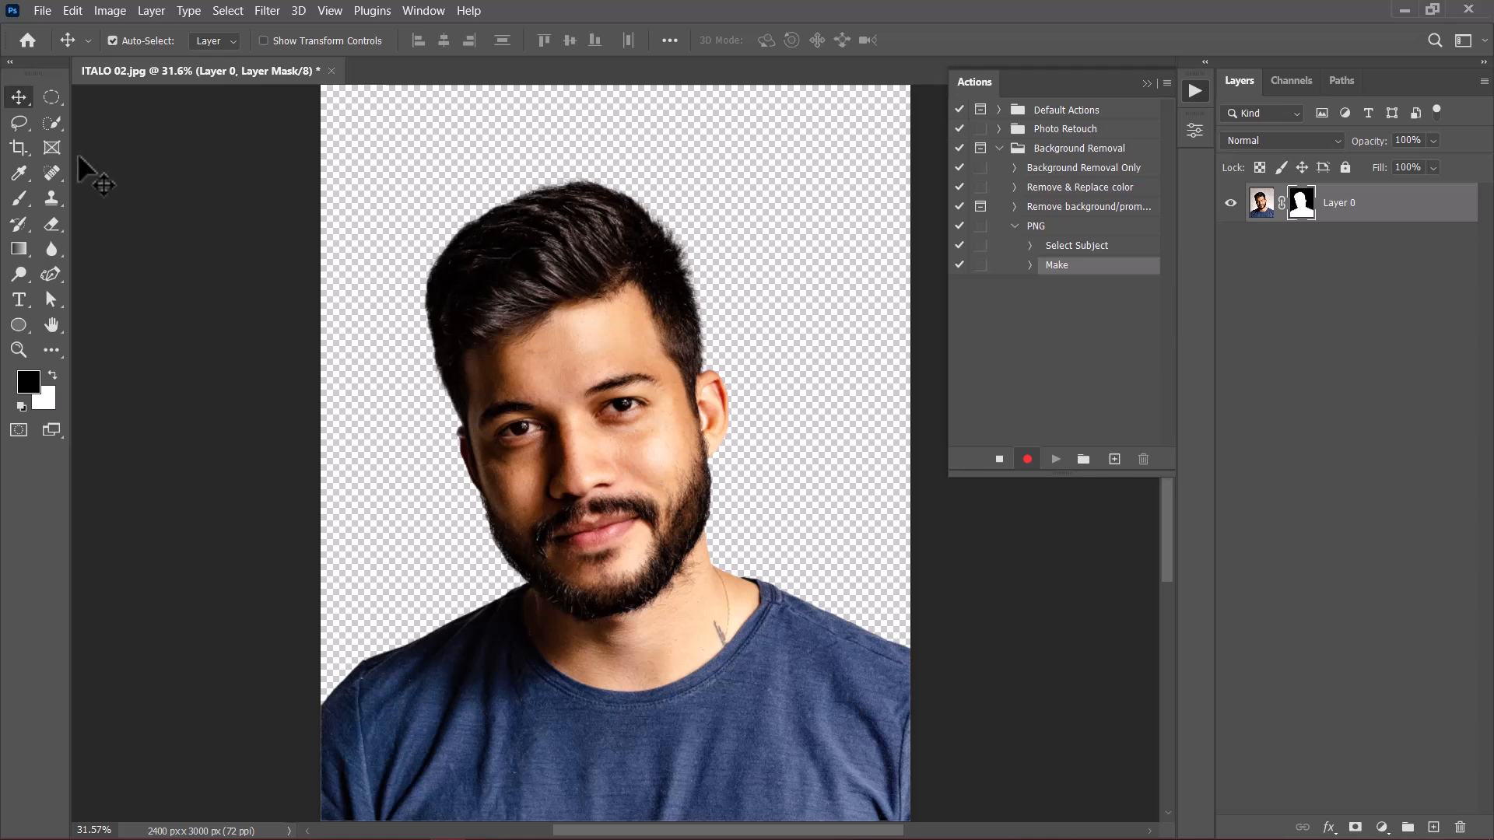
Step: Start a Save As of the masked portrait and create and open a NEW PNG folder inside Files as its location
{"action": "left_click", "coordinate": [43, 11]}
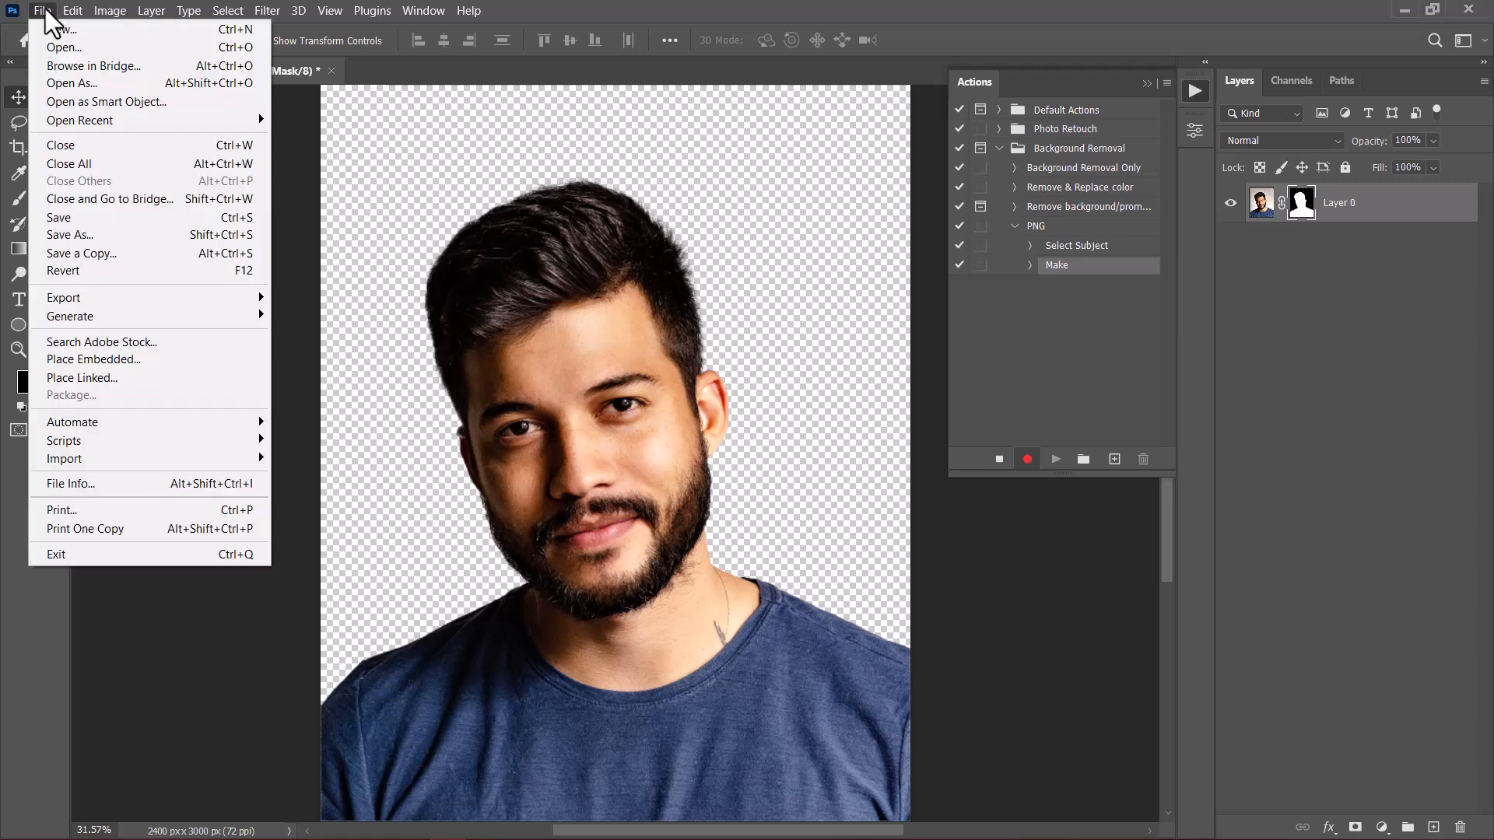
{"action": "left_click", "coordinate": [80, 235]}
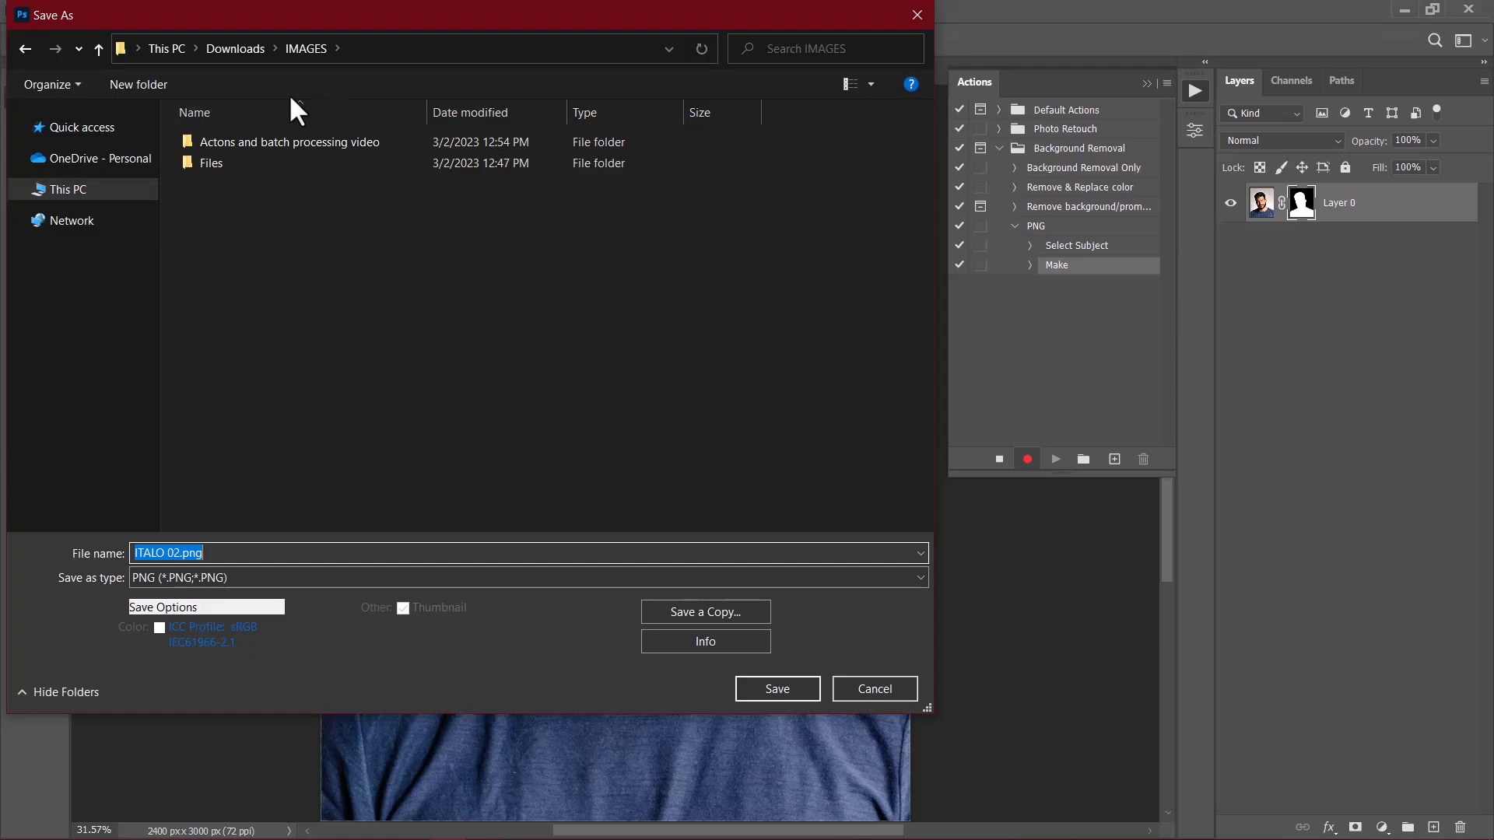
{"action": "left_click", "coordinate": [215, 162]}
{"action": "double_click", "coordinate": [215, 162]}
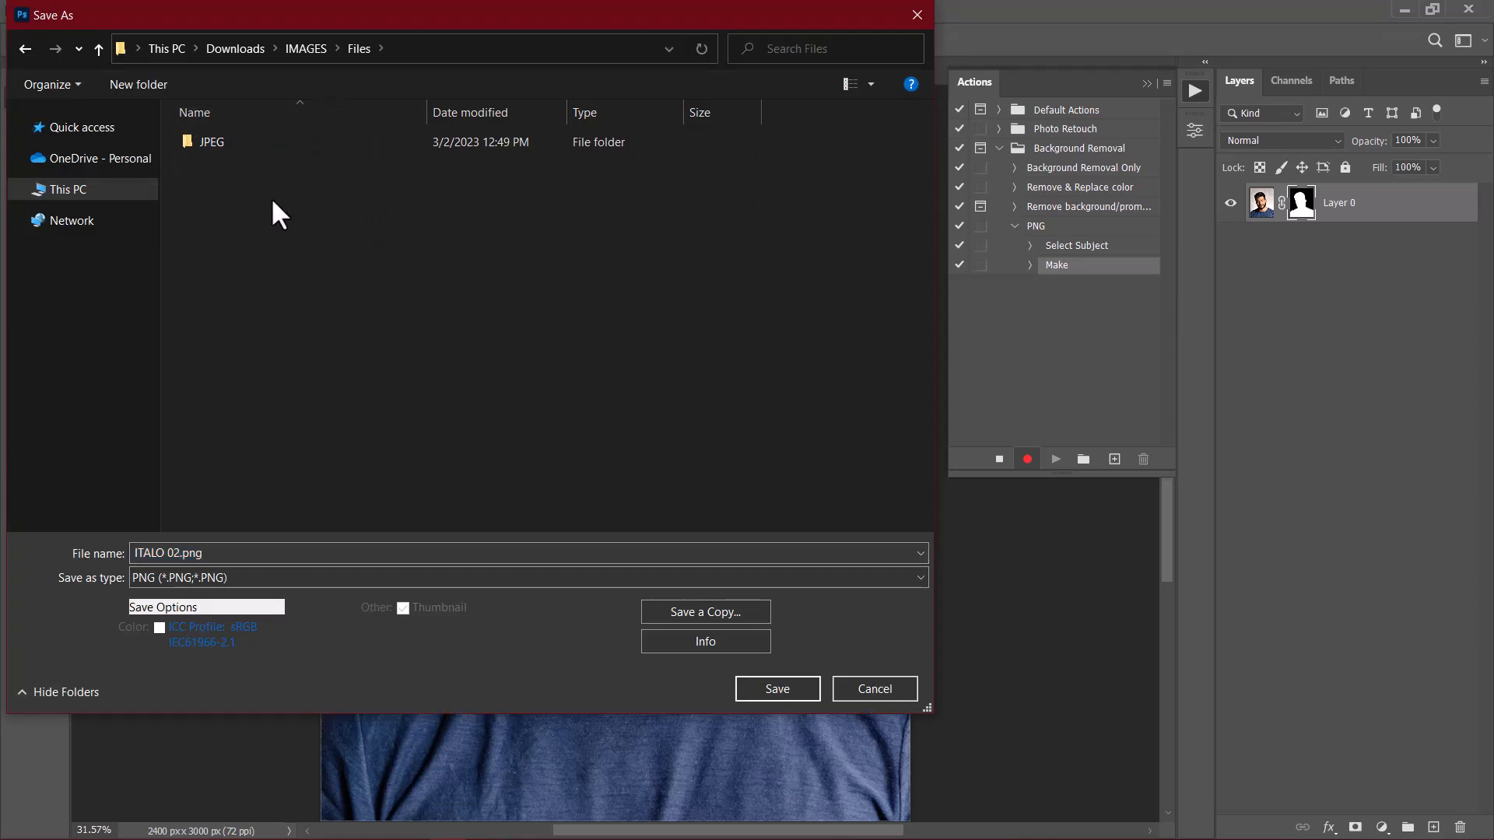
{"action": "left_click", "coordinate": [141, 87]}
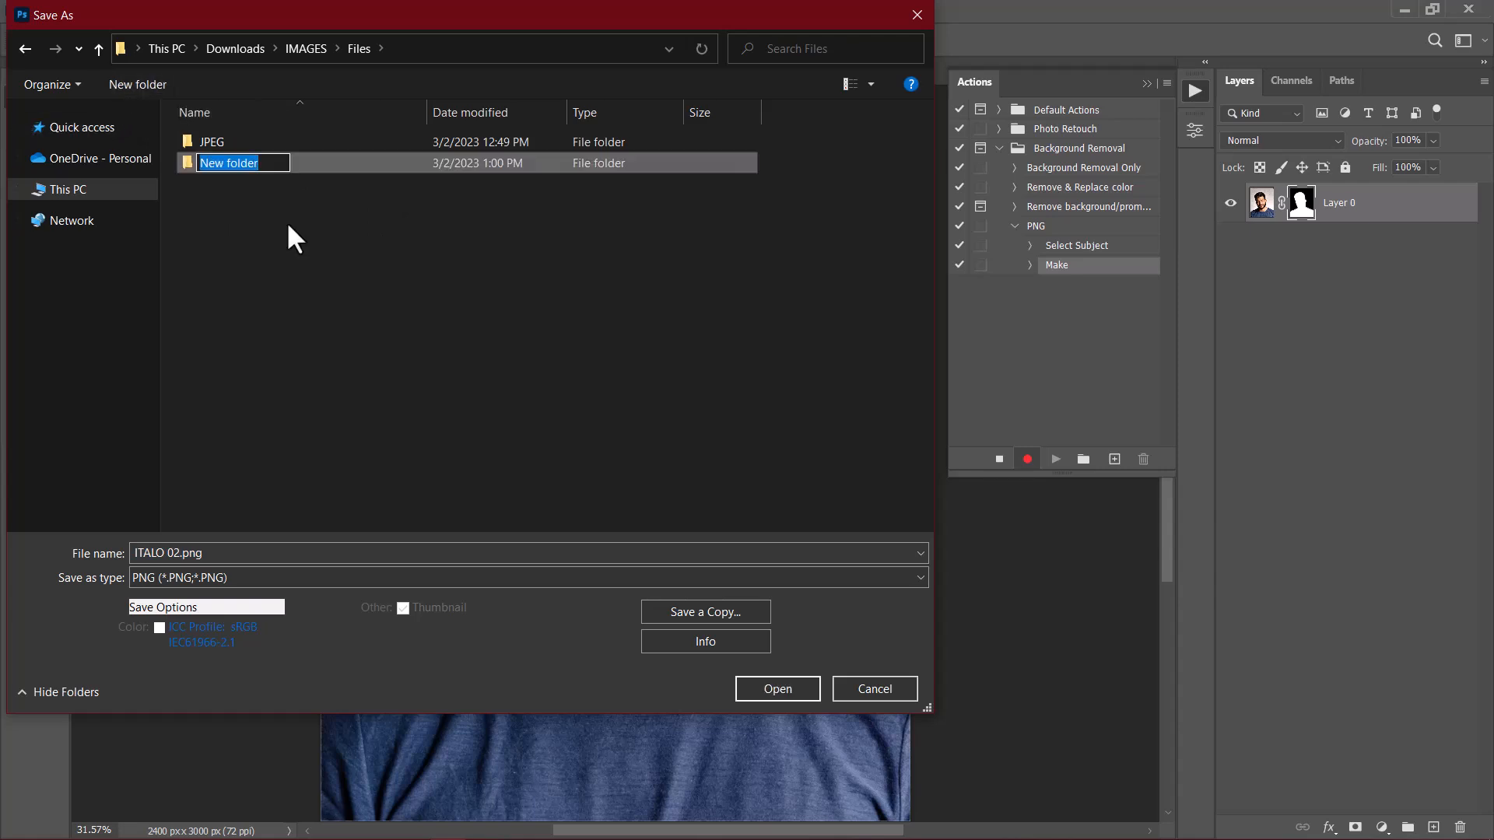
{"action": "type", "text": "NEW PNG"}
{"action": "key", "text": "Return"}
{"action": "double_click", "coordinate": [235, 161]}
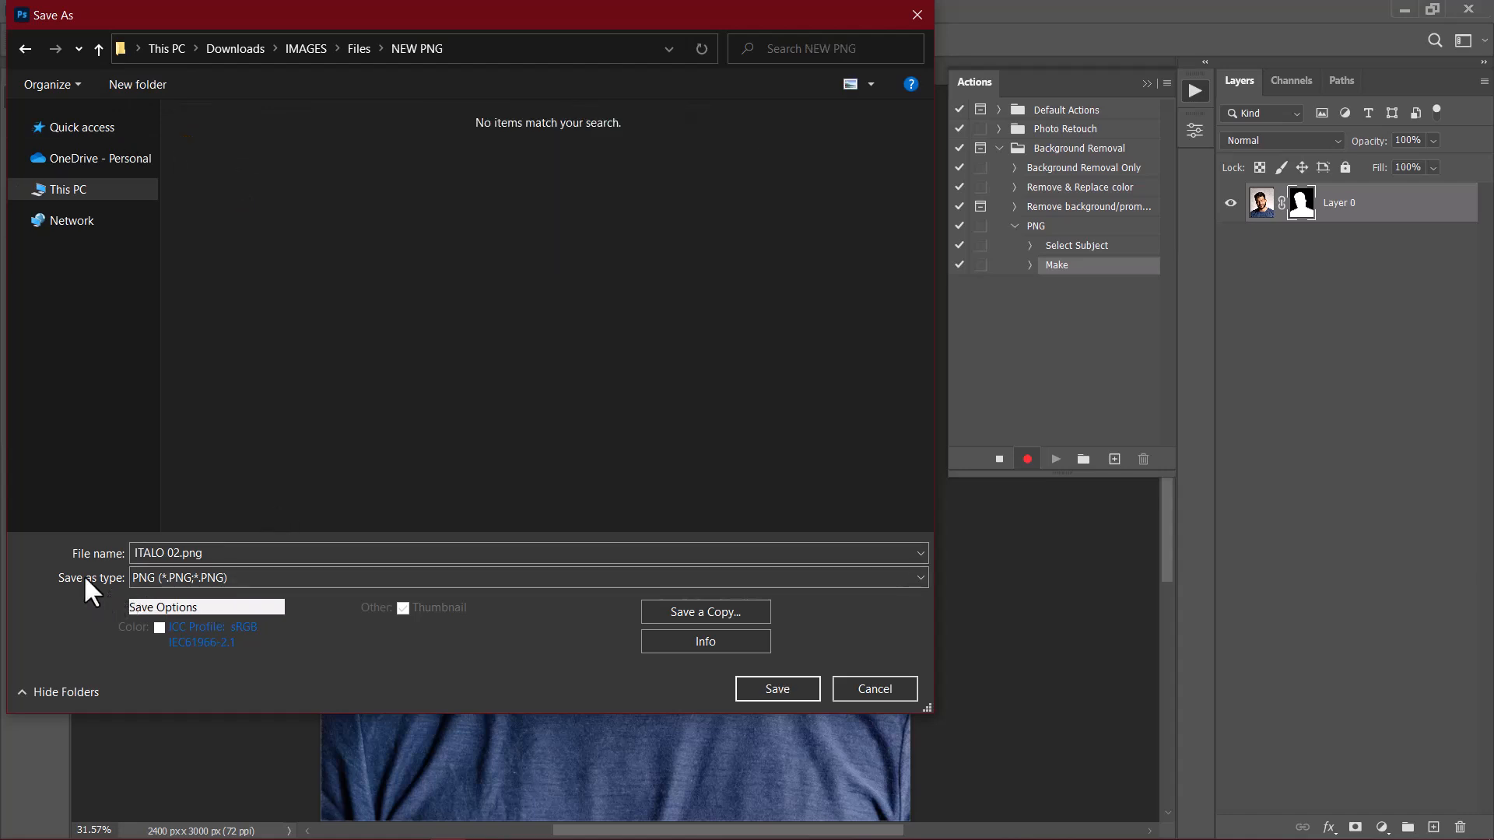
Step: Save the portrait in PNG format with the Large file size (Fastest saving) option, and review the recorded Save step's details
{"action": "left_click", "coordinate": [185, 581]}
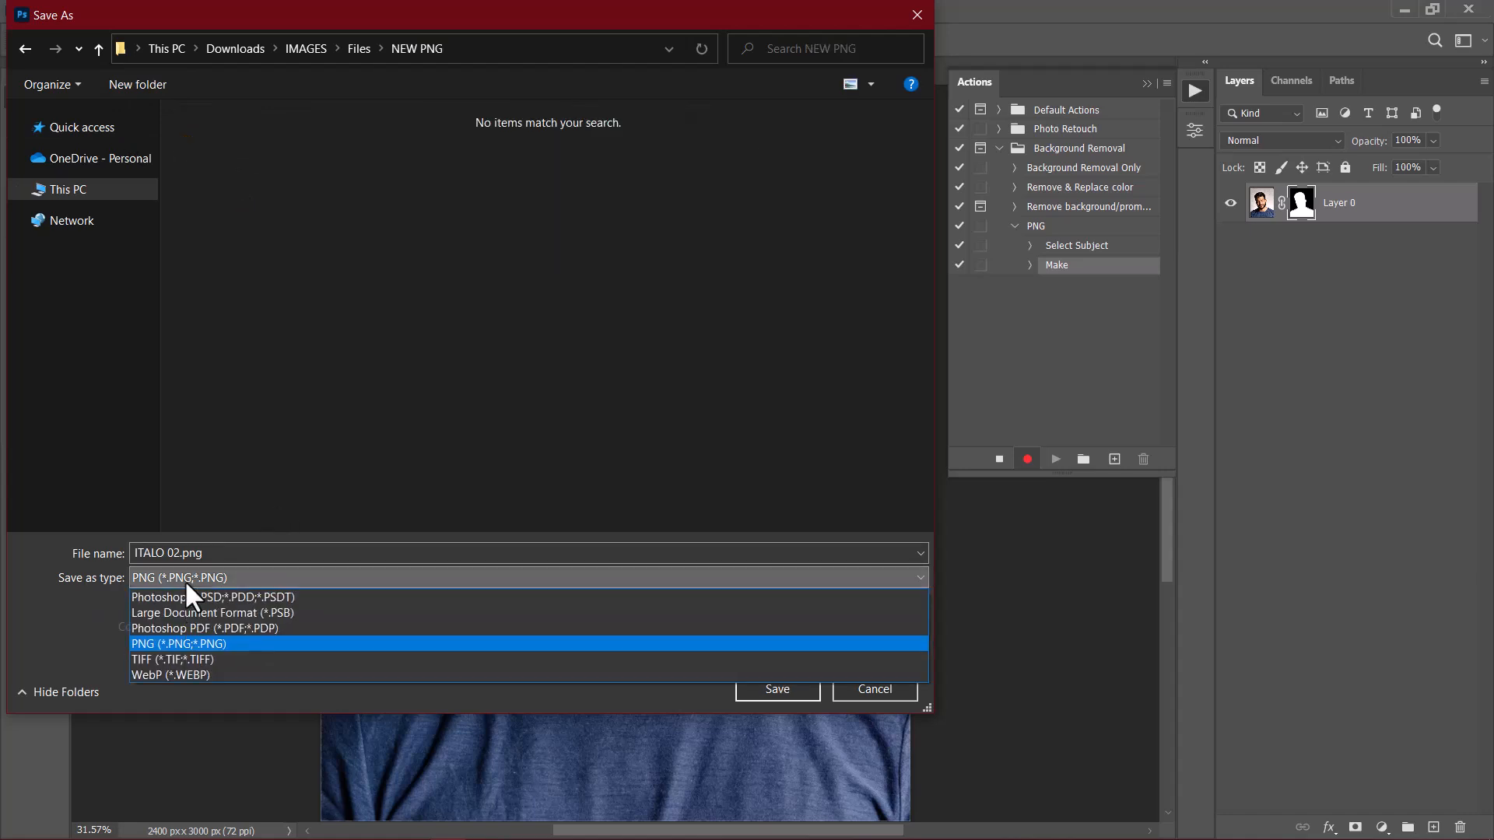
{"action": "left_click", "coordinate": [169, 644]}
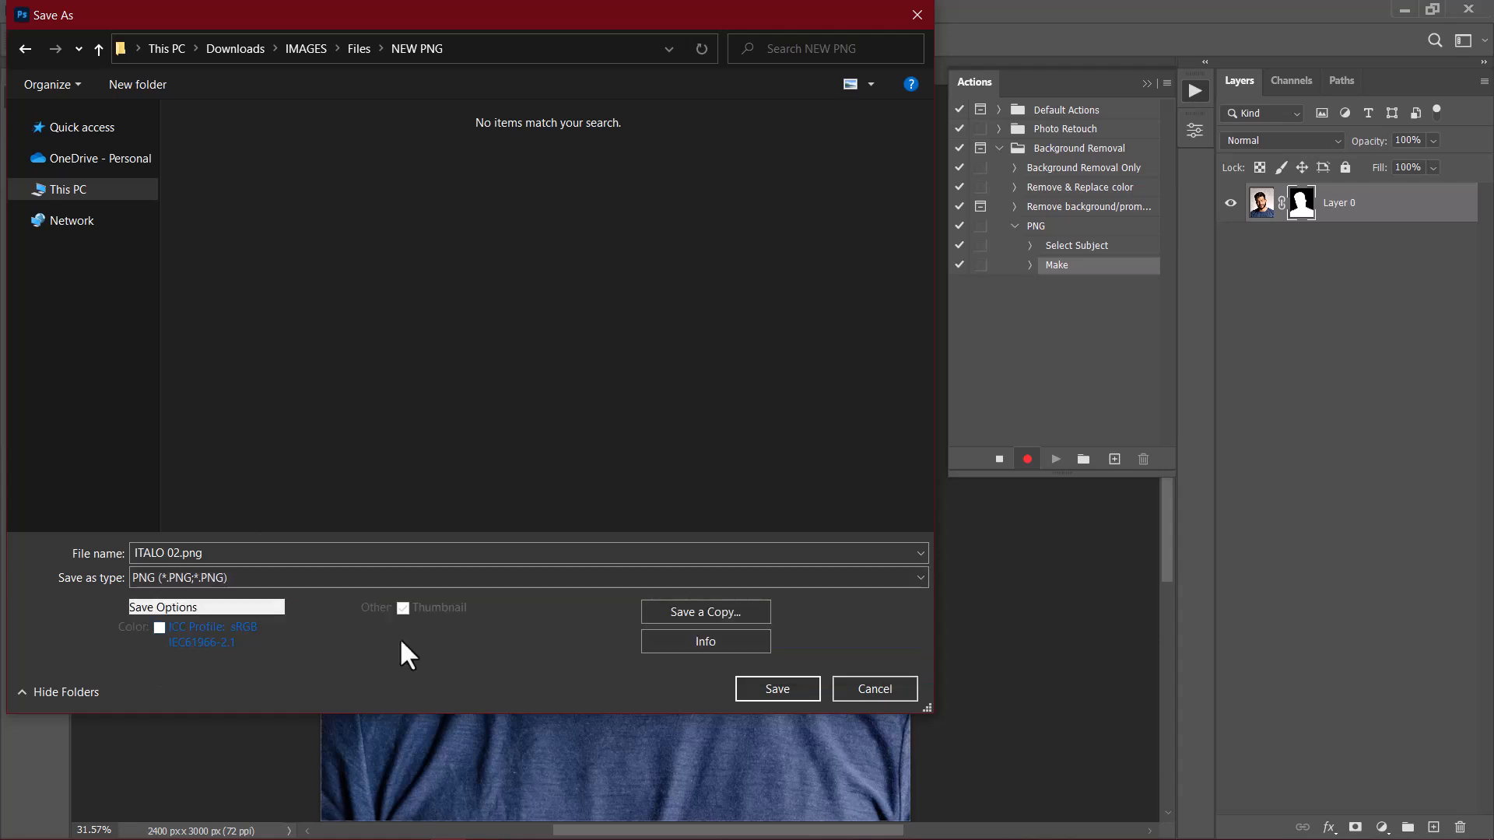
{"action": "left_click", "coordinate": [788, 690]}
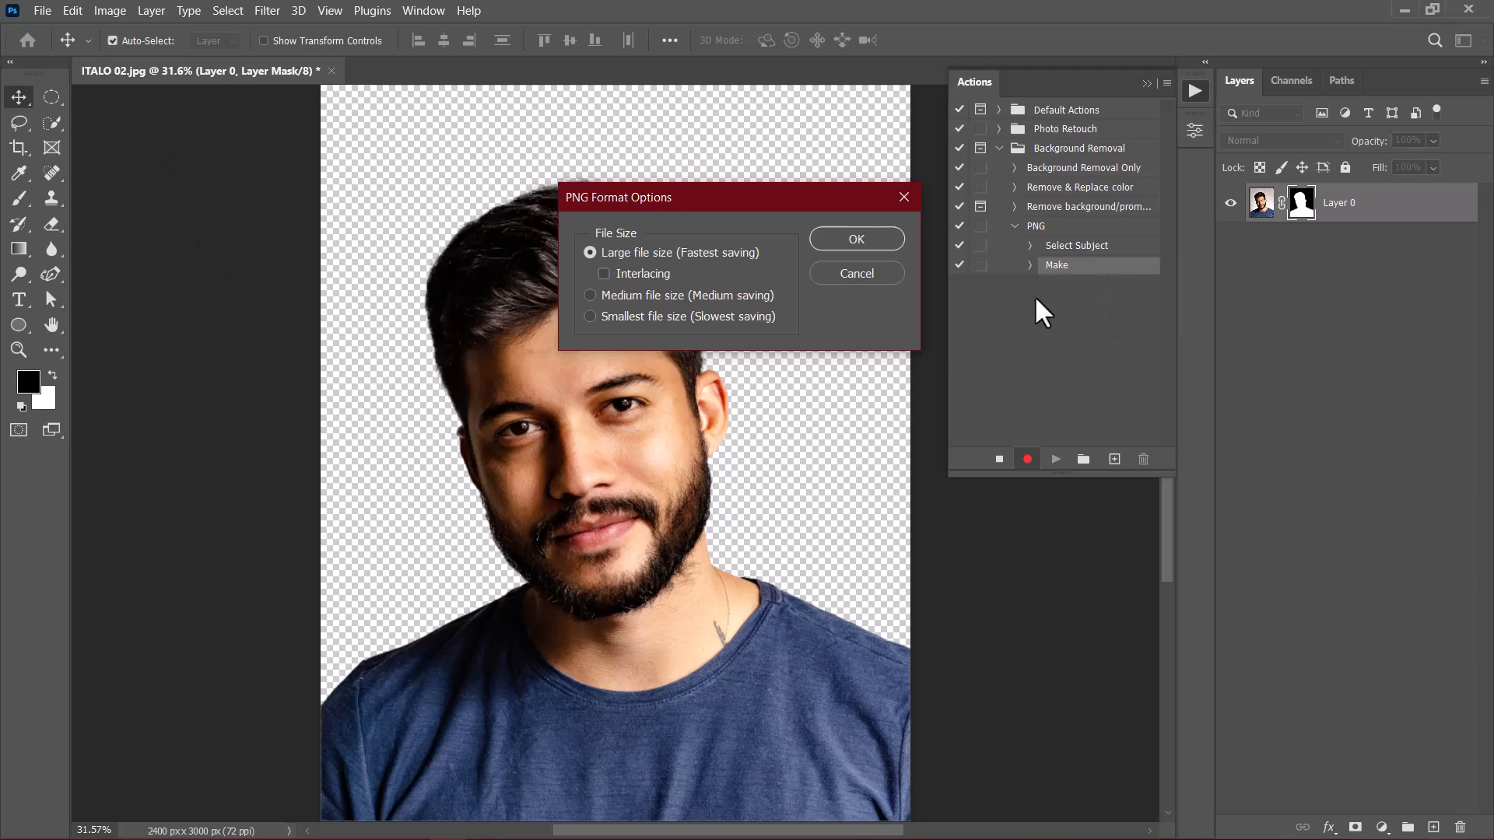
{"action": "left_click", "coordinate": [856, 239]}
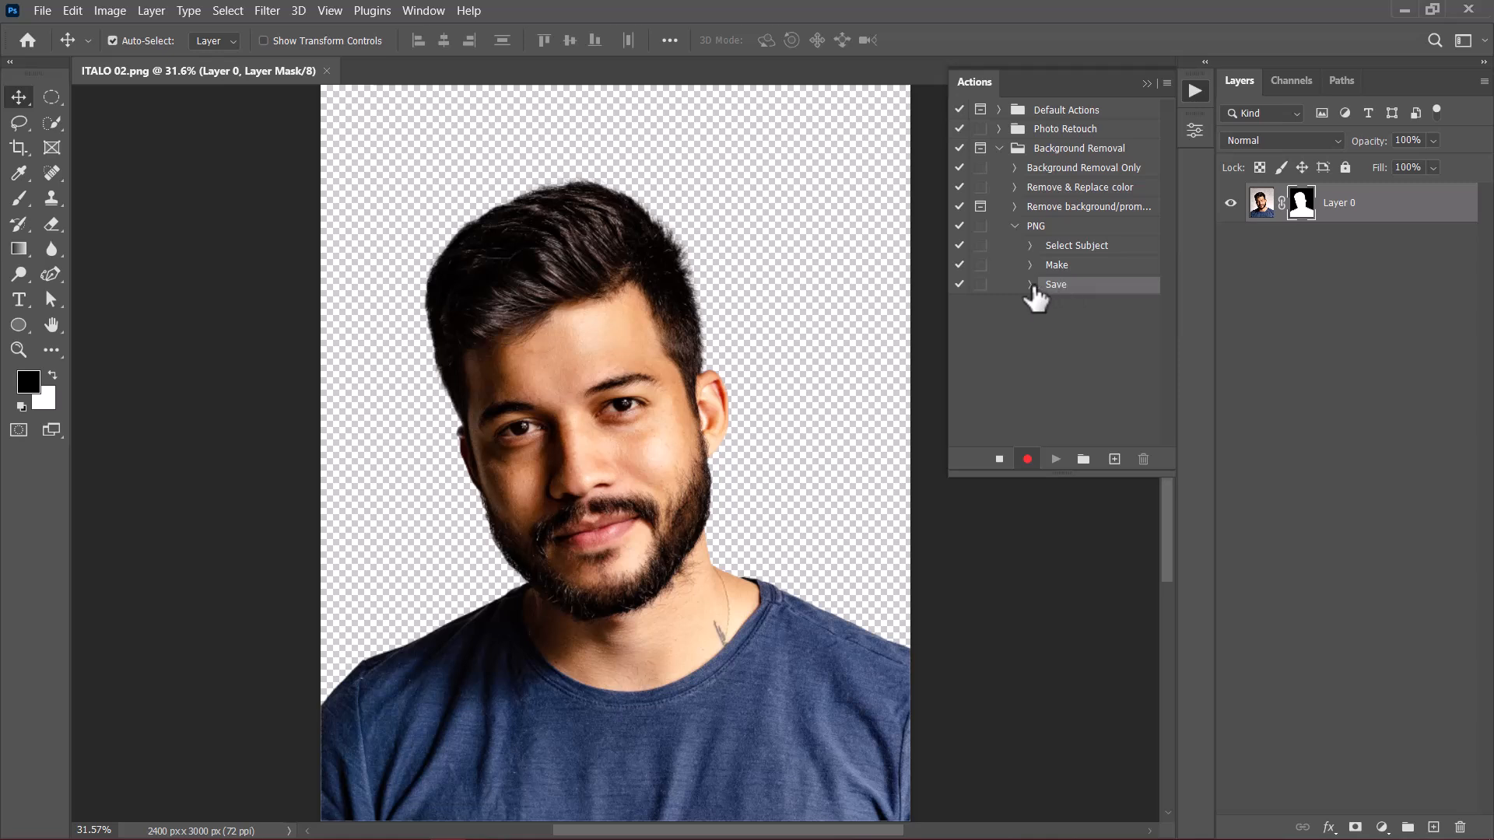
{"action": "left_click", "coordinate": [1031, 285]}
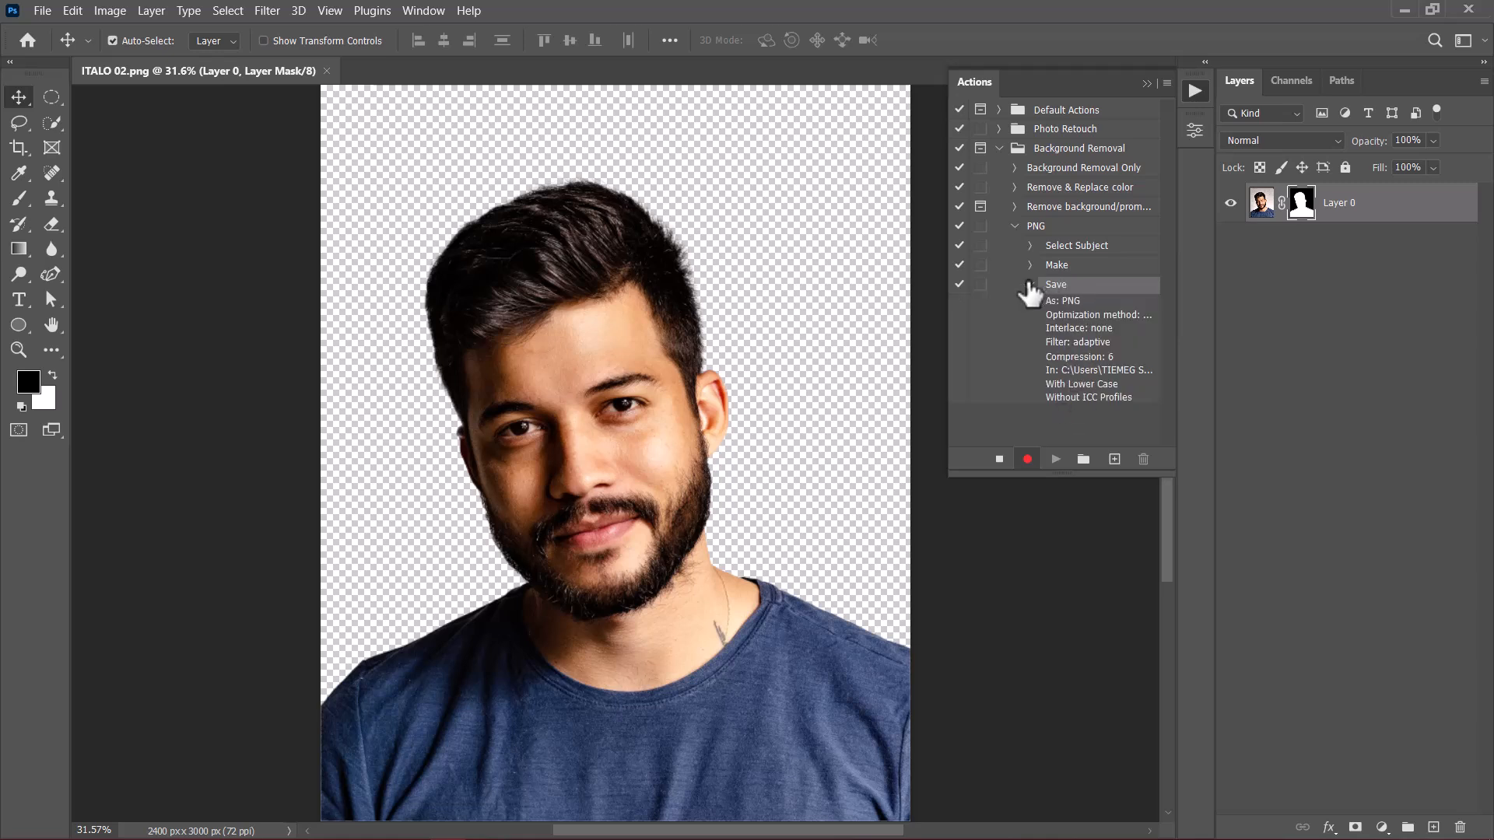
{"action": "left_click", "coordinate": [1029, 285]}
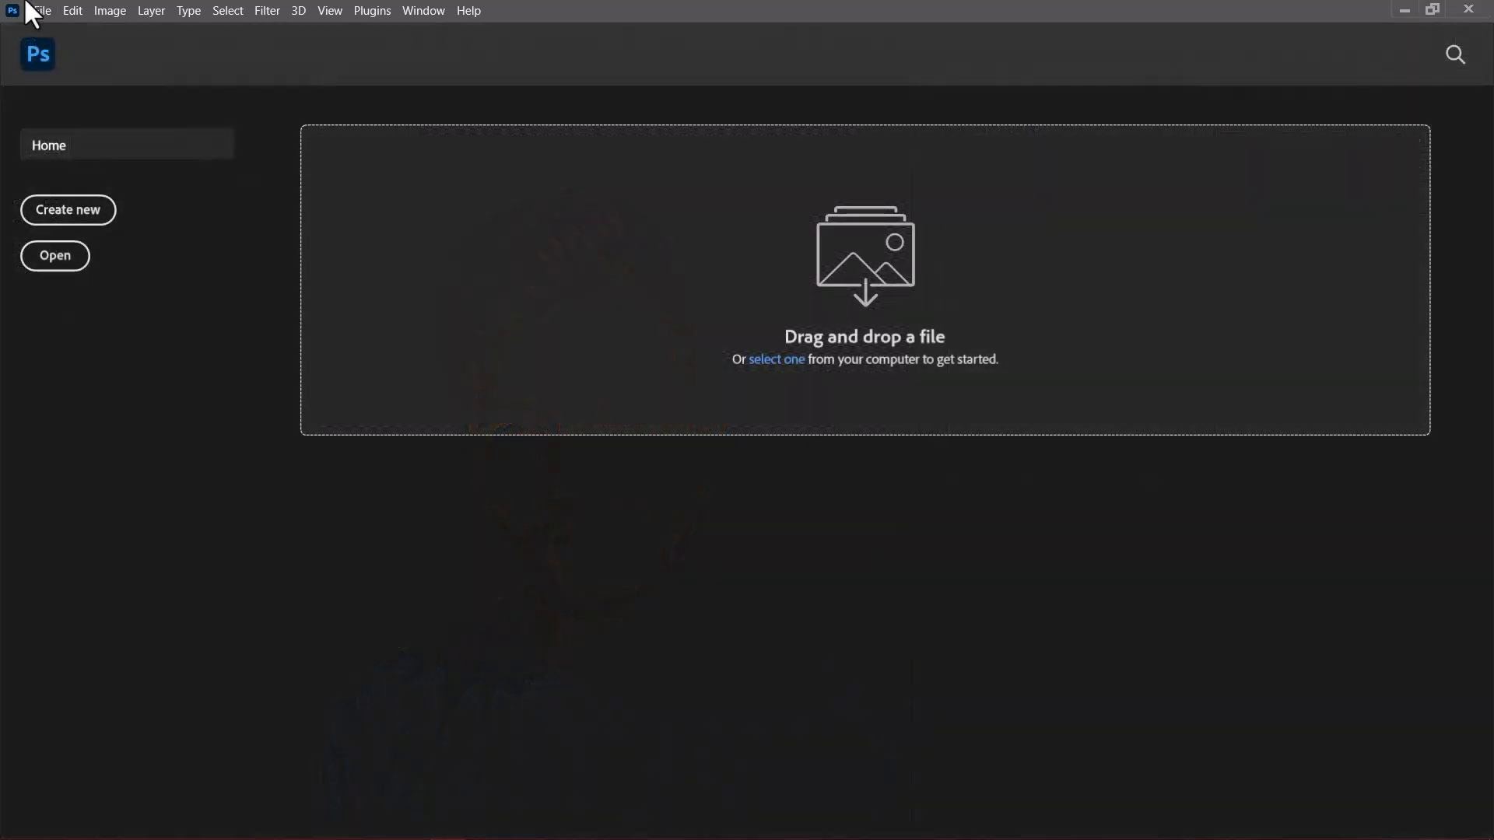
Step: Open the Batch automation and set it to play the PNG action from the Background Removal set
{"action": "left_click", "coordinate": [31, 8]}
{"action": "mouse_move", "coordinate": [127, 410]}
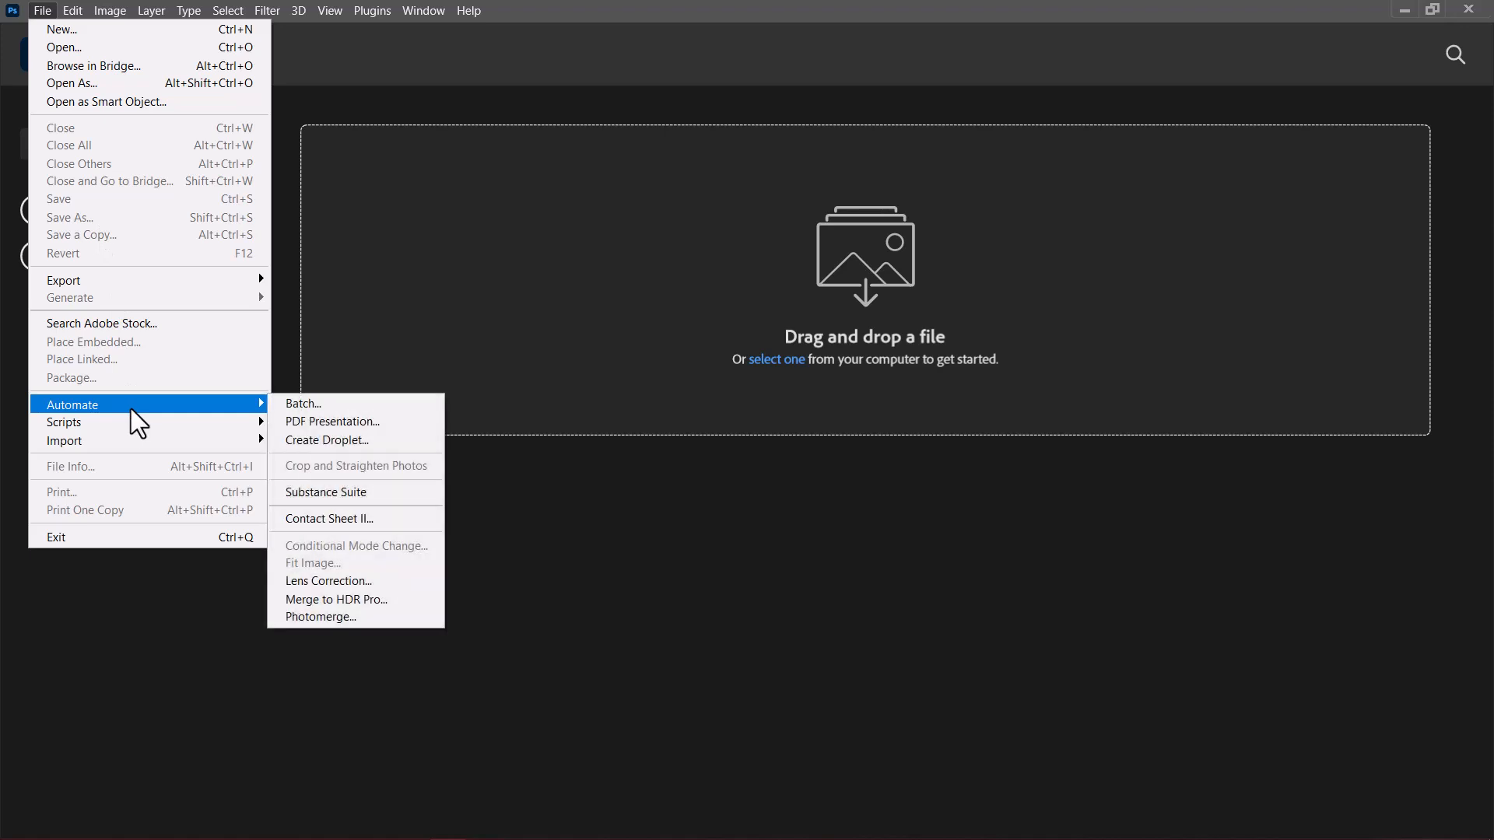
{"action": "left_click", "coordinate": [294, 405]}
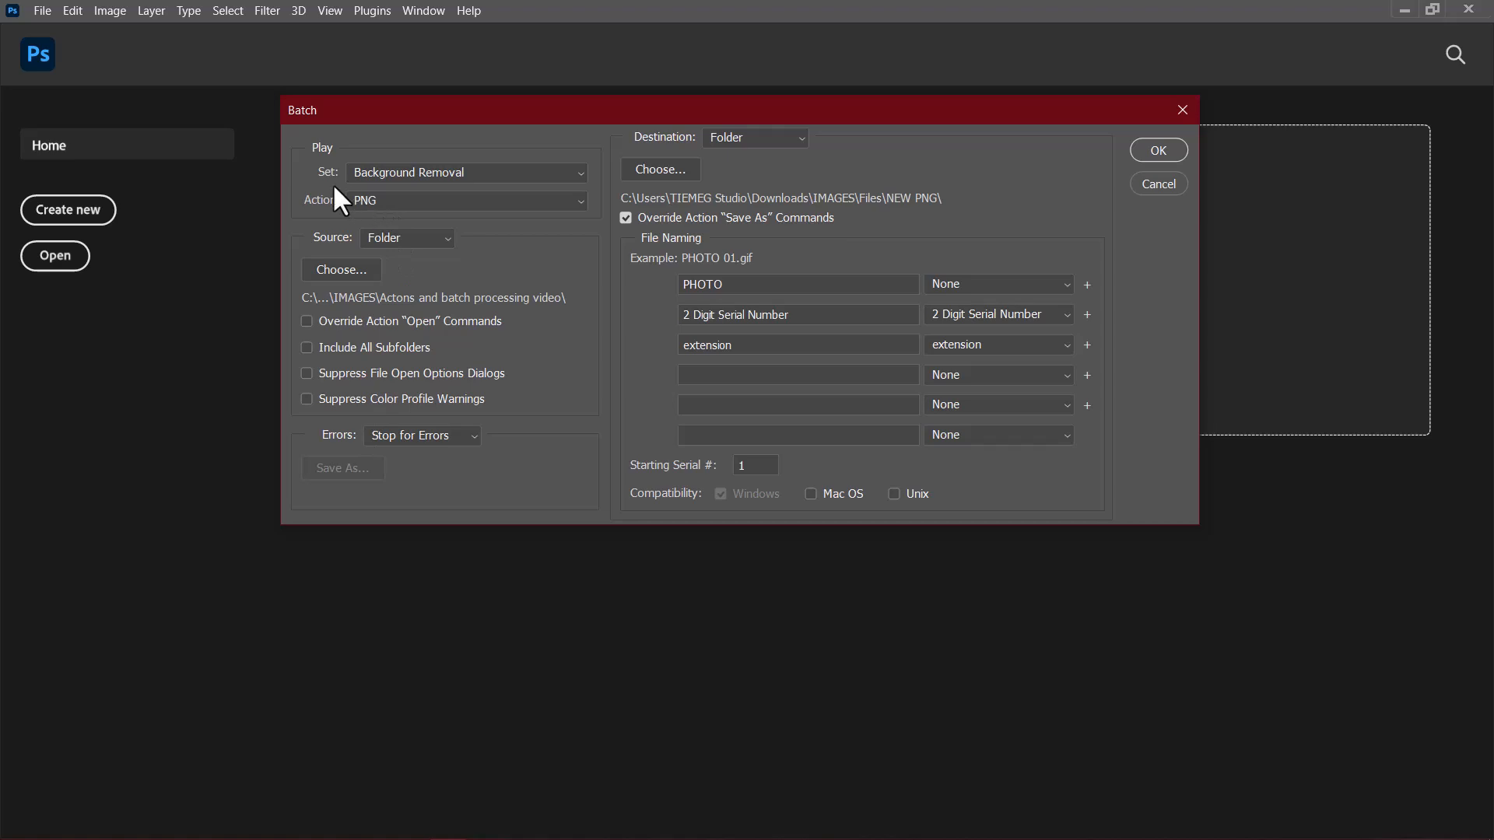
{"action": "left_click", "coordinate": [393, 172]}
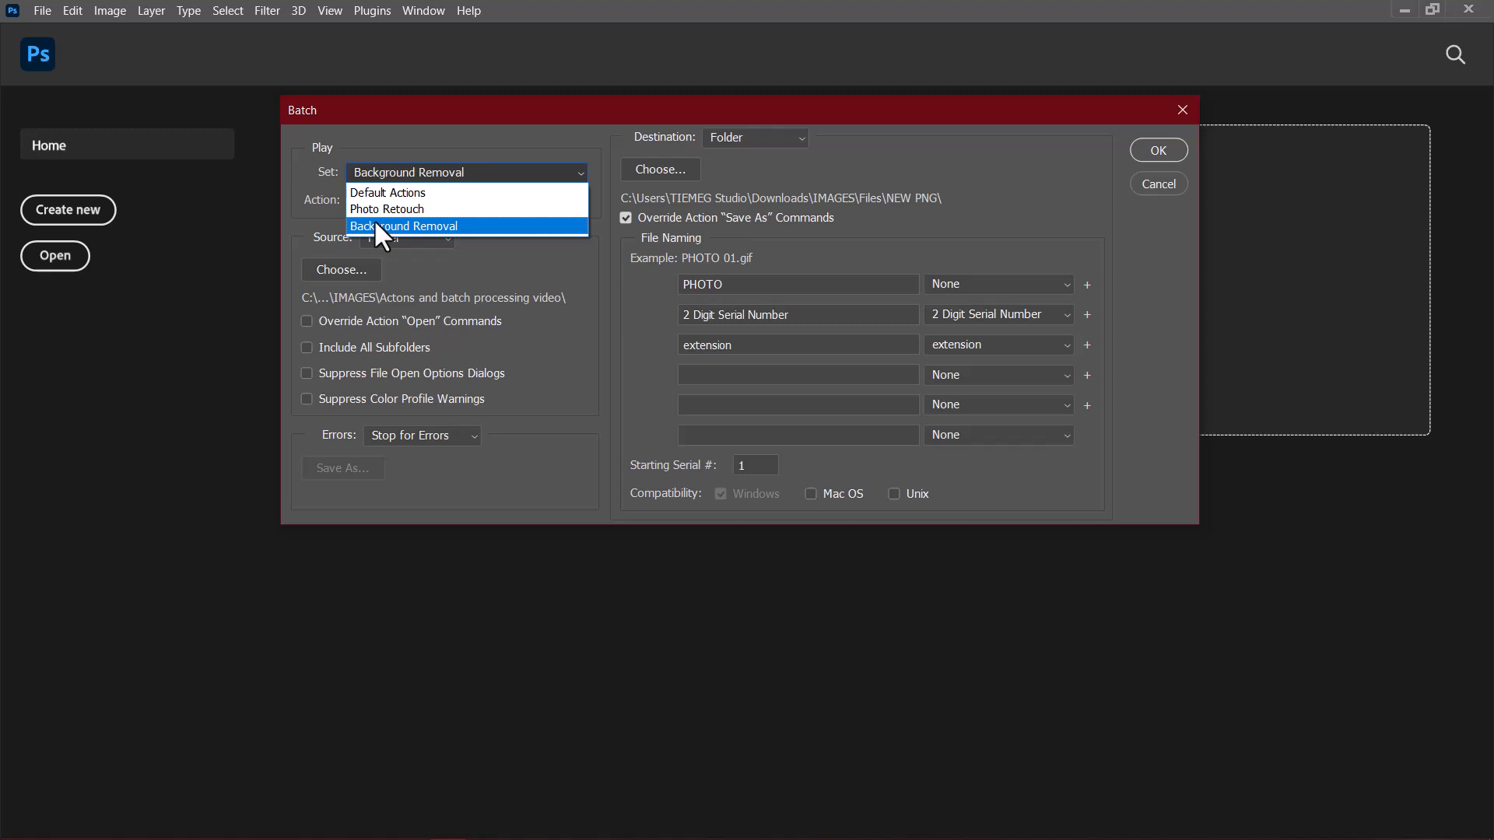
{"action": "left_click", "coordinate": [375, 224]}
{"action": "left_click", "coordinate": [422, 201]}
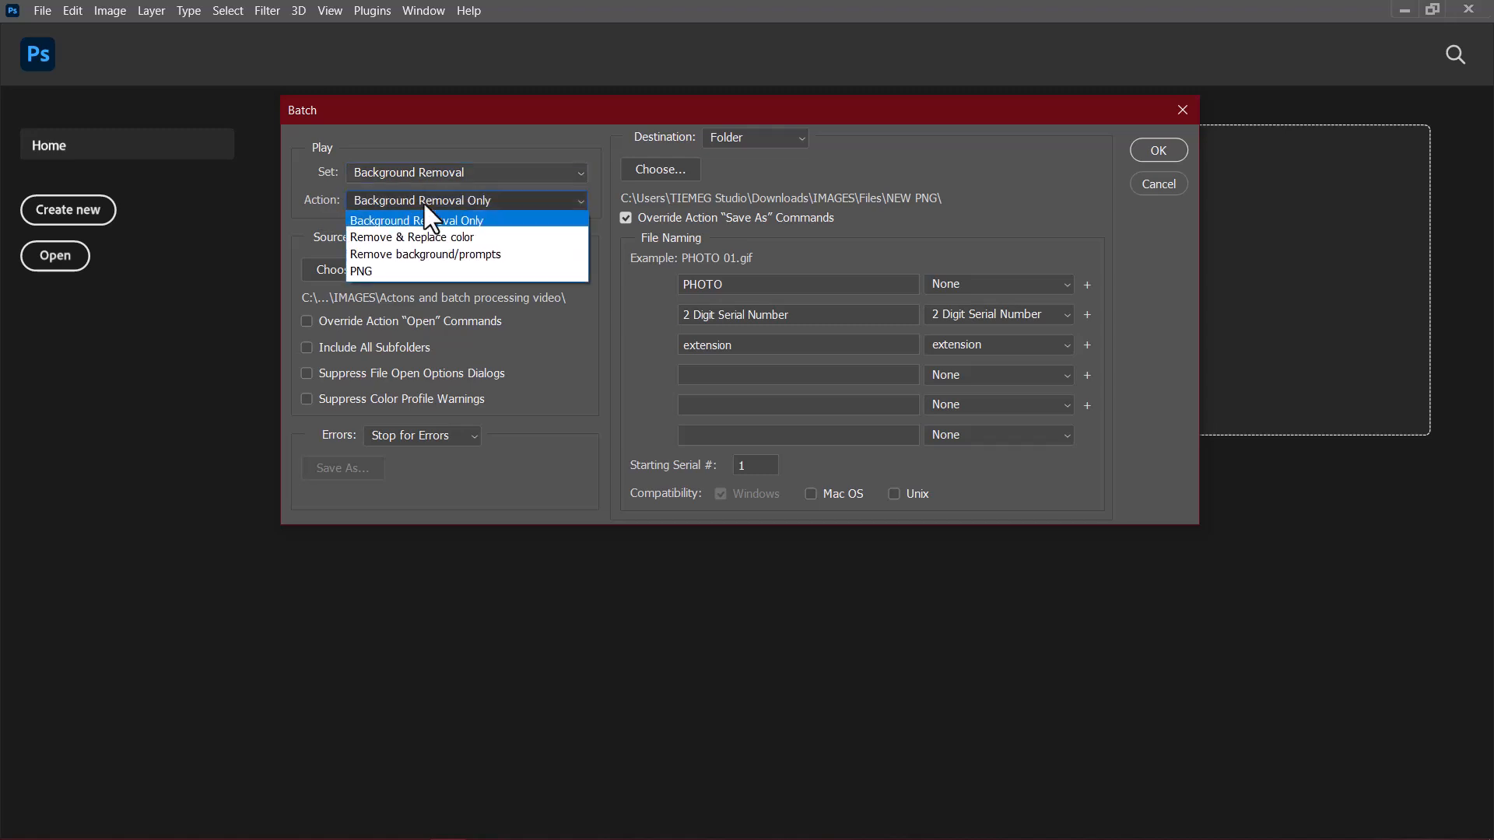
{"action": "left_click", "coordinate": [386, 272]}
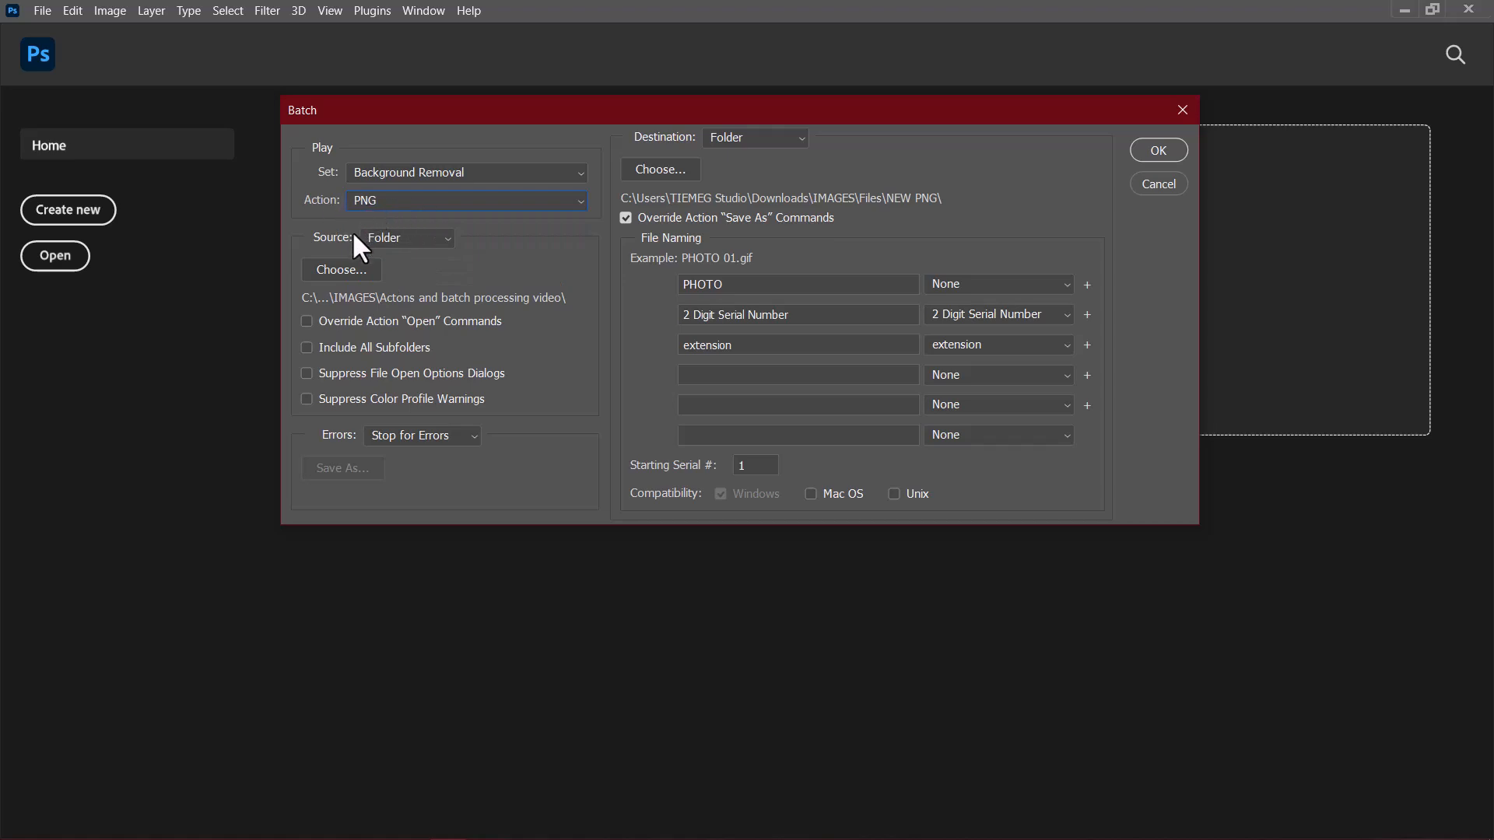
Step: Keep Folder as the batch source and choose the "Actons and batch processing video" folder inside IMAGES
{"action": "left_click", "coordinate": [399, 237]}
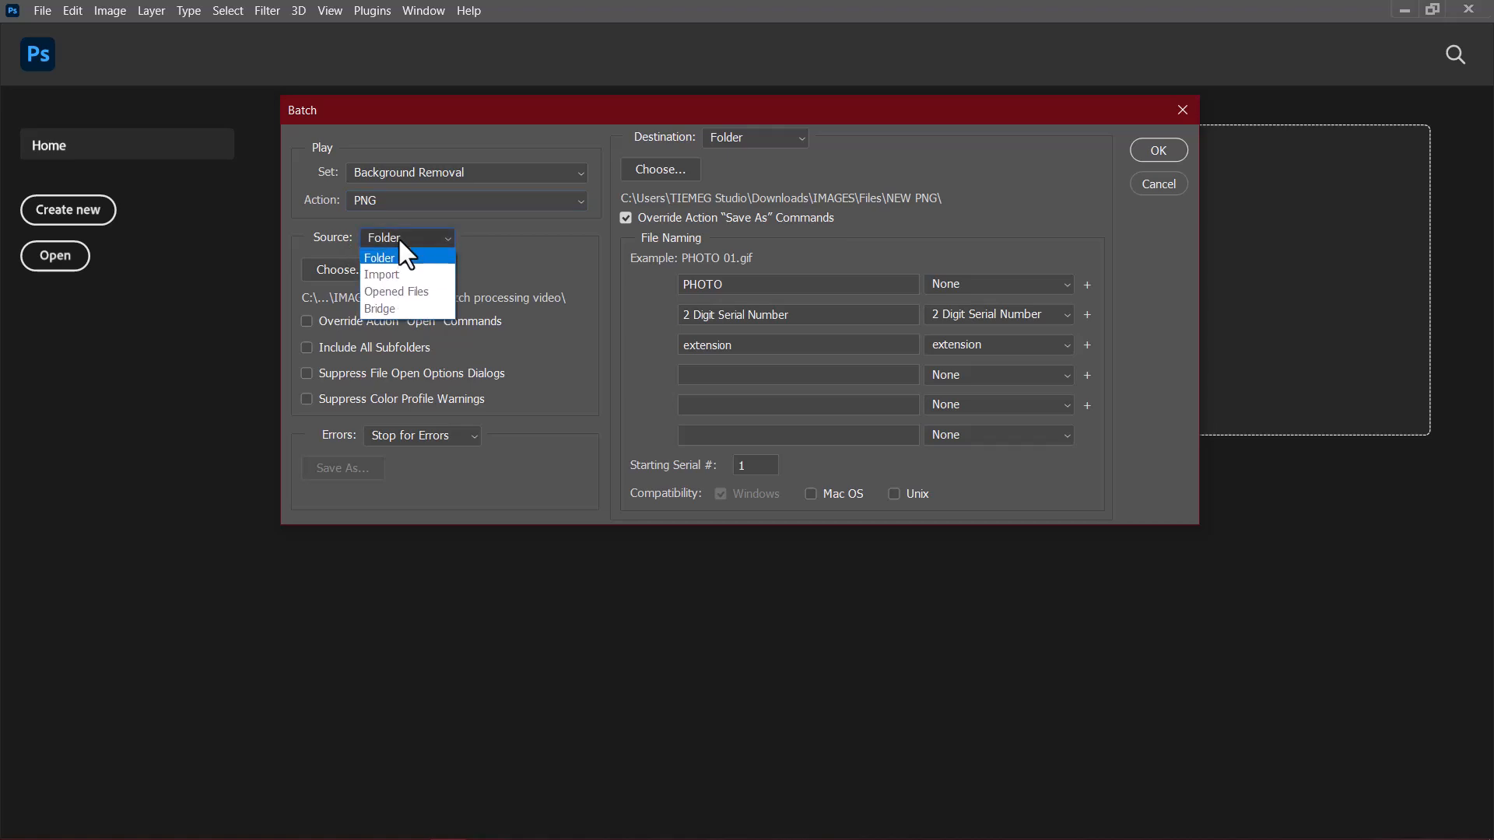
{"action": "left_click", "coordinate": [399, 238]}
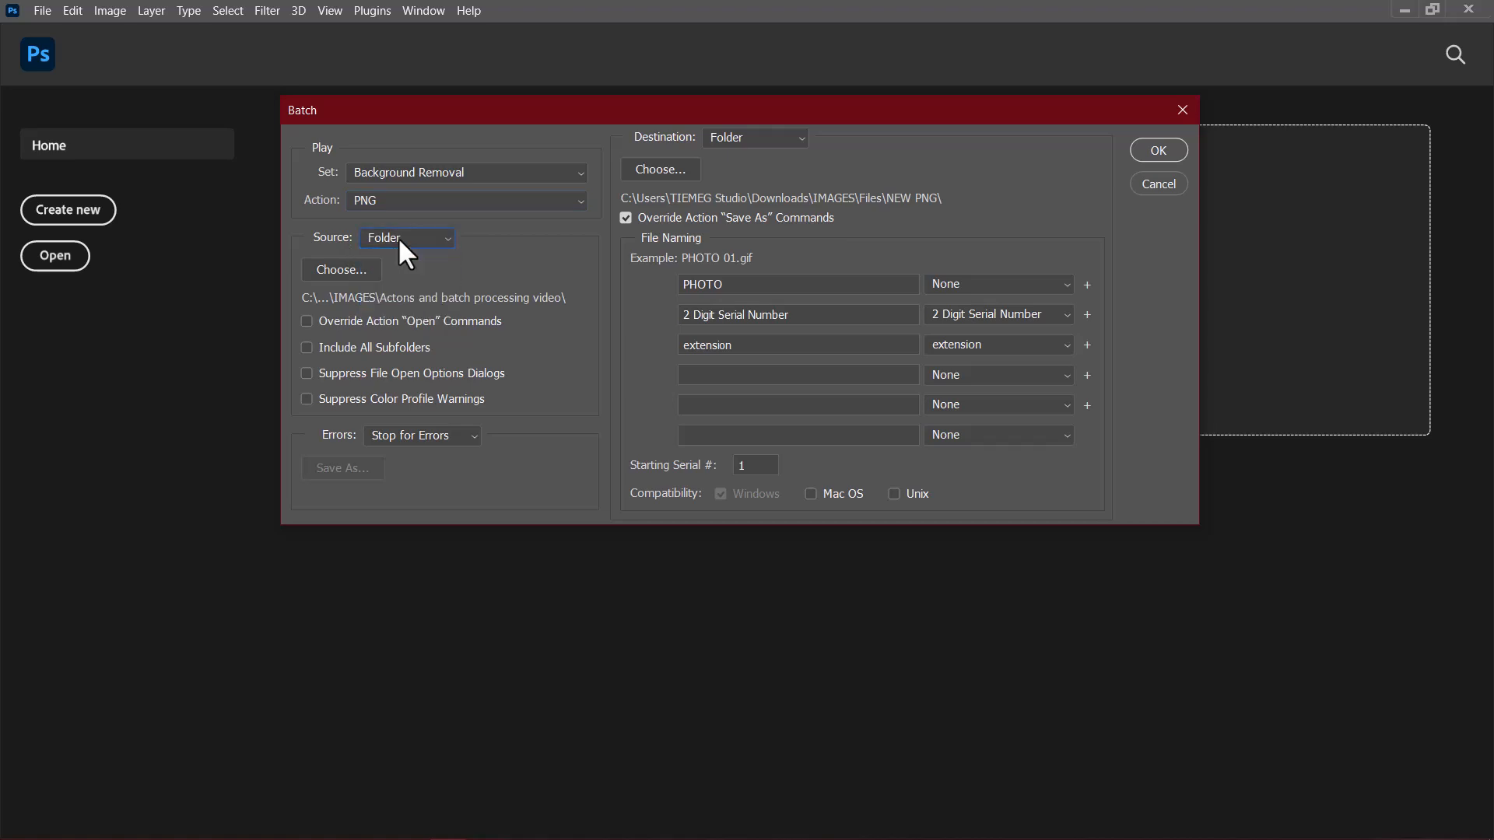
{"action": "left_click", "coordinate": [345, 269]}
{"action": "left_click", "coordinate": [586, 183]}
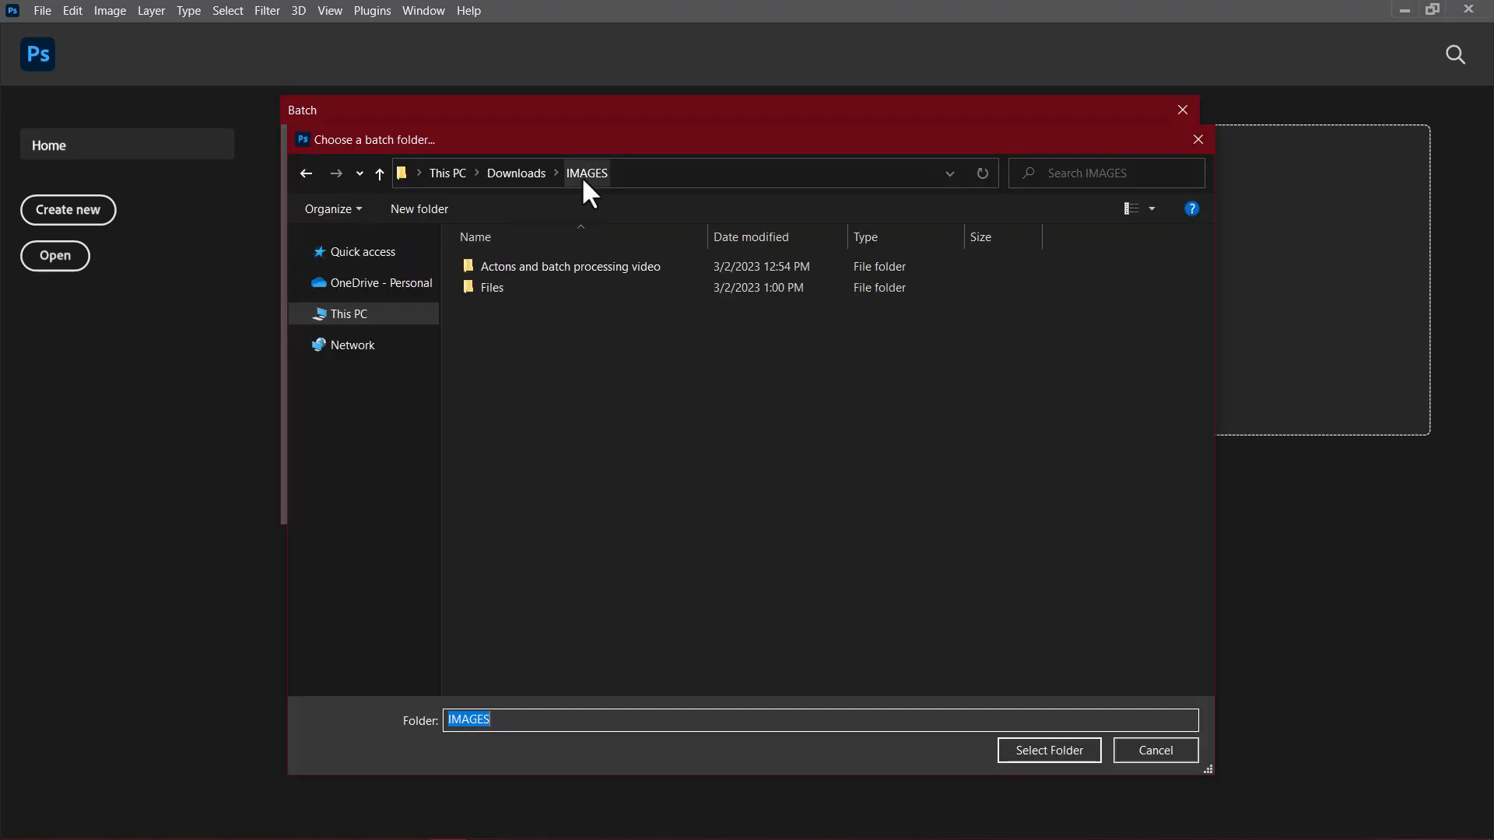
{"action": "left_click", "coordinate": [536, 267]}
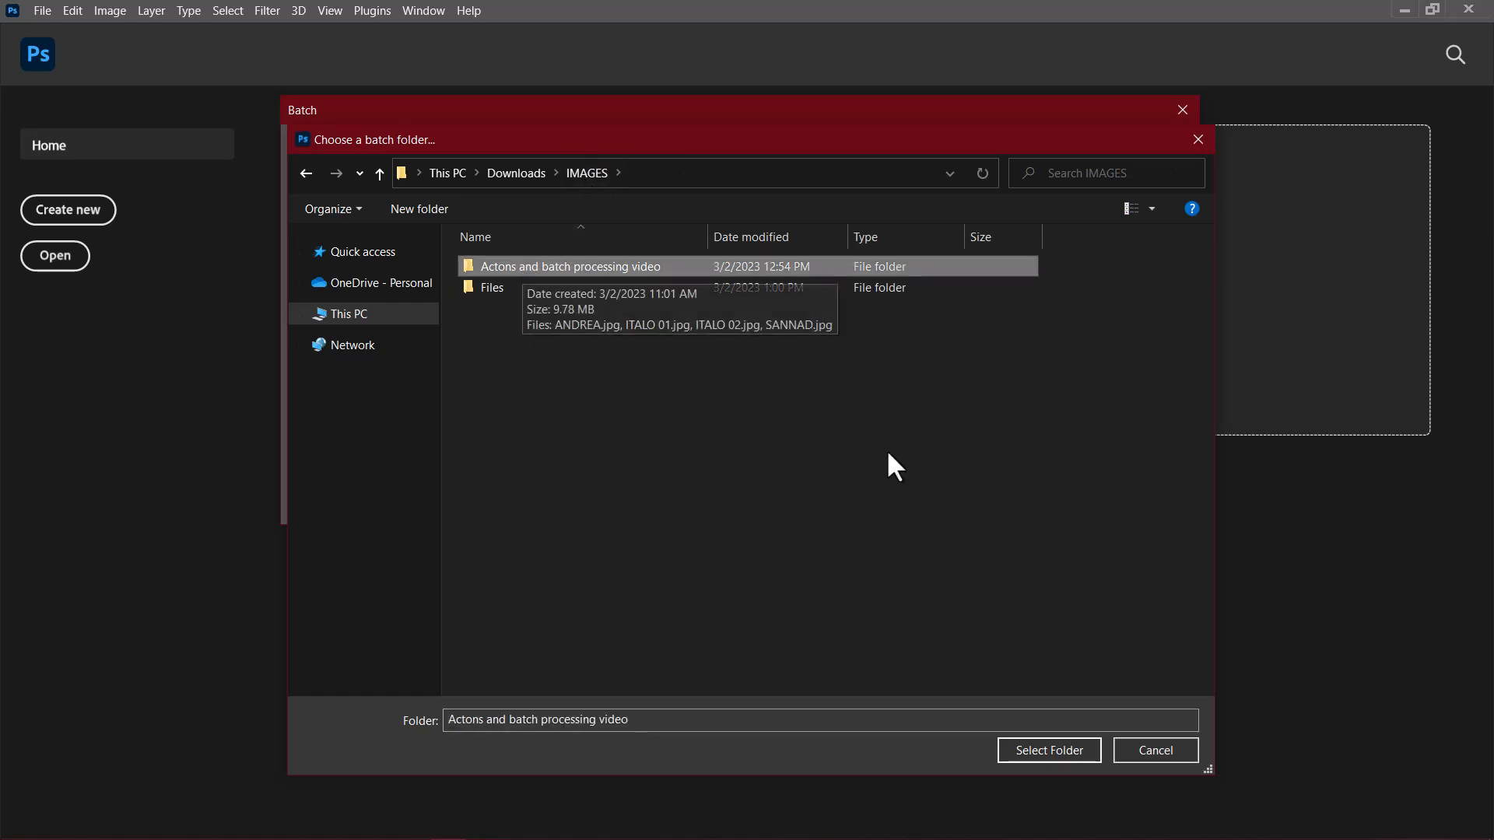
{"action": "left_click", "coordinate": [1046, 759]}
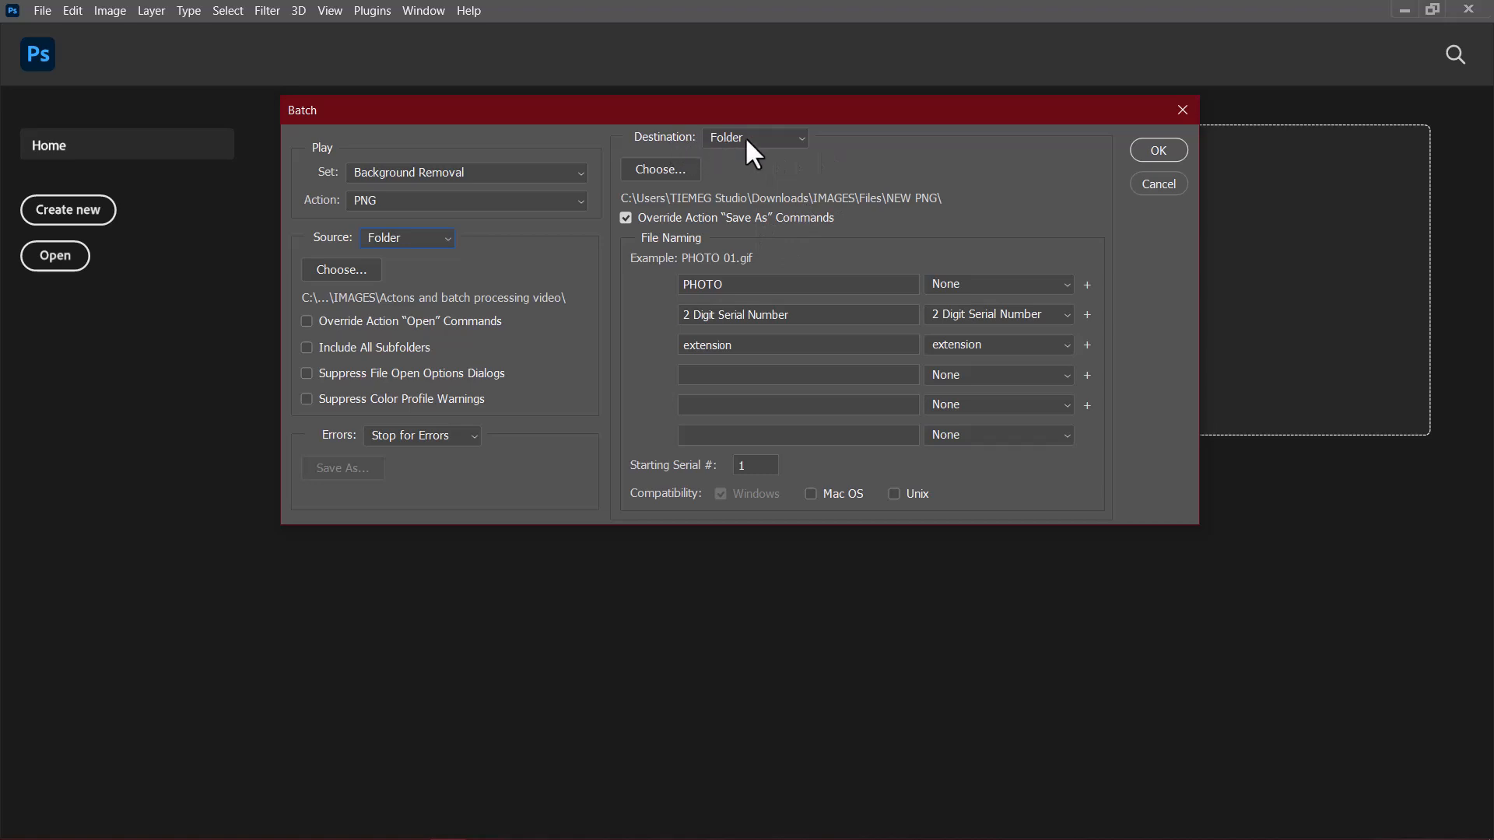
Step: Choose the NEW PNG folder inside Files as the batch destination and enable overriding the action's "Save As" commands
{"action": "left_click", "coordinate": [674, 171]}
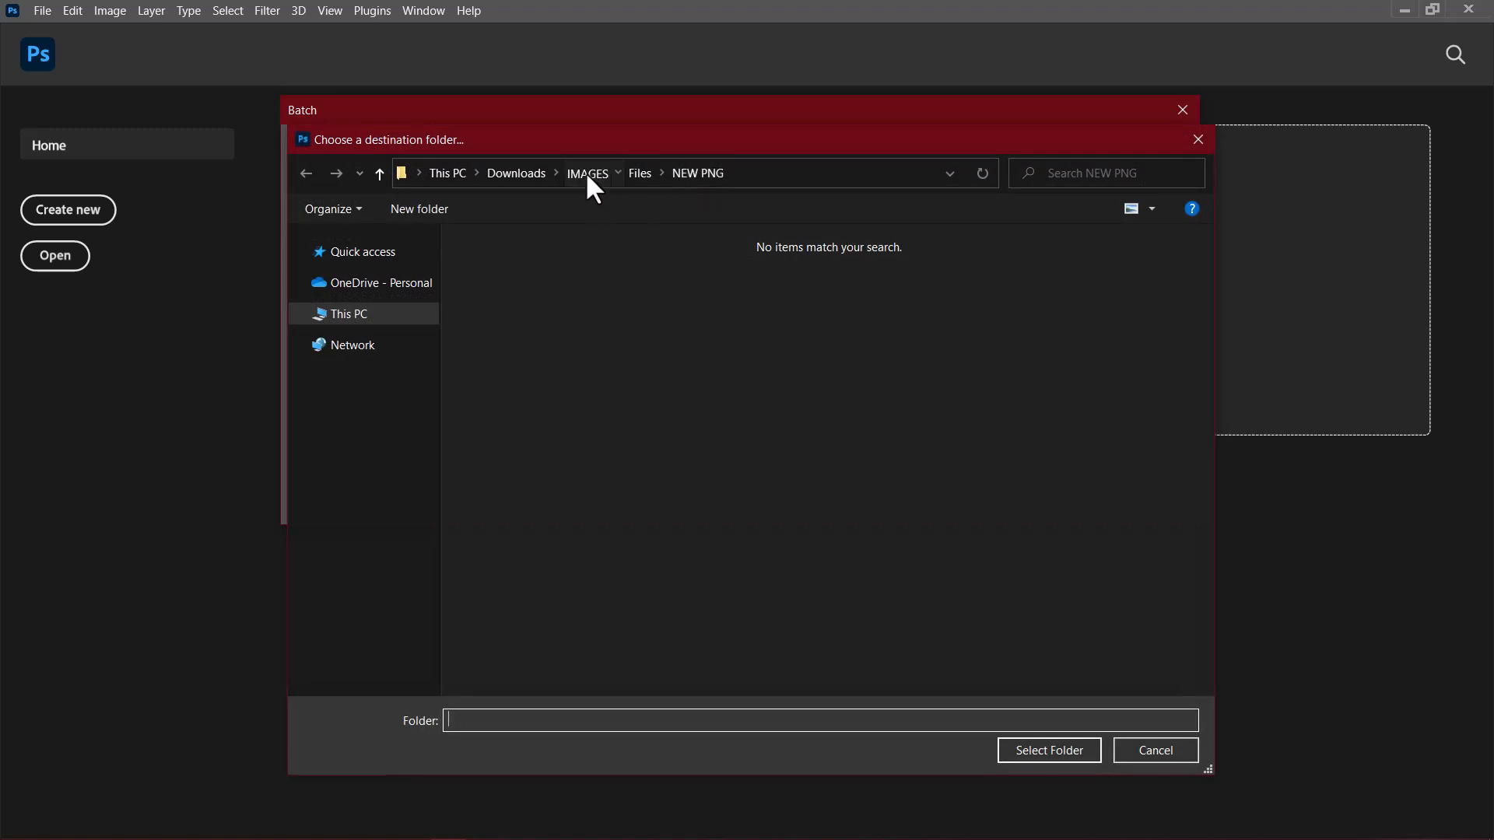
{"action": "left_click", "coordinate": [587, 176]}
{"action": "left_click", "coordinate": [492, 288]}
{"action": "double_click", "coordinate": [492, 288]}
{"action": "left_click", "coordinate": [510, 294]}
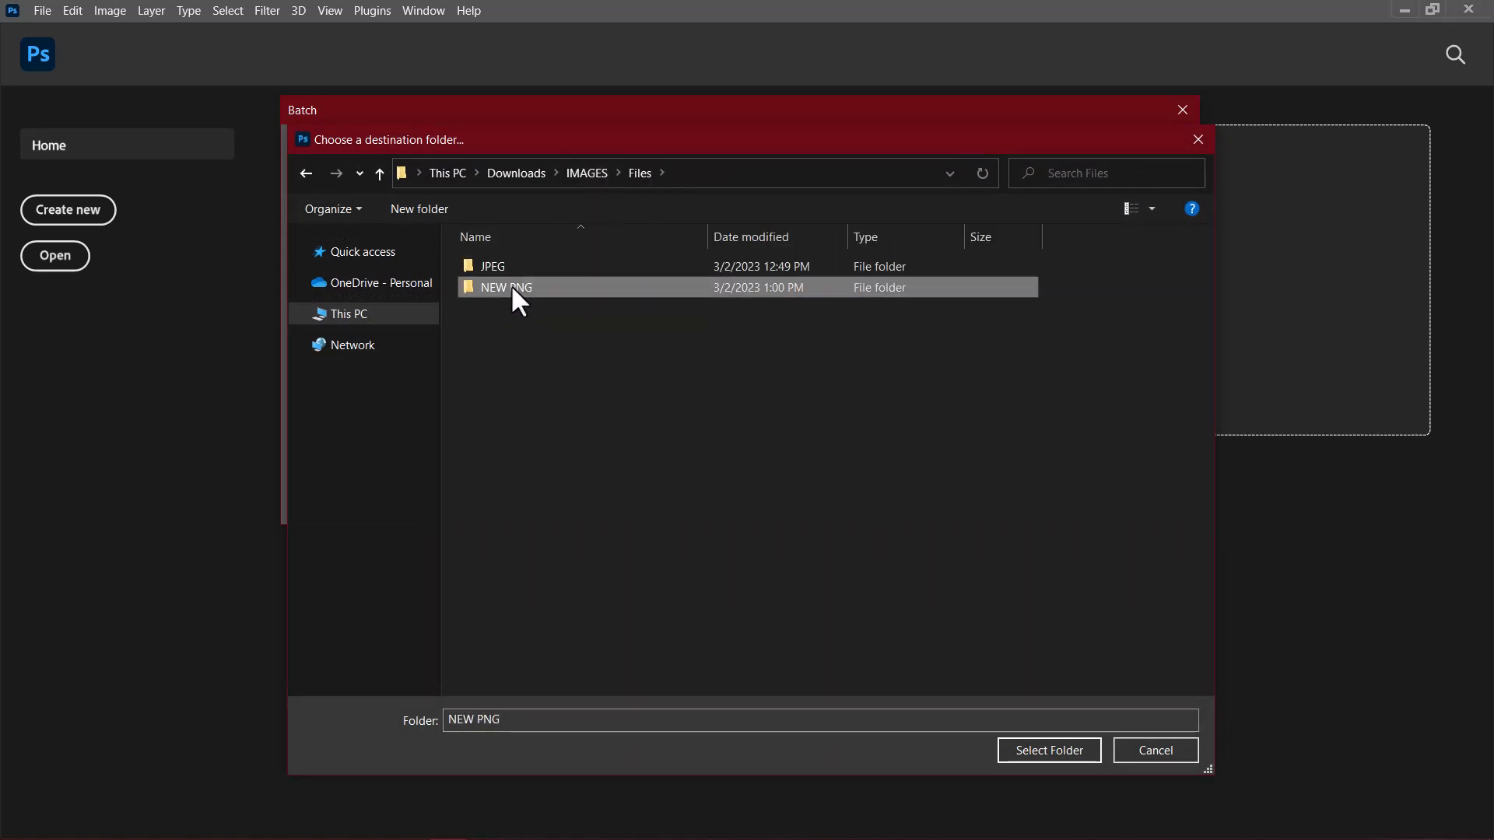
{"action": "left_click", "coordinate": [1043, 749]}
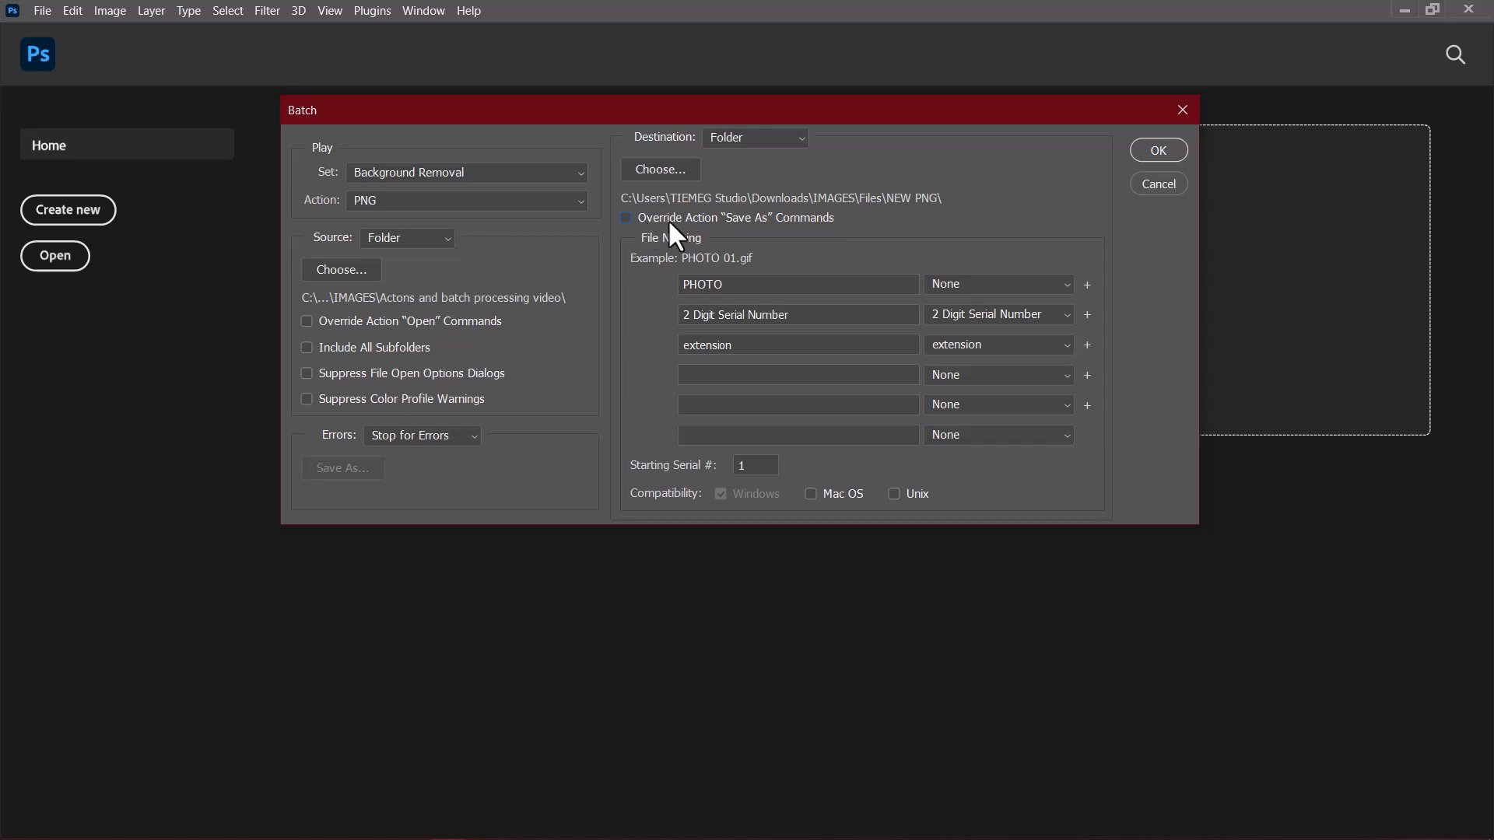
{"action": "left_click", "coordinate": [627, 219]}
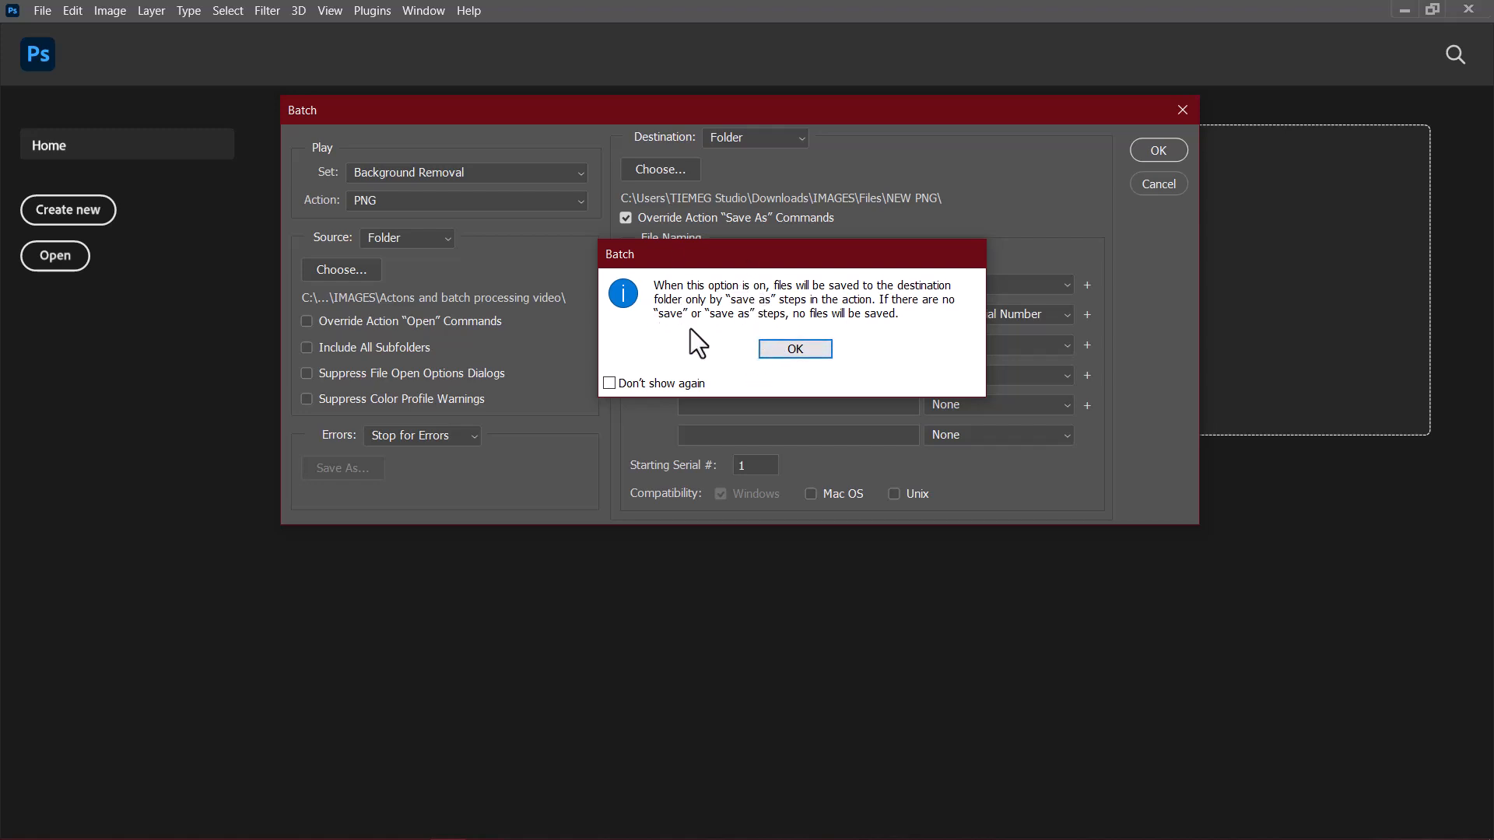
{"action": "left_click", "coordinate": [788, 352]}
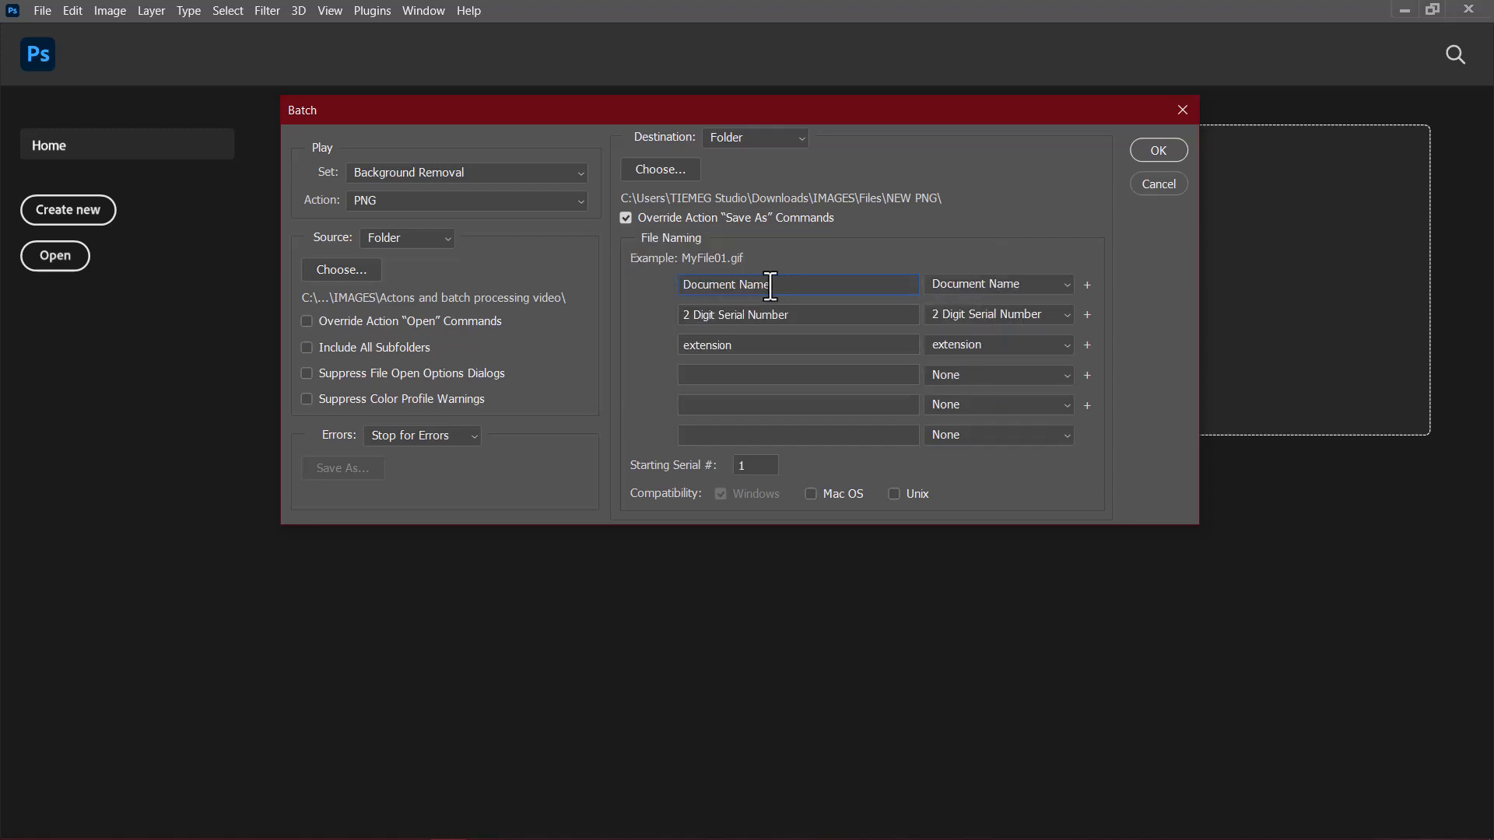
Step: Replace the Document Name naming part with PHOTO, try the 3 Digit Serial Number, and return to the 2 Digit Serial Number
{"action": "left_click_drag", "start_coordinate": [773, 285], "coordinate": [639, 301]}
{"action": "type", "text": "PHOTO"}
{"action": "left_click", "coordinate": [979, 314]}
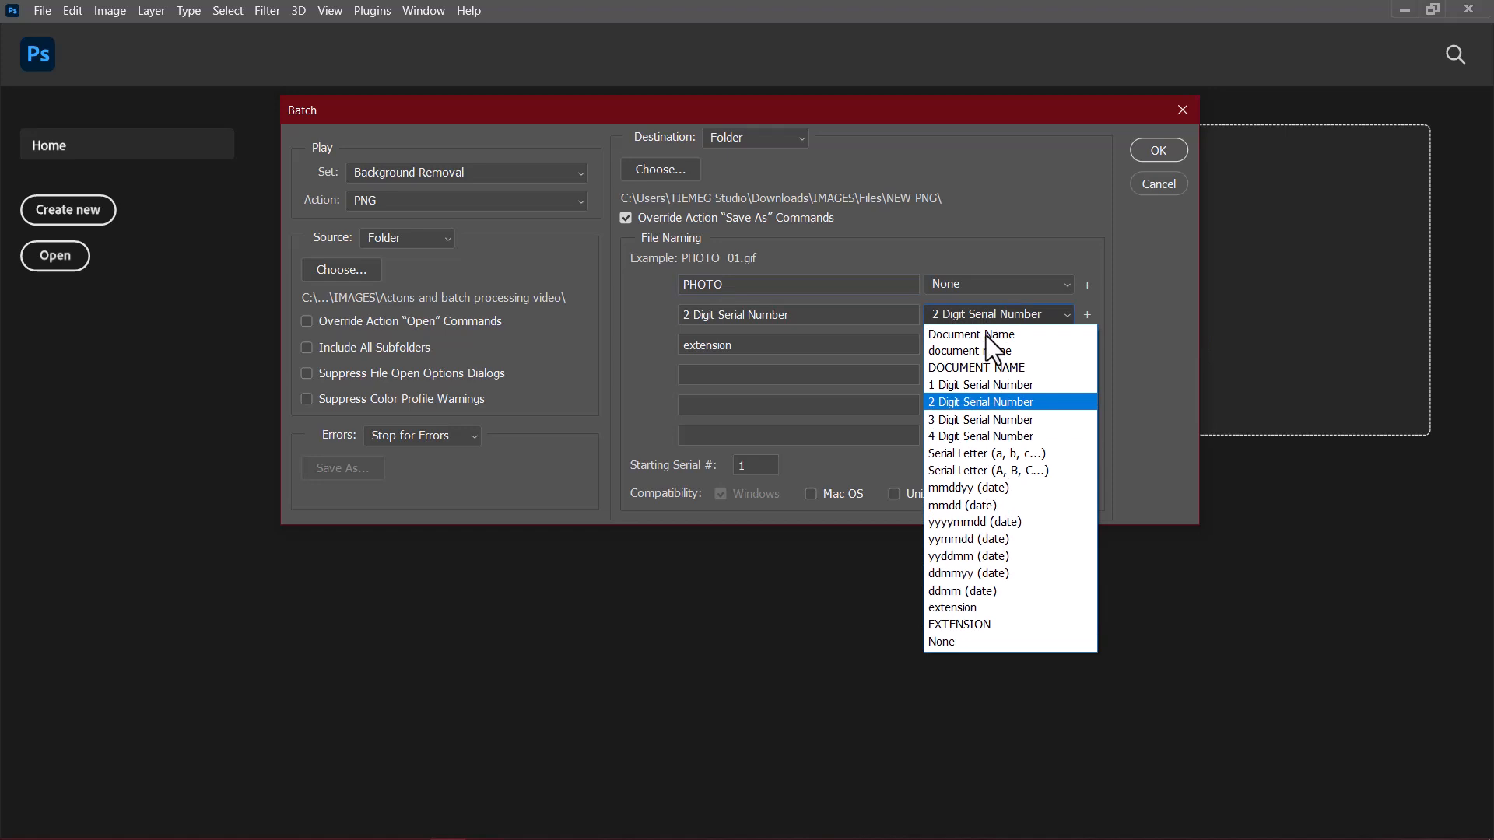
{"action": "left_click", "coordinate": [974, 420]}
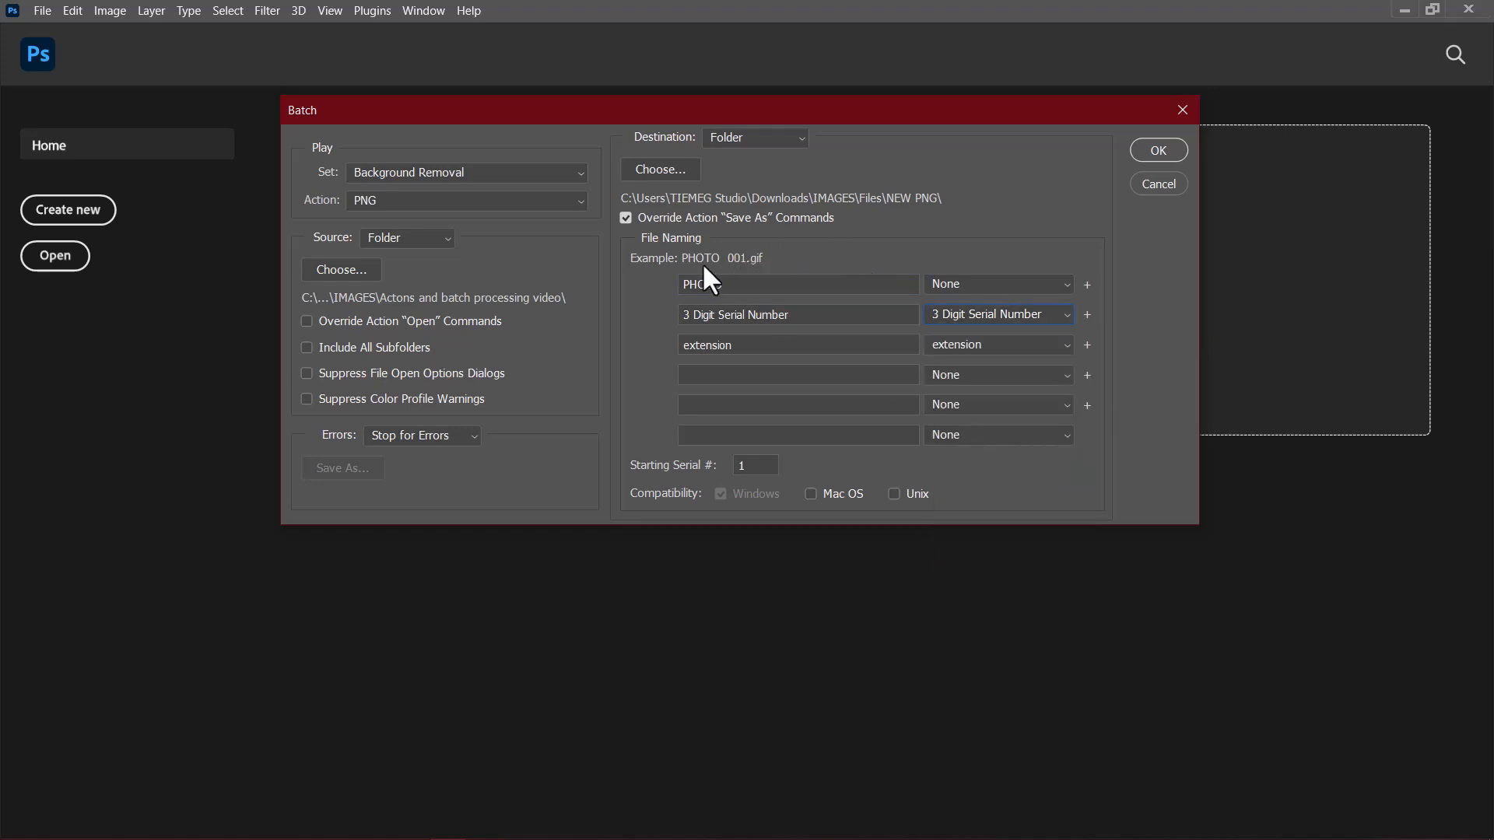
{"action": "left_click", "coordinate": [959, 313]}
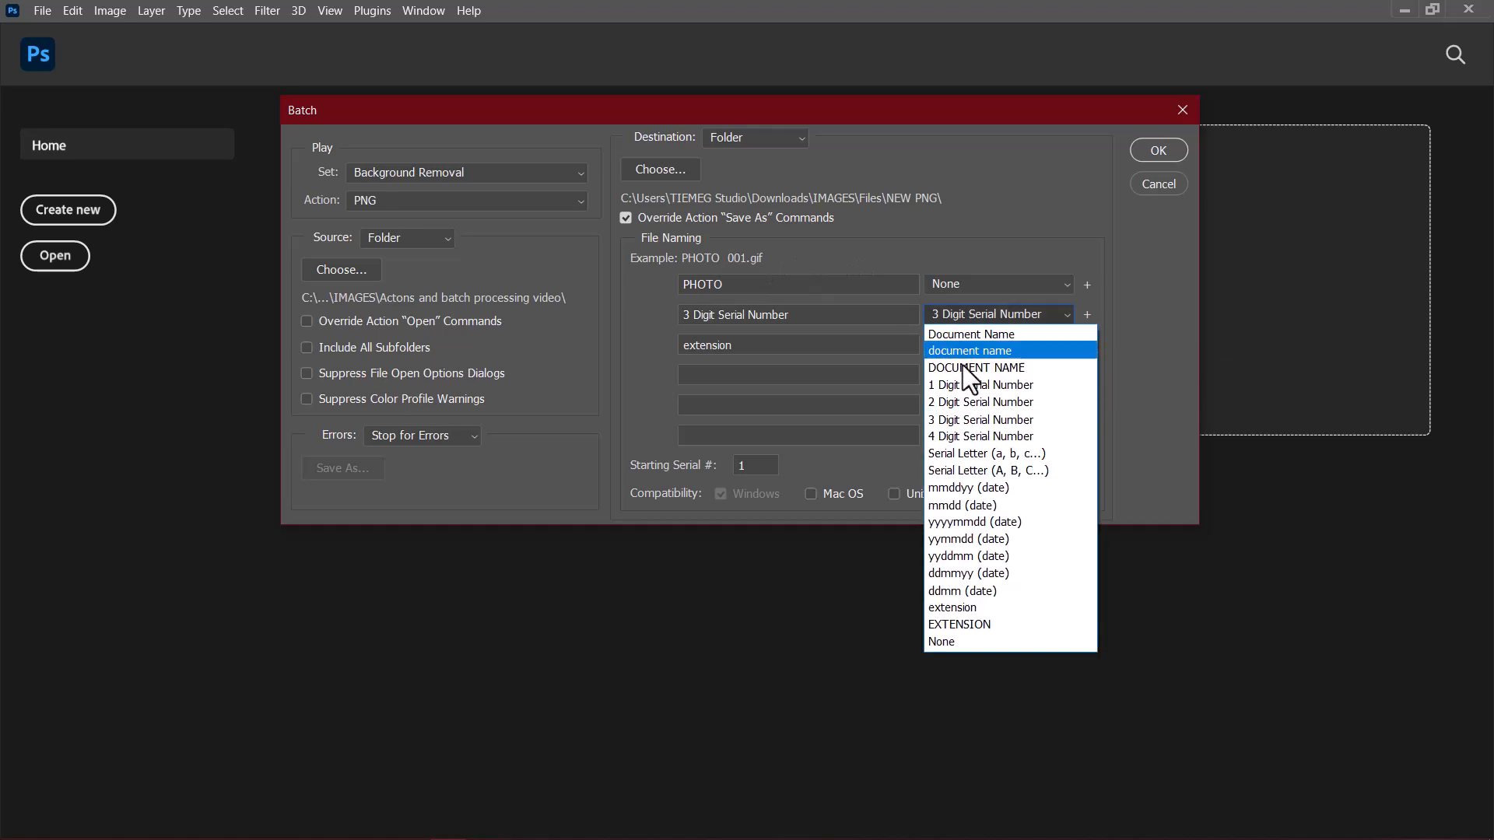
{"action": "left_click", "coordinate": [963, 402]}
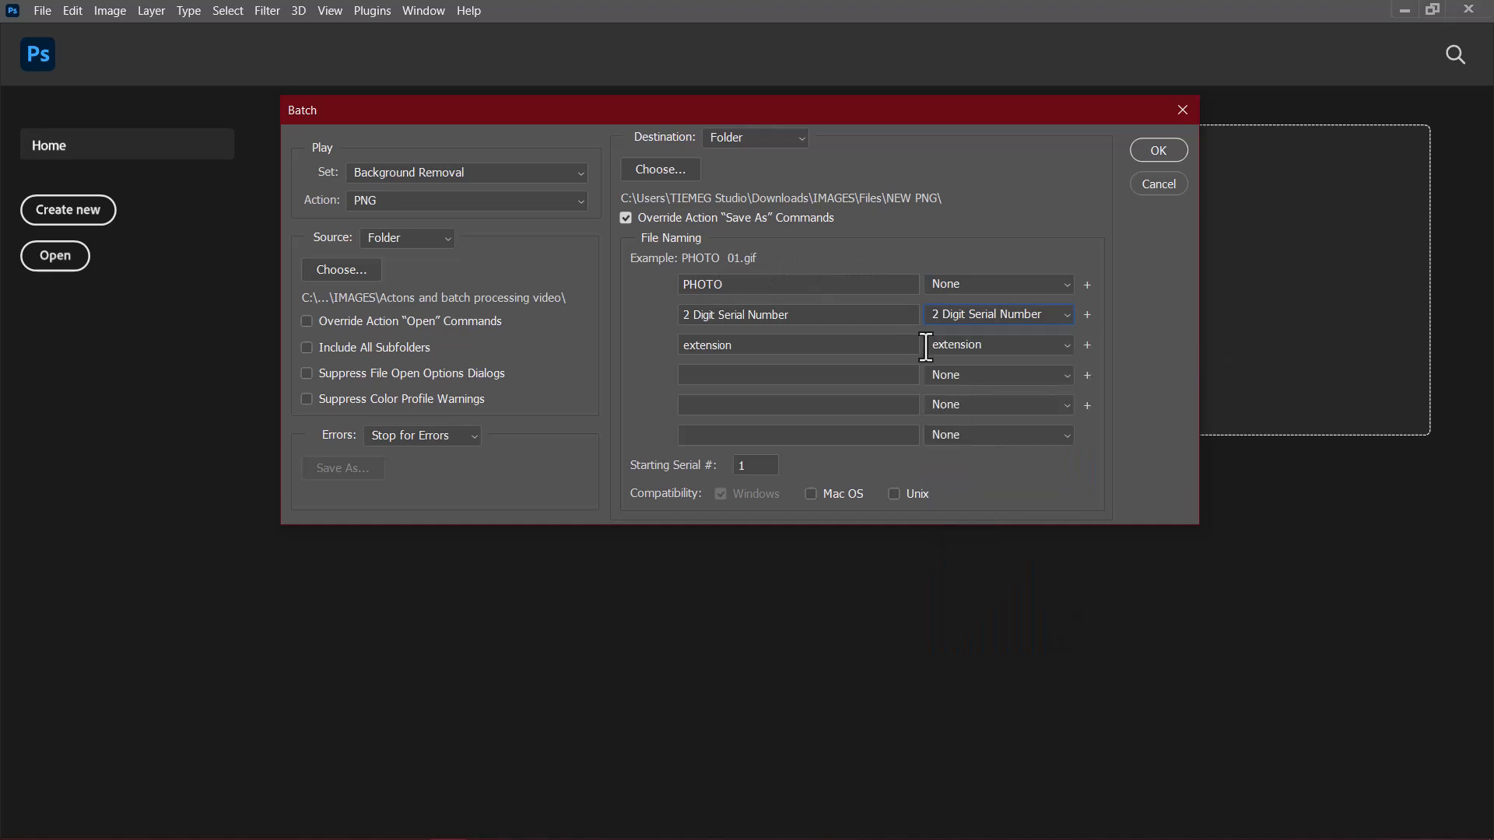
Step: Keep the lowercase extension as the third file naming part and run the batch
{"action": "left_click", "coordinate": [968, 346]}
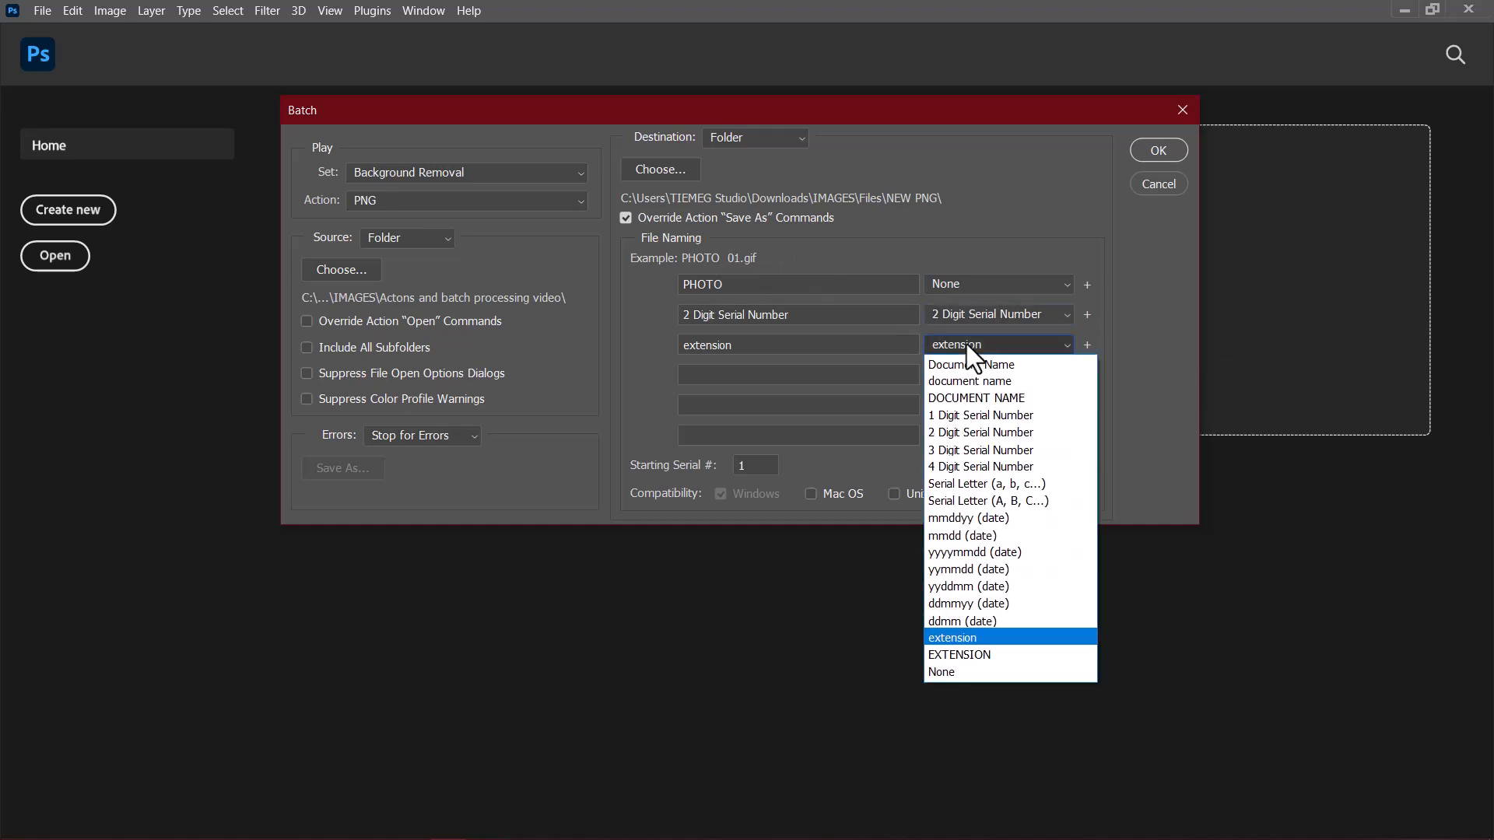
{"action": "left_click", "coordinate": [956, 639]}
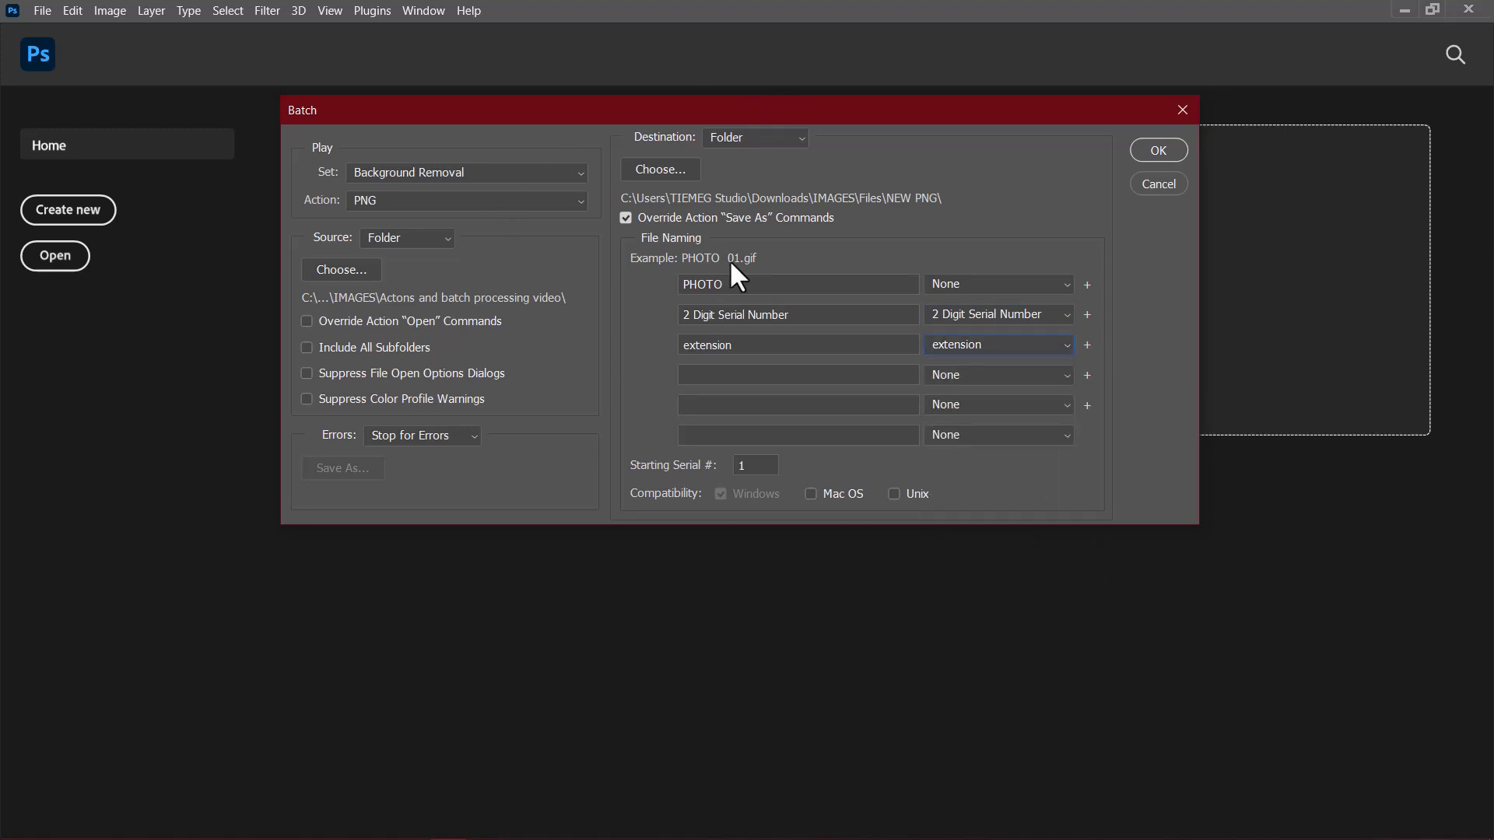
{"action": "left_click", "coordinate": [1161, 153]}
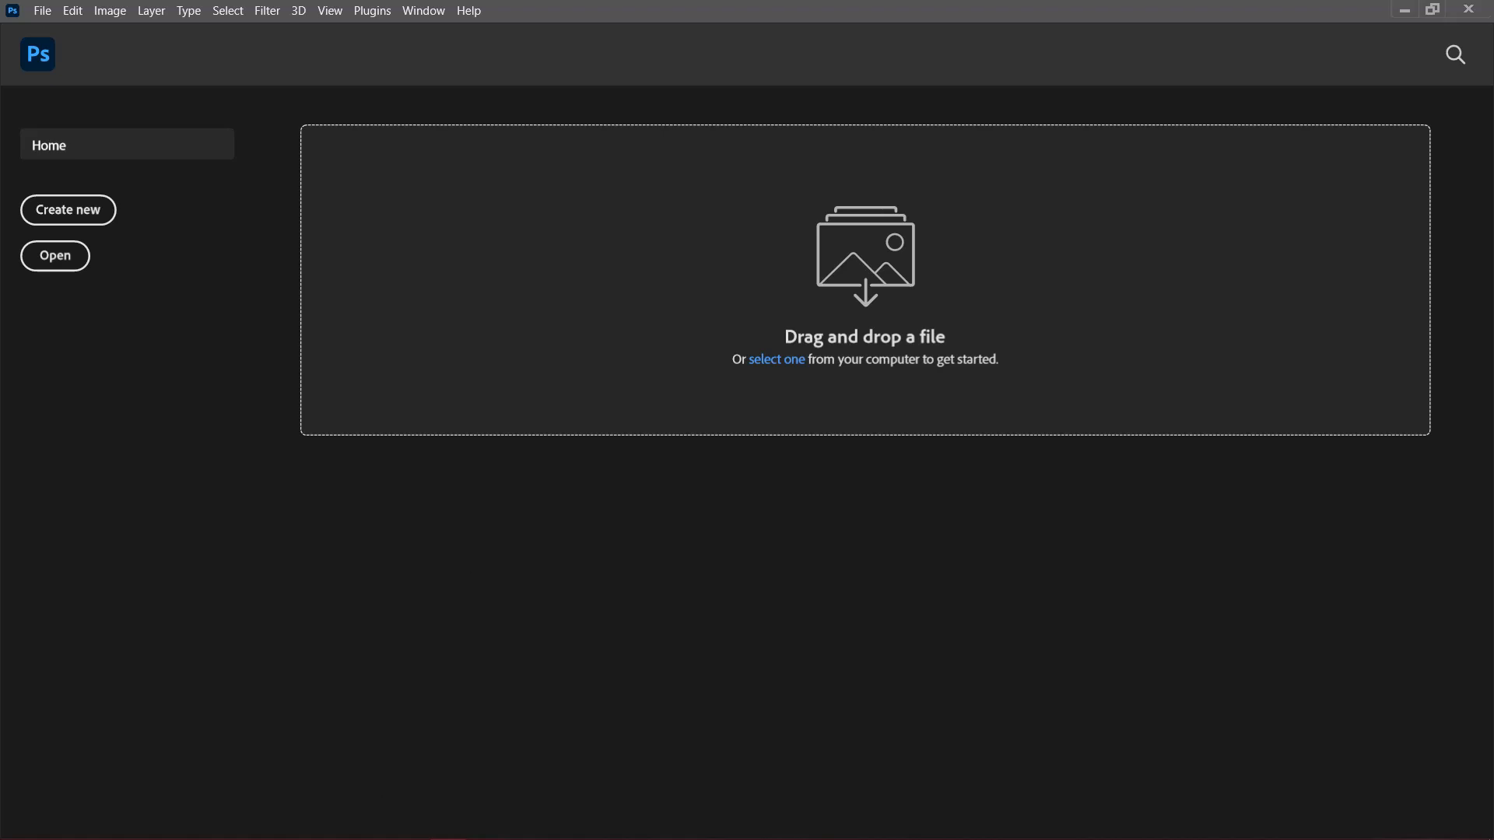
Step: Switch to File Explorer and open the NEW PNG folder inside Files to check the exported images
{"action": "left_click", "coordinate": [1404, 10]}
{"action": "double_click", "coordinate": [227, 241]}
{"action": "double_click", "coordinate": [241, 237]}
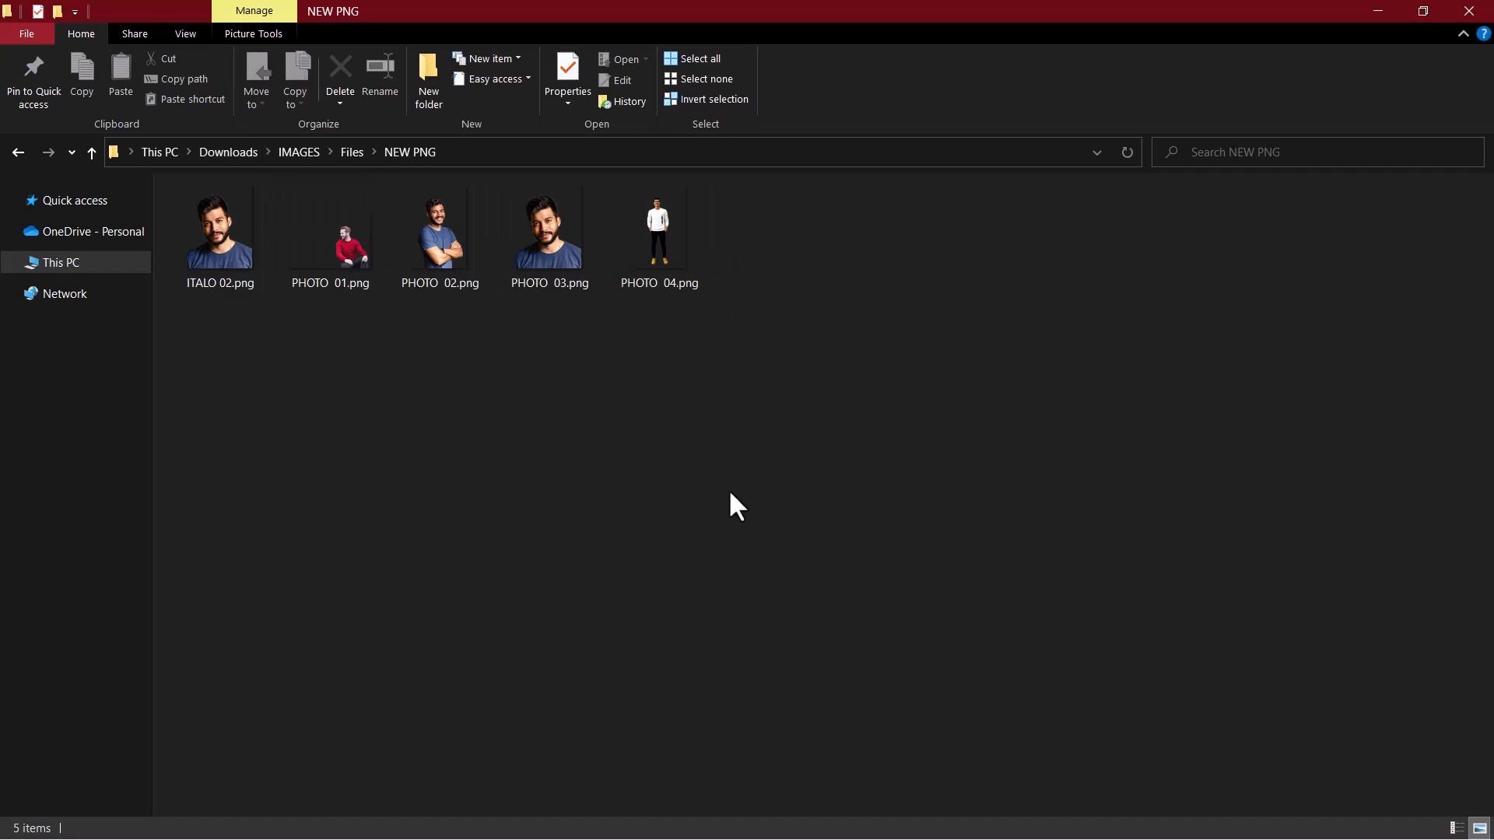
Step: Open PHOTO 01.png in Photoshop and move the cut-out man up and left toward the canvas centre
{"action": "double_click", "coordinate": [334, 235]}
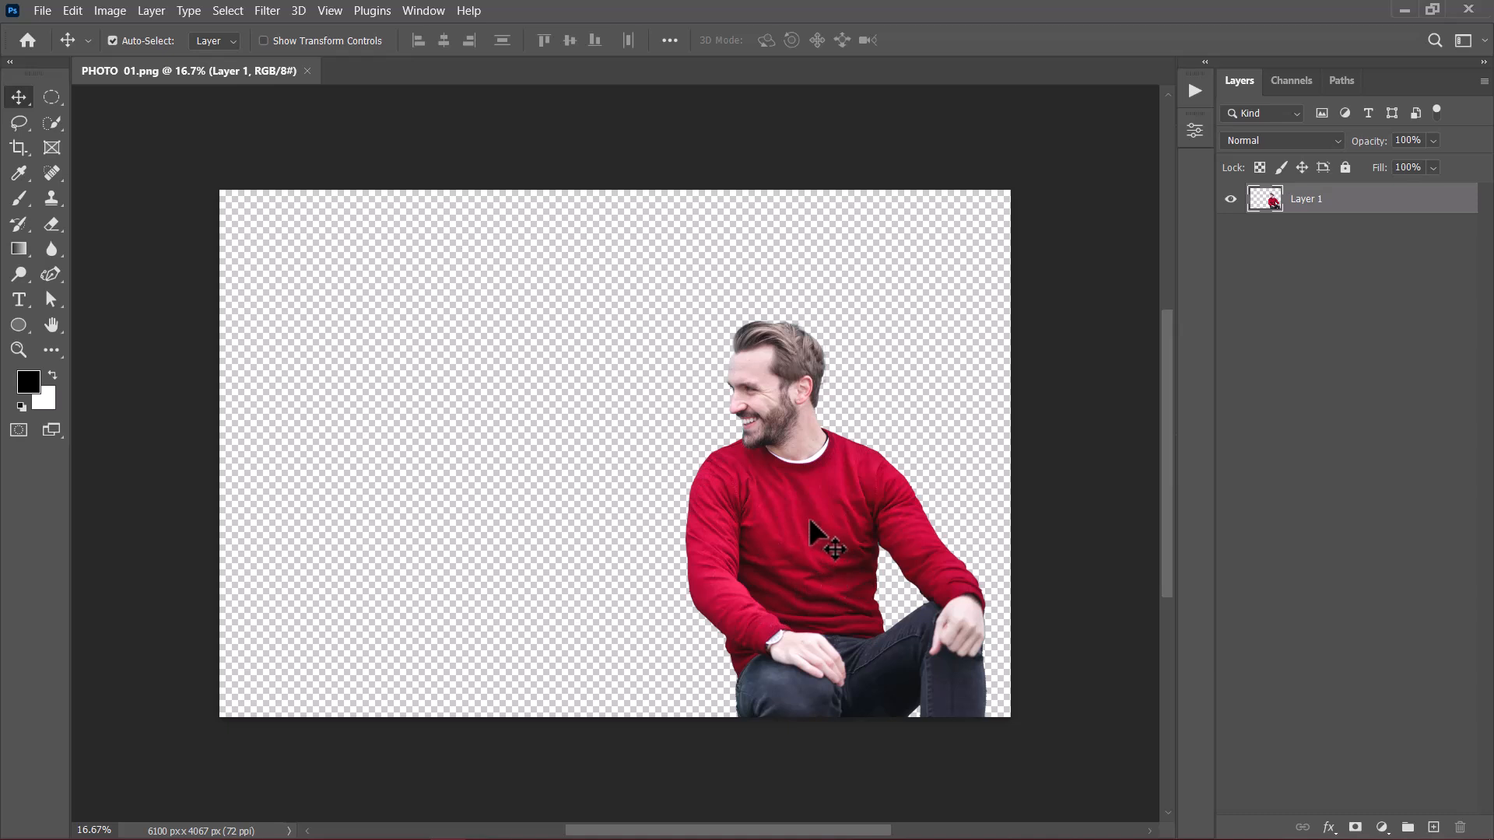
{"action": "left_click_drag", "start_coordinate": [826, 569], "coordinate": [702, 478]}
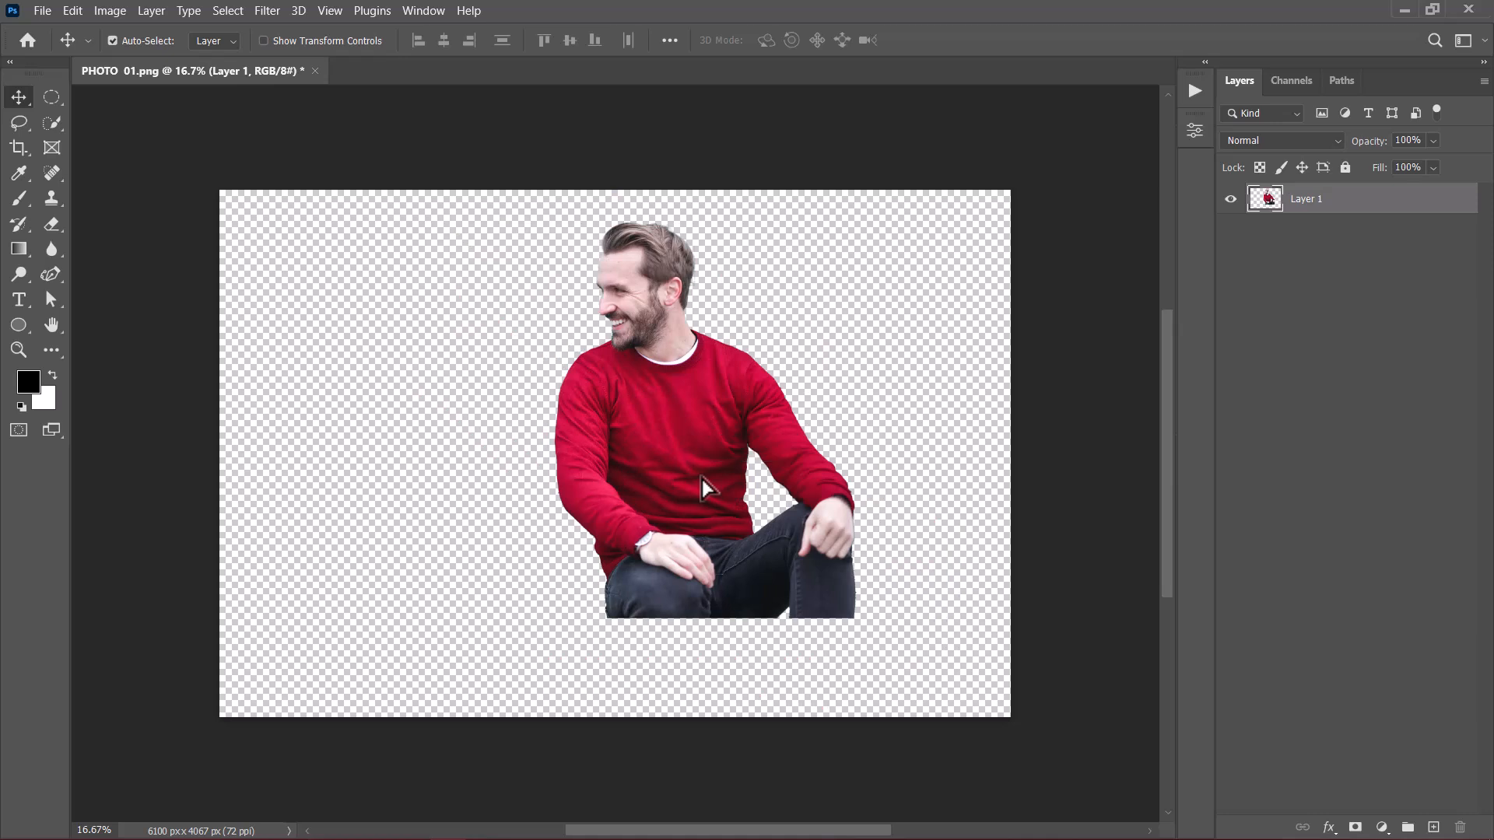